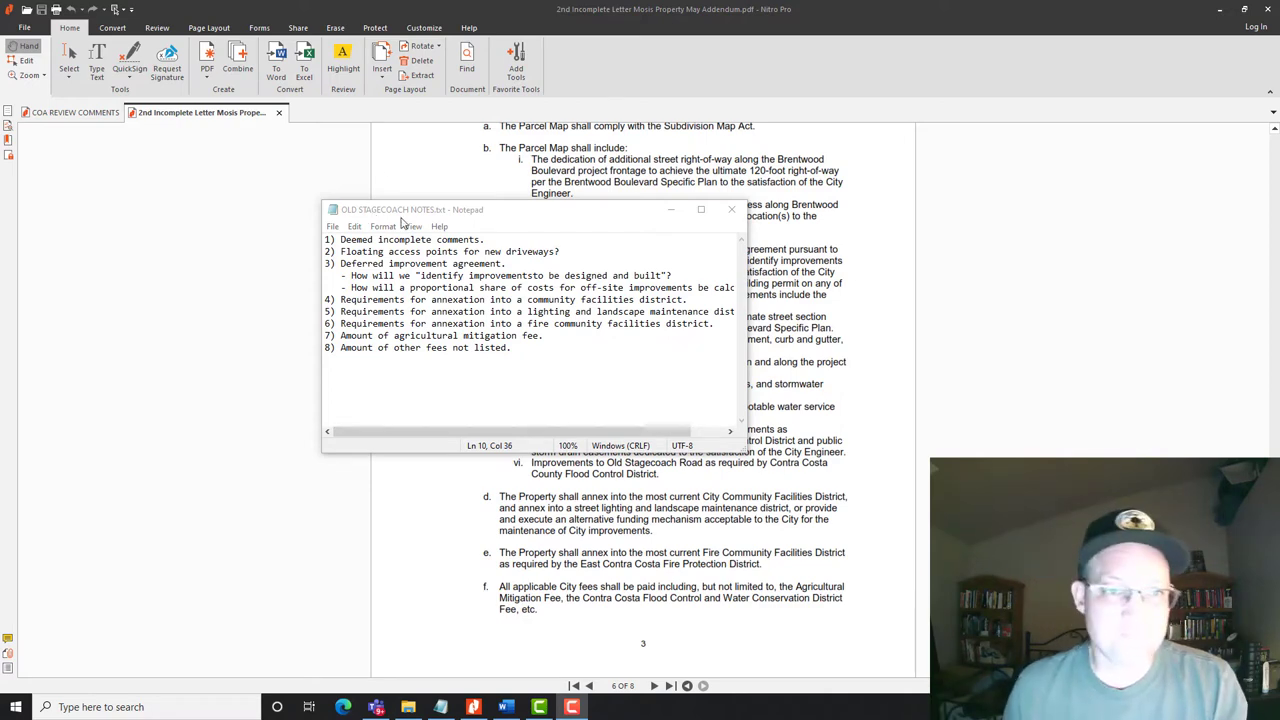
# Move the notes aside and scroll the addendum PDF to review item 5's conditions c through f.
pyautogui.moveTo(403, 212); pyautogui.dragTo(422, 219)
pyautogui.hotkey('alt', 'Tab')
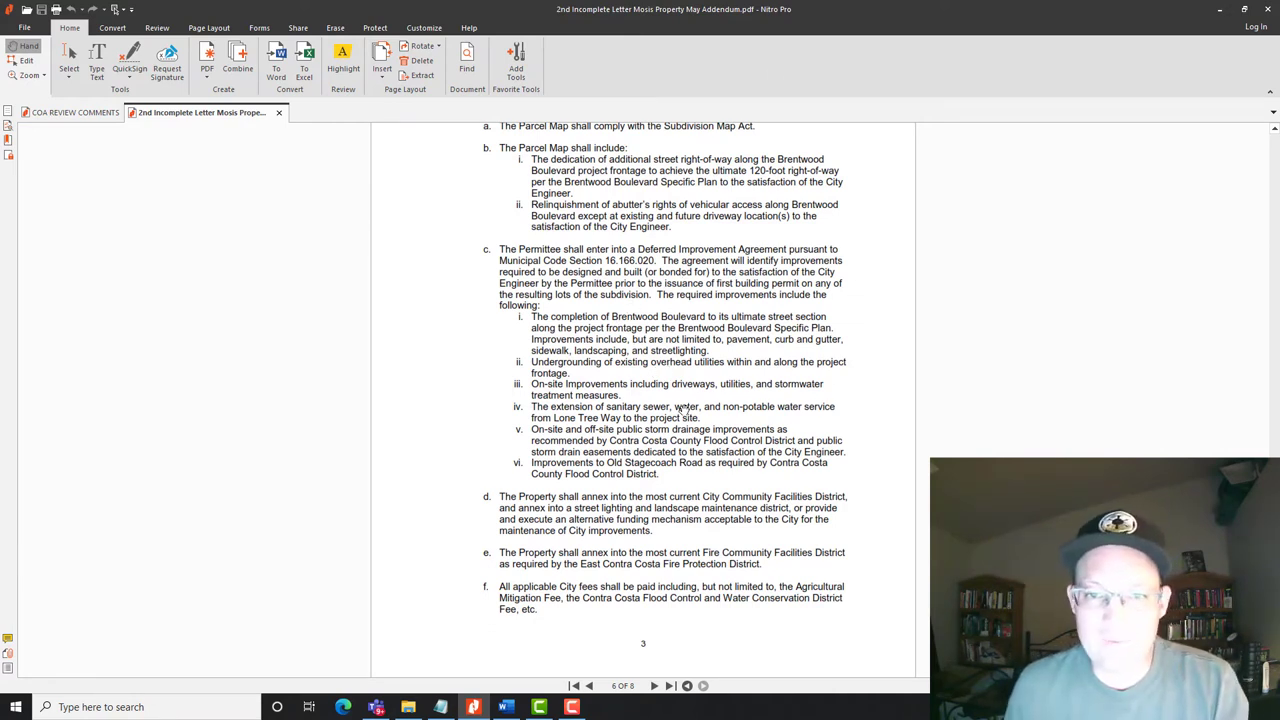
pyautogui.scroll(-1, 681, 405)
pyautogui.scroll(1, 681, 405)
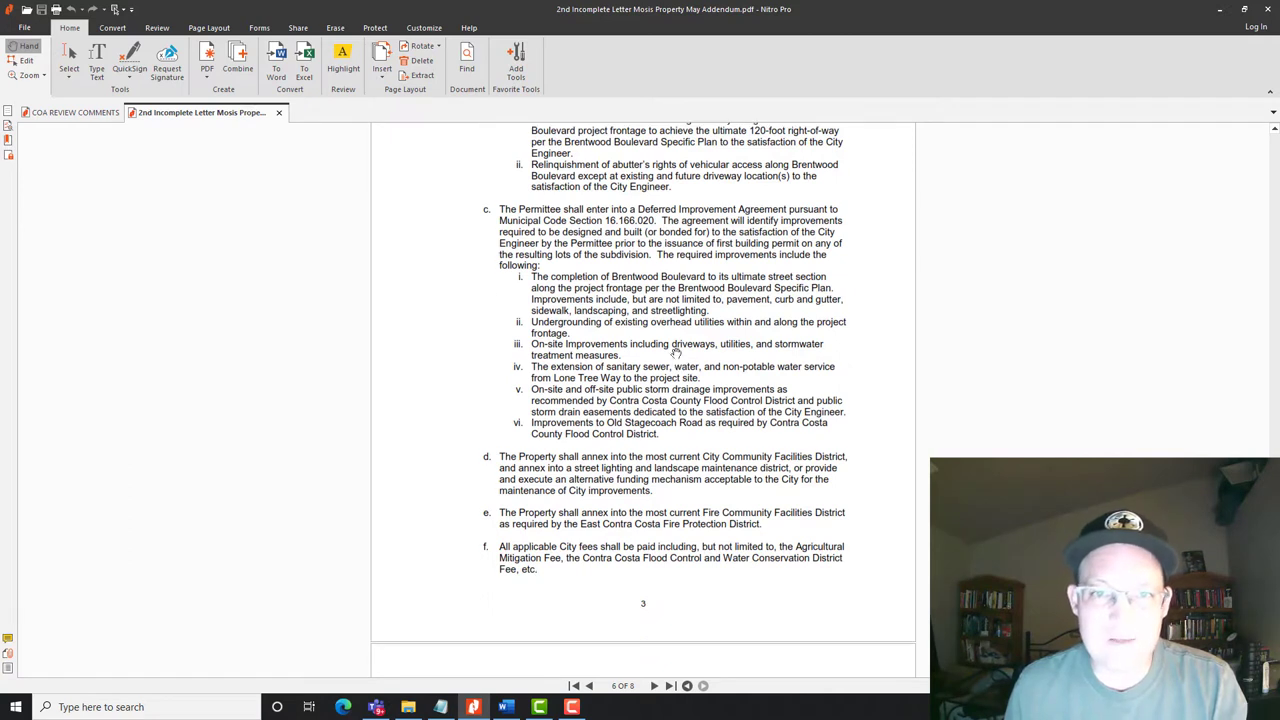
pyautogui.scroll(-1, 738, 295)
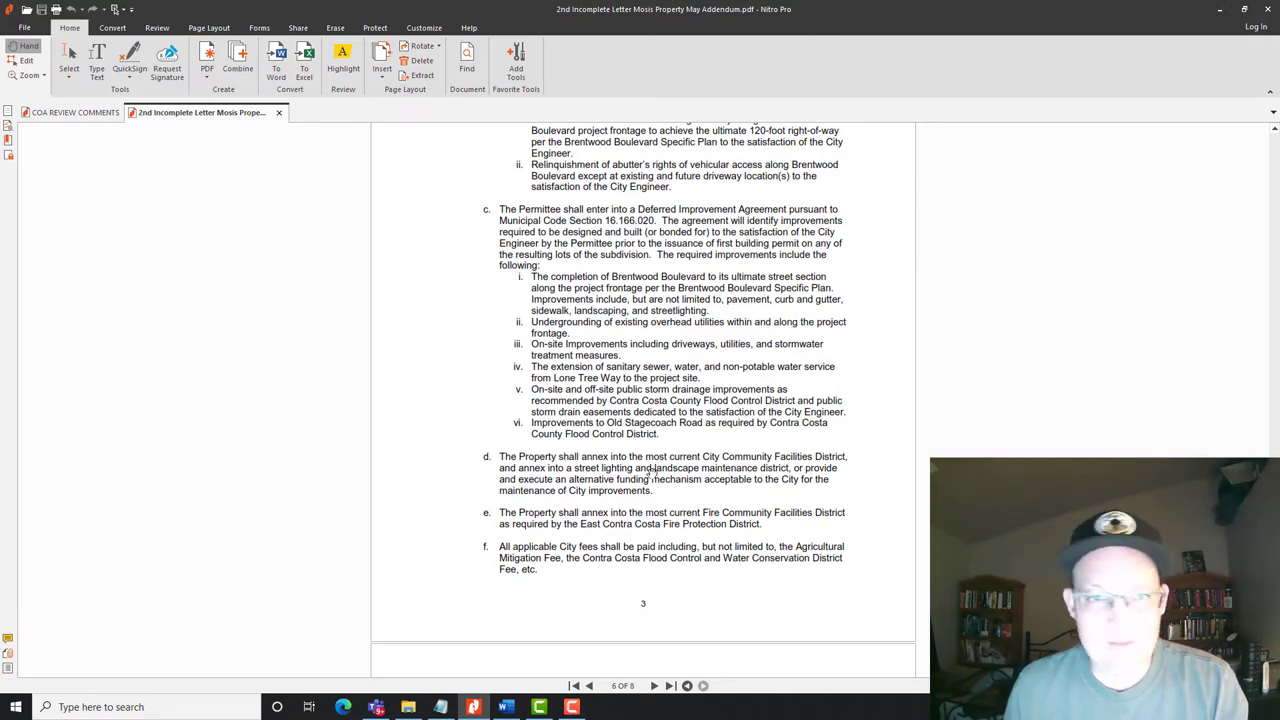
pyautogui.scroll(3, 660, 407)
pyautogui.scroll(-2, 610, 390)
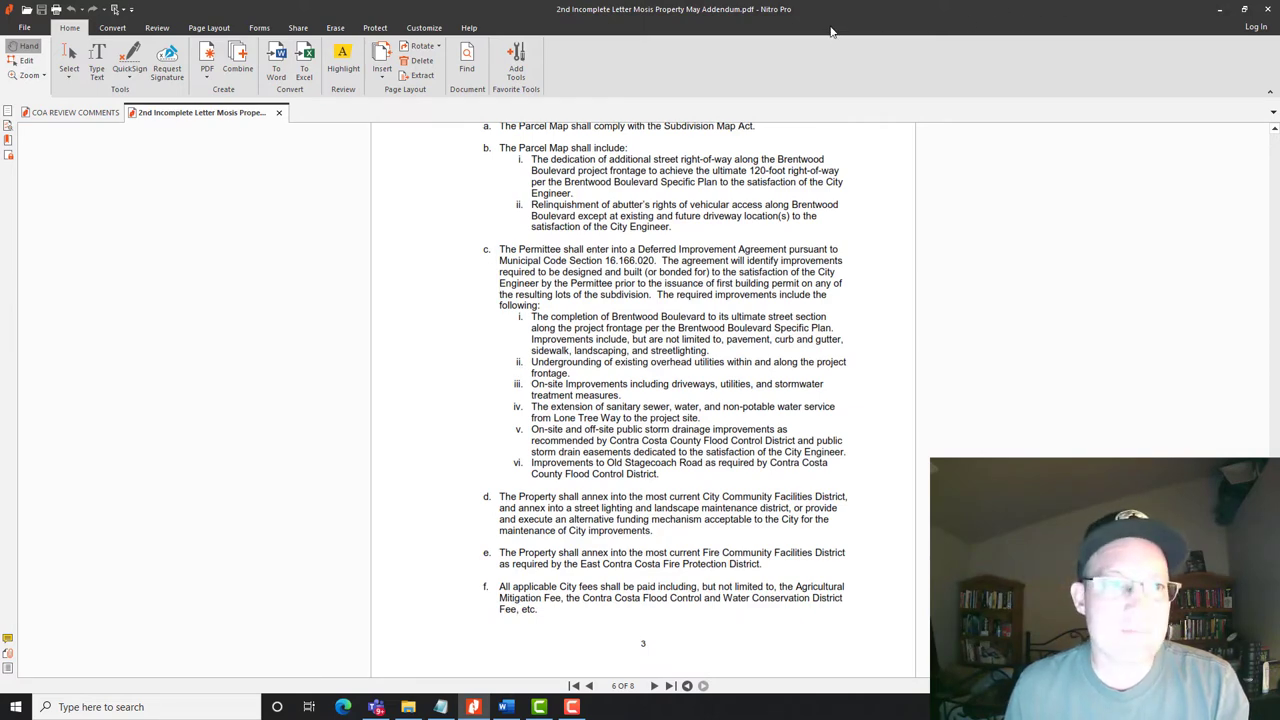
# Duplicate the 5-B-2 heading and paragraph directly below the original in the response letter.
pyautogui.click(506, 707)
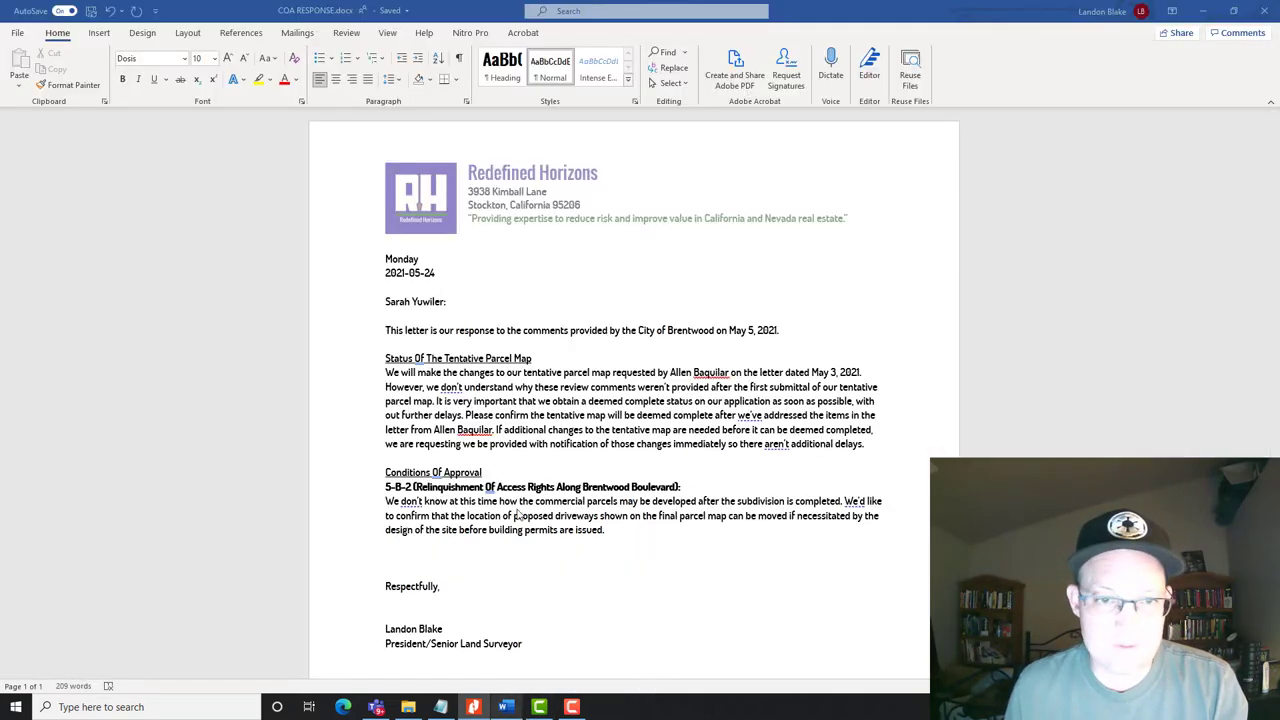
pyautogui.moveTo(710, 538); pyautogui.dragTo(353, 490)
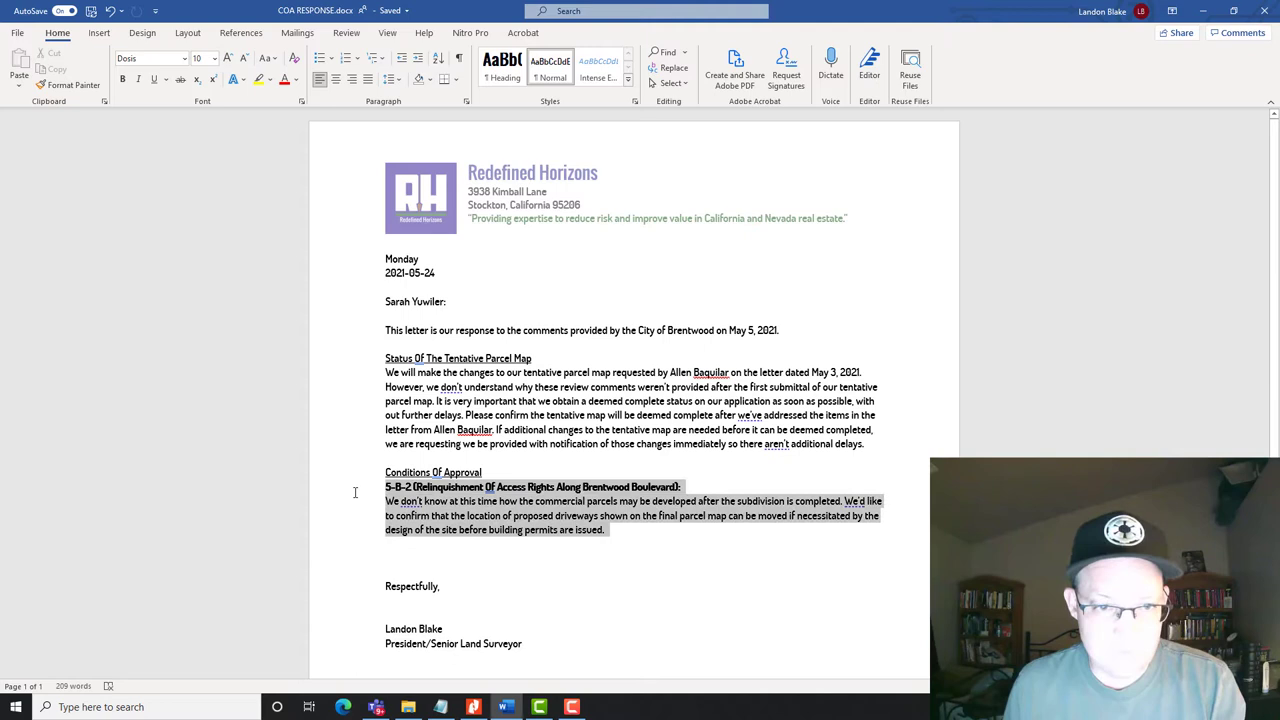
pyautogui.hotkey('ctrl', 'c')
pyautogui.click(402, 557)
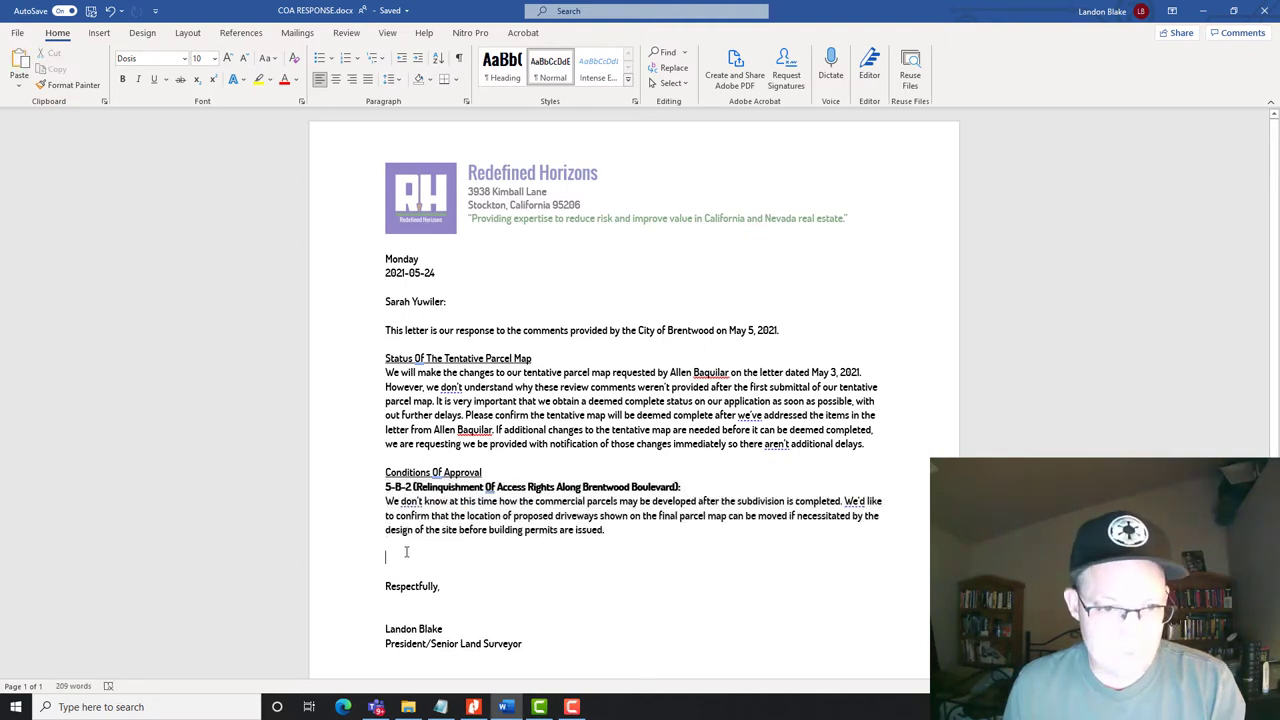
pyautogui.hotkey('ctrl', 'v')
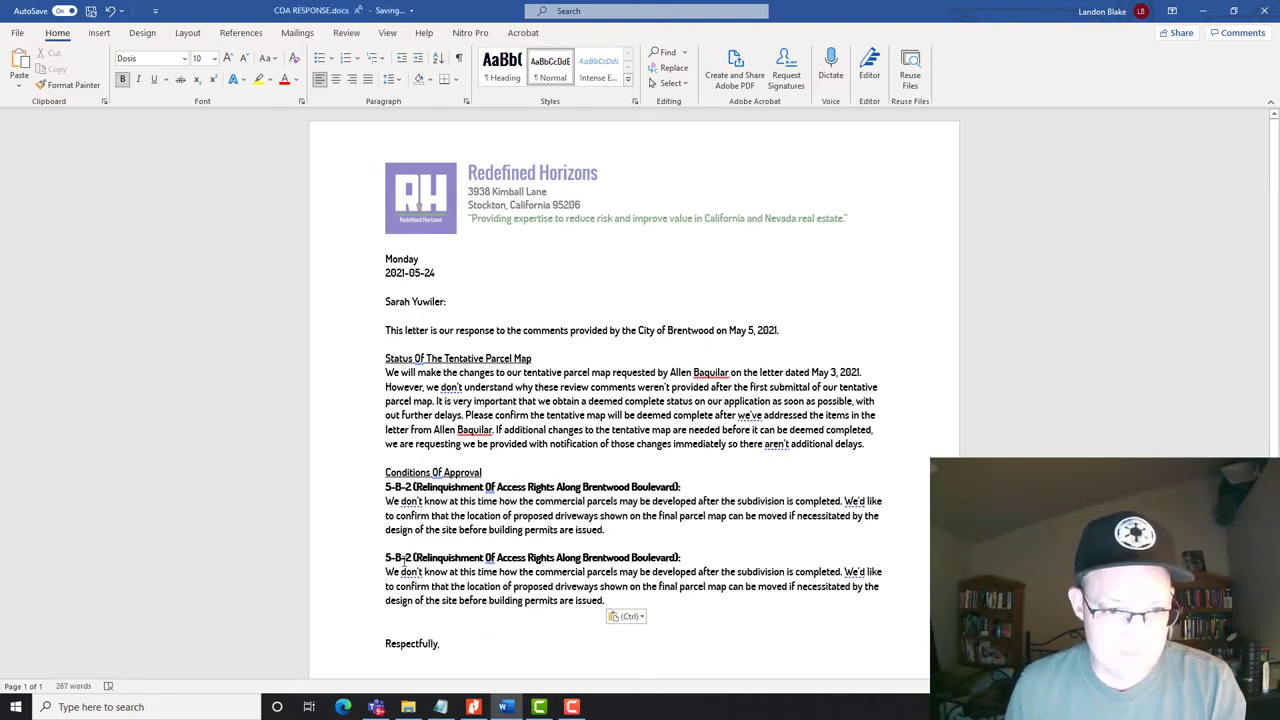
# Renumber the pasted heading to 5-C and title it 'Deferred Improvement Agreement'.
pyautogui.click(397, 557)
pyautogui.press('Delete')
pyautogui.press('Delete')
pyautogui.press('Delete')
pyautogui.write('C')
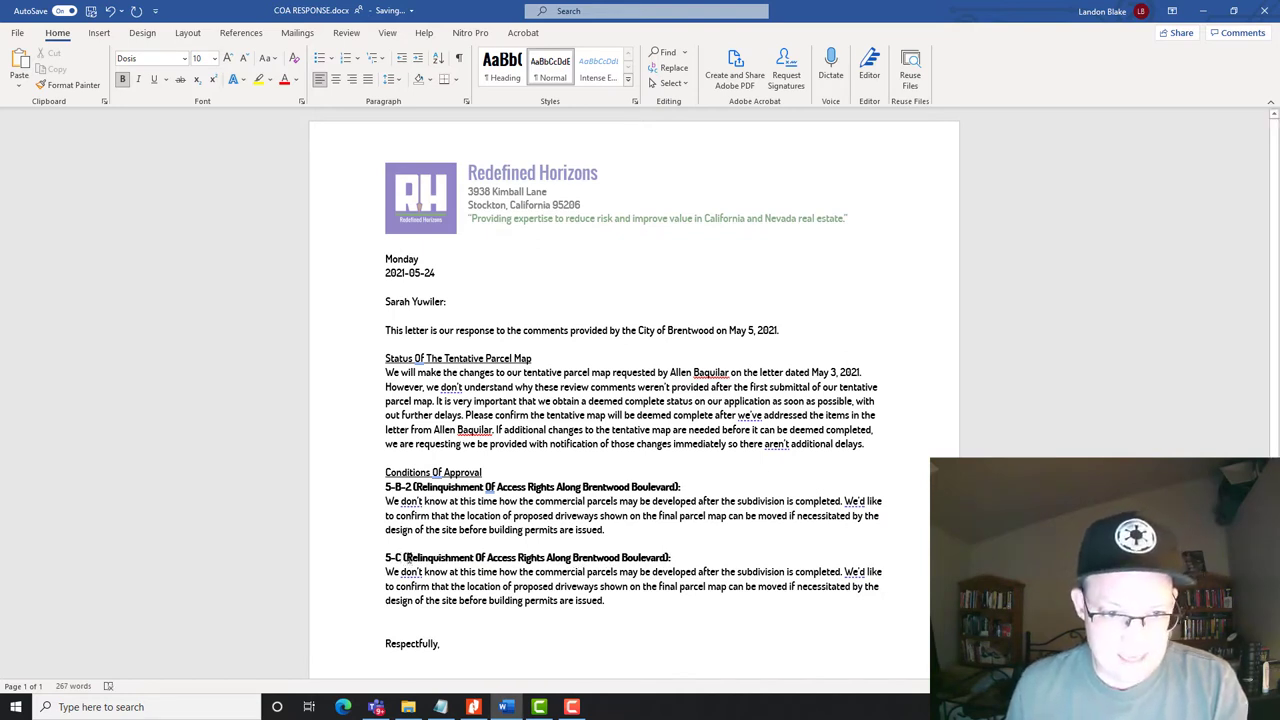
pyautogui.moveTo(407, 557); pyautogui.dragTo(671, 557)
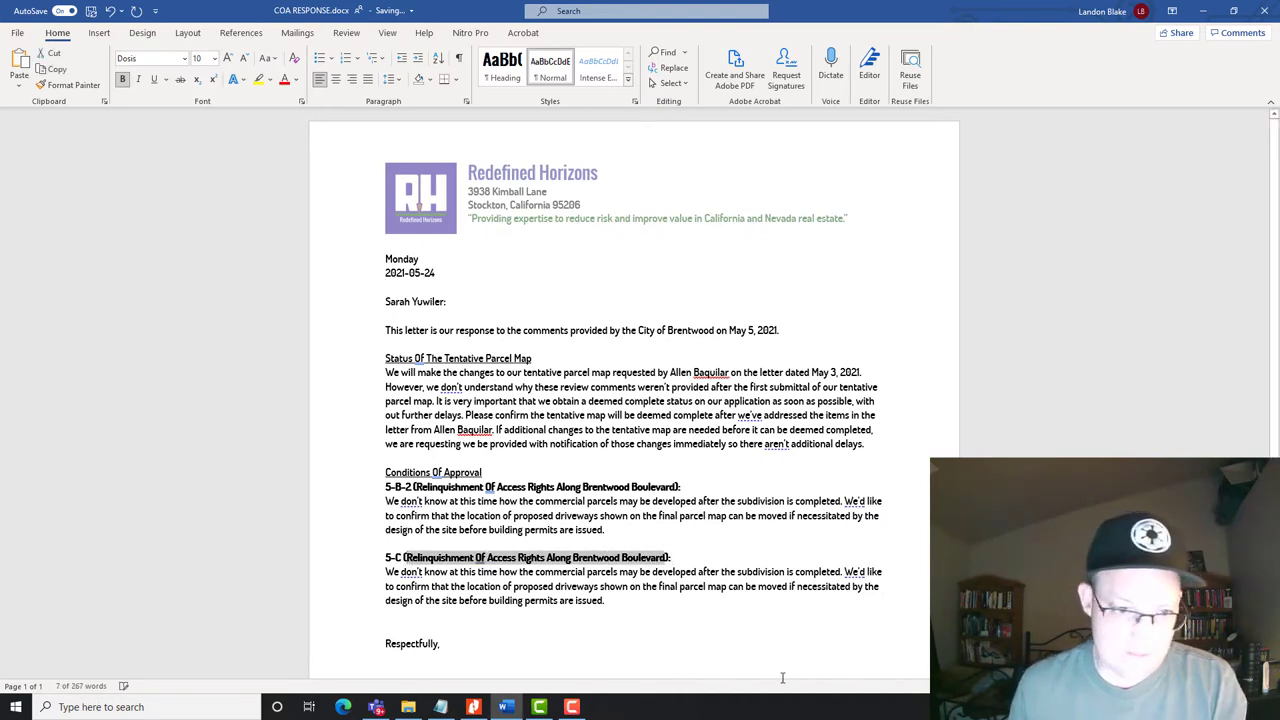
pyautogui.write('Deferred')
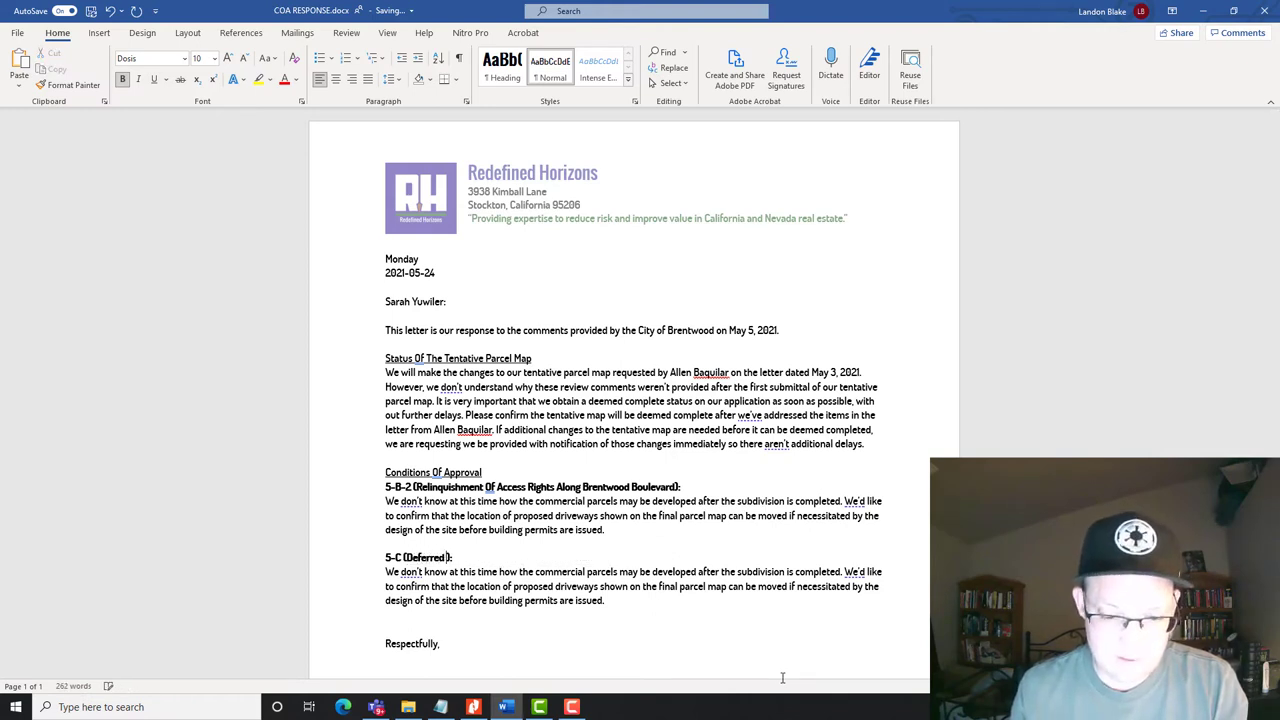
pyautogui.write(' Imp')
pyautogui.write('rovement')
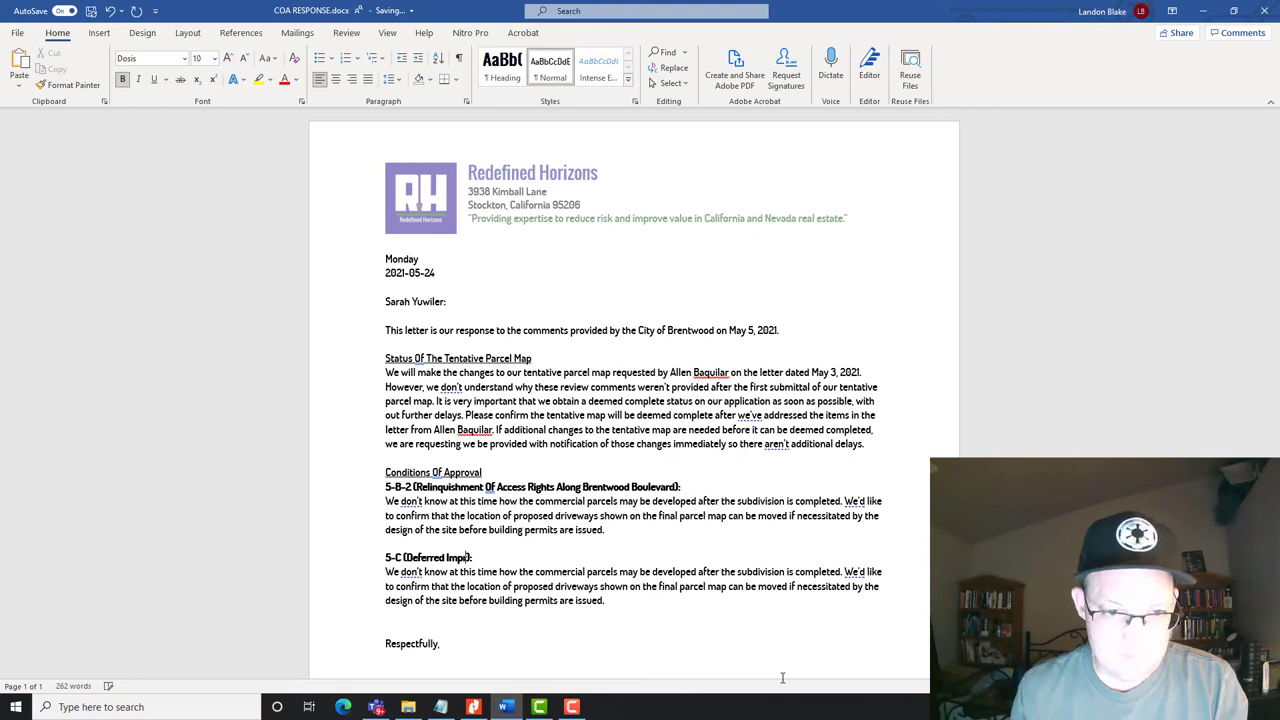
pyautogui.write(' Agreement')
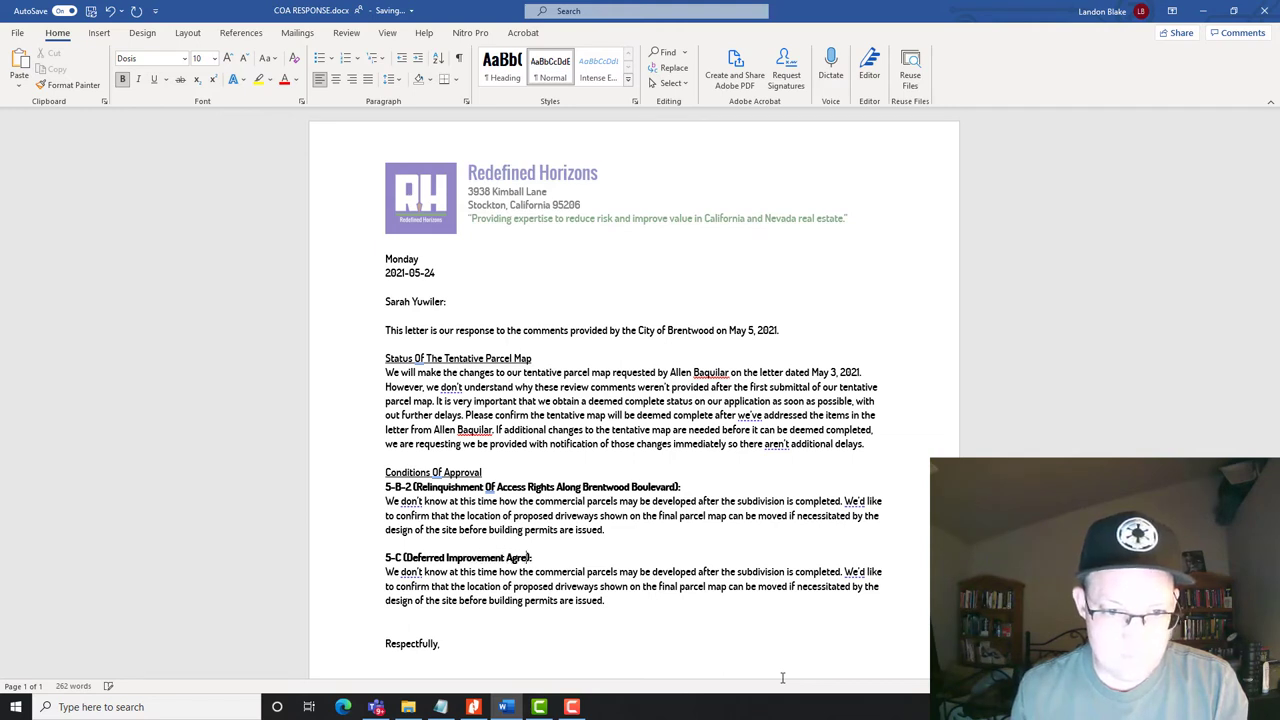
# Replace the 5-C second sentence with the city's requirement to identify improvements under the deferred improvement agreement.
pyautogui.click(738, 599)
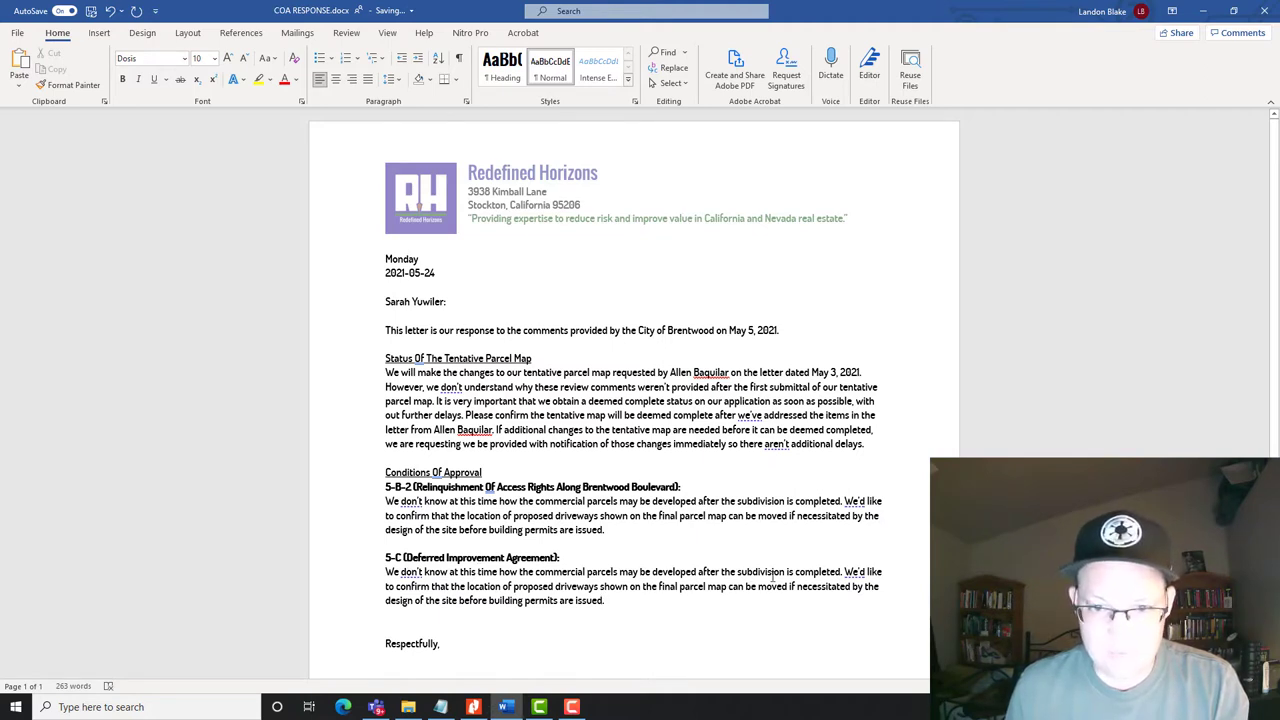
pyautogui.moveTo(844, 572); pyautogui.dragTo(834, 603)
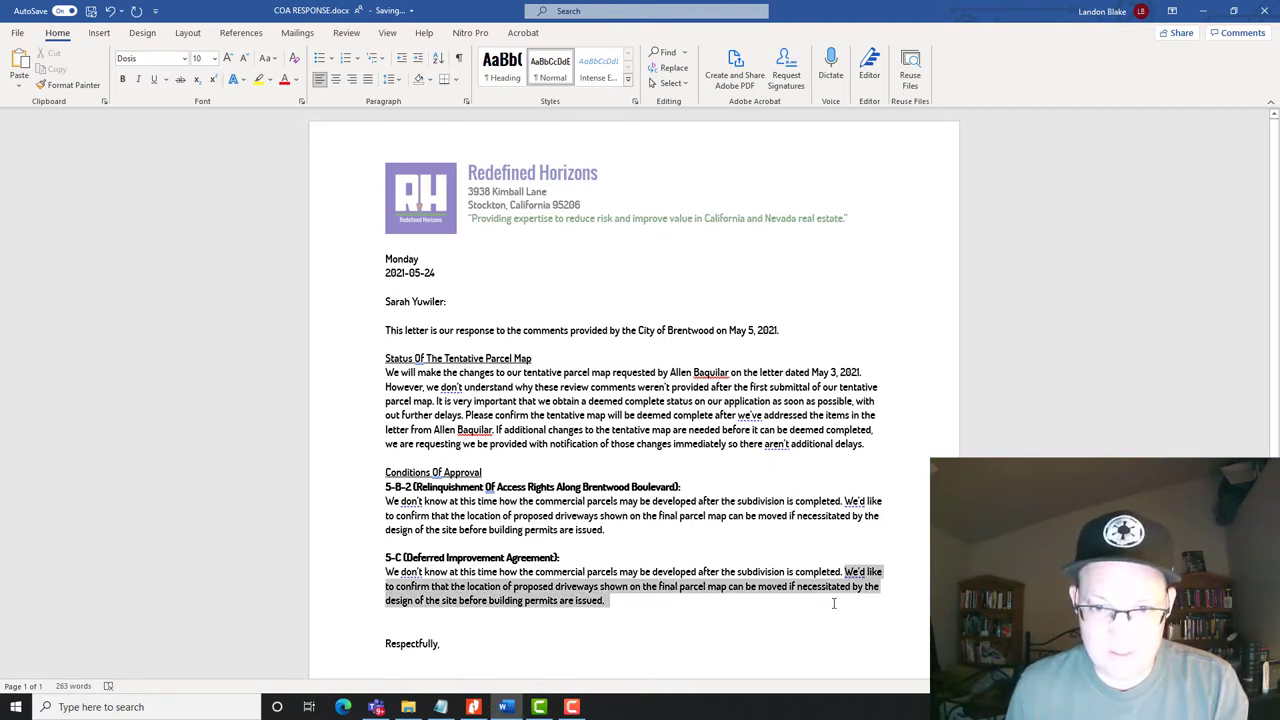
pyautogui.write('The ')
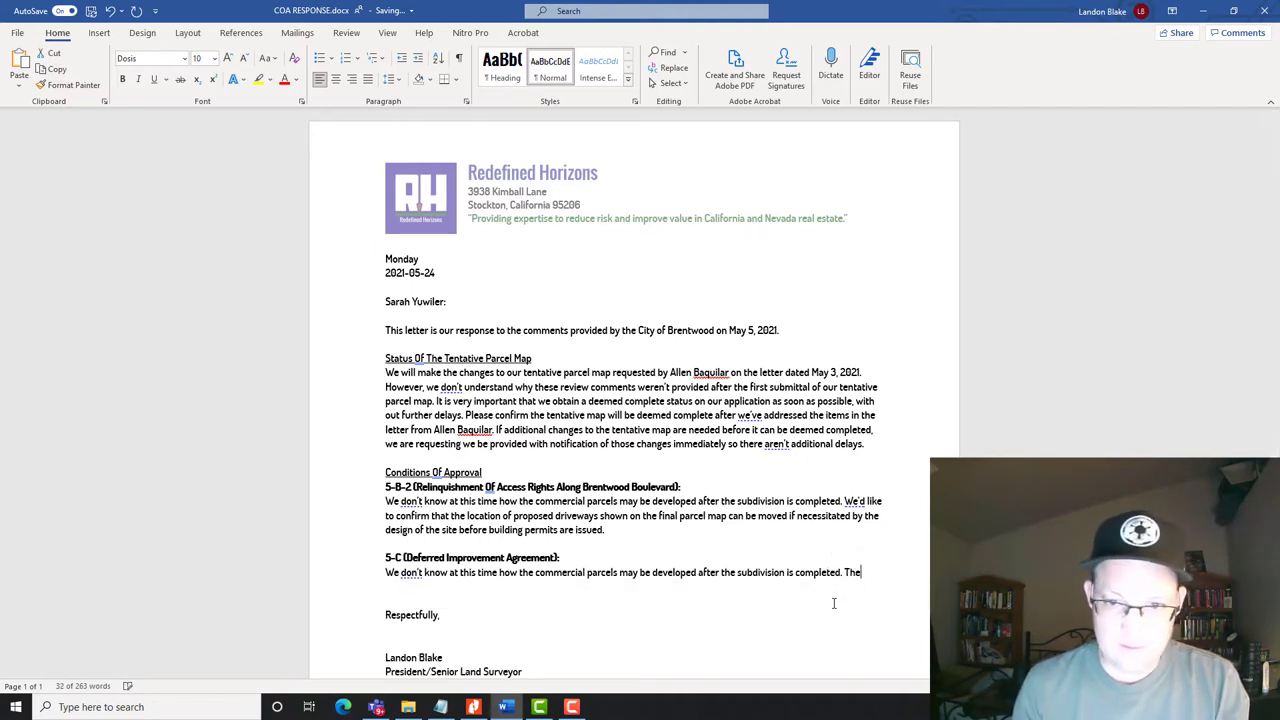
pyautogui.write('city h')
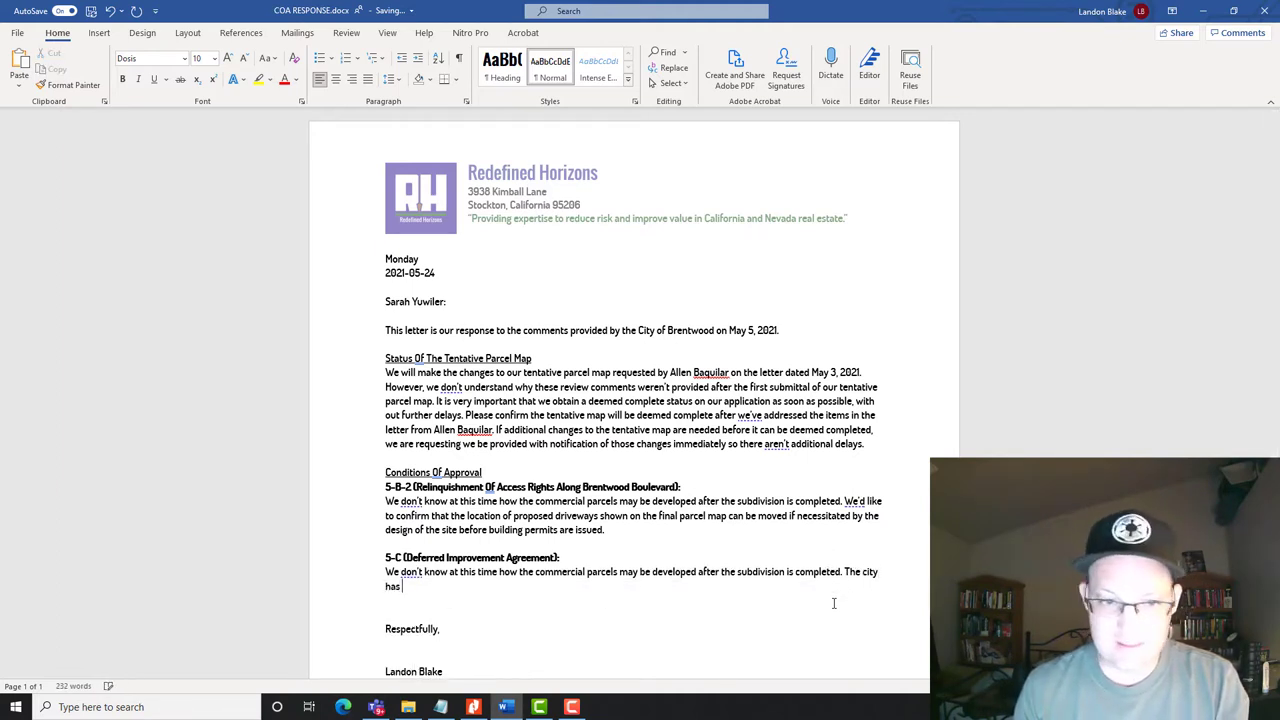
pyautogui.write('as required t')
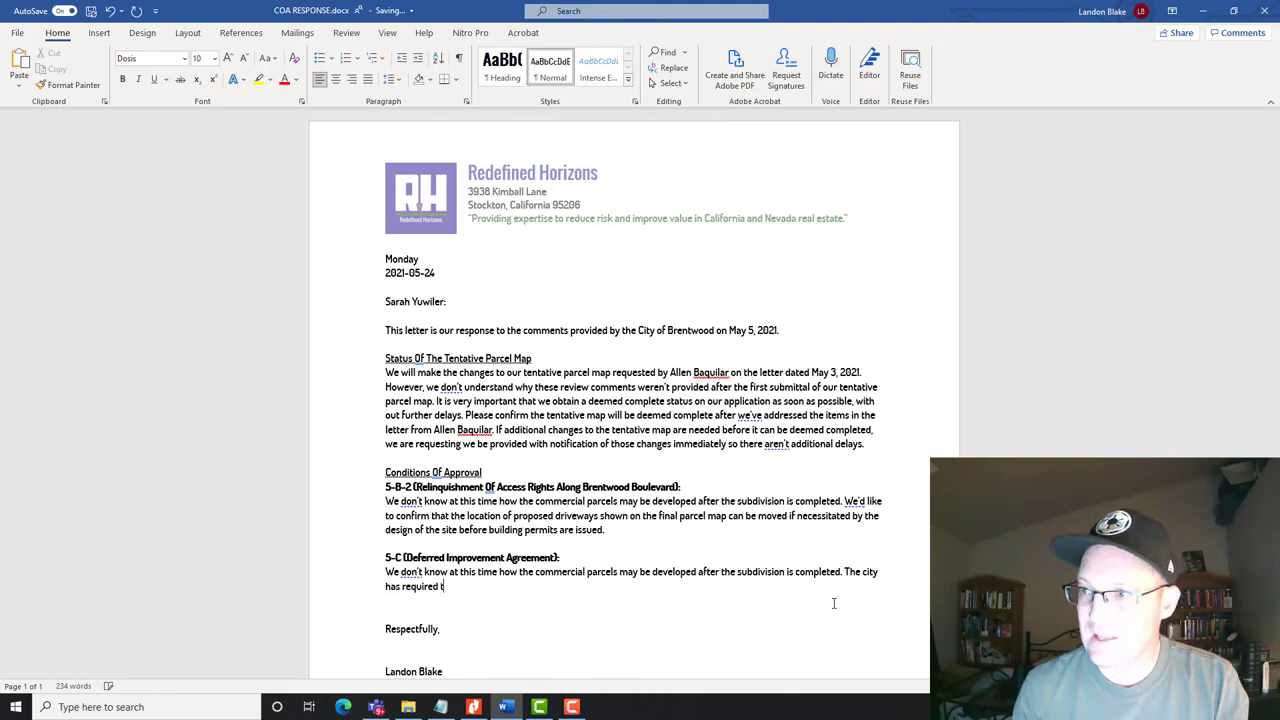
pyautogui.write('hat we "identify and')
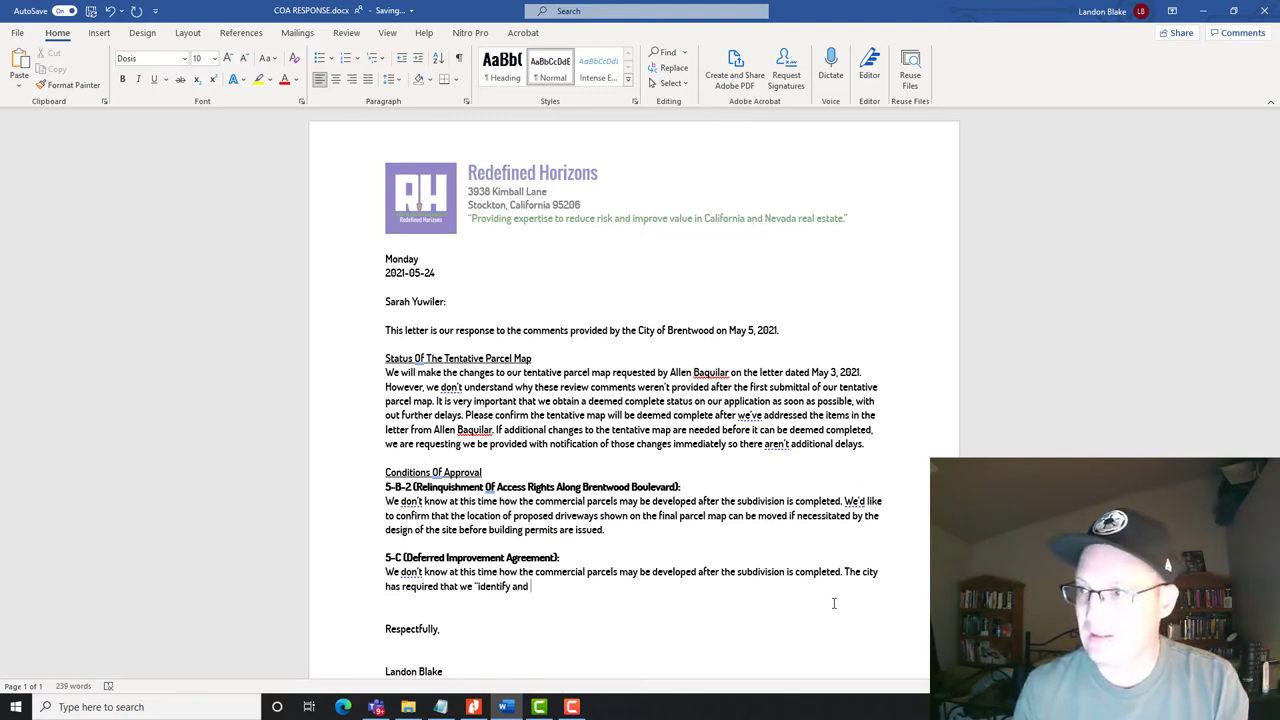
pyautogui.press('BackSpace')
pyautogui.press('BackSpace')
pyautogui.press('BackSpace')
pyautogui.press('BackSpace')
pyautogui.write('imp')
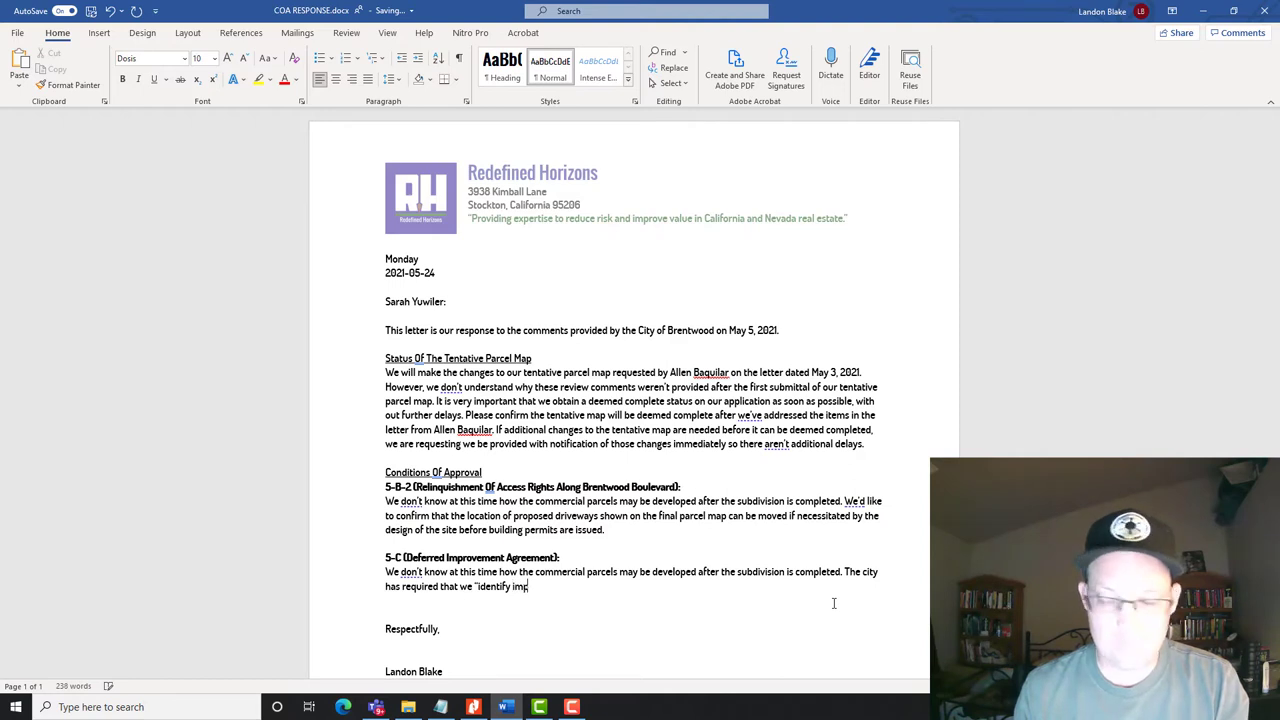
pyautogui.write('rovements to be de')
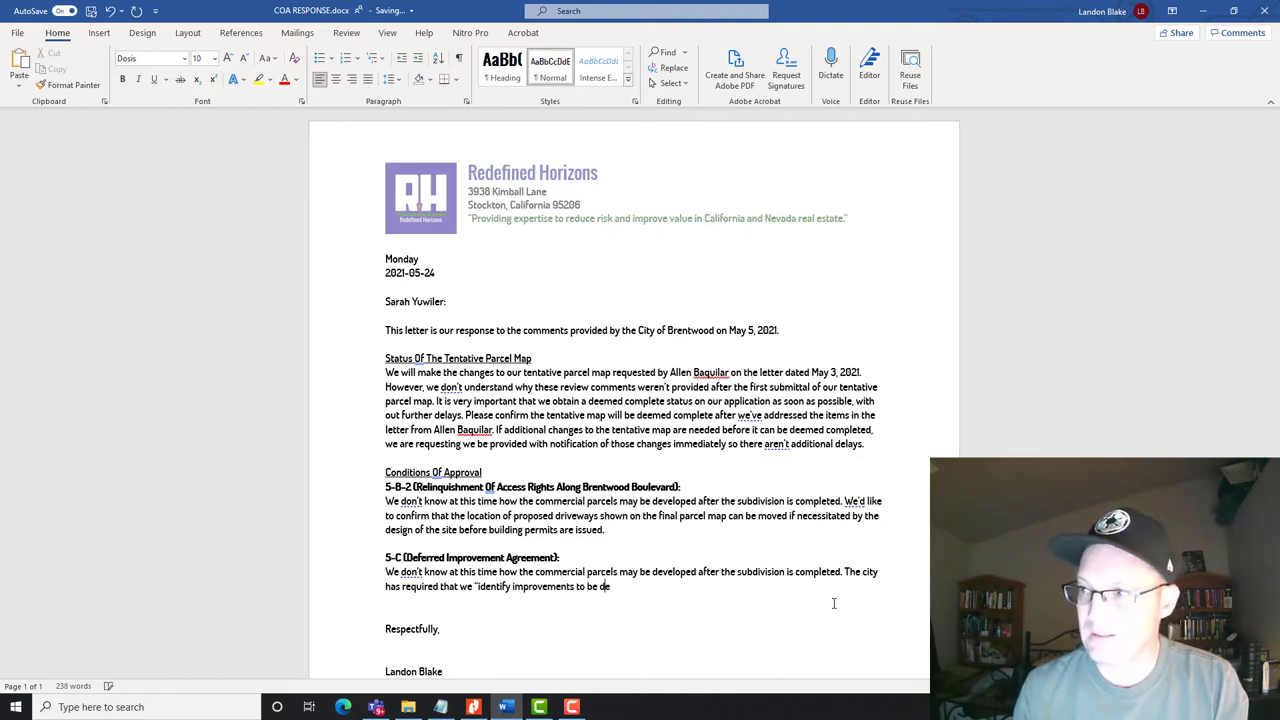
pyautogui.write('sign and built')
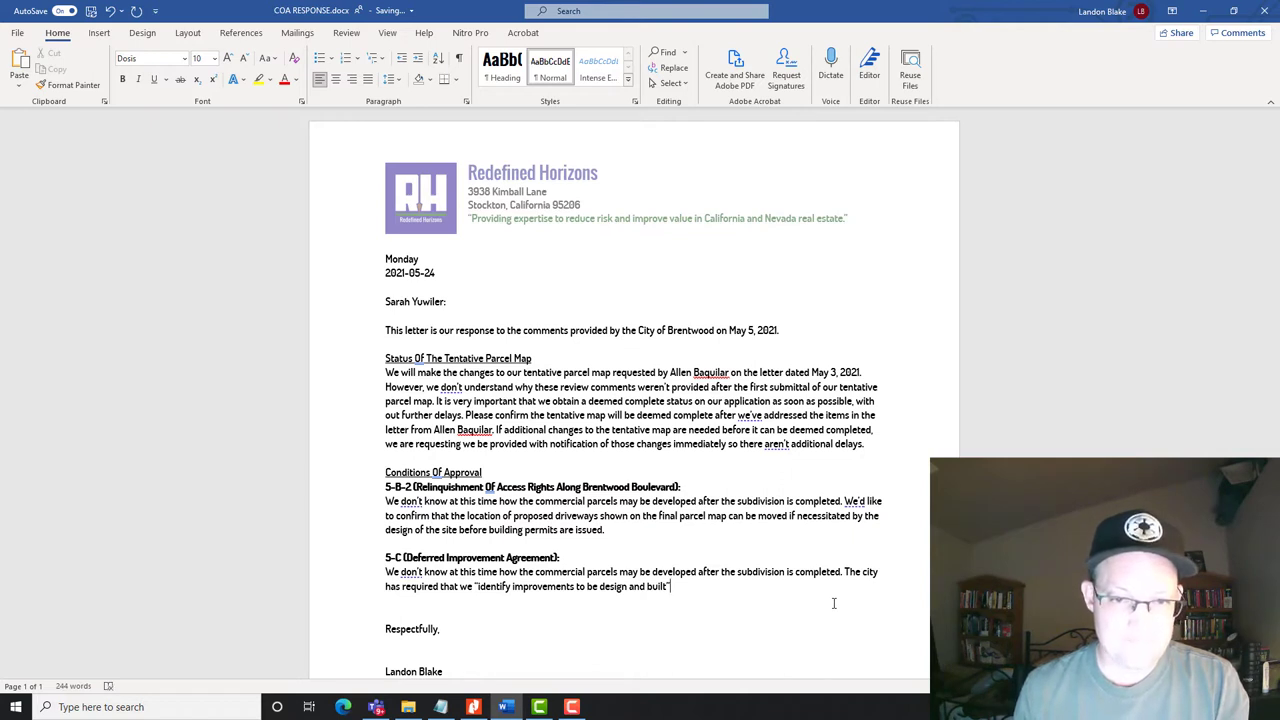
pyautogui.write('" as part of the derred')
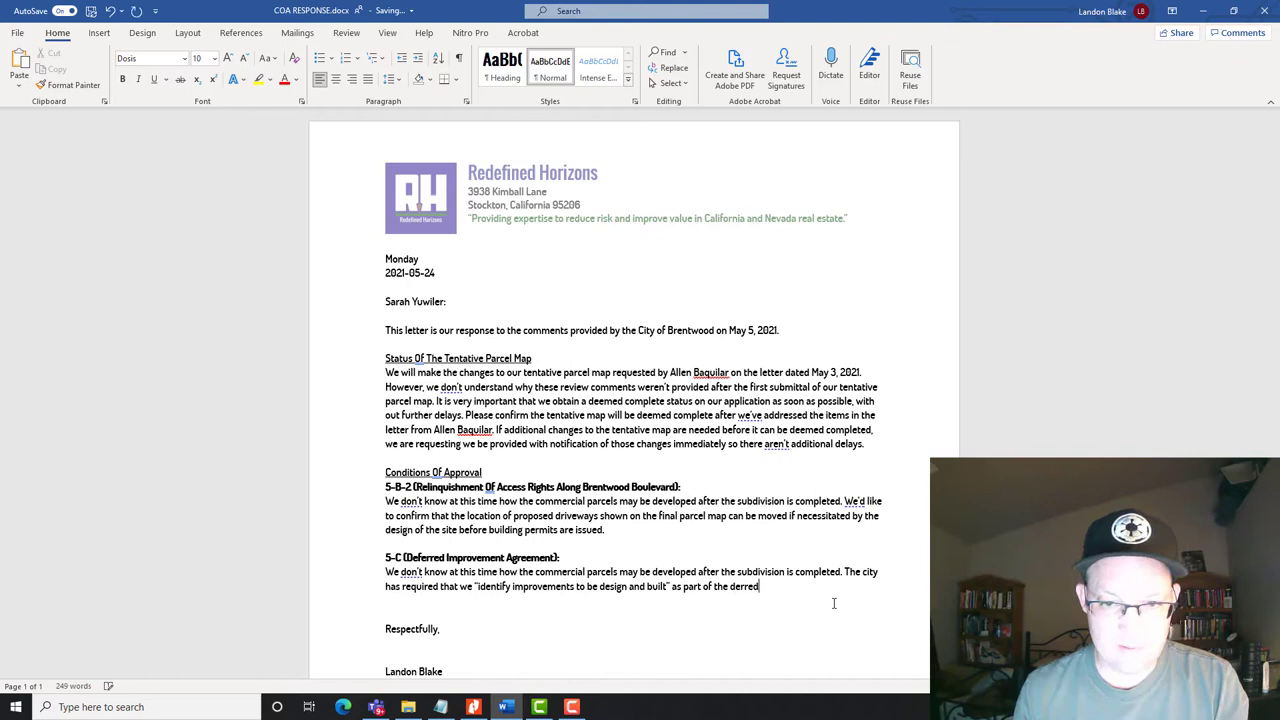
pyautogui.write('ferred im')
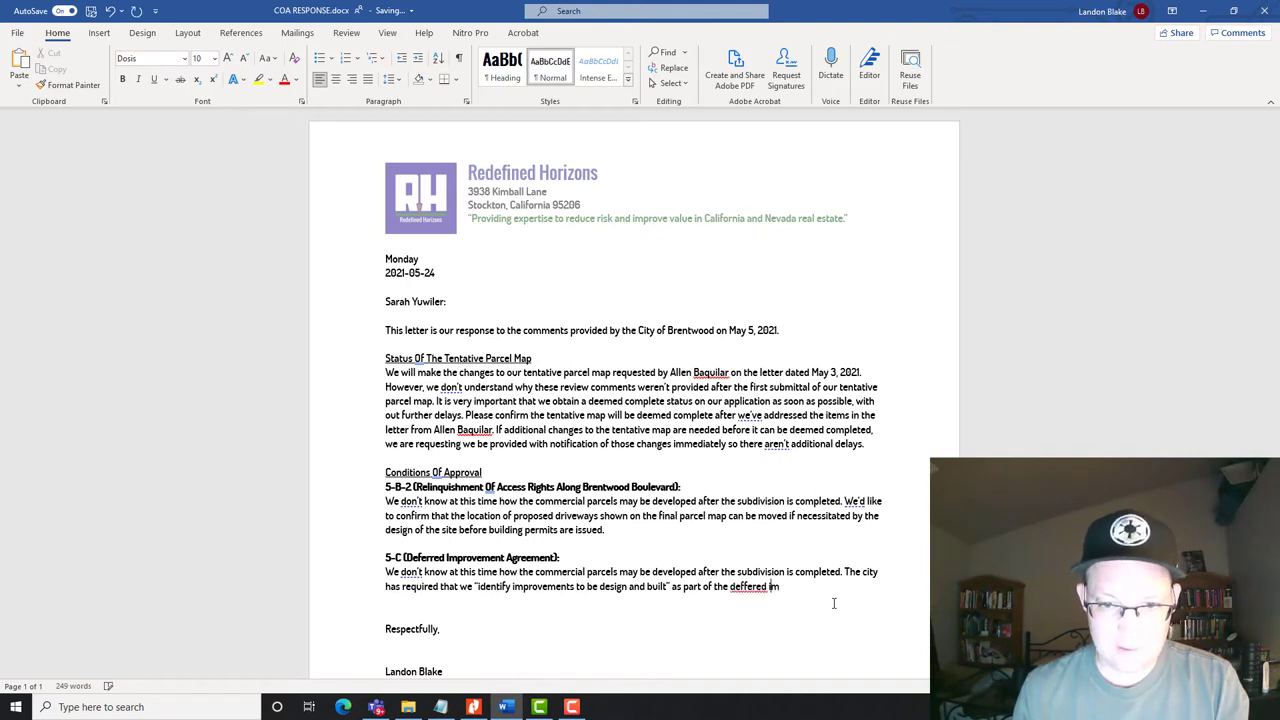
pyautogui.write('provement agre')
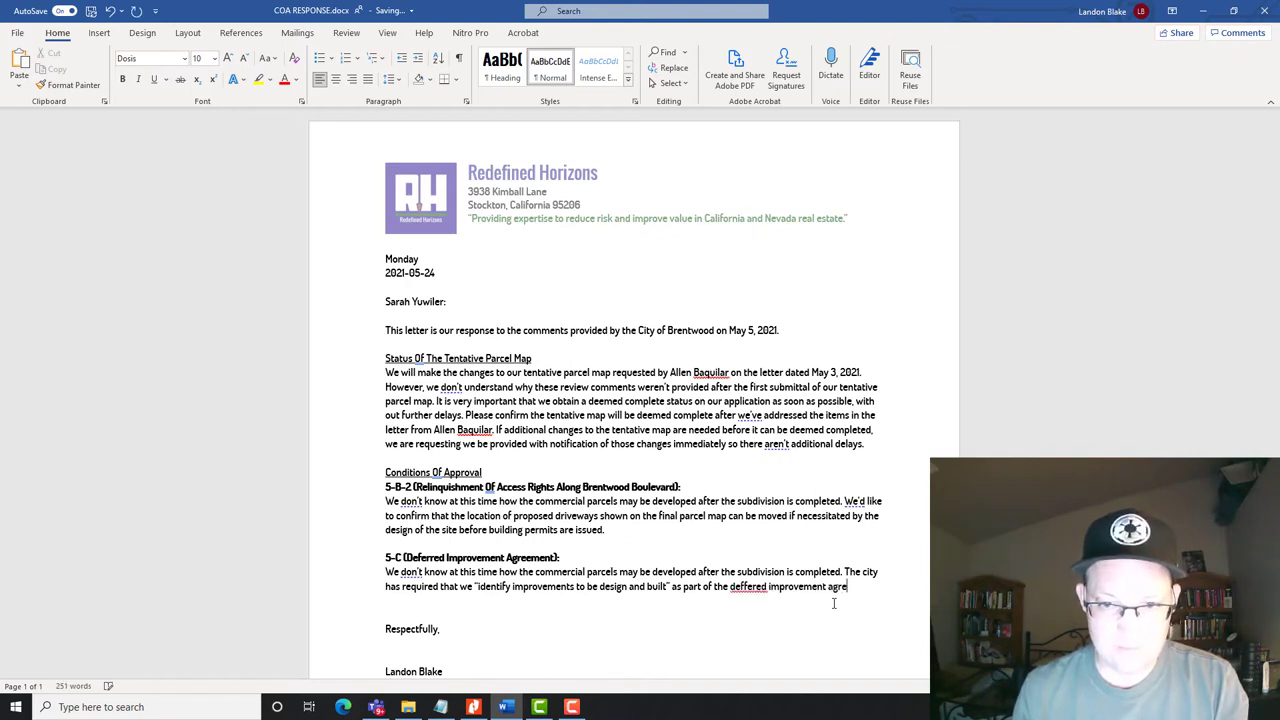
pyautogui.write('ement.')
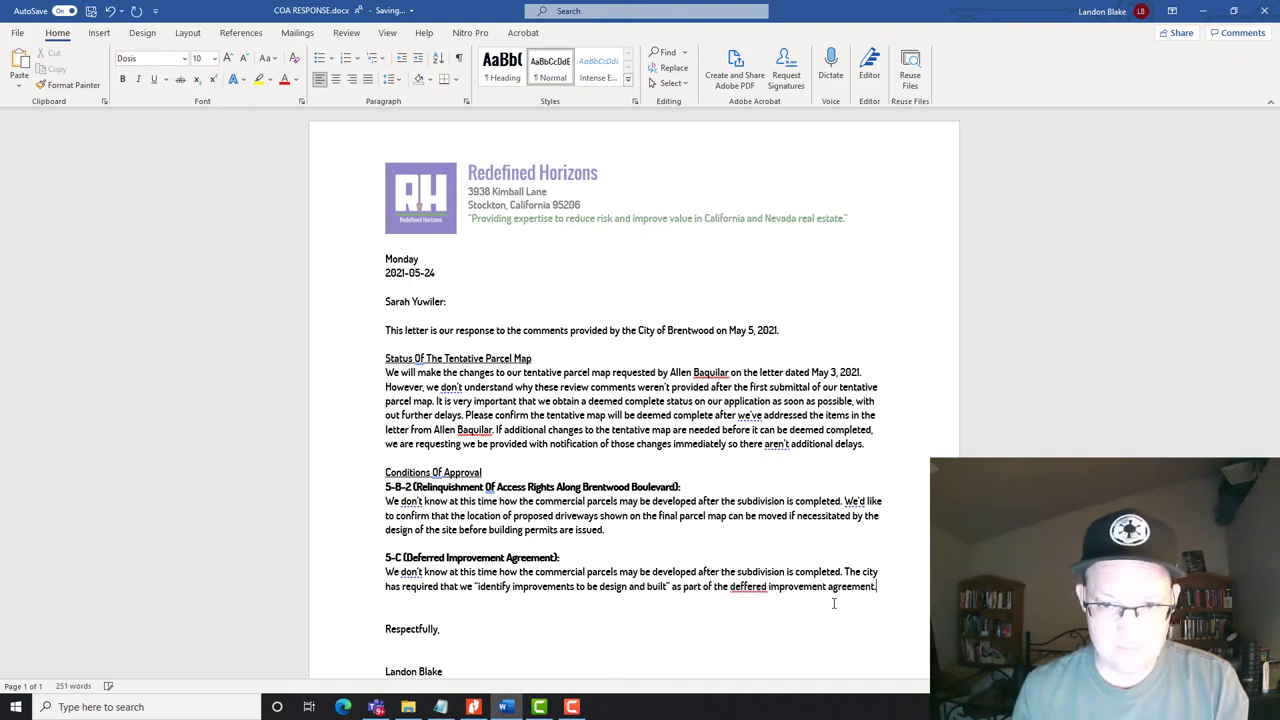
# Correct the misspelled 'derferred' to 'deferred' using the spelling suggestions.
pyautogui.rightClick(752, 586)
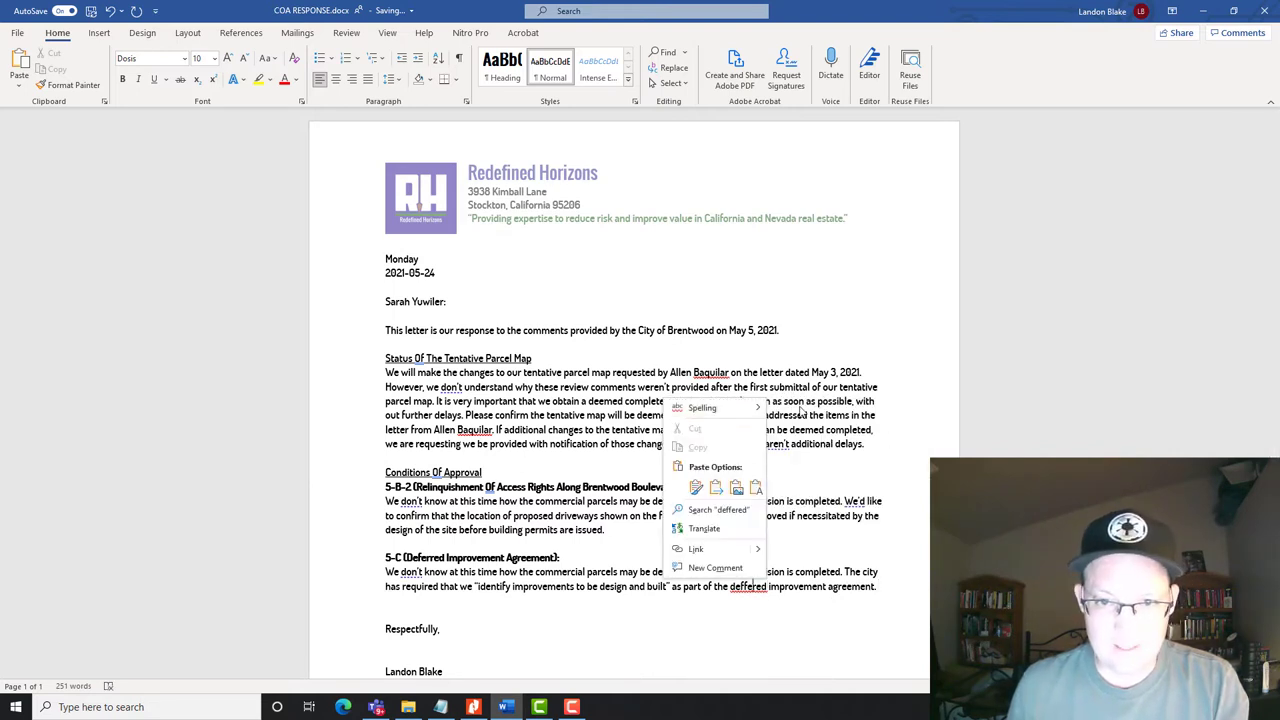
pyautogui.moveTo(738, 412)
pyautogui.click(850, 408)
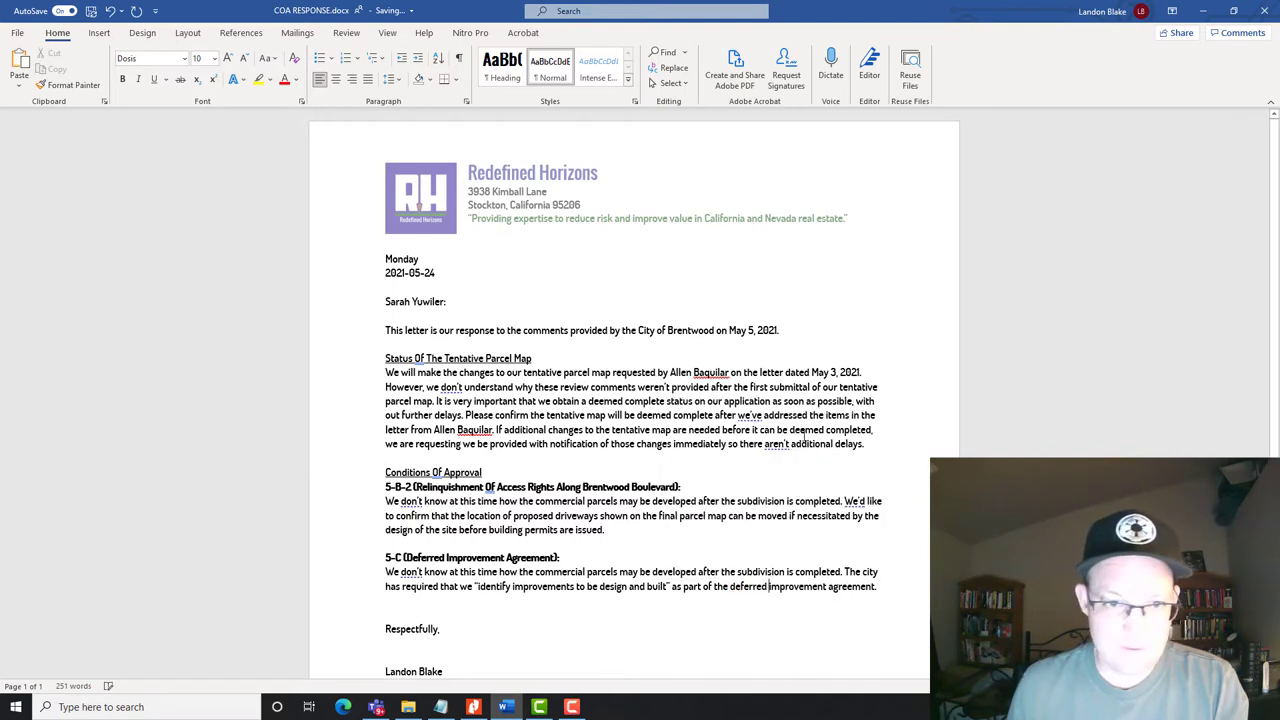
pyautogui.click(888, 581)
# Add a 5-C sentence asking the city to clarify the process, whether an exhibit suffices, and for a prior example.
pyautogui.press('Return')
pyautogui.write('We')
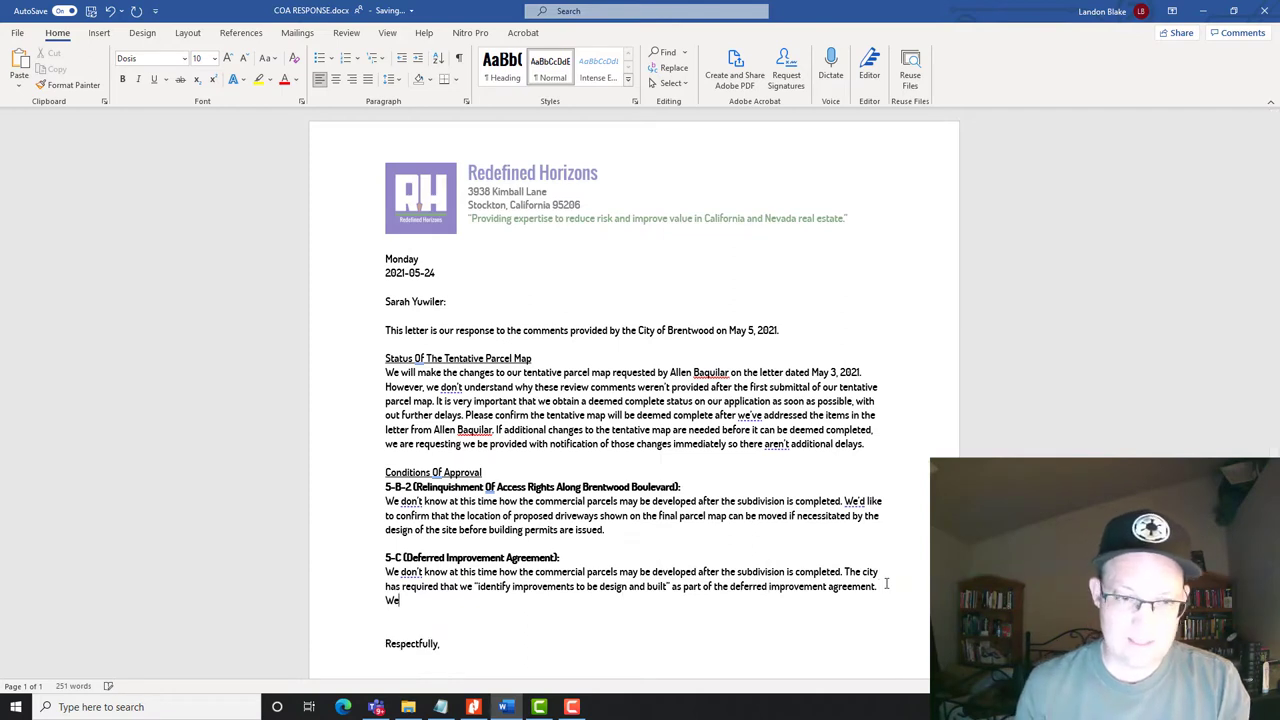
pyautogui.write("'d like the city to cla")
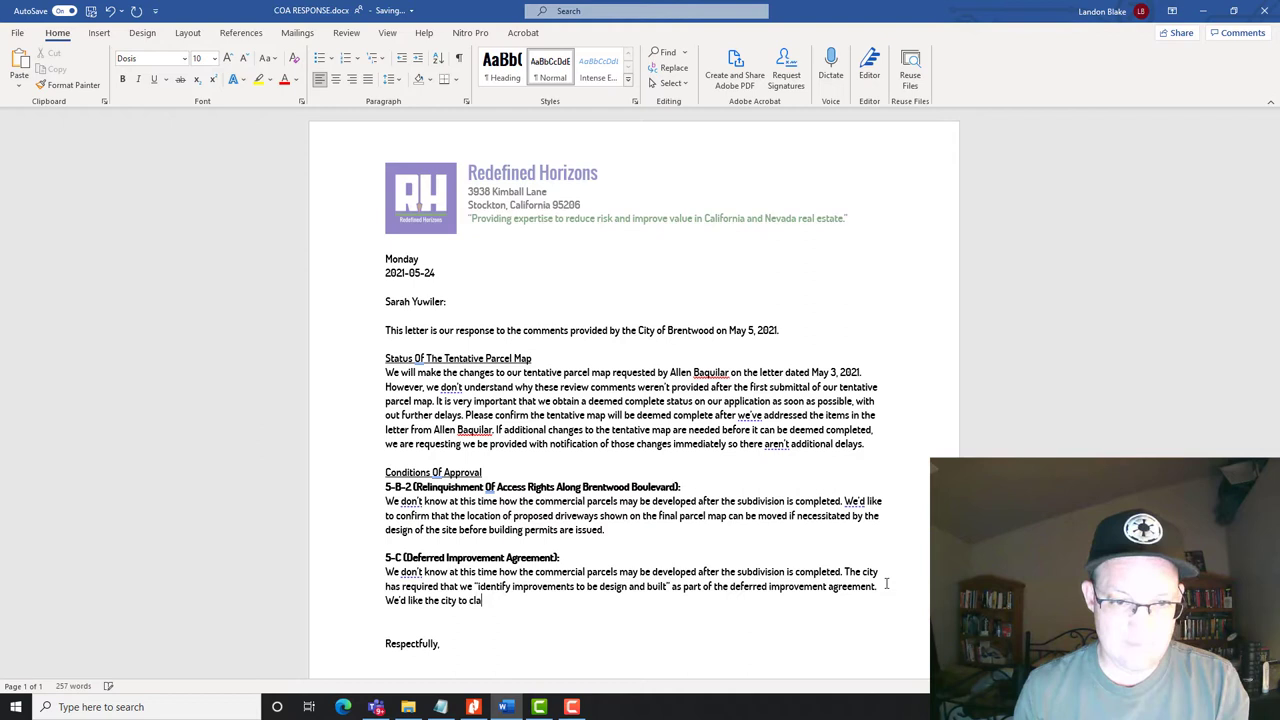
pyautogui.write('rify the')
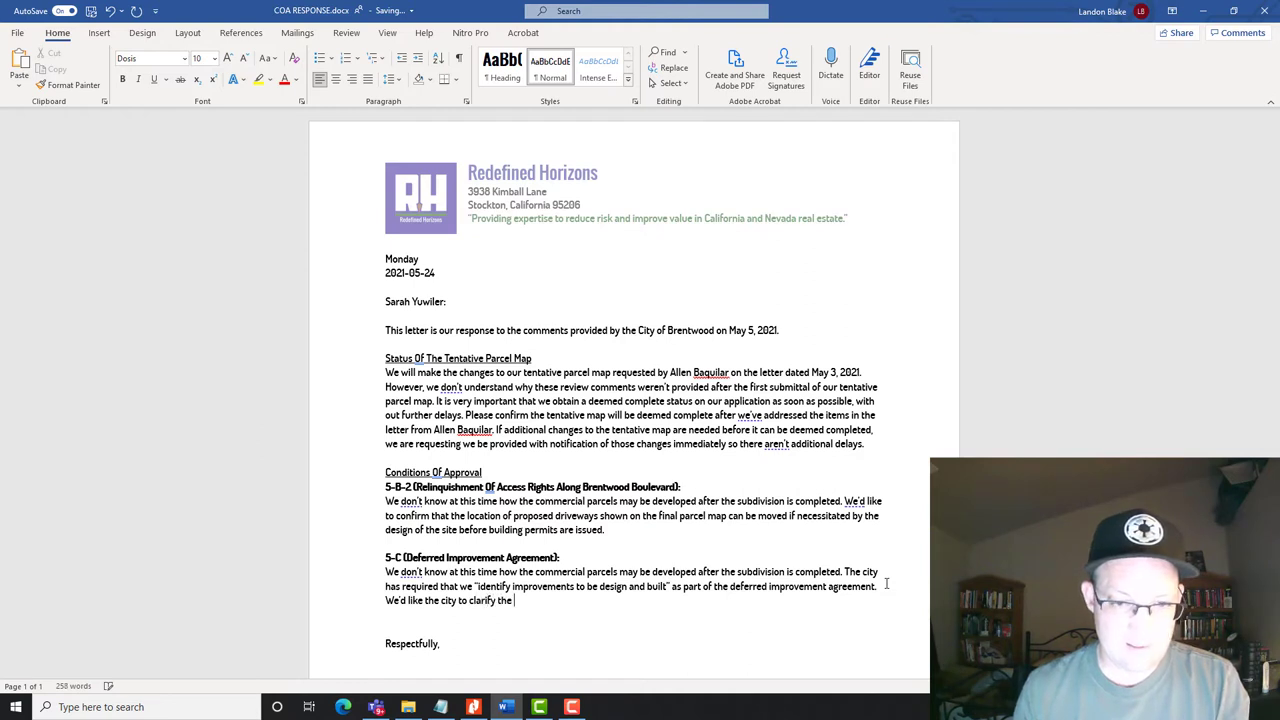
pyautogui.write(' wa')
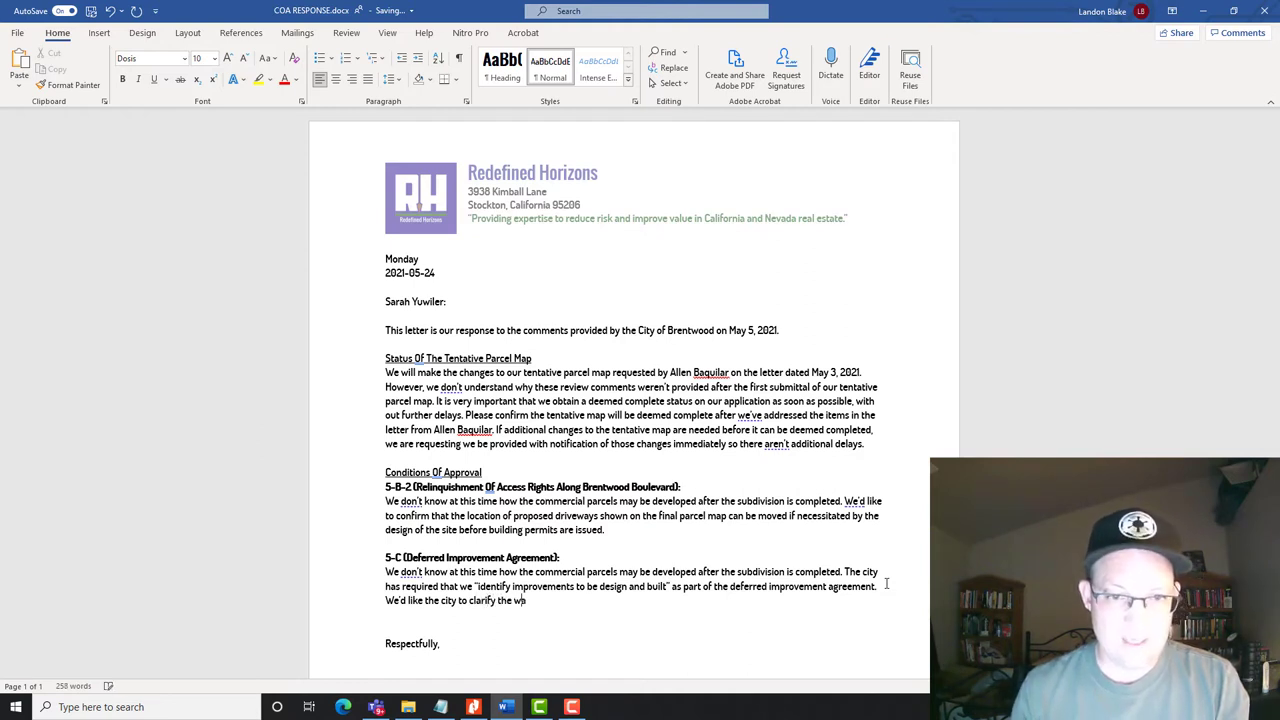
pyautogui.write('y in')
pyautogui.press('BackSpace')
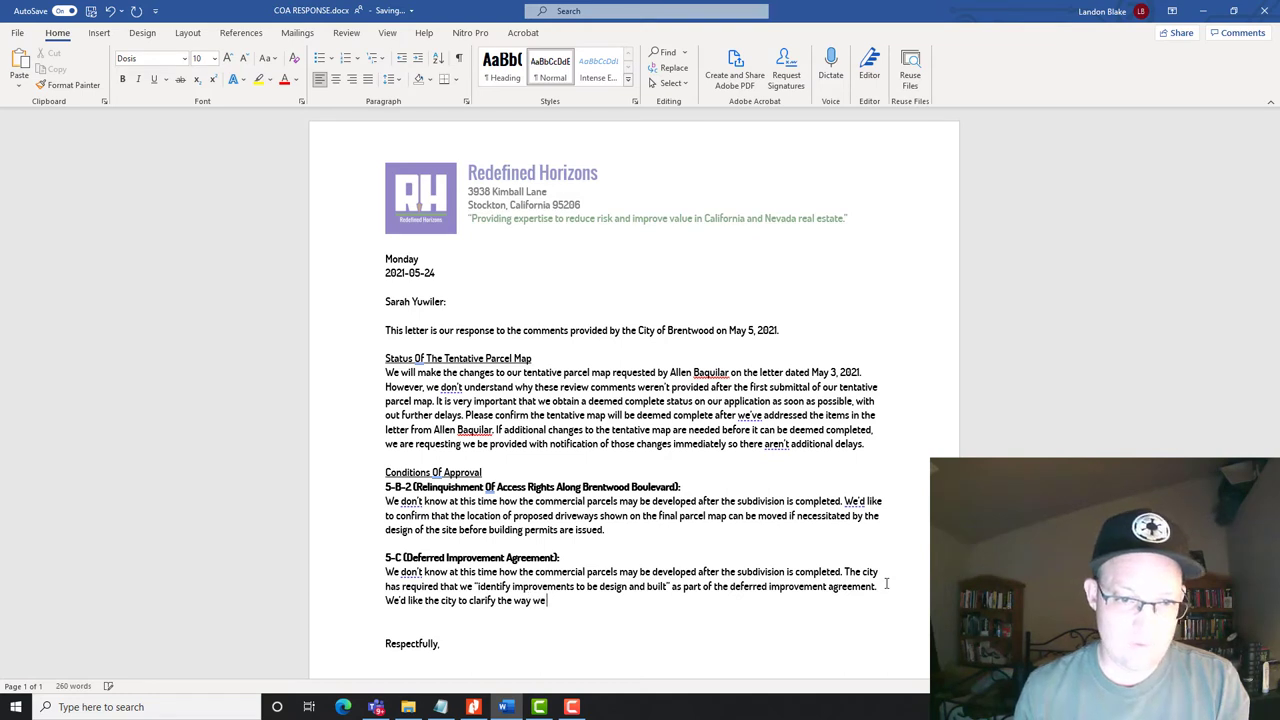
pyautogui.write('will need to do this')
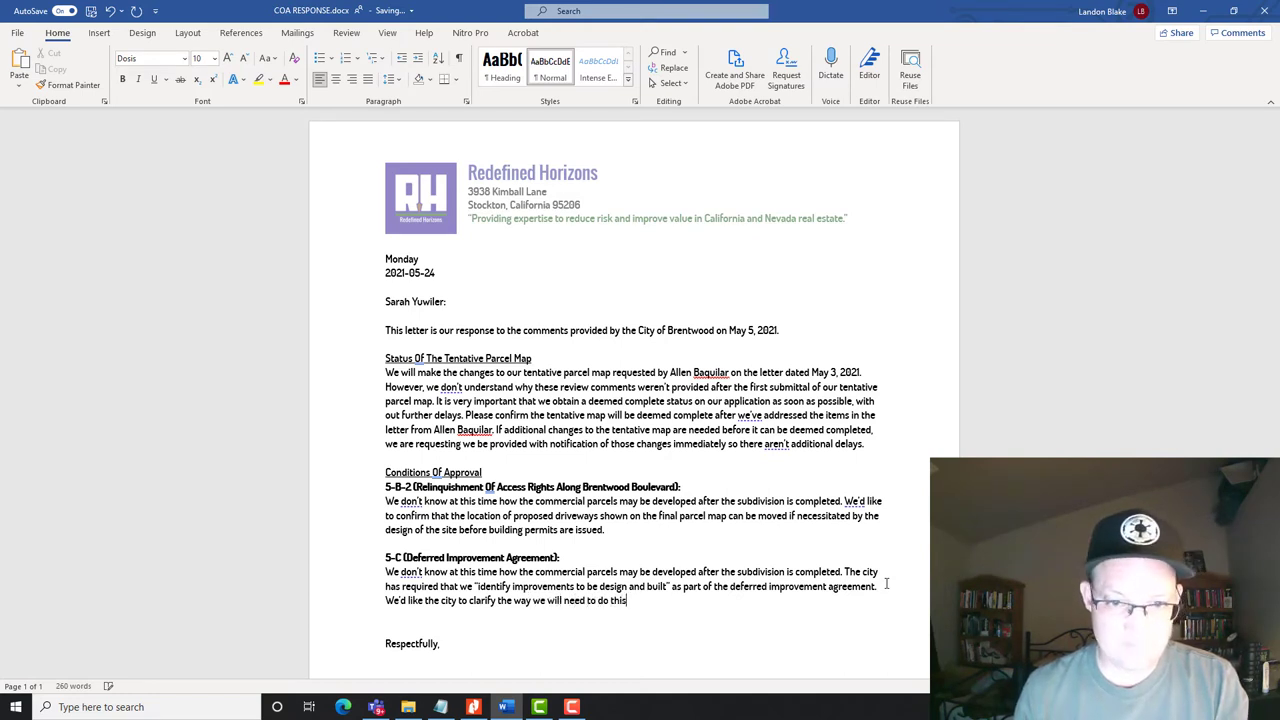
pyautogui.write('. Is an e')
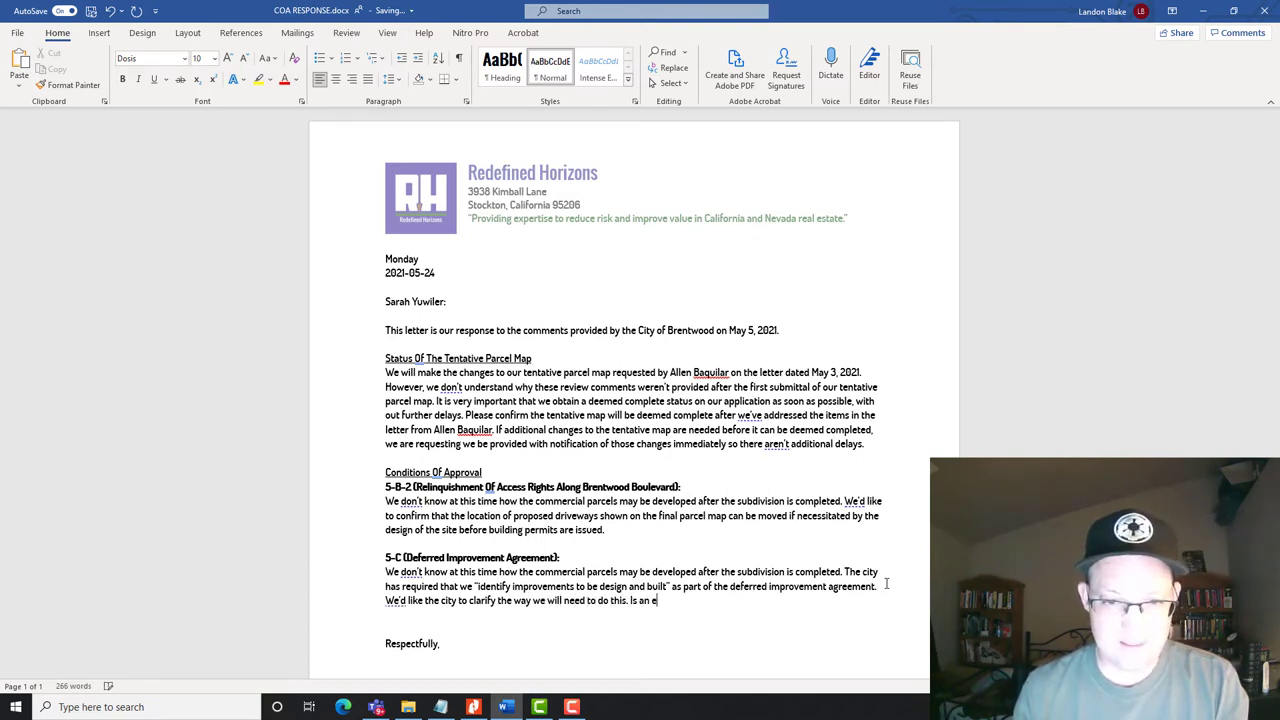
pyautogui.write('xhibit showing the ')
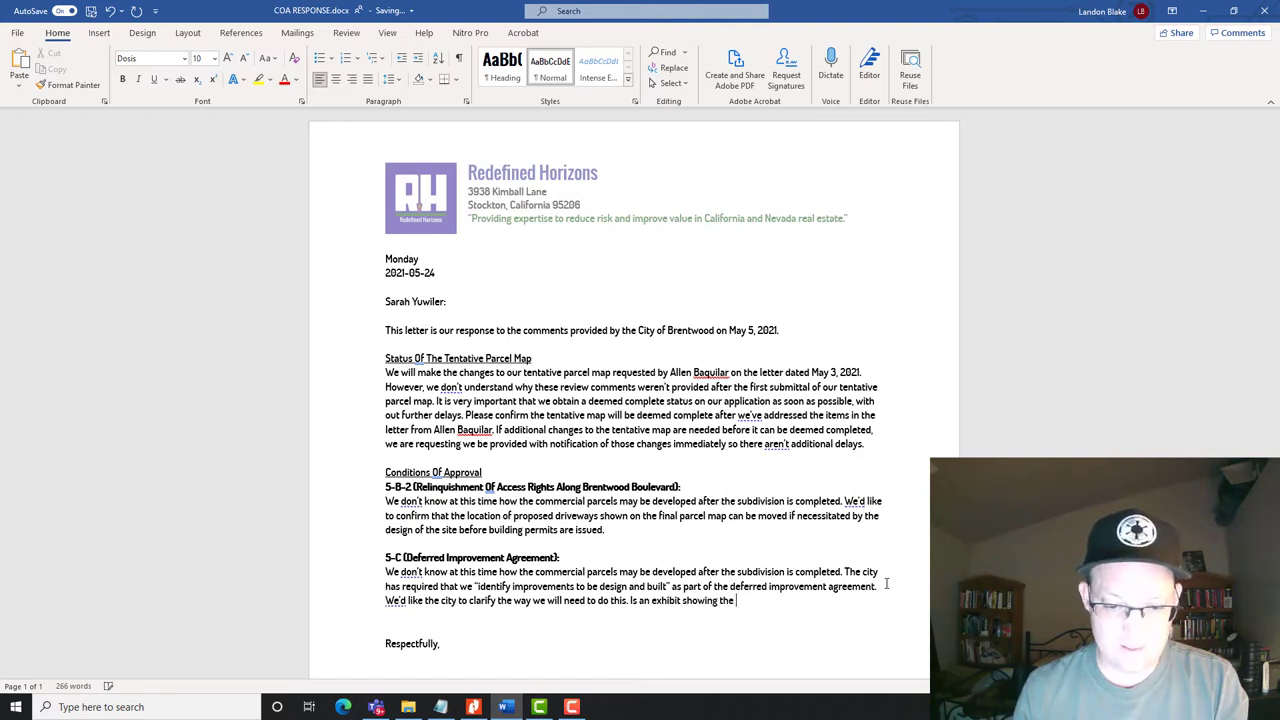
pyautogui.write('apropxi')
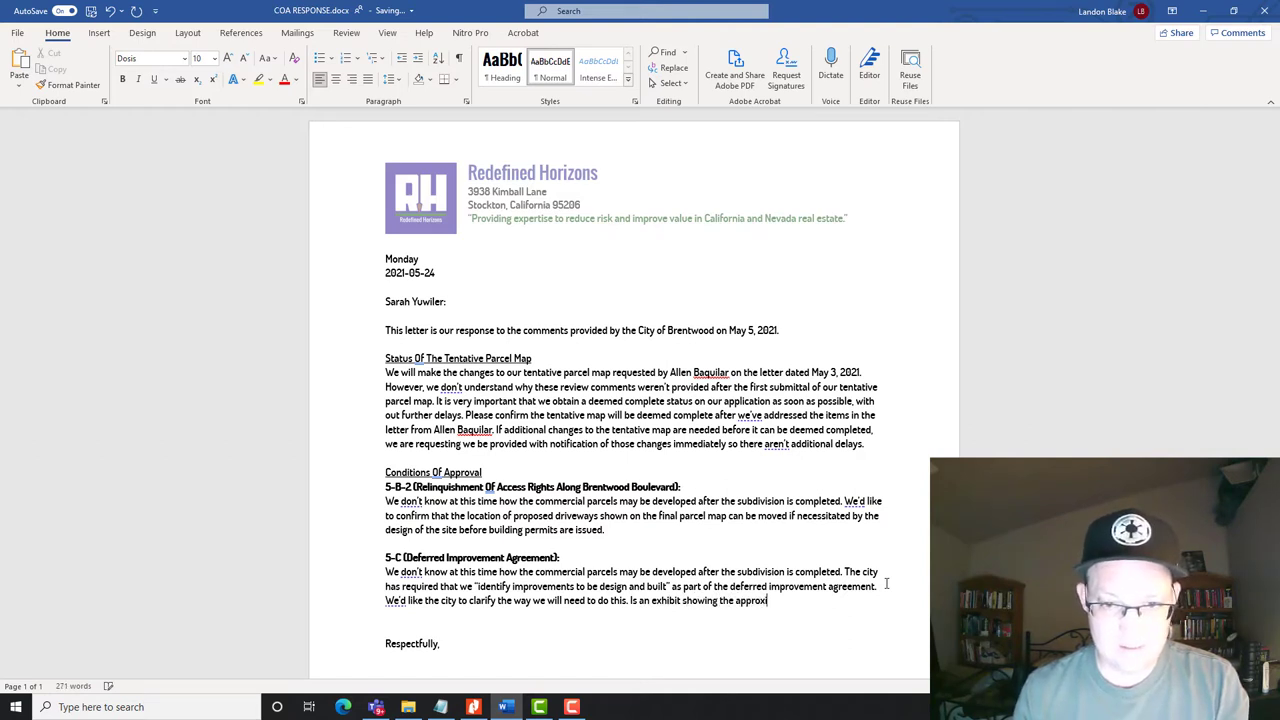
pyautogui.write('mate location and')
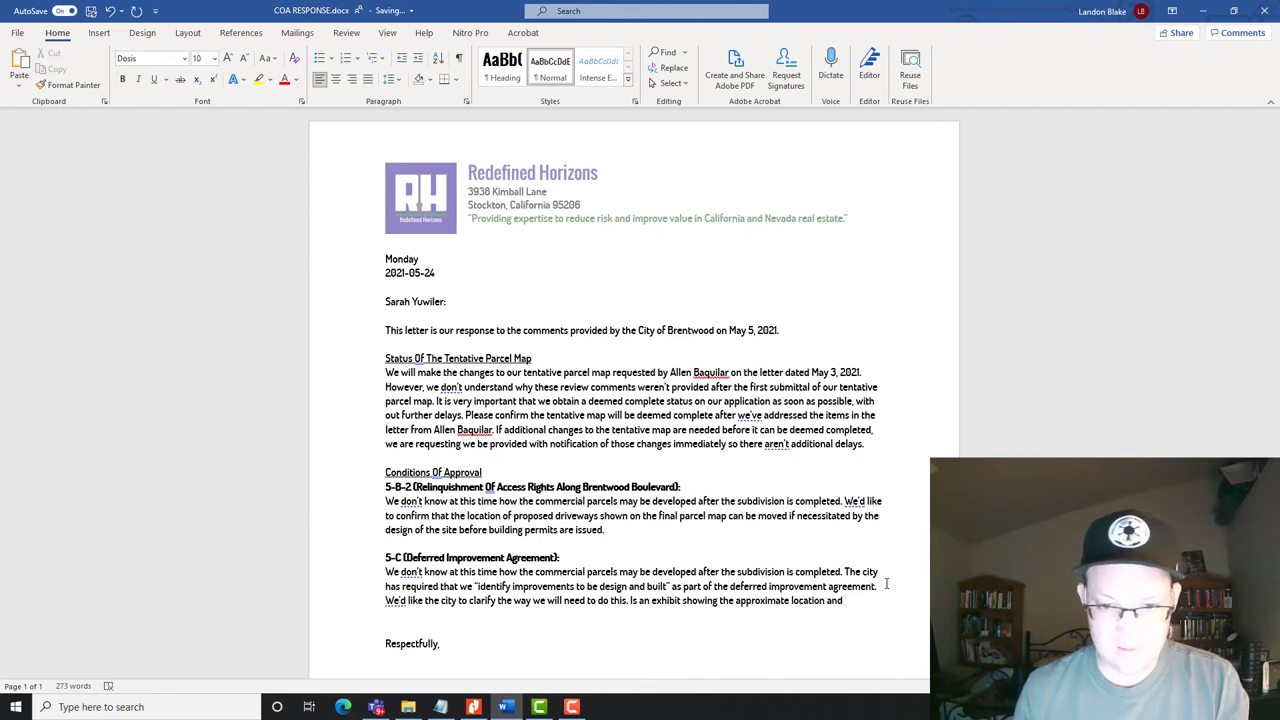
pyautogui.write(' type c')
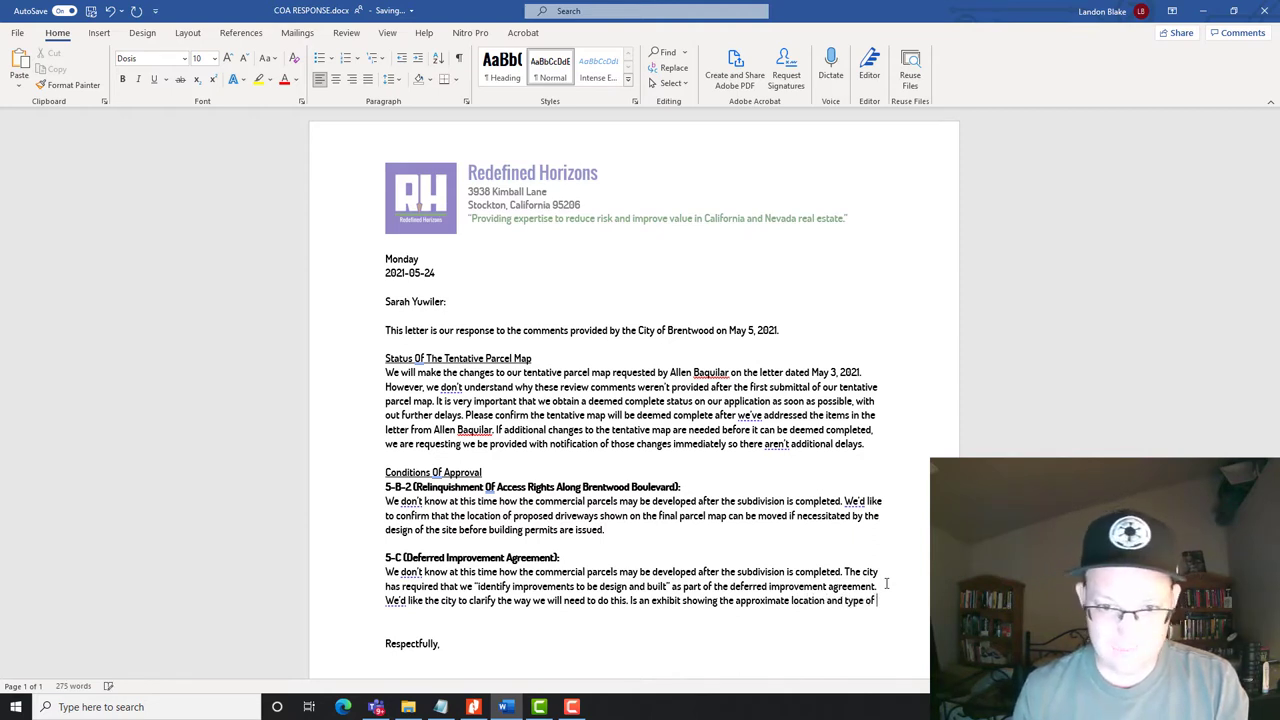
pyautogui.write('f improvment')
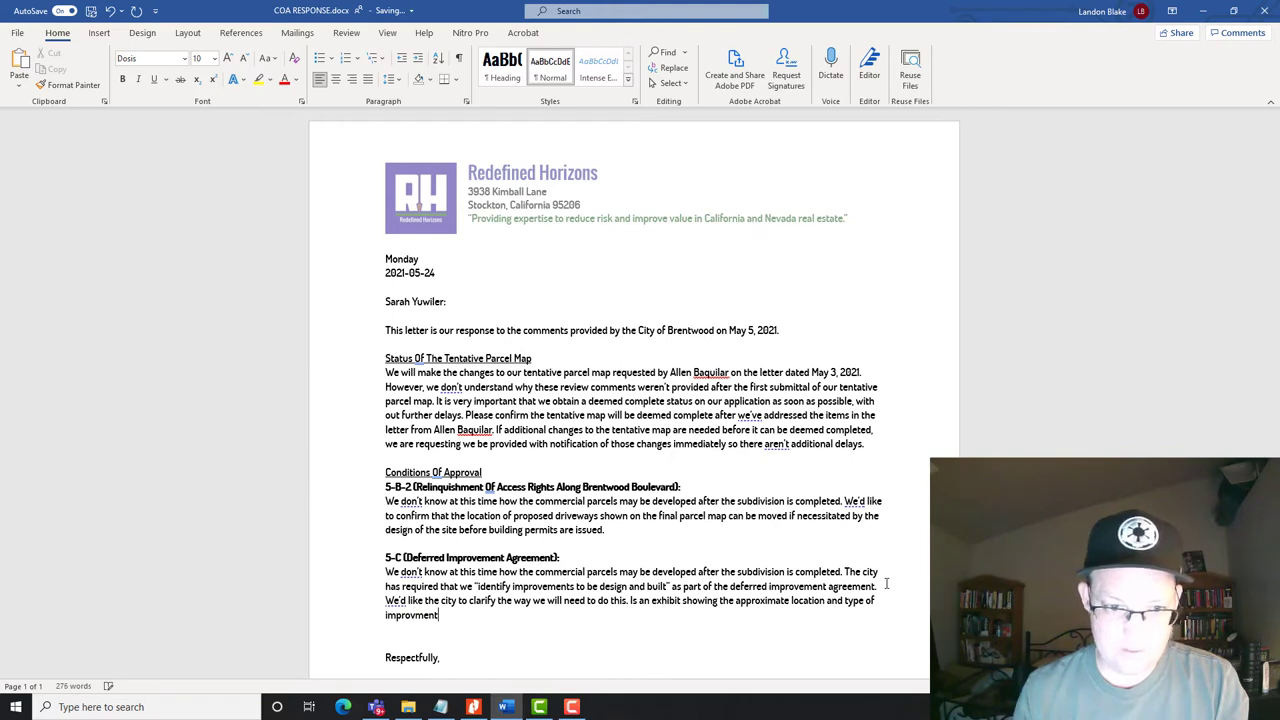
pyautogui.press('BackSpace')
pyautogui.press('BackSpace')
pyautogui.press('BackSpace')
pyautogui.press('BackSpace')
pyautogui.write('ements')
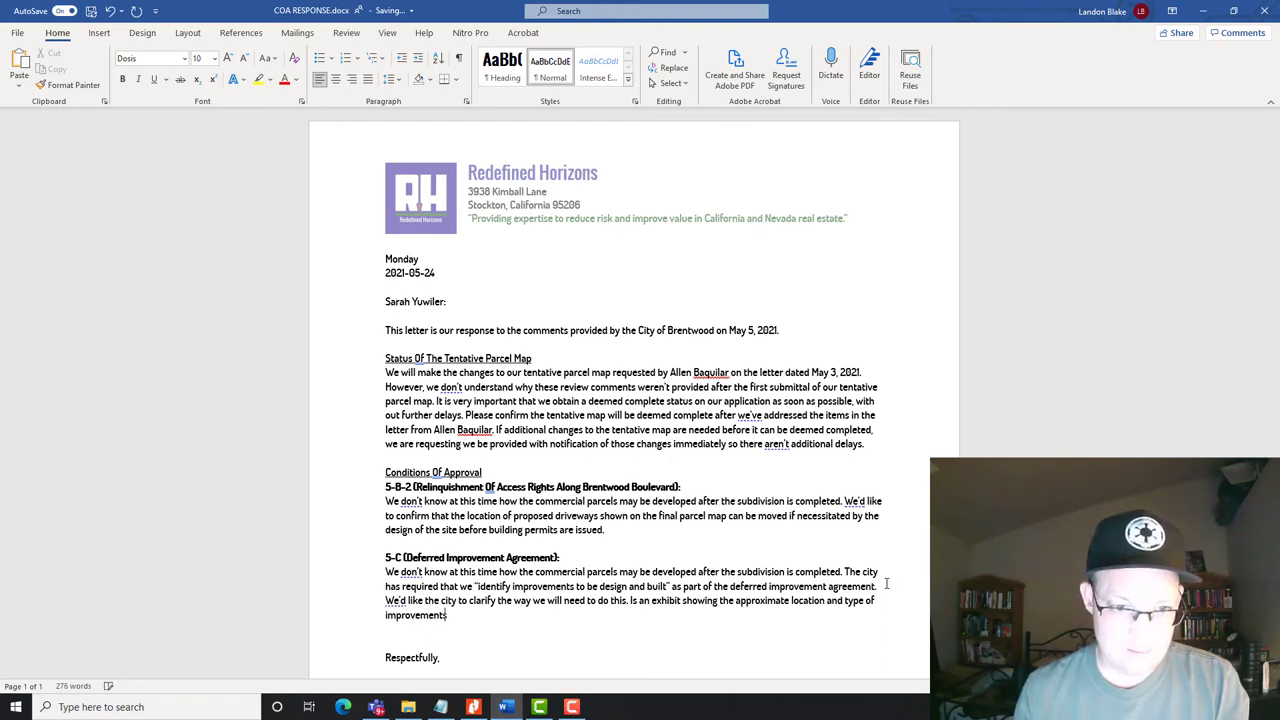
pyautogui.write(' sufficien')
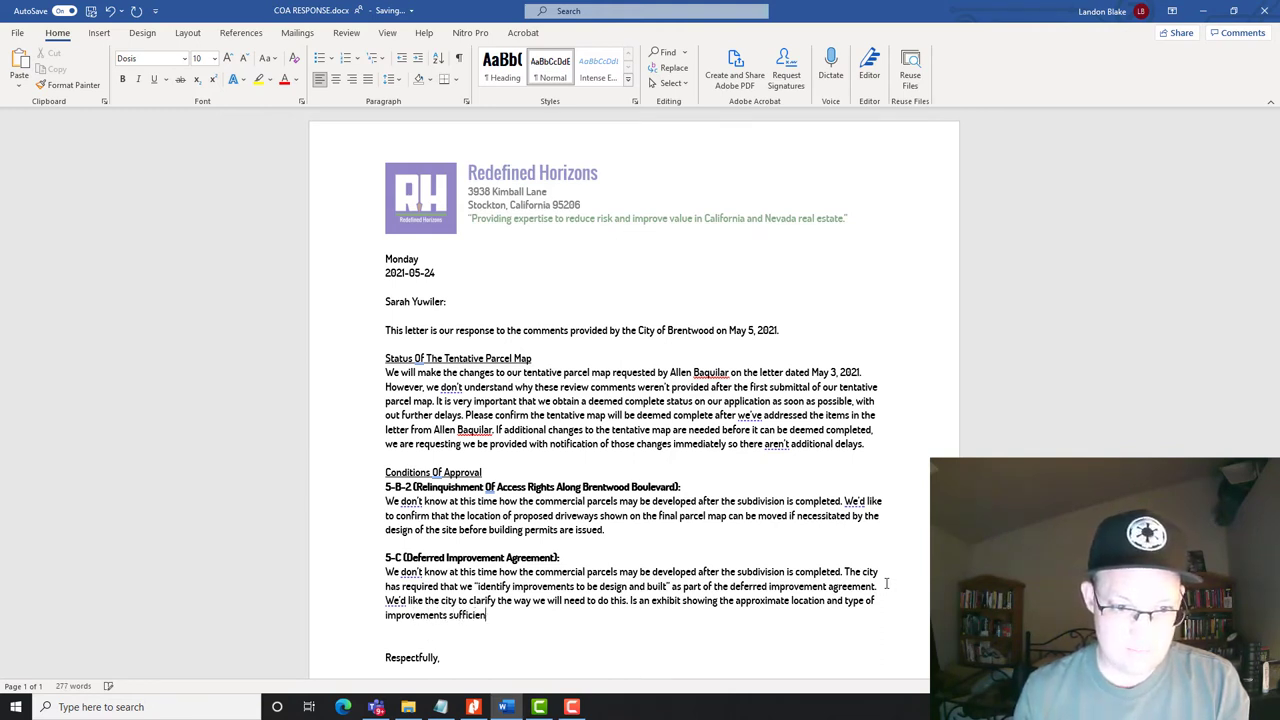
pyautogui.write('t')
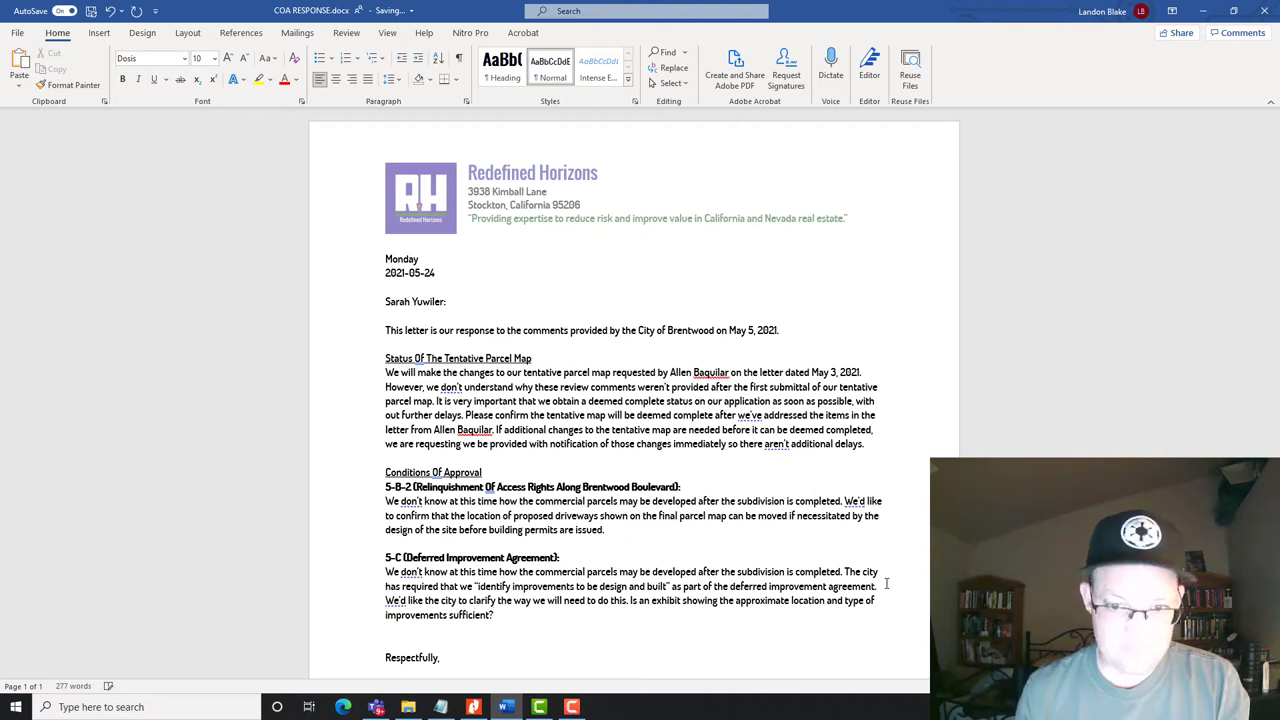
pyautogui.write('? Does ')
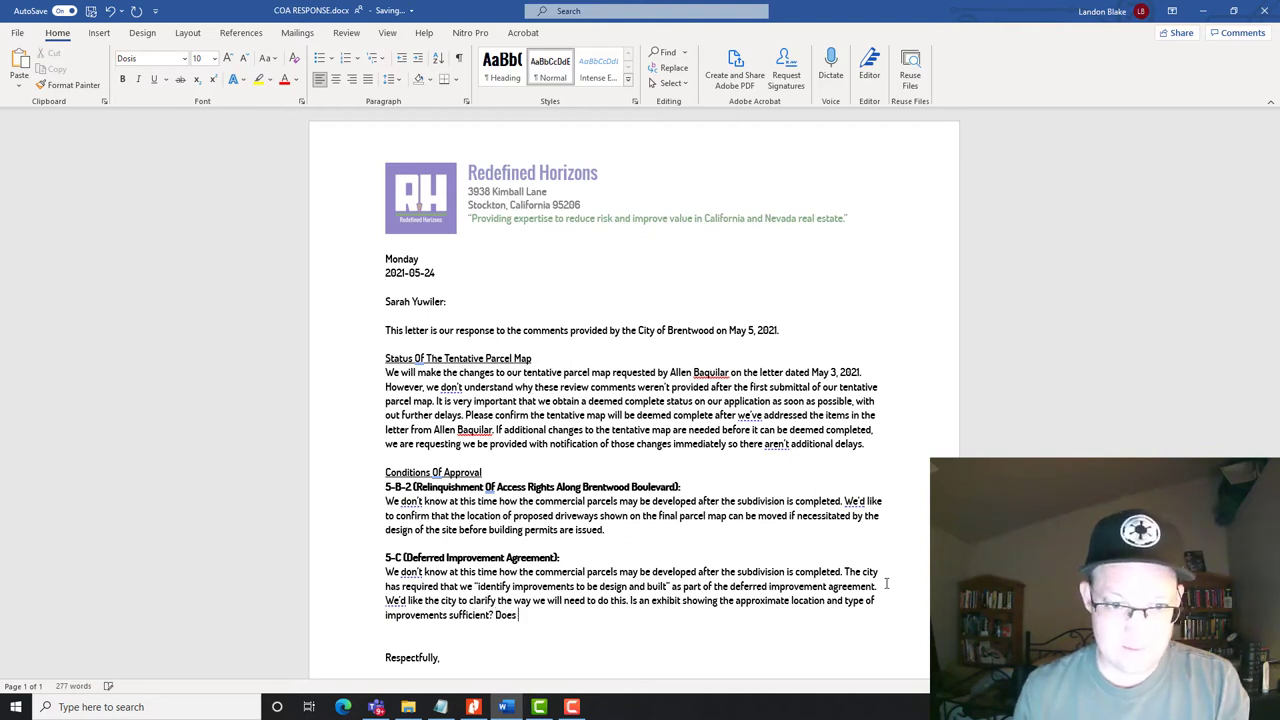
pyautogui.write('the city have an')
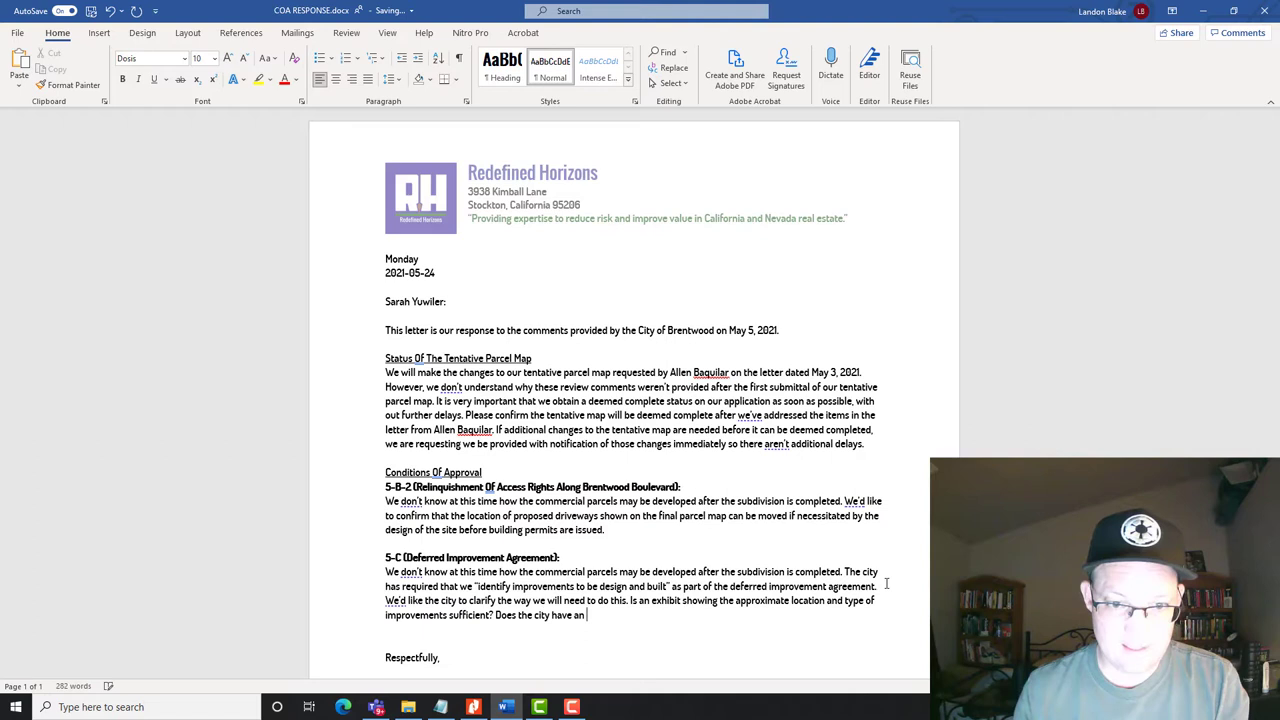
pyautogui.write(' example from')
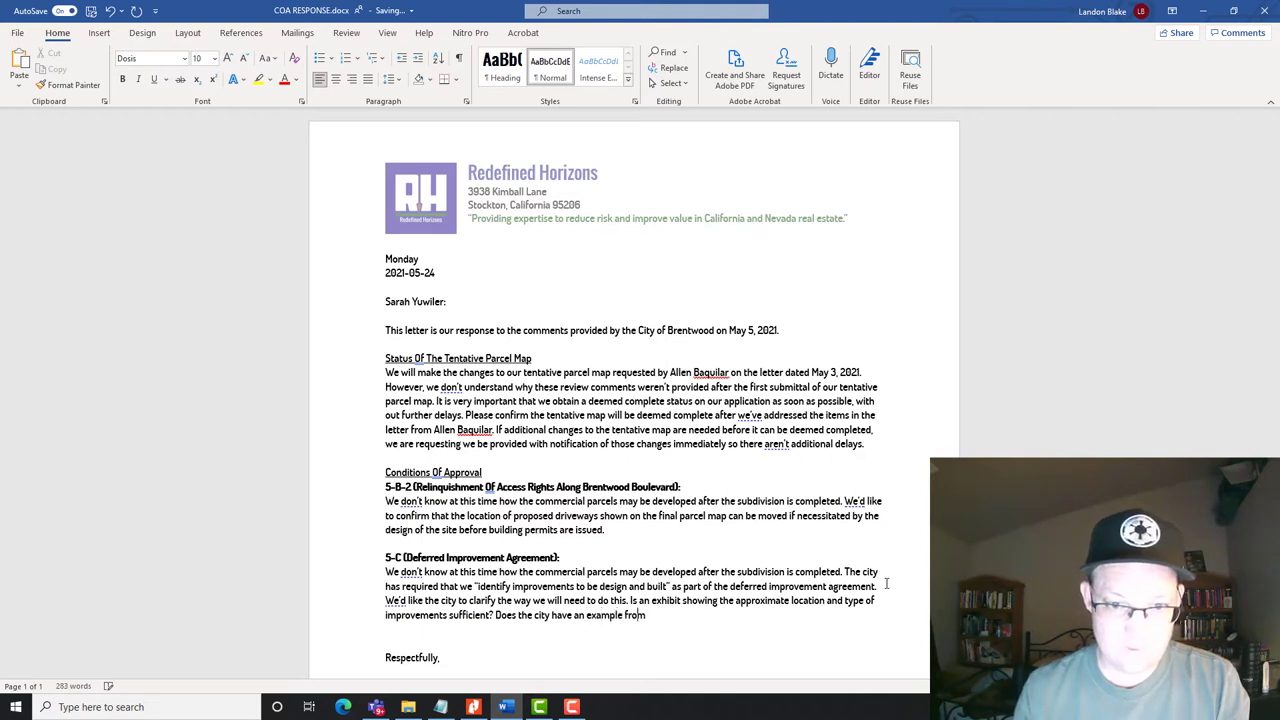
pyautogui.write(' a previous ')
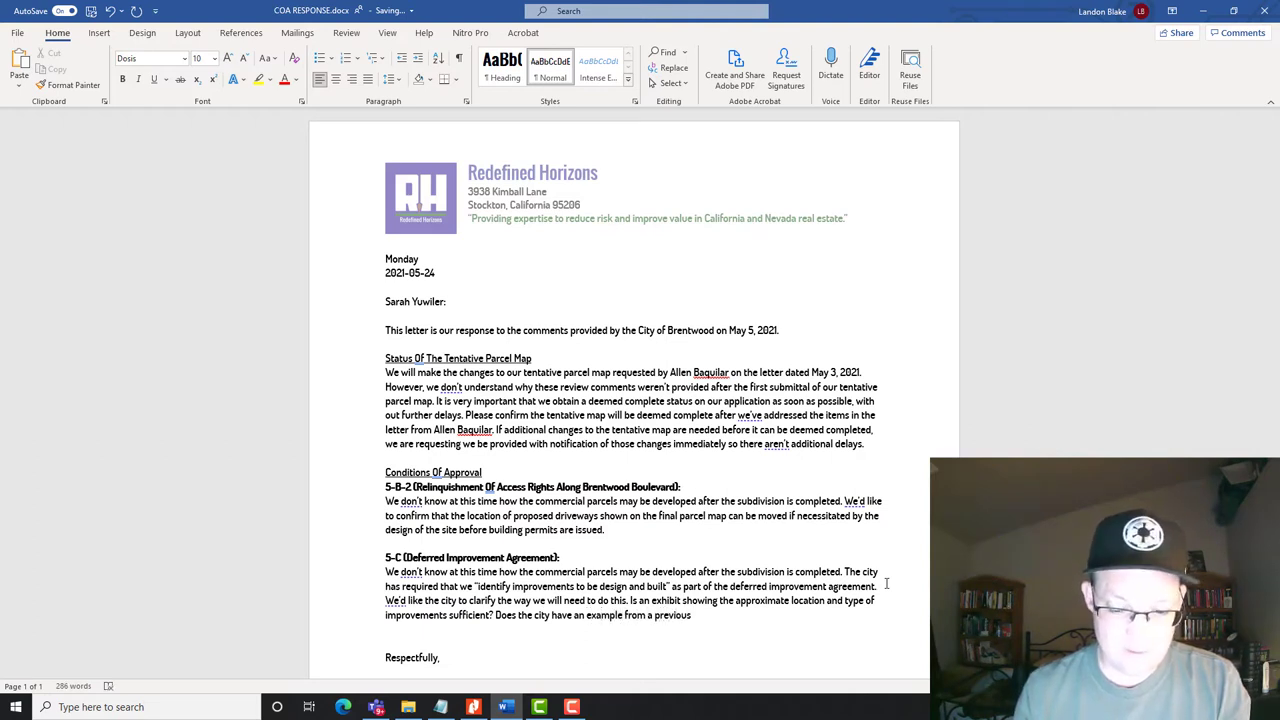
pyautogui.write('project they can provide?')
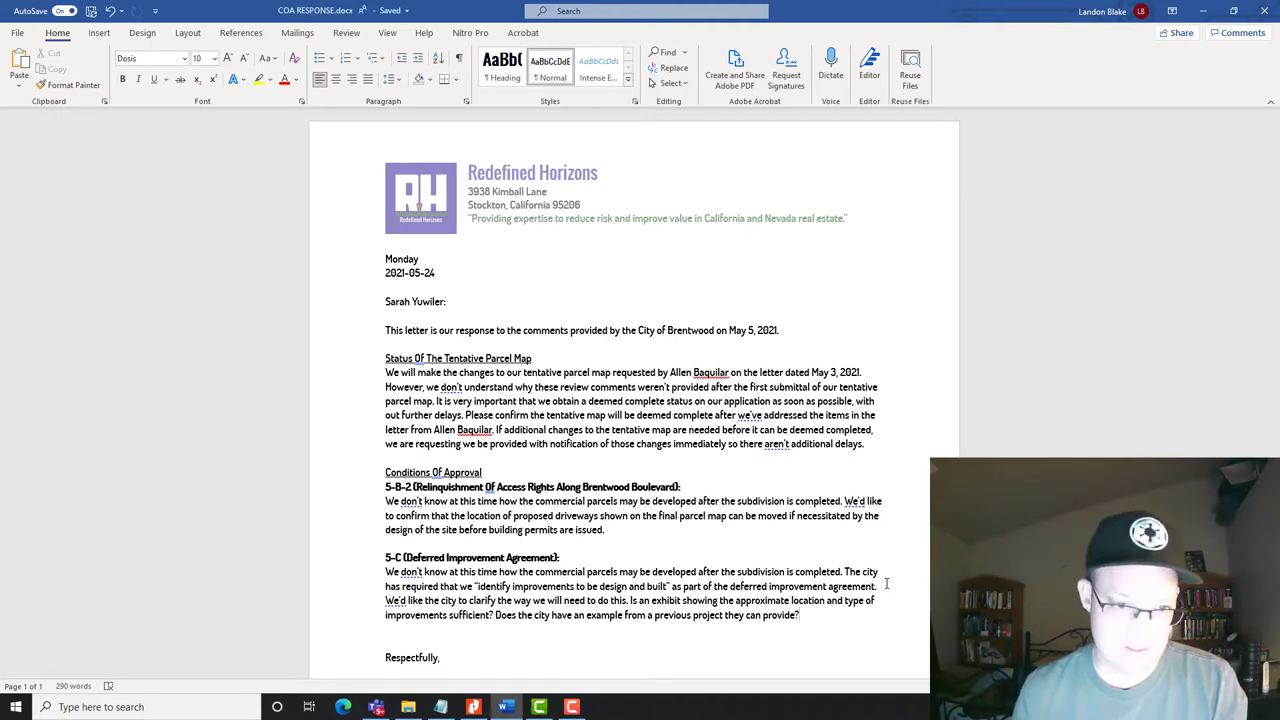
pyautogui.press('Return')
pyautogui.press('Return')
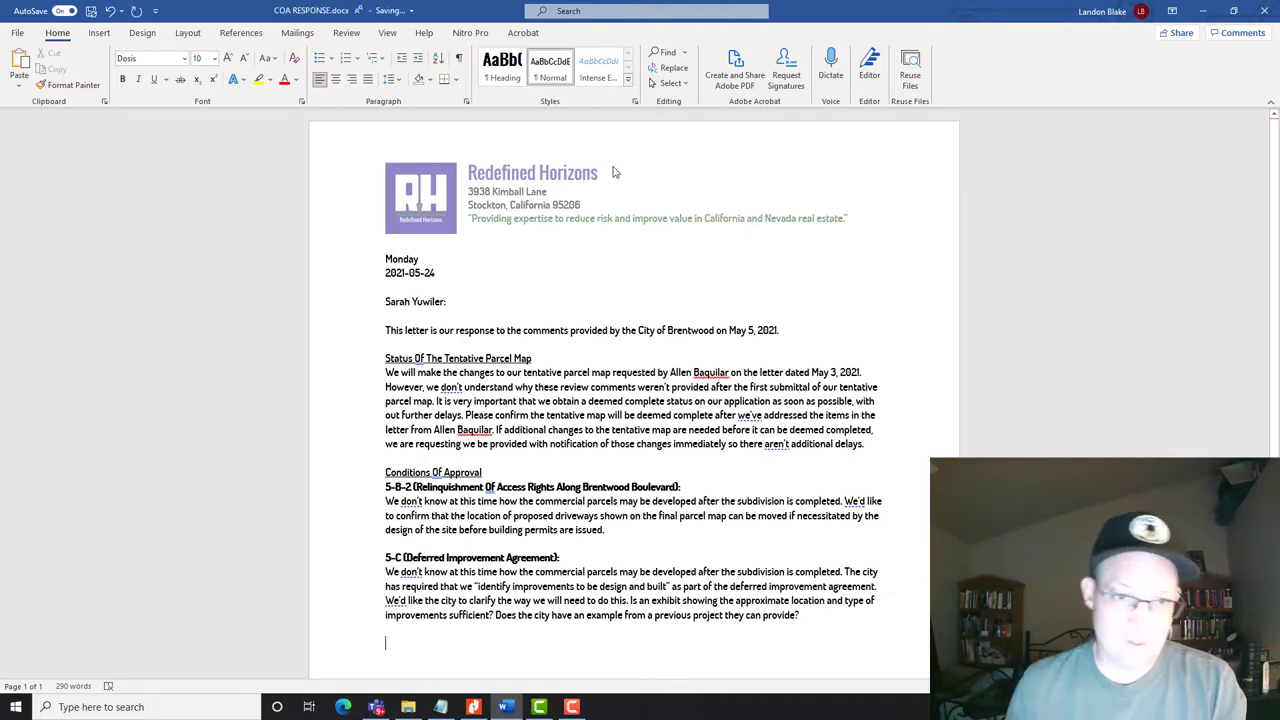
# Write the 'In addition' paragraph on calculating the client's off-site fair share and reimbursing costs exceeding it.
pyautogui.scroll(-4, 705, 480)
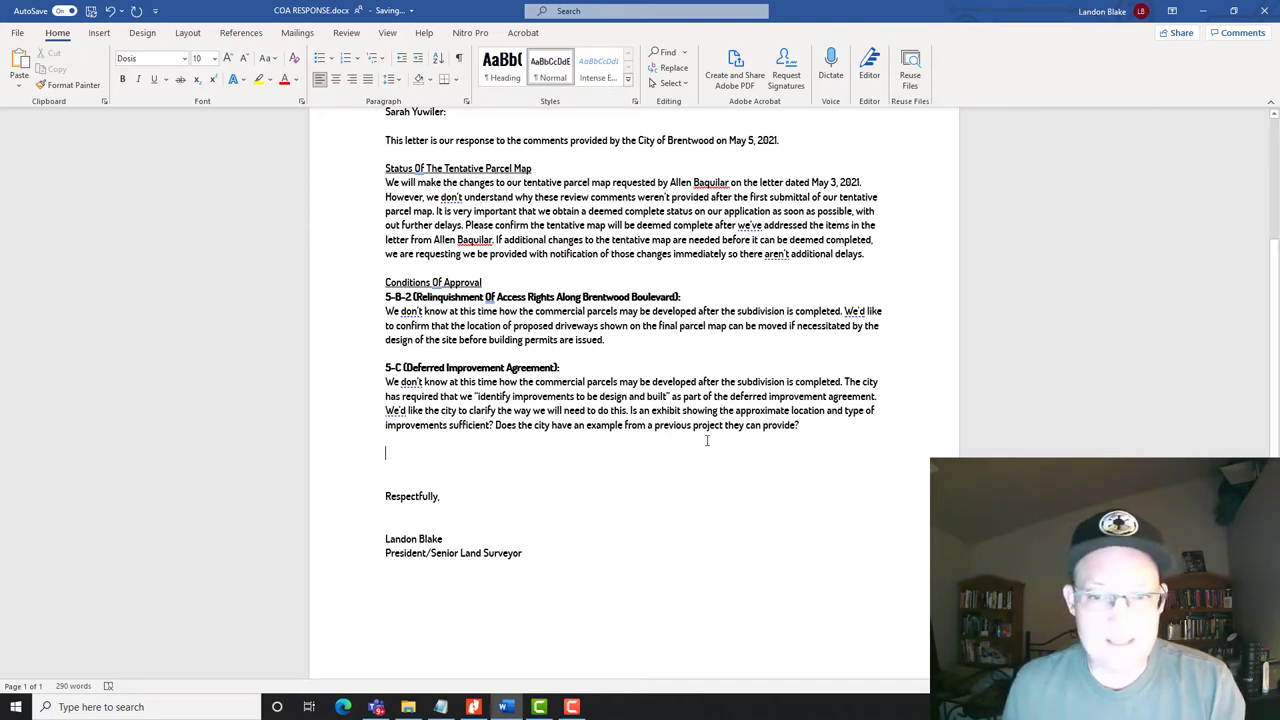
pyautogui.write('In')
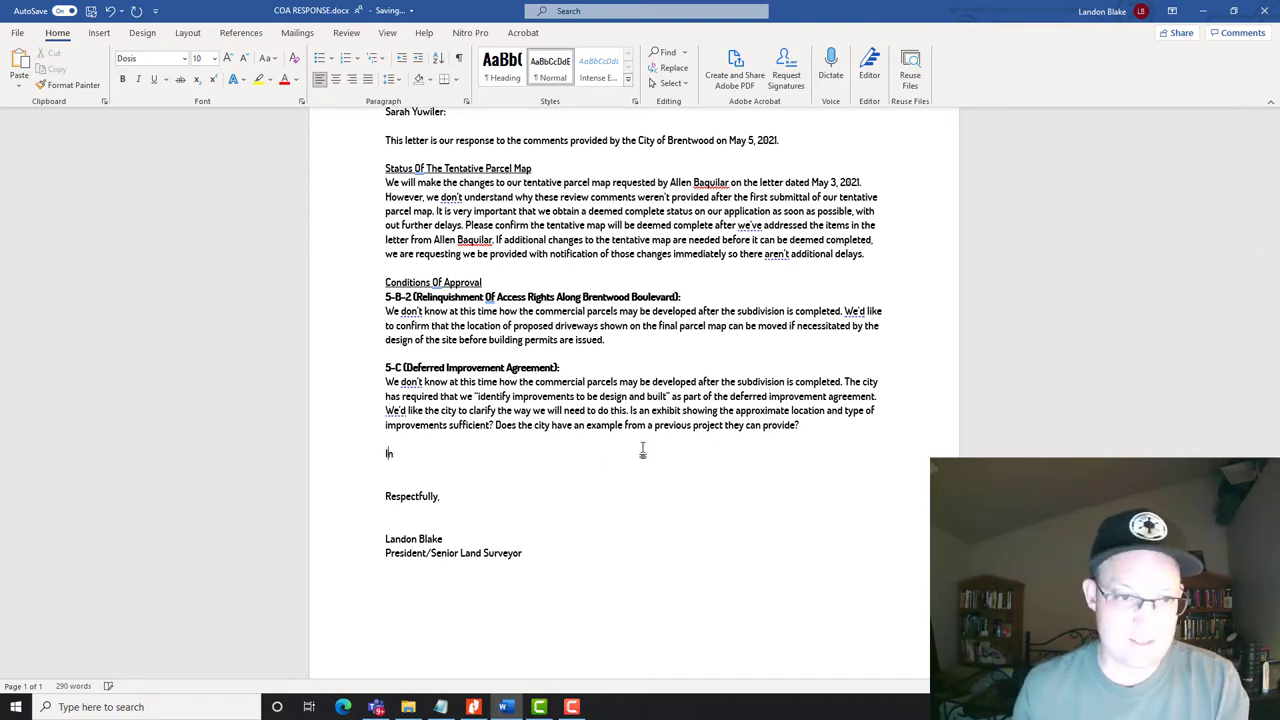
pyautogui.write(' addition,')
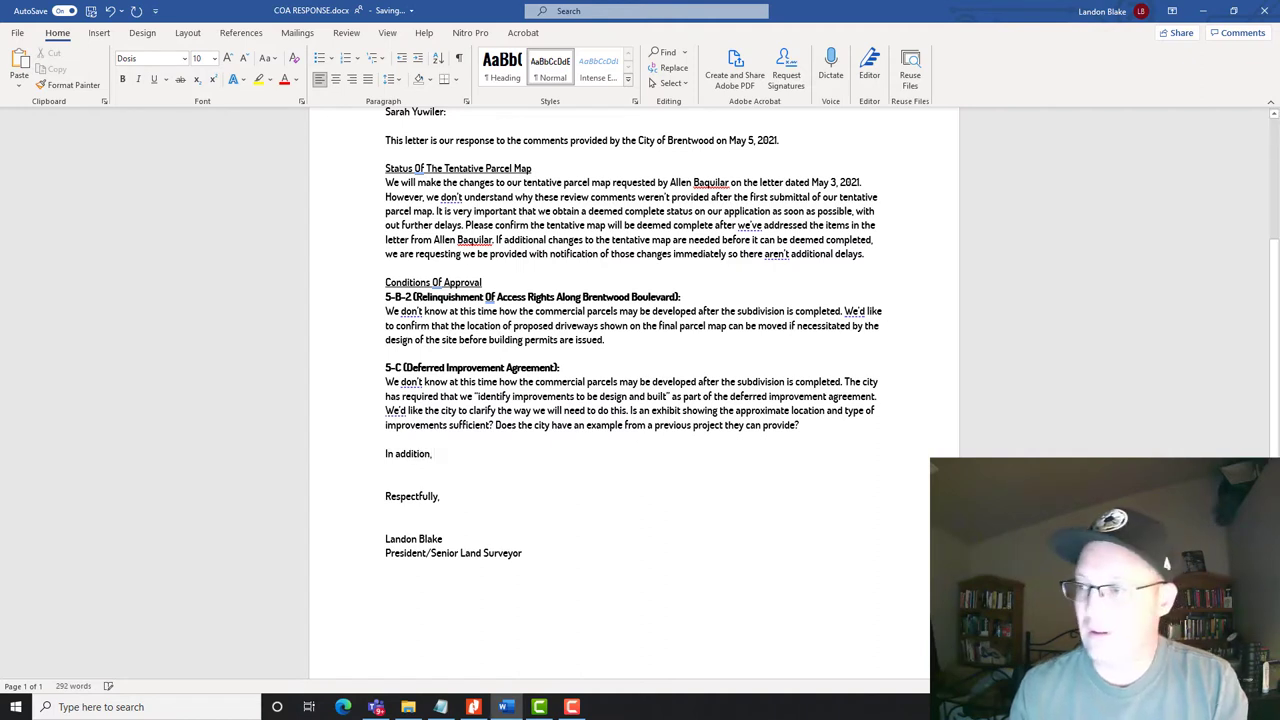
pyautogui.write(" we'd like")
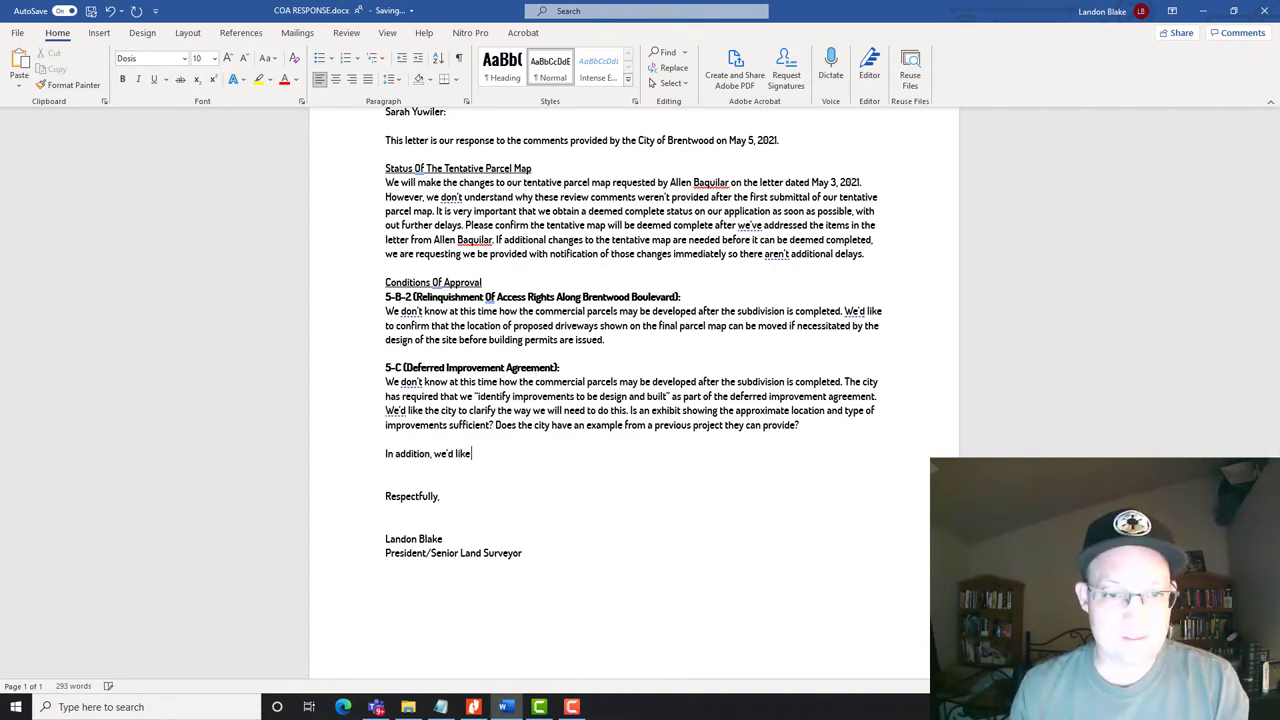
pyautogui.write(' to know how ')
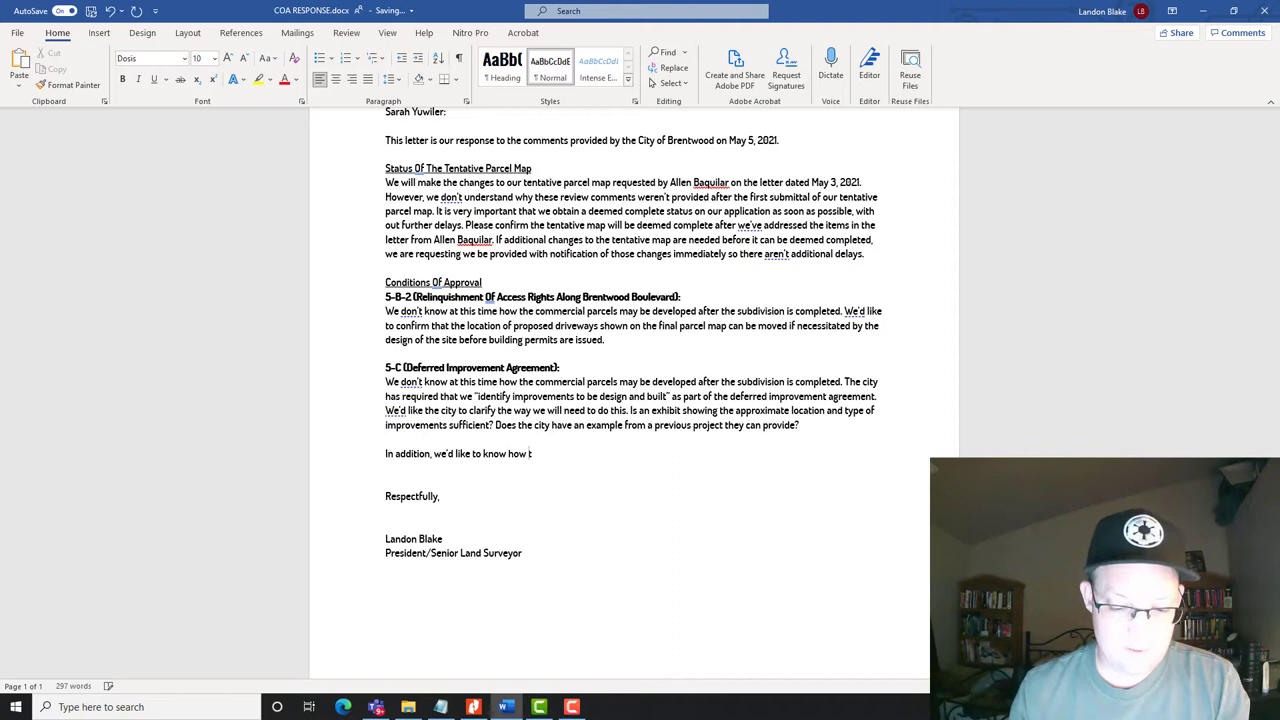
pyautogui.write('the city will ')
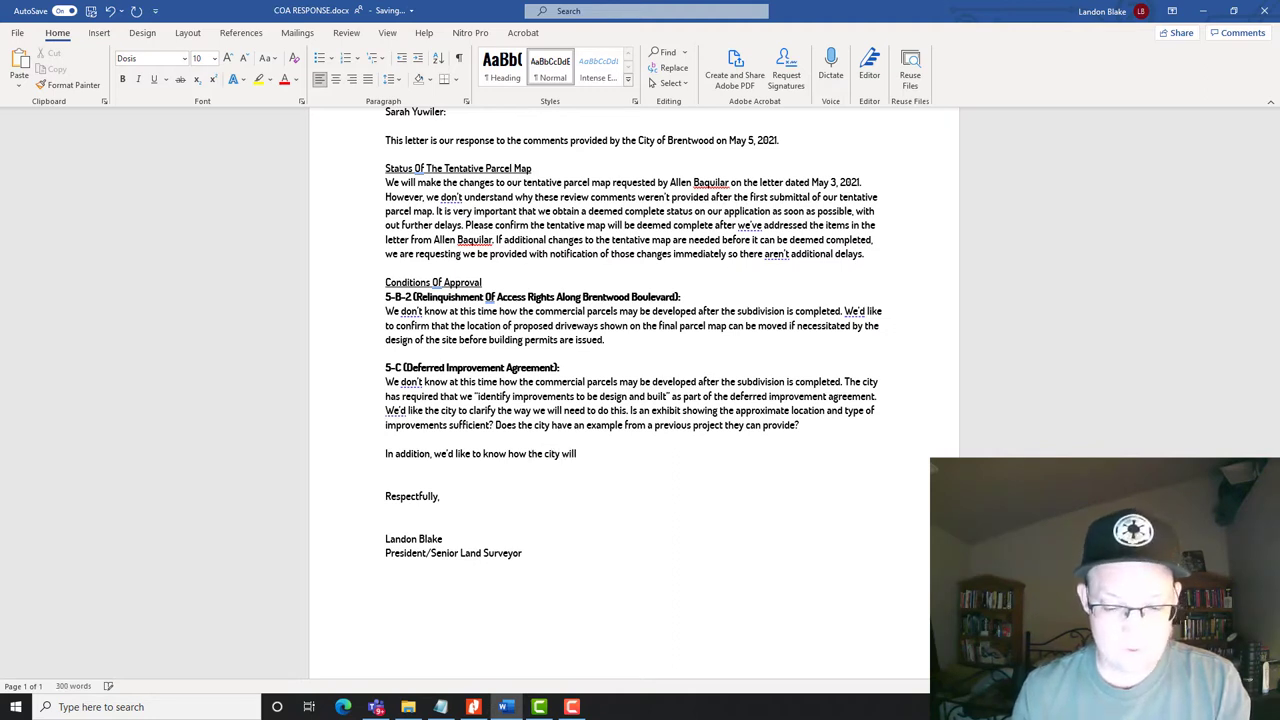
pyautogui.write('r')
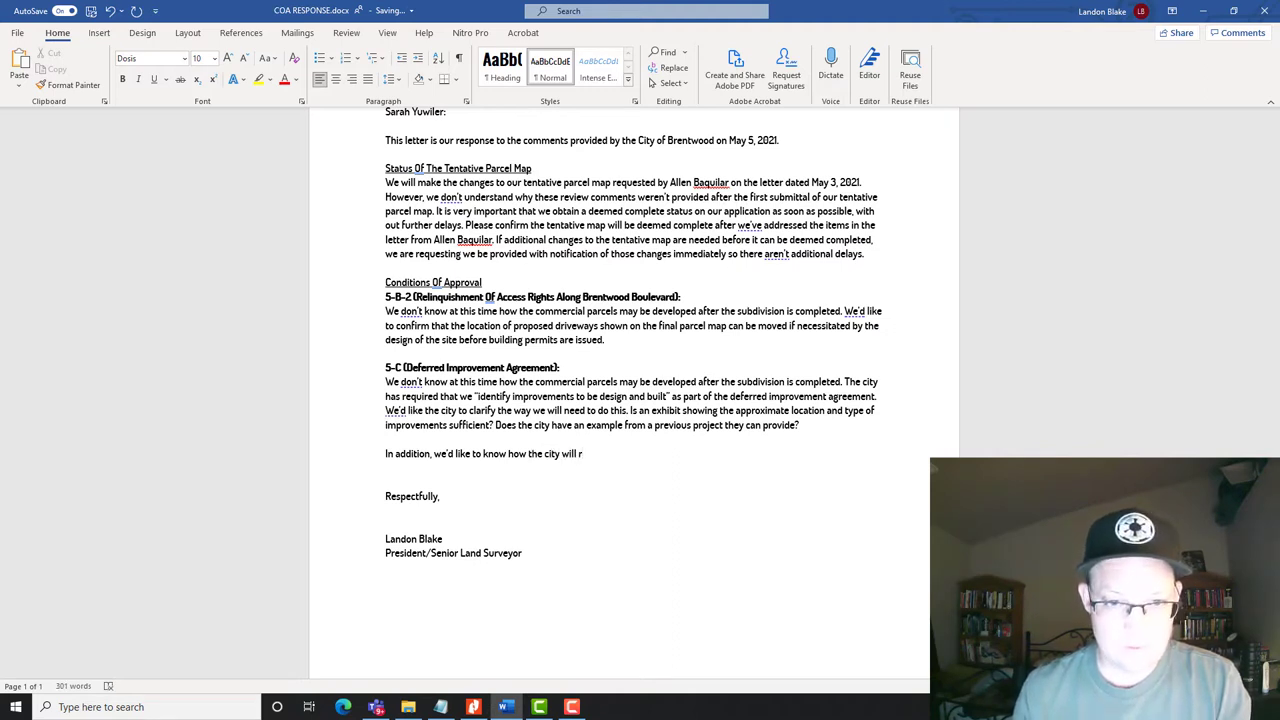
pyautogui.press('BackSpace')
pyautogui.write('calculate ')
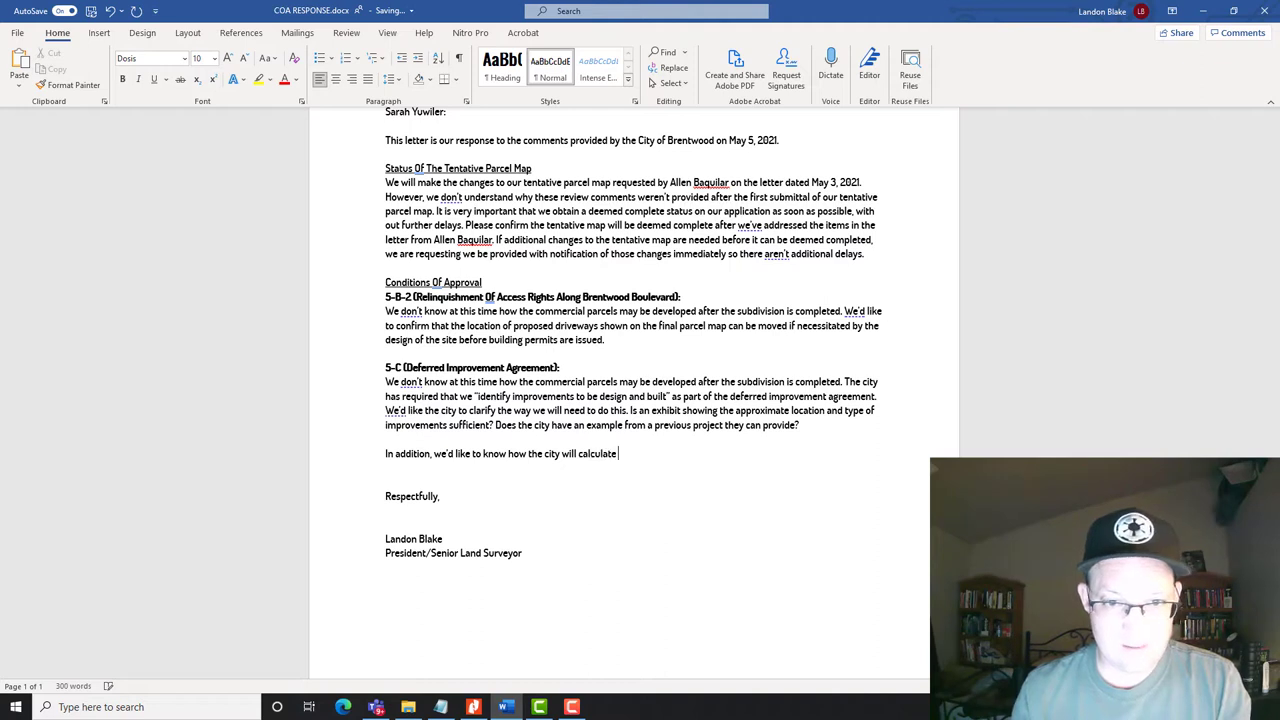
pyautogui.write("our client's fair")
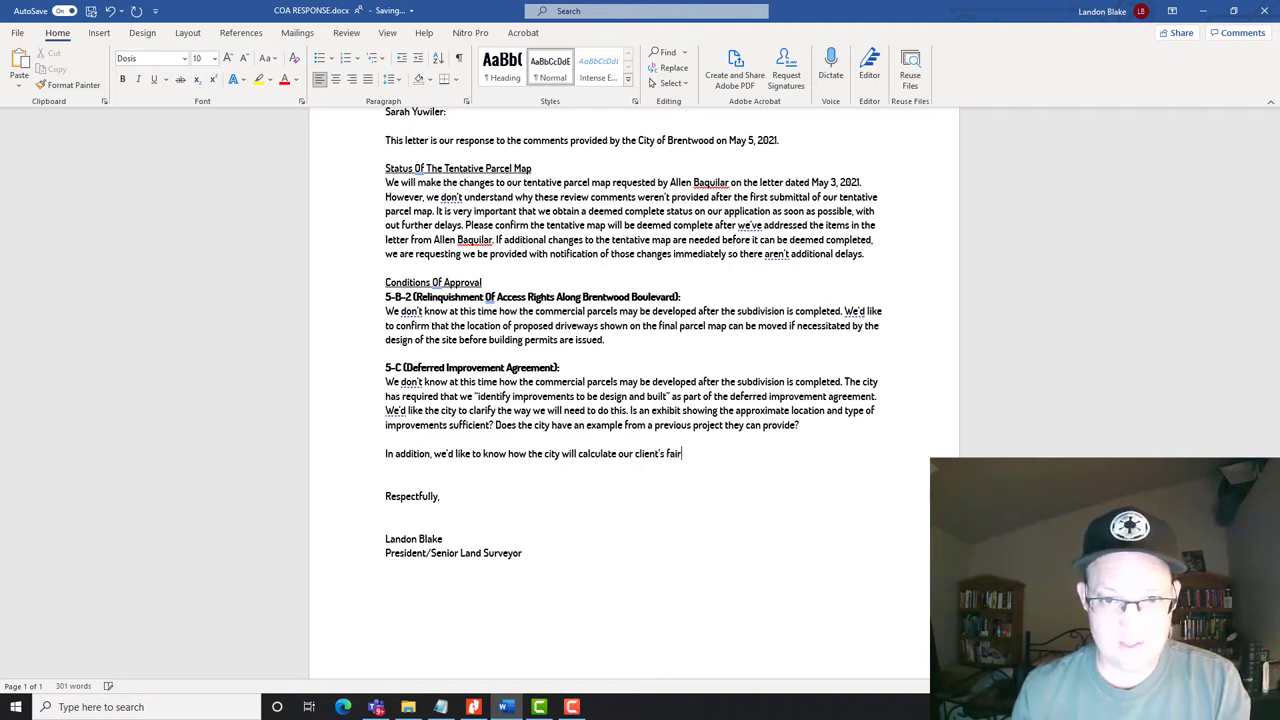
pyautogui.write(' share of the off')
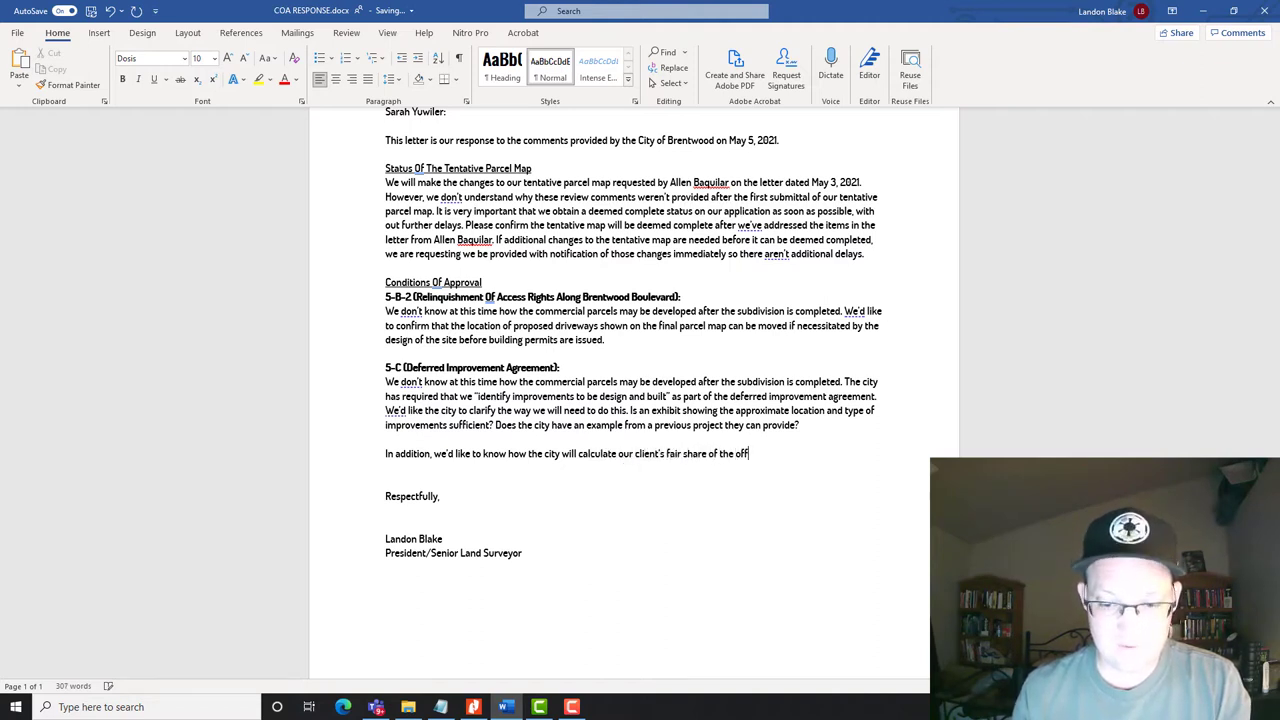
pyautogui.write('-site improvements ')
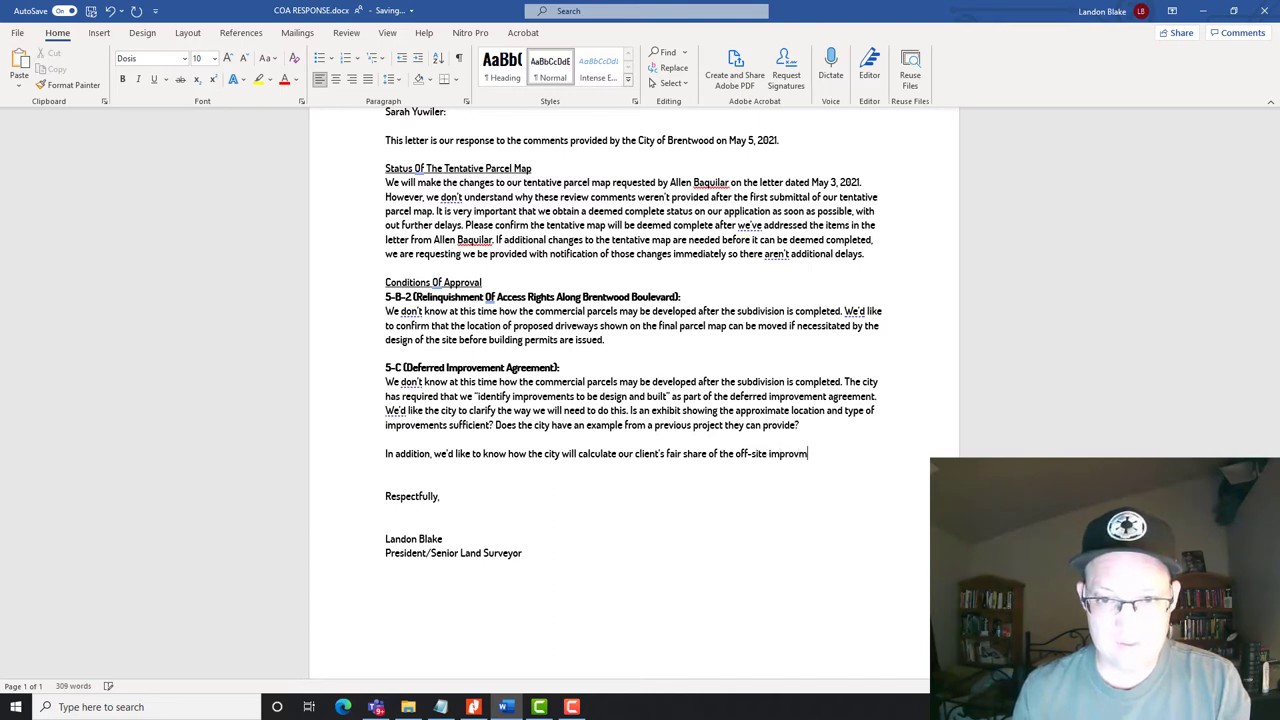
pyautogui.write('that will b')
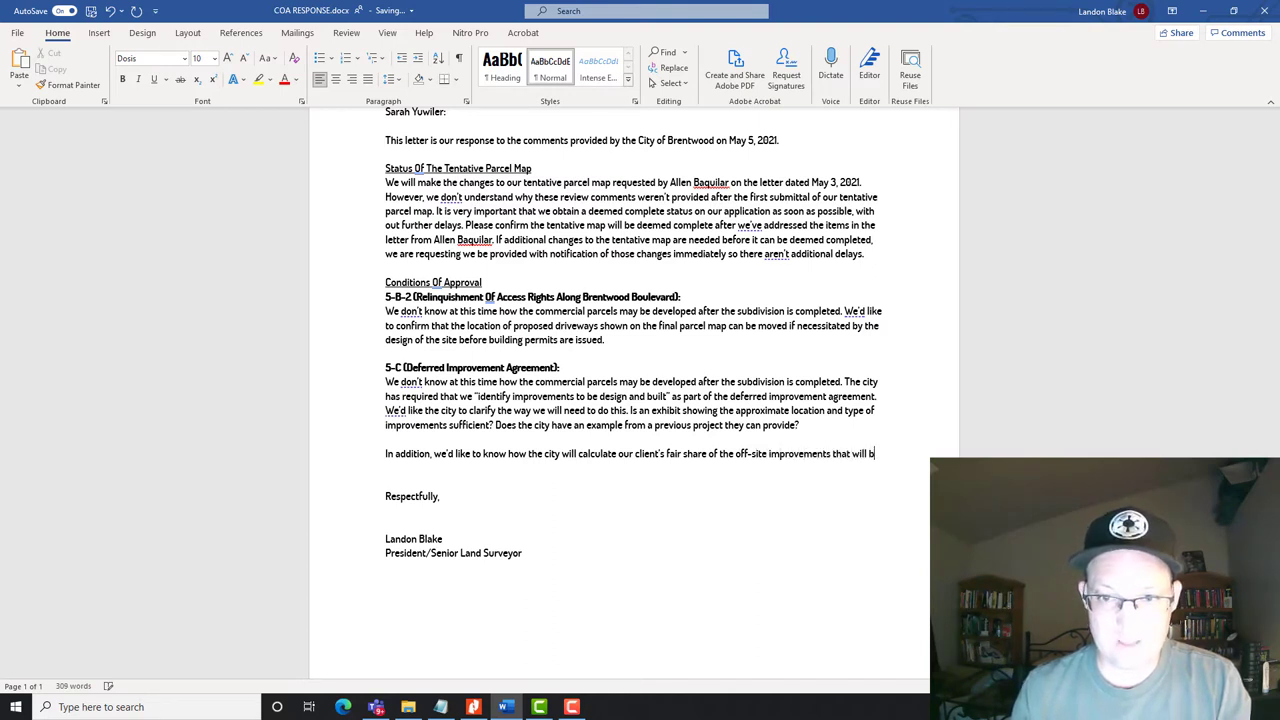
pyautogui.write('e required and how our')
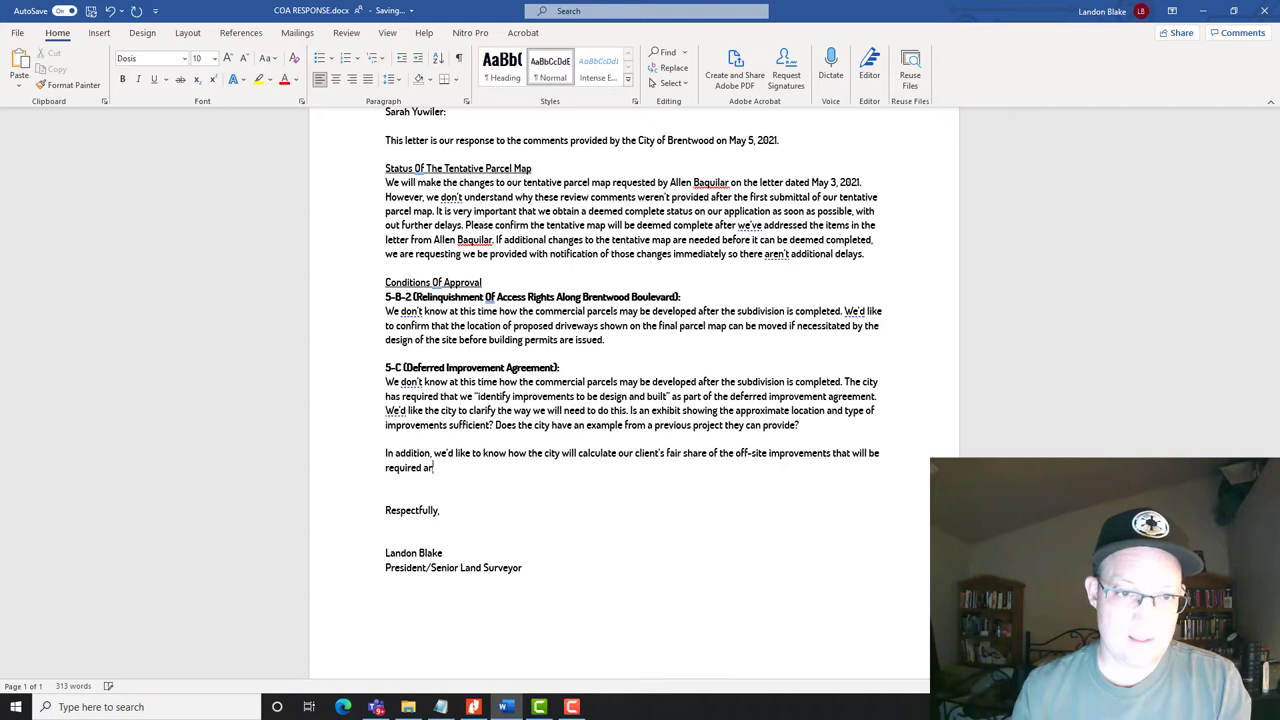
pyautogui.write(' client wil')
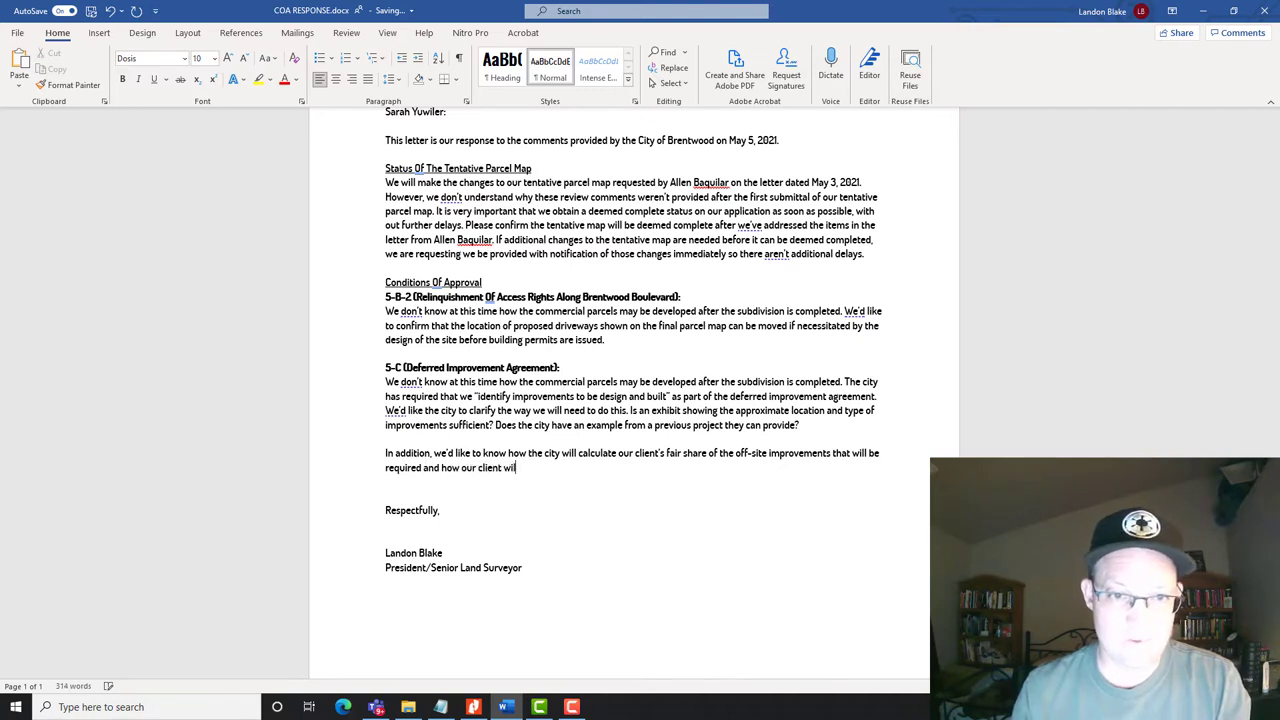
pyautogui.write('l be reuim')
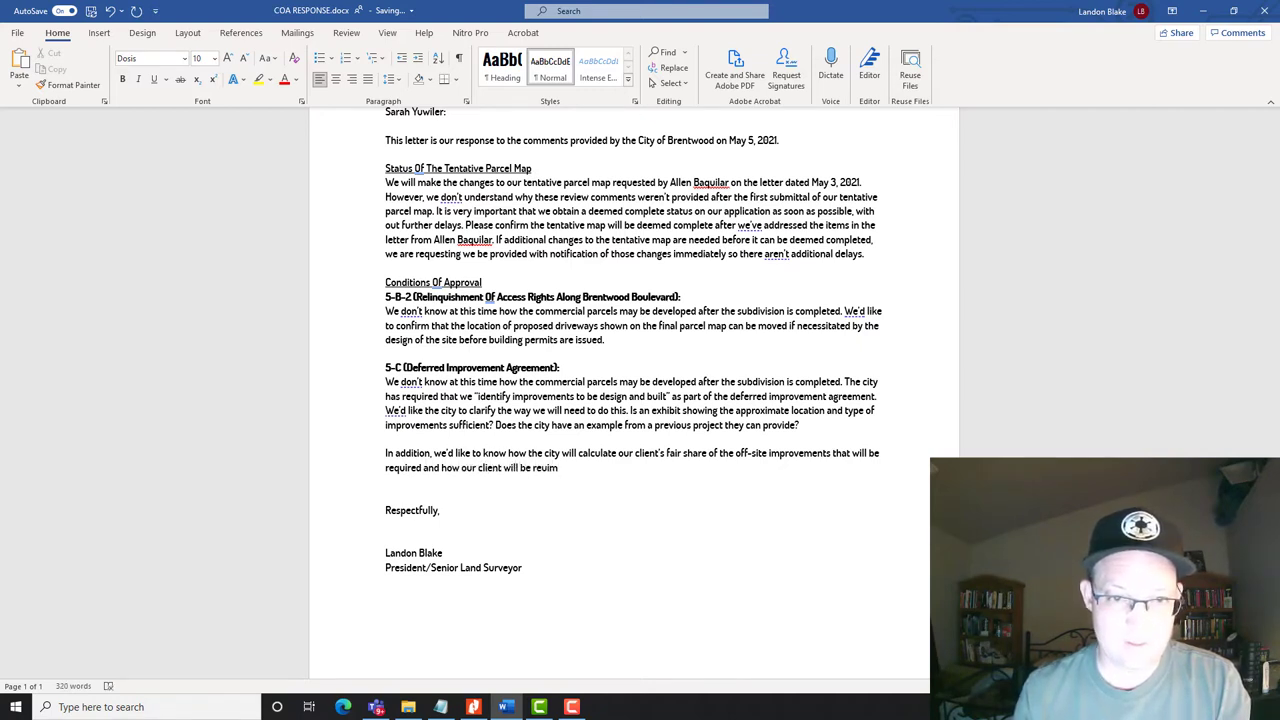
pyautogui.press('BackSpace')
pyautogui.press('BackSpace')
pyautogui.press('BackSpace')
pyautogui.write('im')
pyautogui.press('BackSpace')
pyautogui.press('BackSpace')
pyautogui.press('BackSpace')
pyautogui.press('BackSpace')
pyautogui.press('BackSpace')
pyautogui.press('BackSpace')
pyautogui.press('BackSpace')
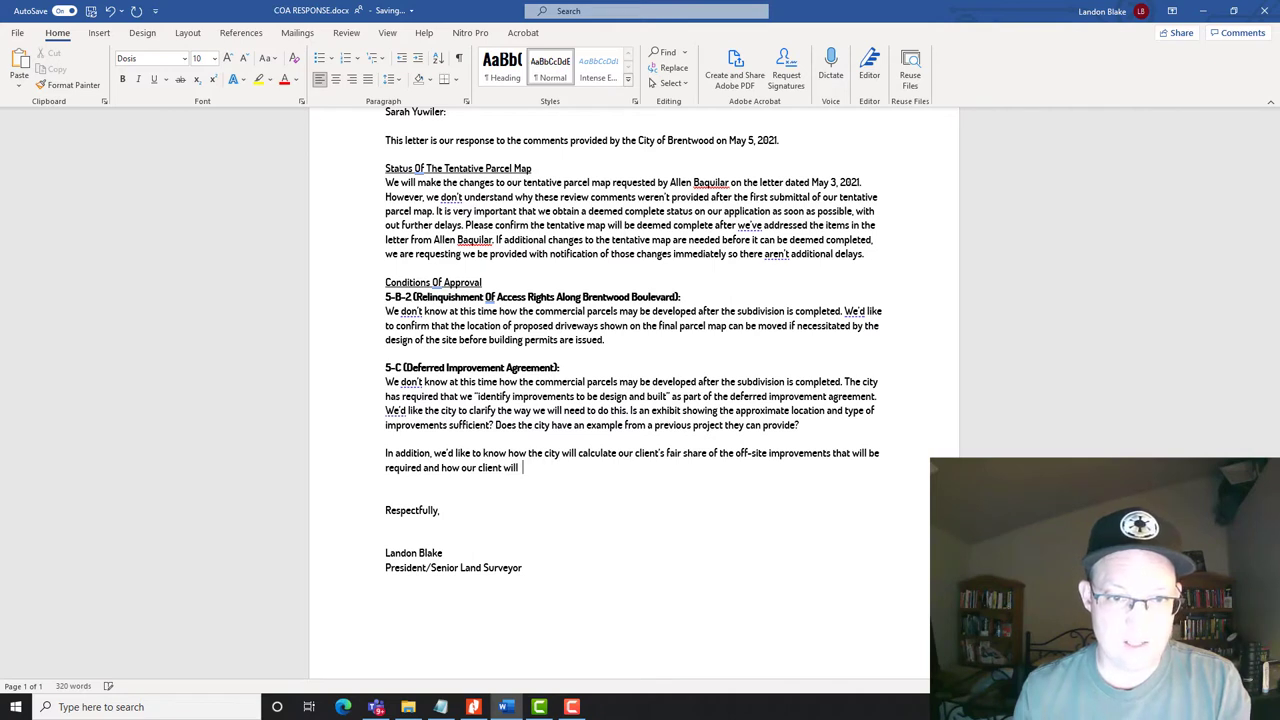
pyautogui.press('BackSpace')
pyautogui.write('(or fut')
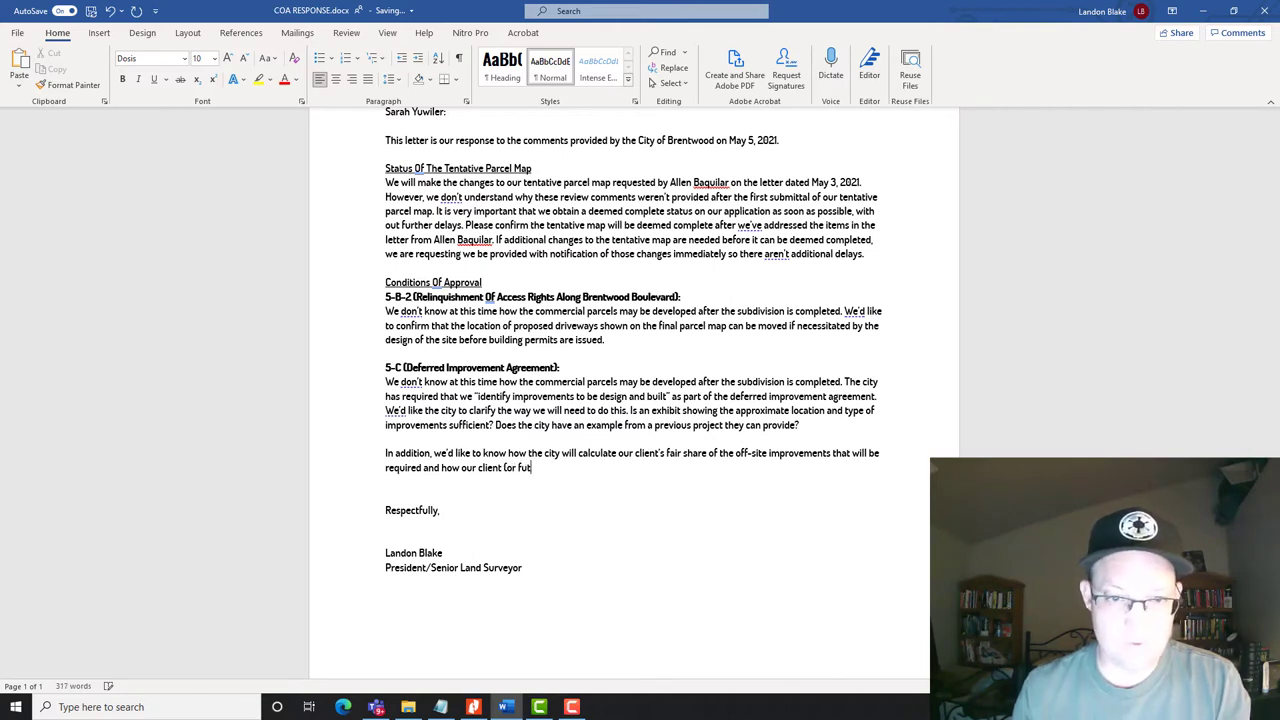
pyautogui.write('ure land owner) wi')
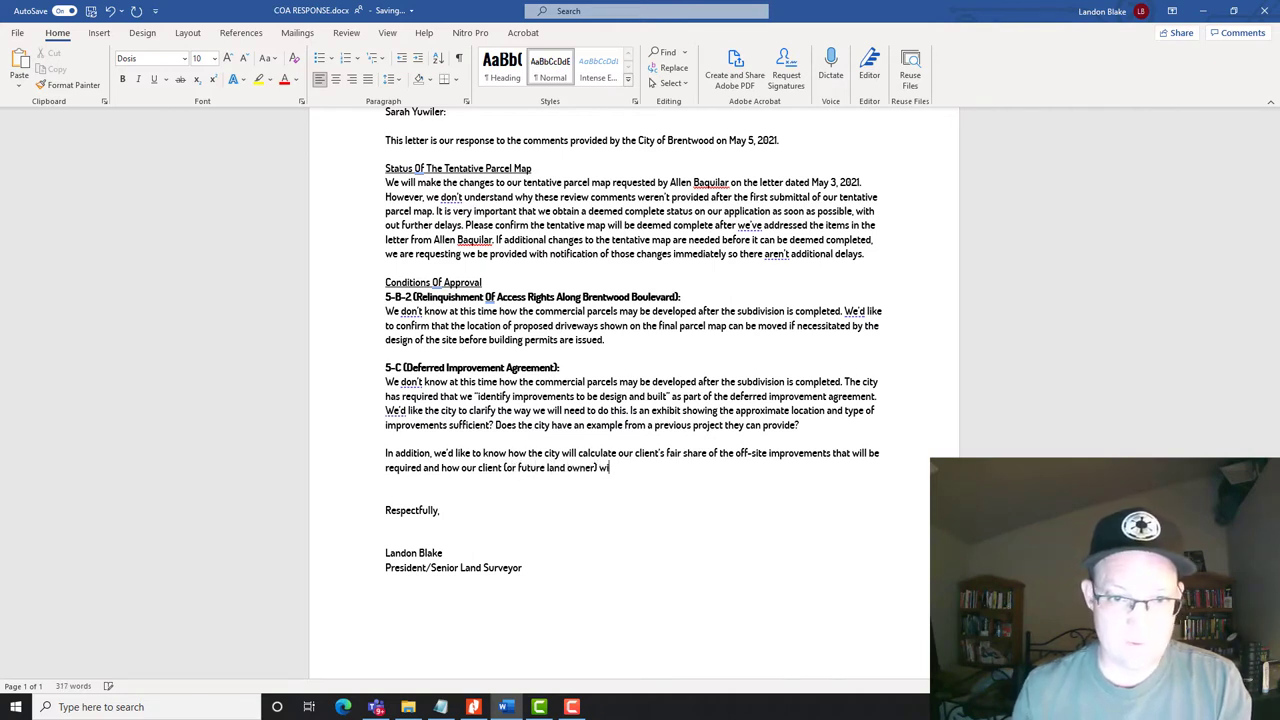
pyautogui.write('ll be reimu')
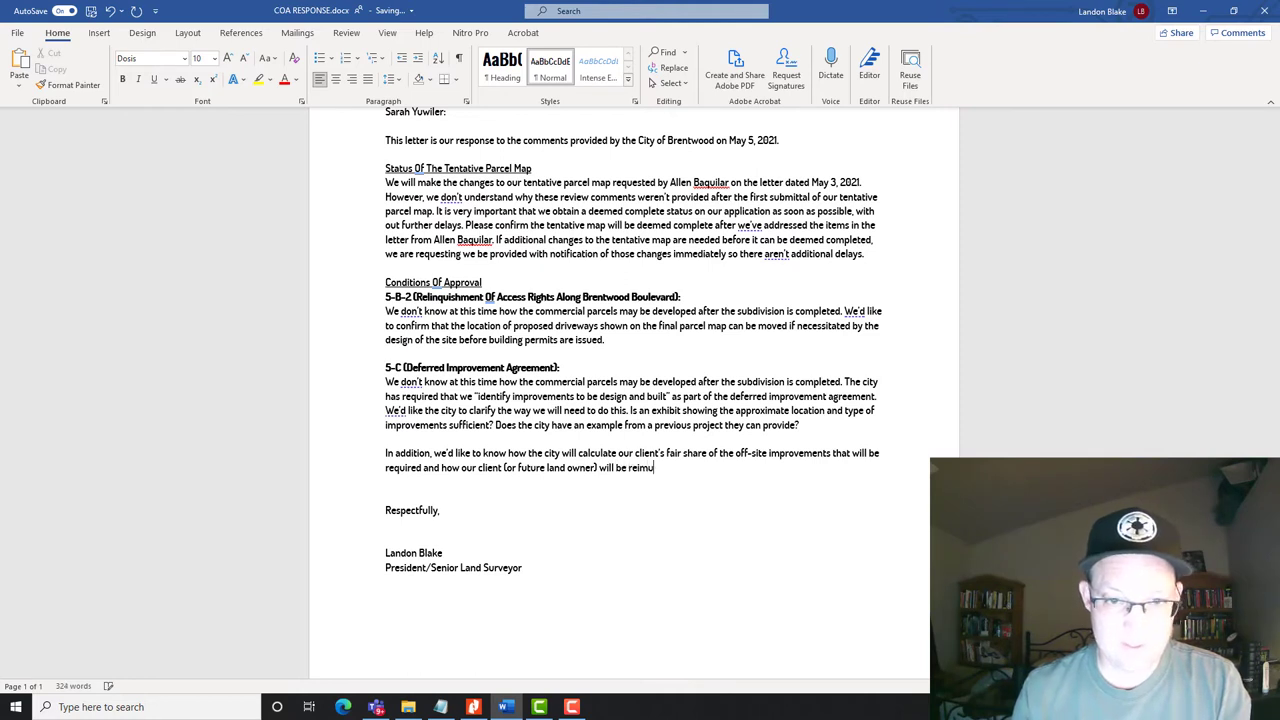
pyautogui.press('BackSpace')
pyautogui.write('b')
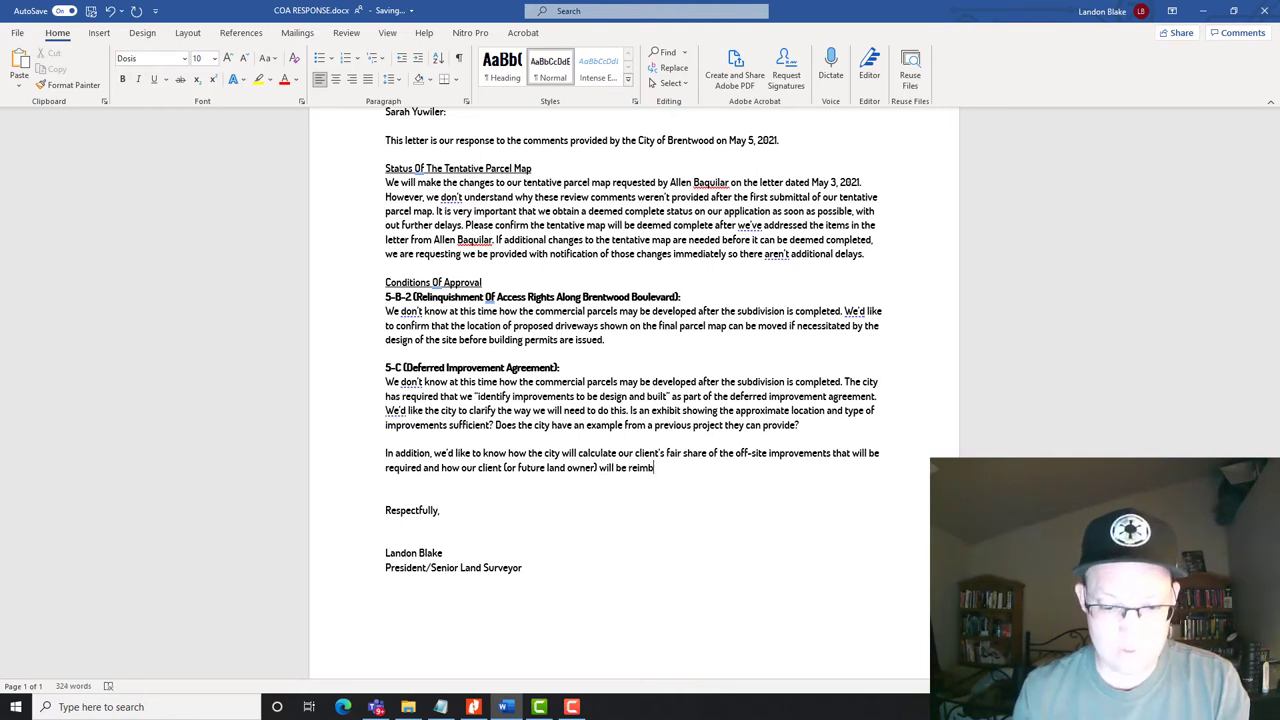
pyautogui.write('ursed for')
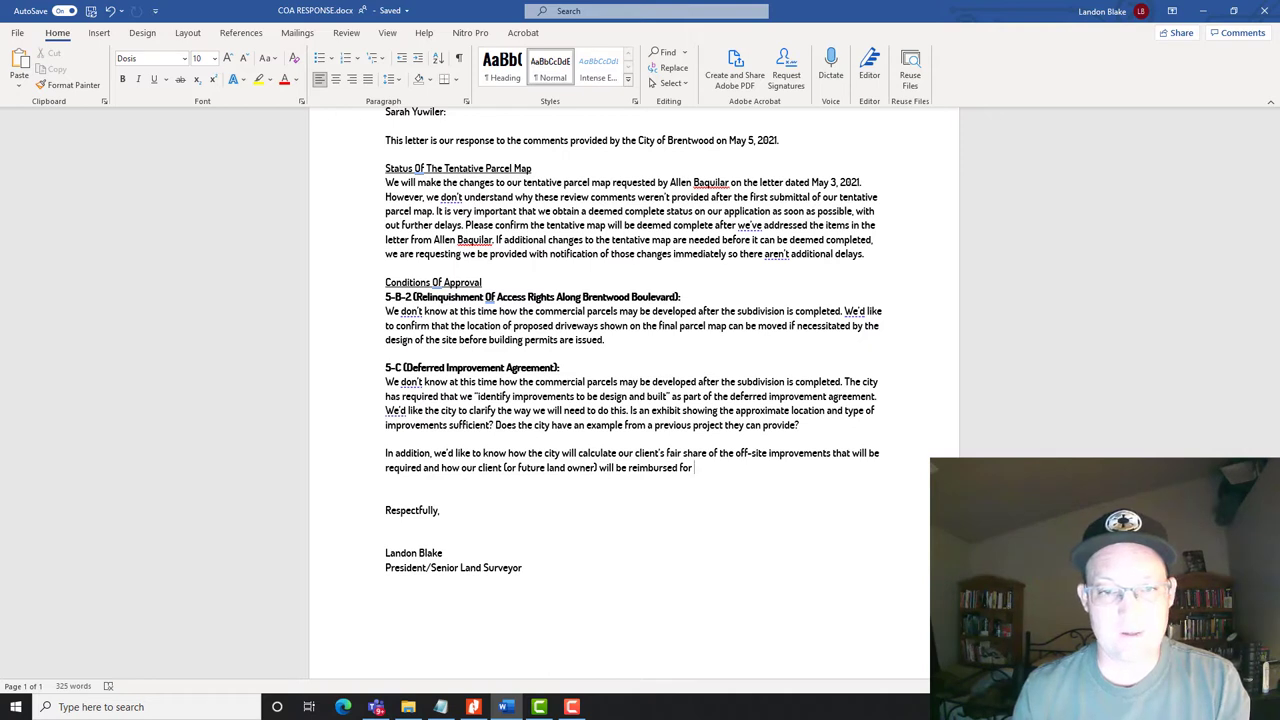
pyautogui.write('a')
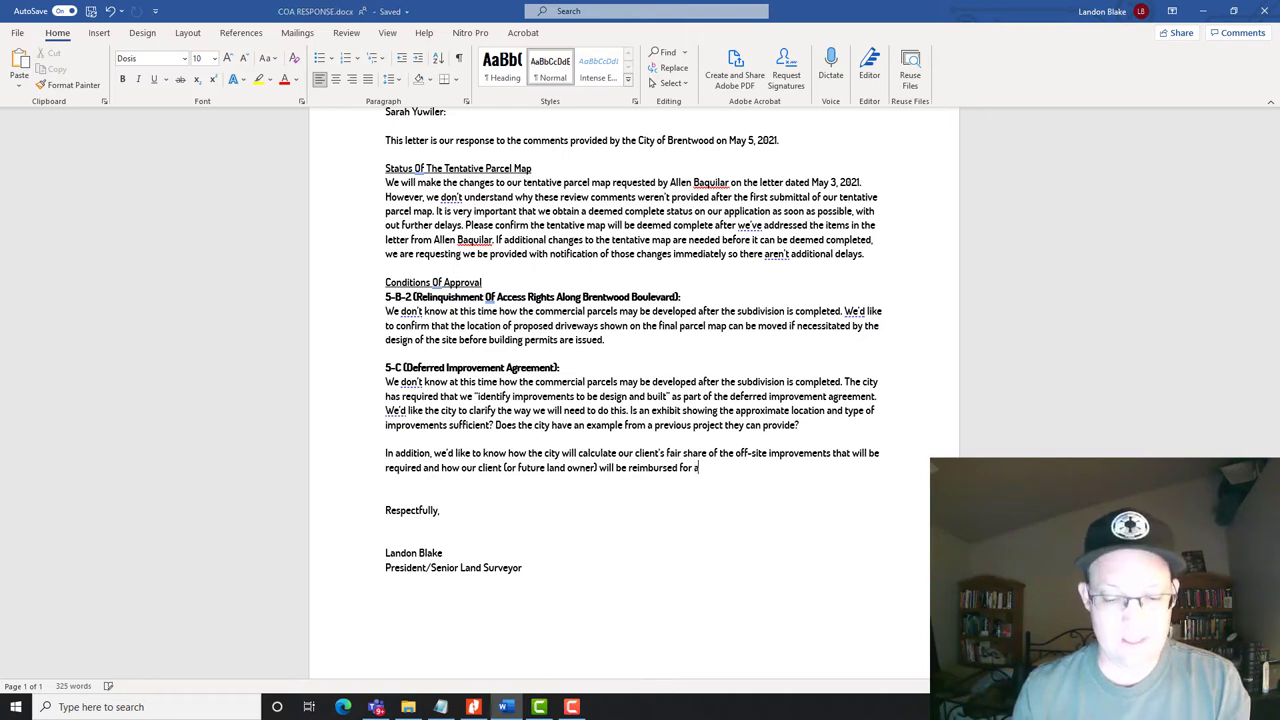
pyautogui.write('ny costs to ')
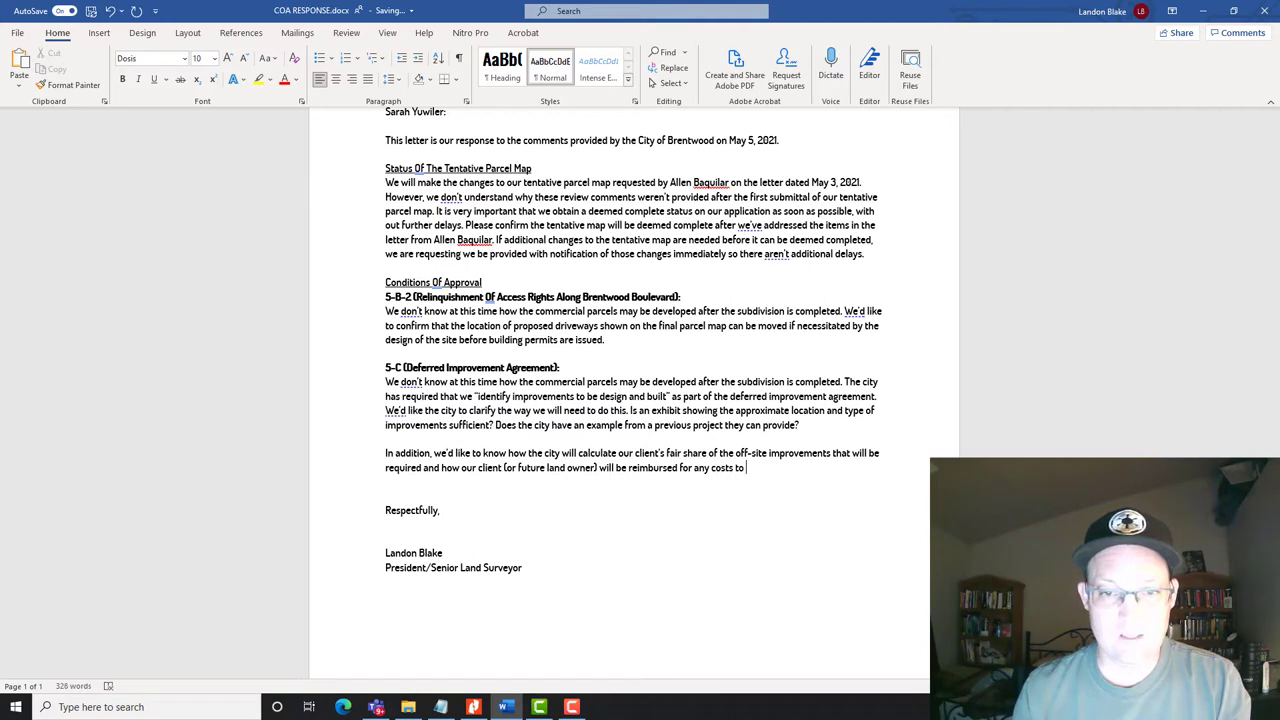
pyautogui.write('construct off')
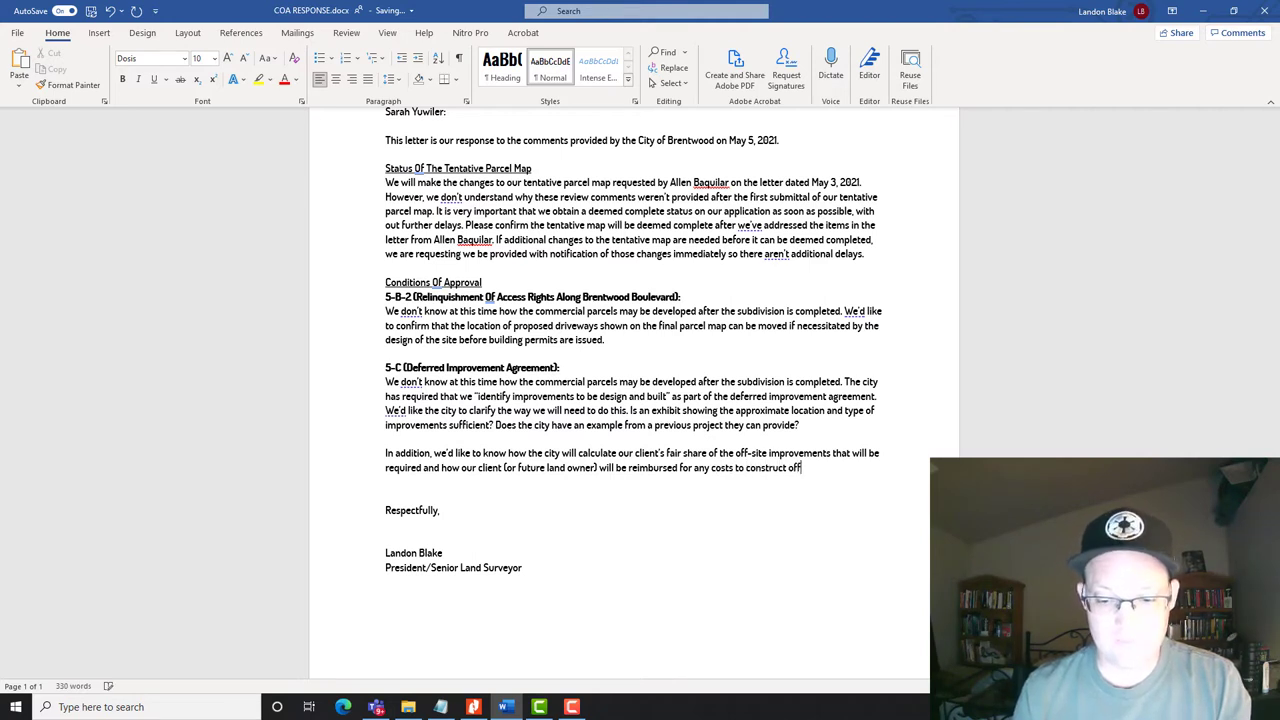
pyautogui.write('-site improve')
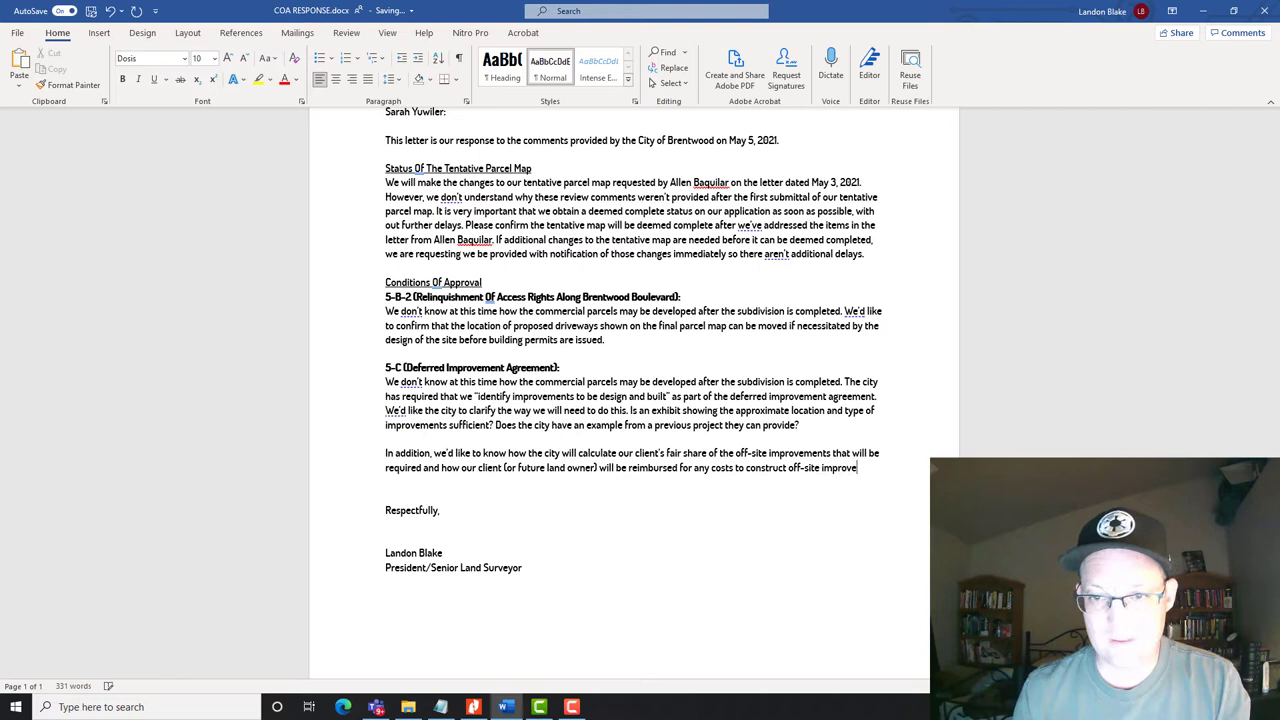
pyautogui.write('ments that exceed ')
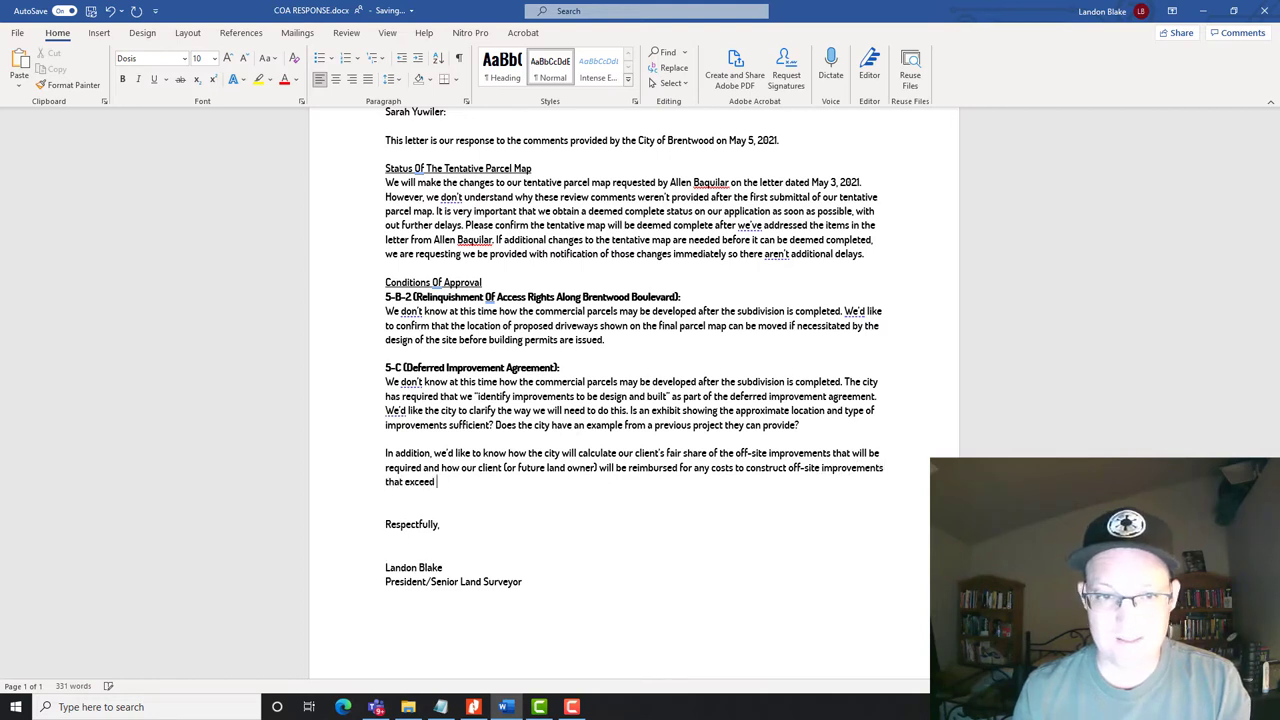
pyautogui.write('this fair share.')
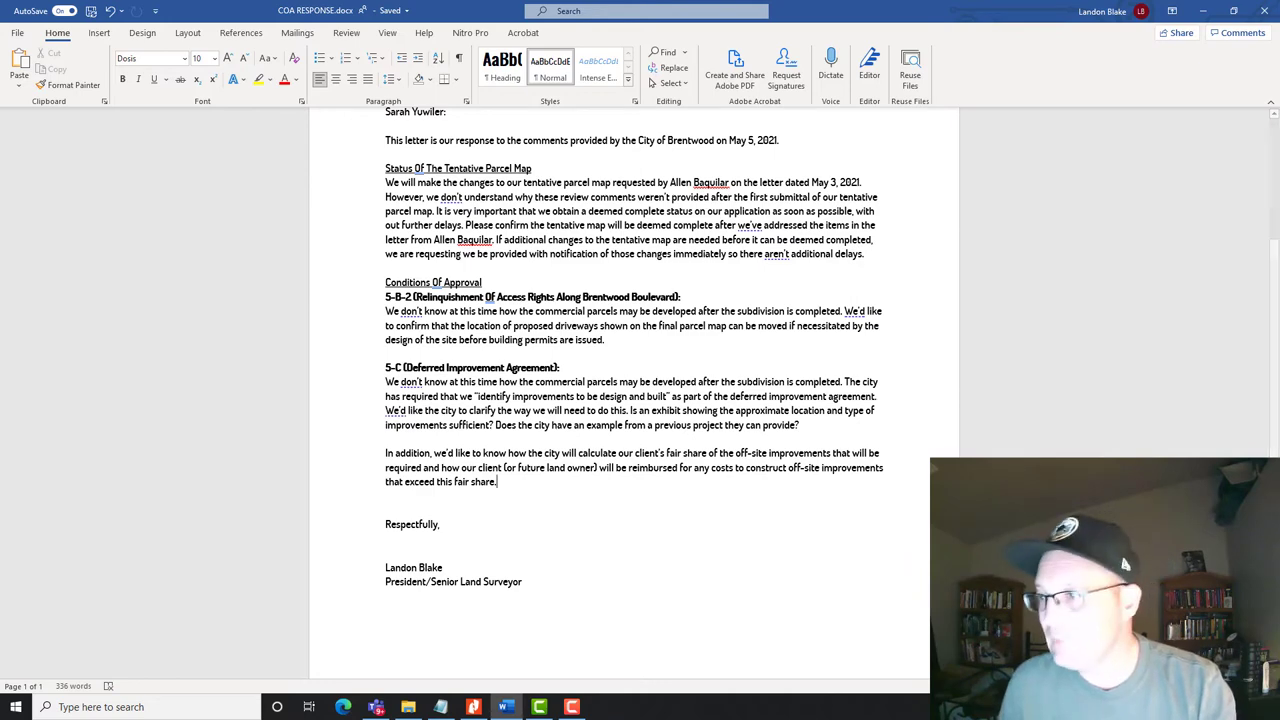
pyautogui.hotkey('alt', 'Tab')
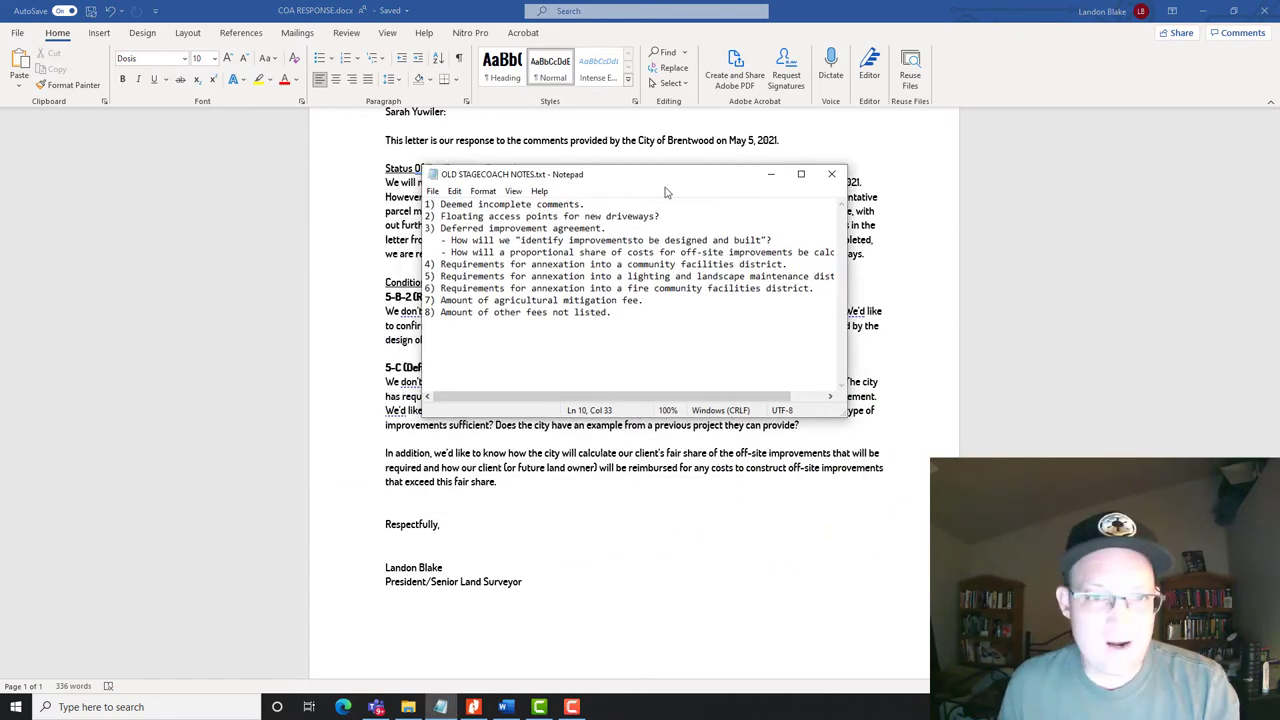
pyautogui.click(798, 252)
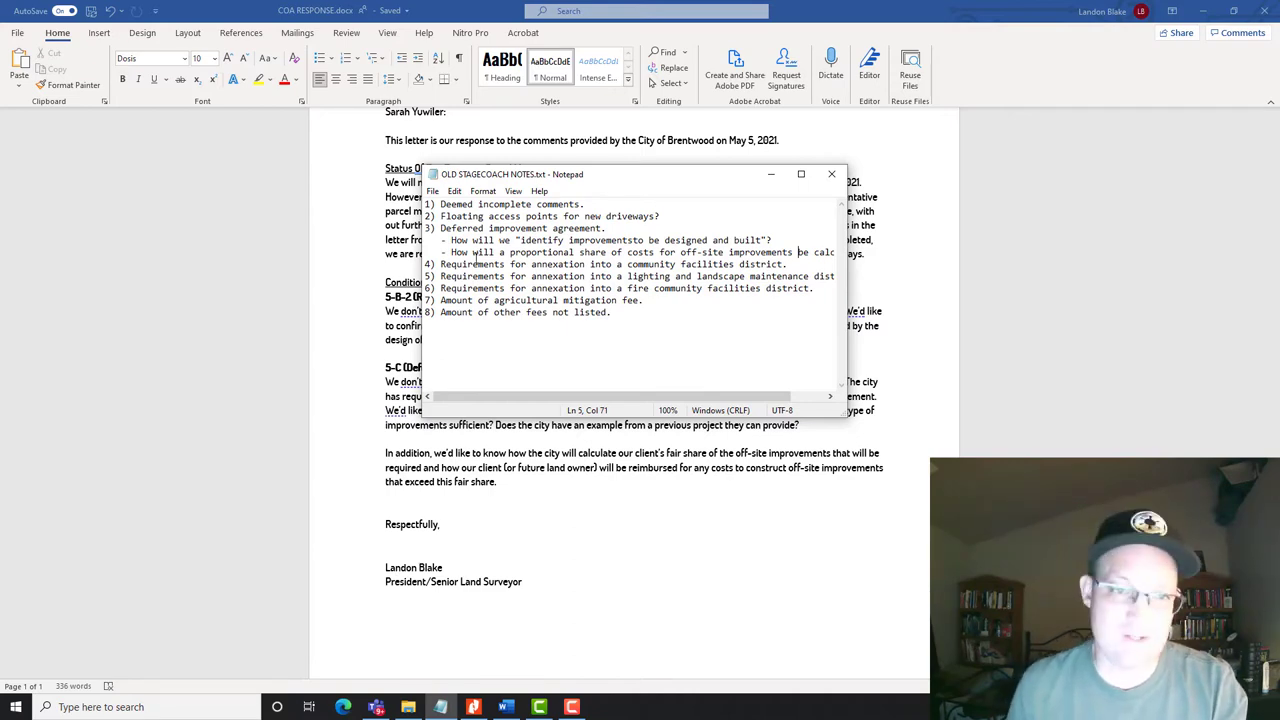
pyautogui.click(771, 174)
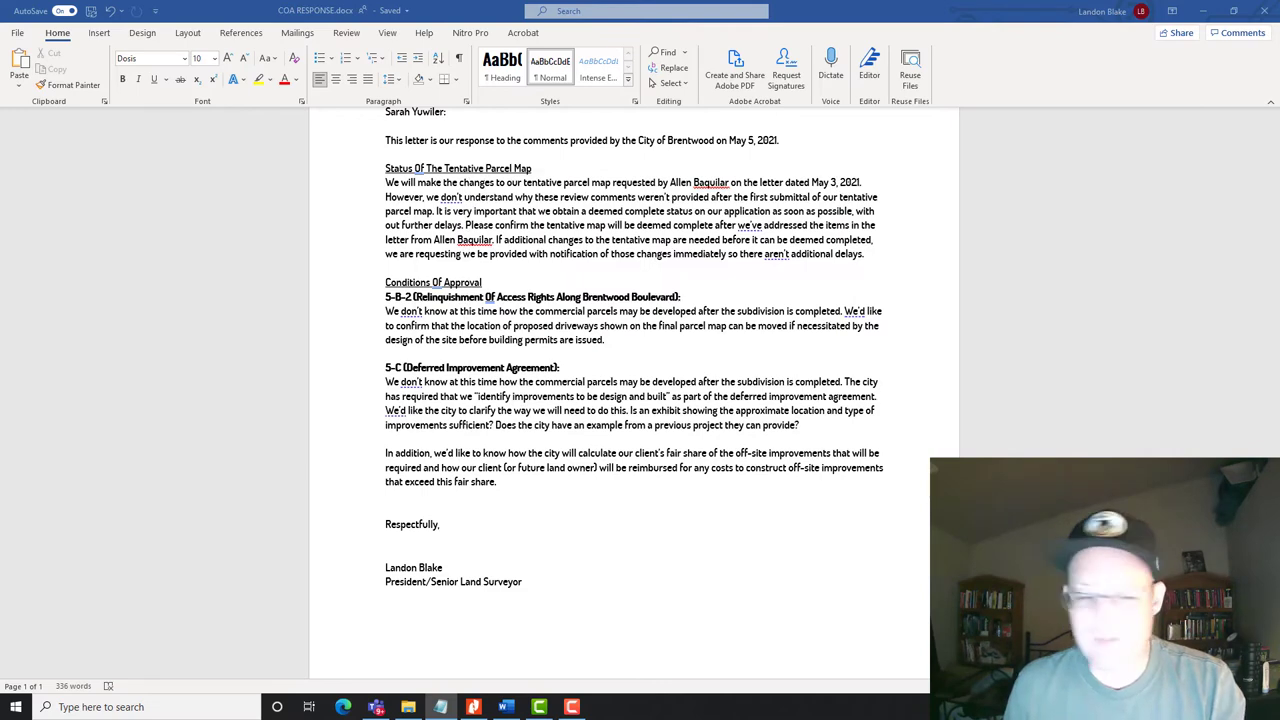
pyautogui.click(473, 706)
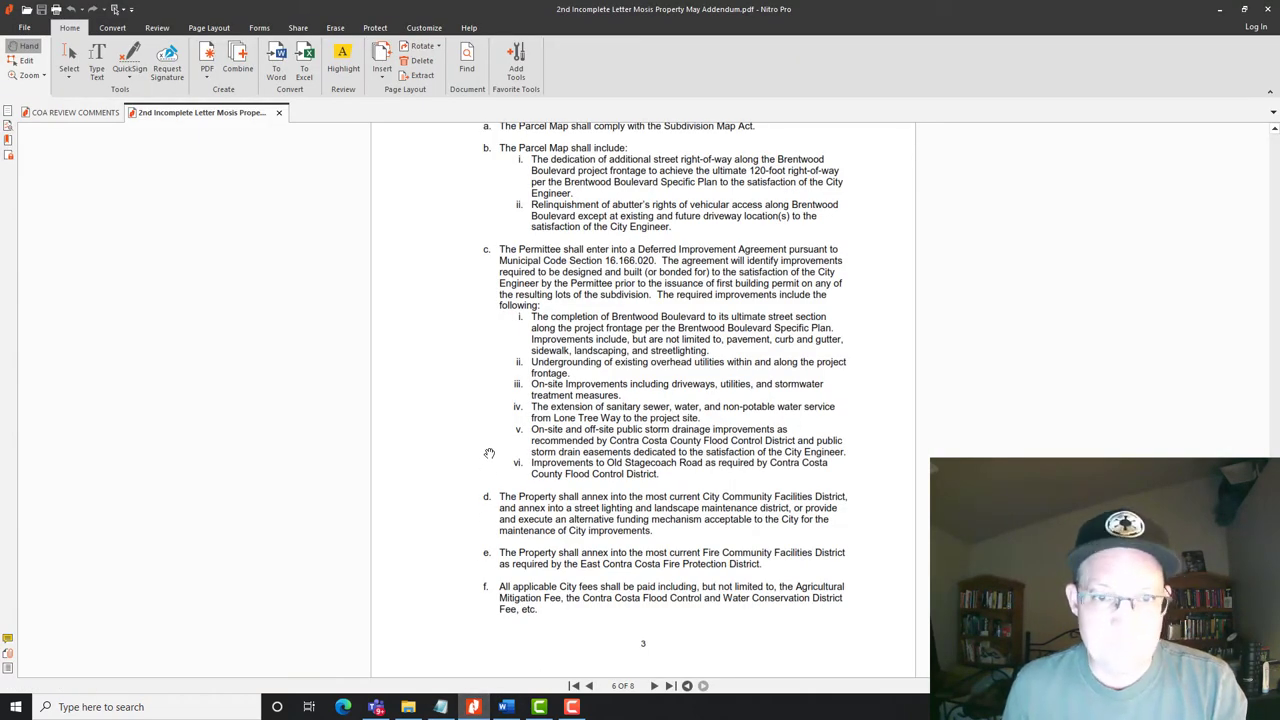
pyautogui.scroll(-3, 489, 453)
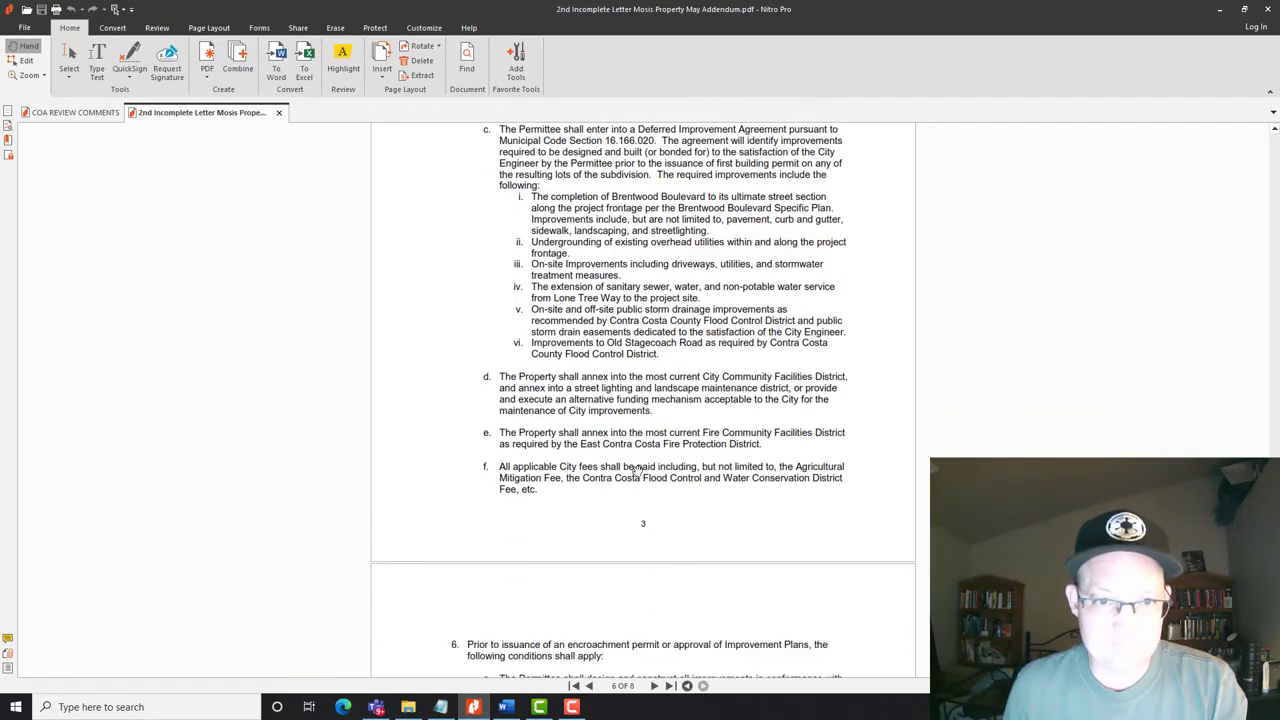
pyautogui.scroll(5, 575, 465)
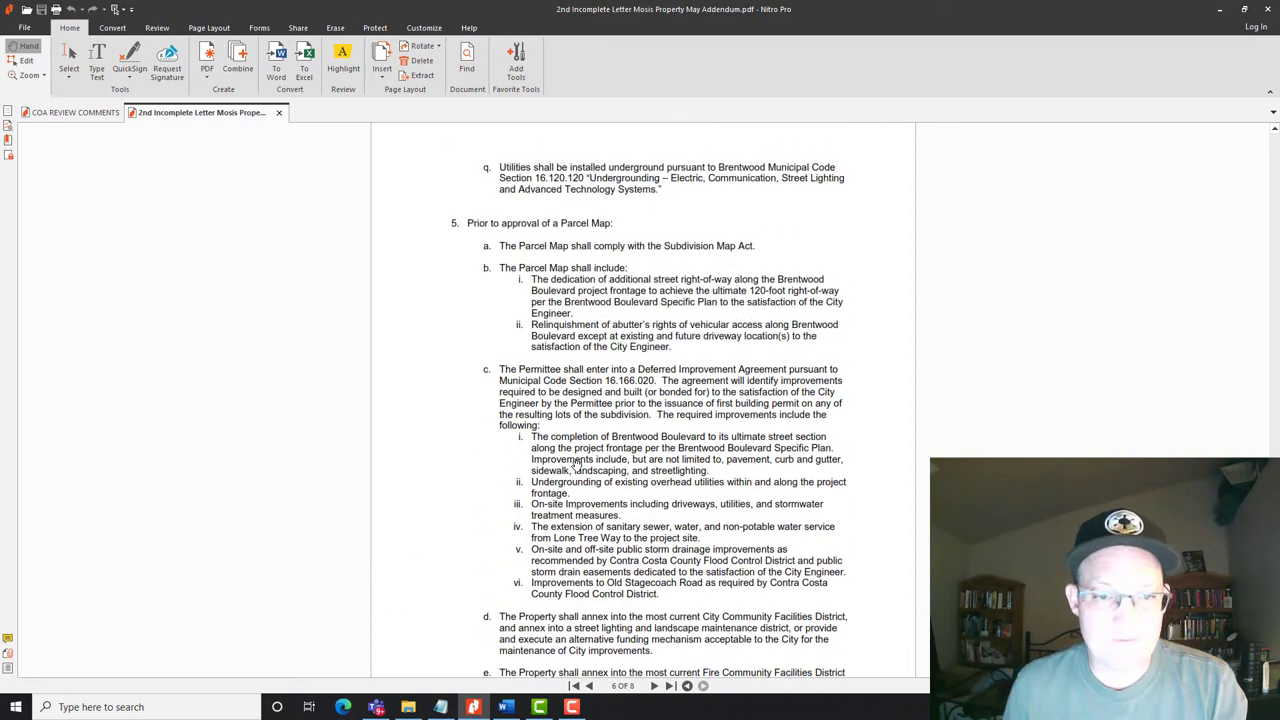
pyautogui.scroll(-6, 575, 465)
pyautogui.click(1217, 14)
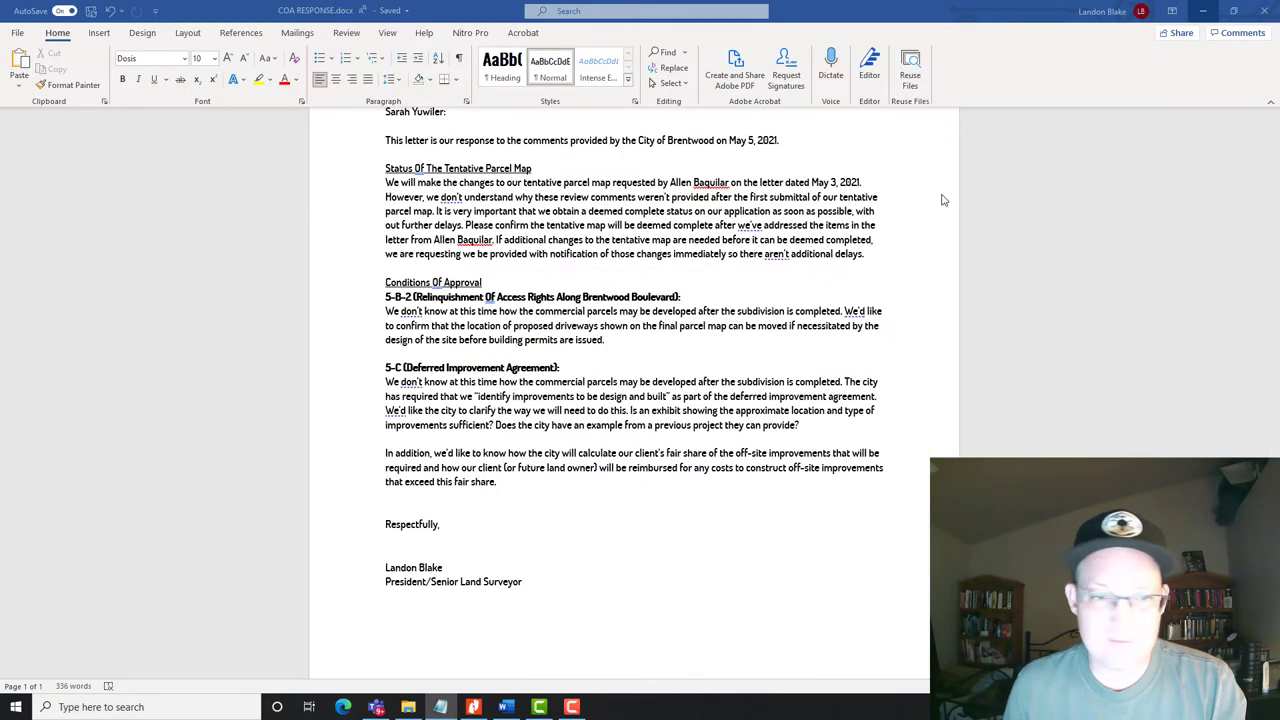
# Paste a copy of the 5-C heading on a new blank line and renumber it 5-D.
pyautogui.click(440, 437)
pyautogui.press('Return')
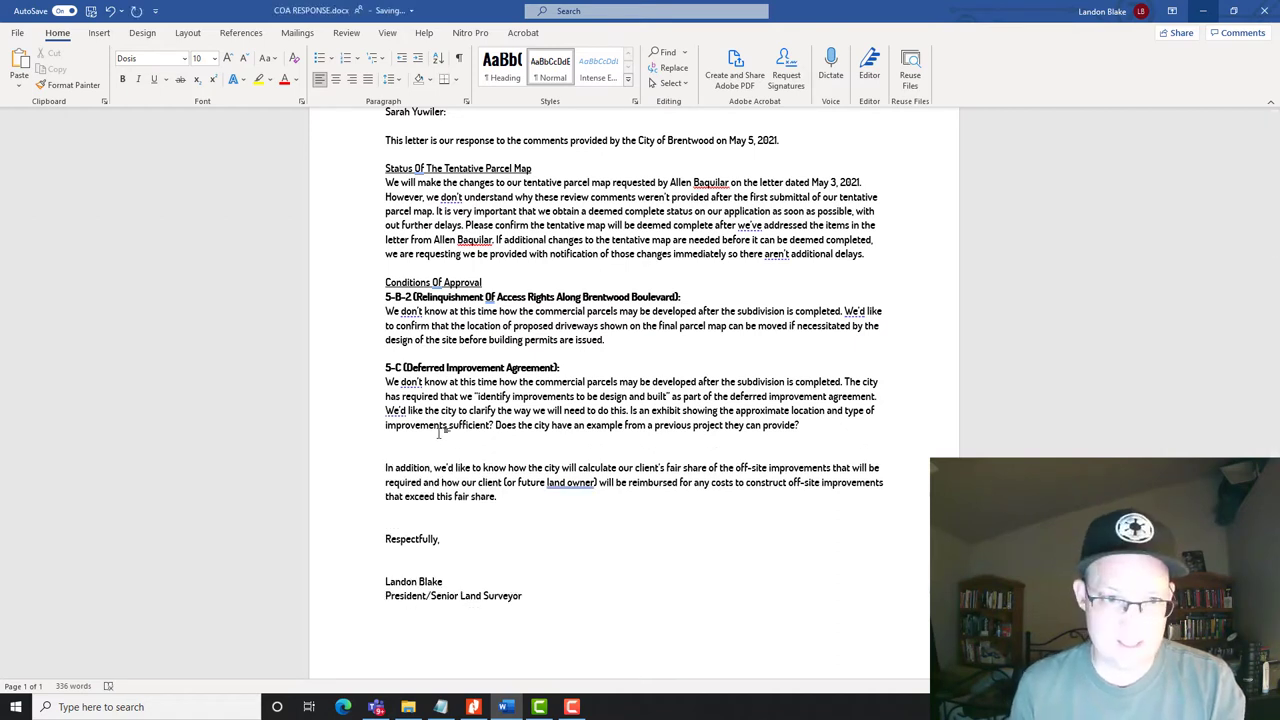
pyautogui.click(560, 367)
pyautogui.click(363, 368)
pyautogui.hotkey('ctrl', 'c')
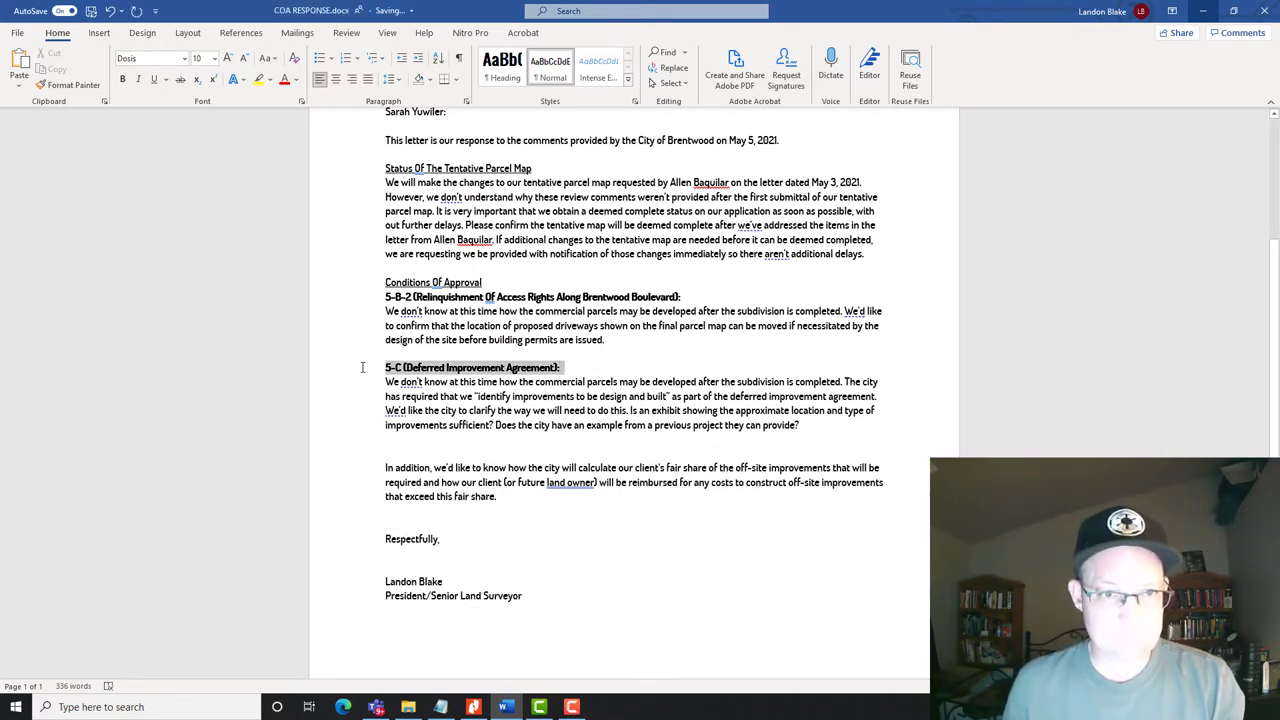
pyautogui.click(414, 447)
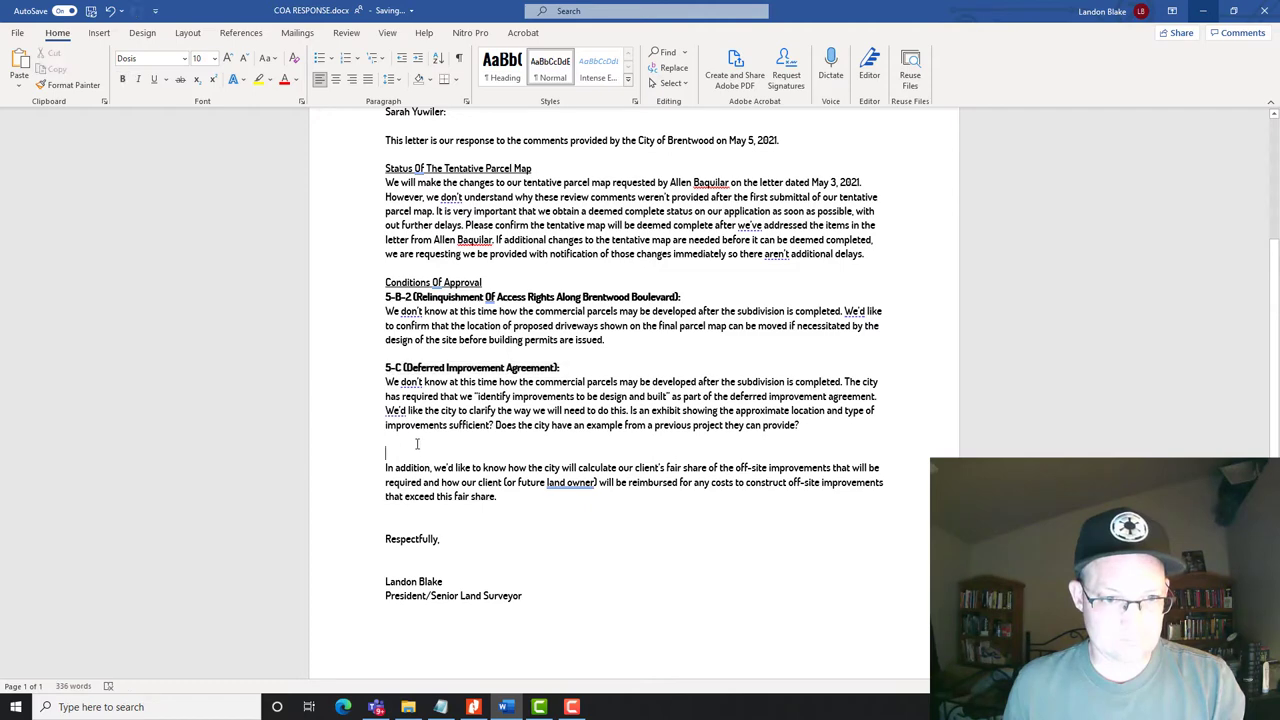
pyautogui.hotkey('ctrl', 'v')
pyautogui.click(401, 453)
pyautogui.press('BackSpace')
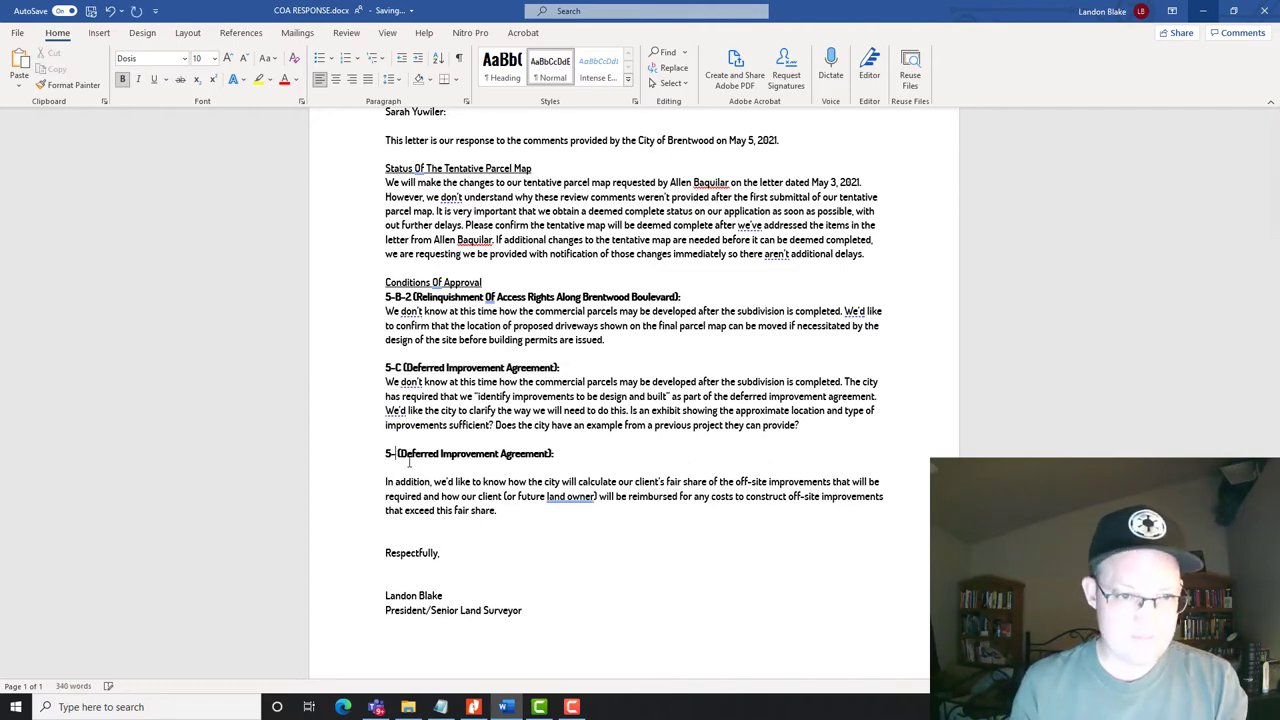
pyautogui.write('D')
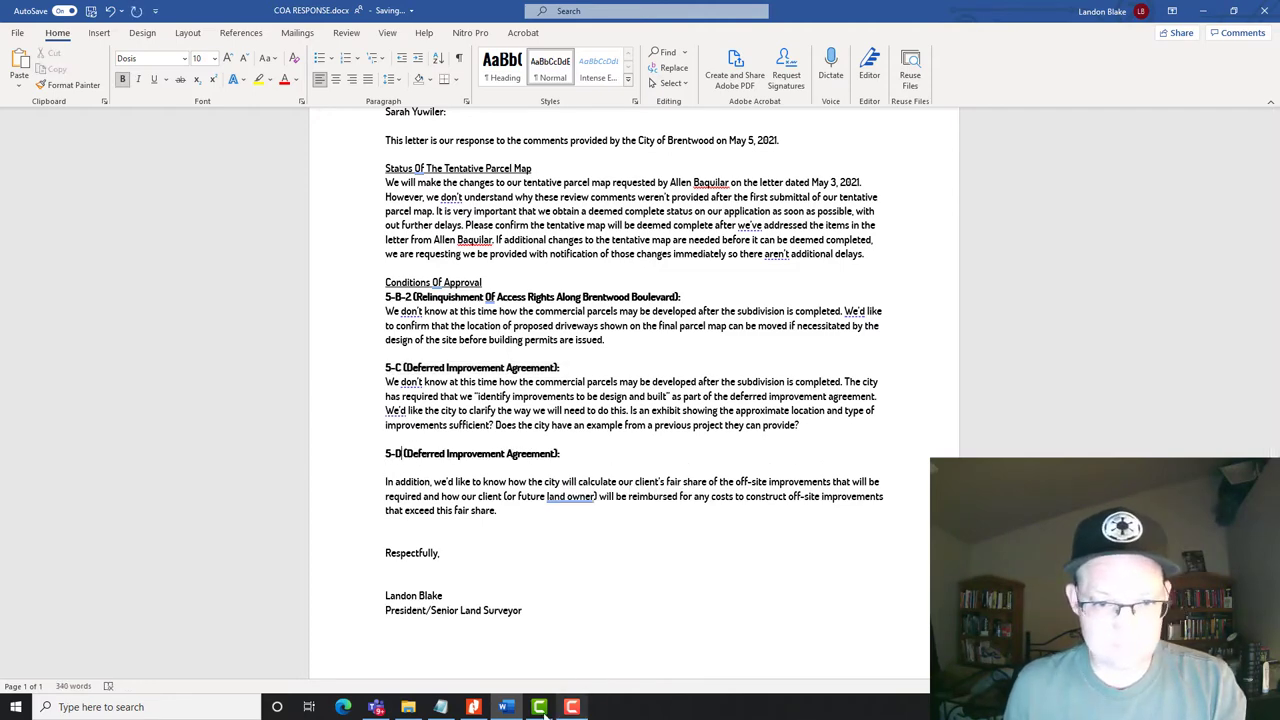
pyautogui.click(474, 707)
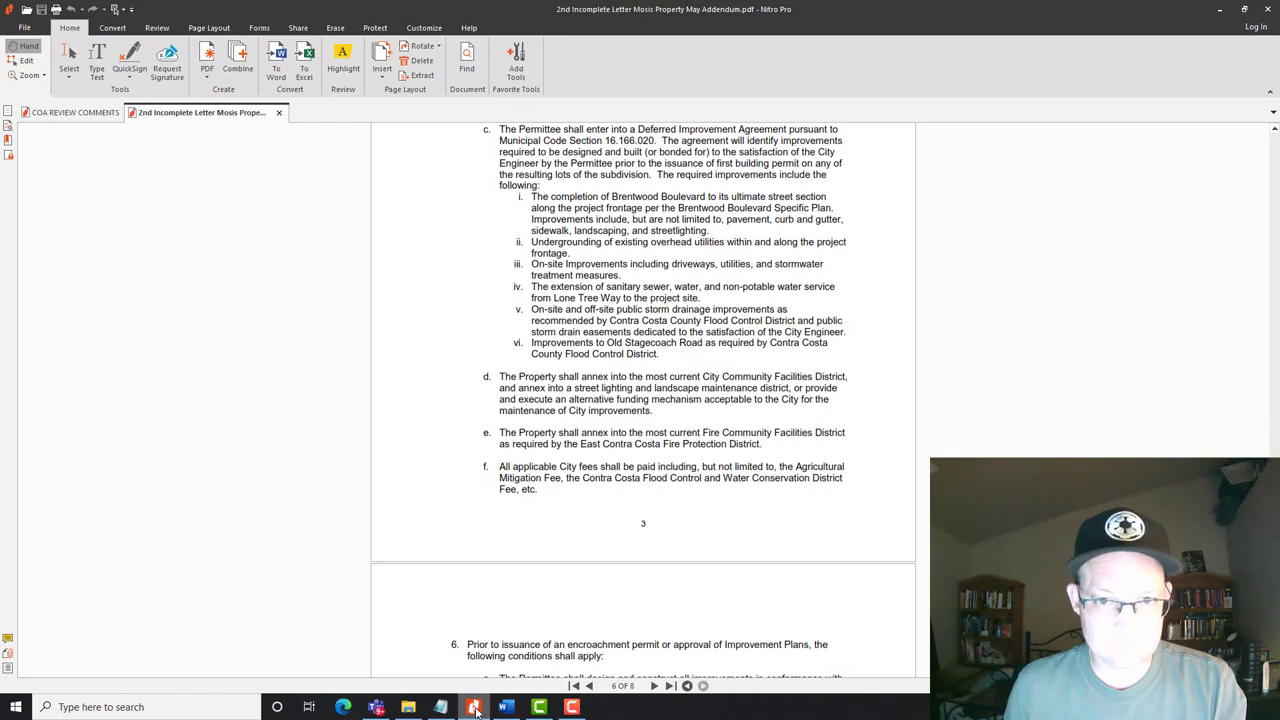
pyautogui.click(474, 707)
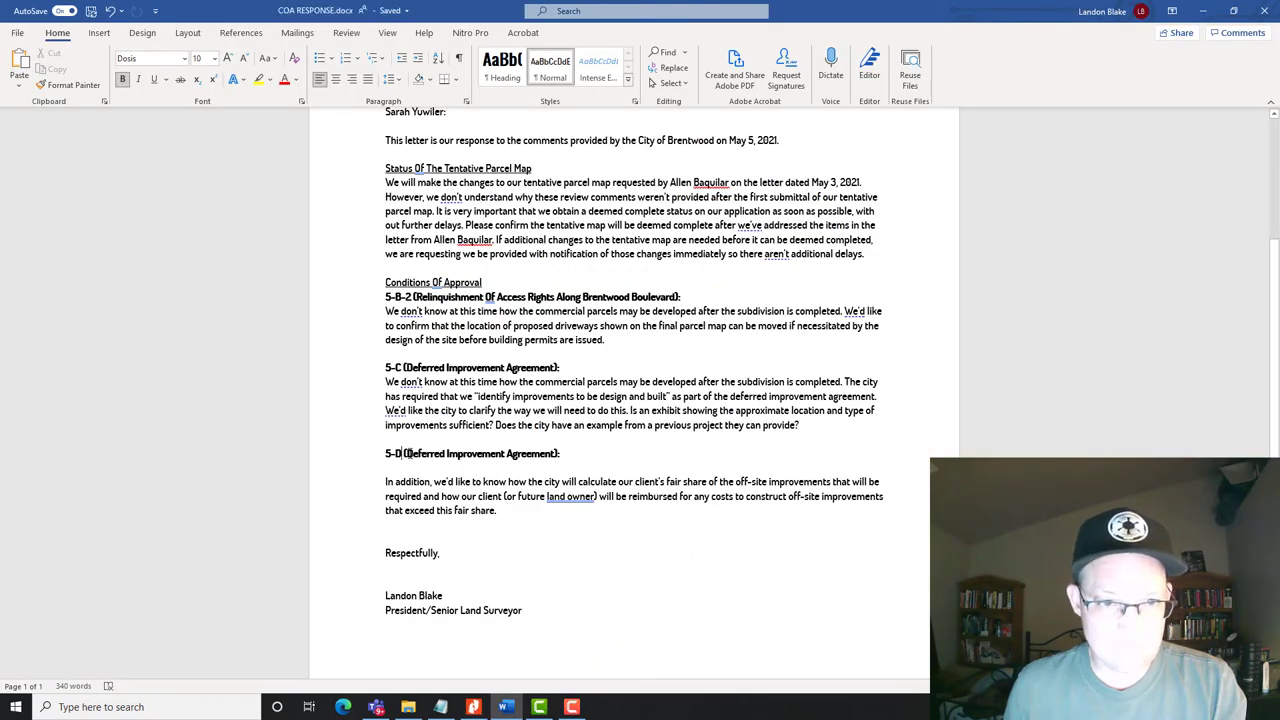
# Retitle 5-D 'Community Facilities District' and write a plain-text paragraph asking about annexation and a previous-project example.
pyautogui.moveTo(406, 453); pyautogui.dragTo(552, 453)
pyautogui.write('C')
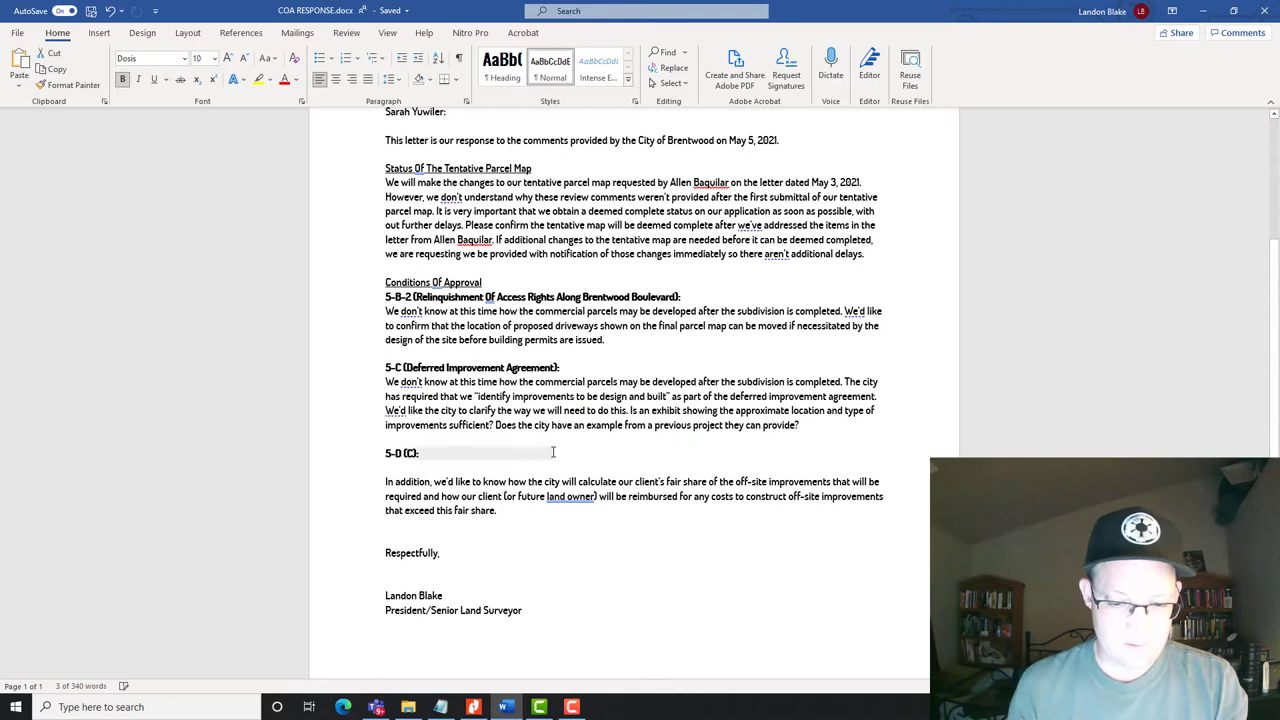
pyautogui.write('ommuni')
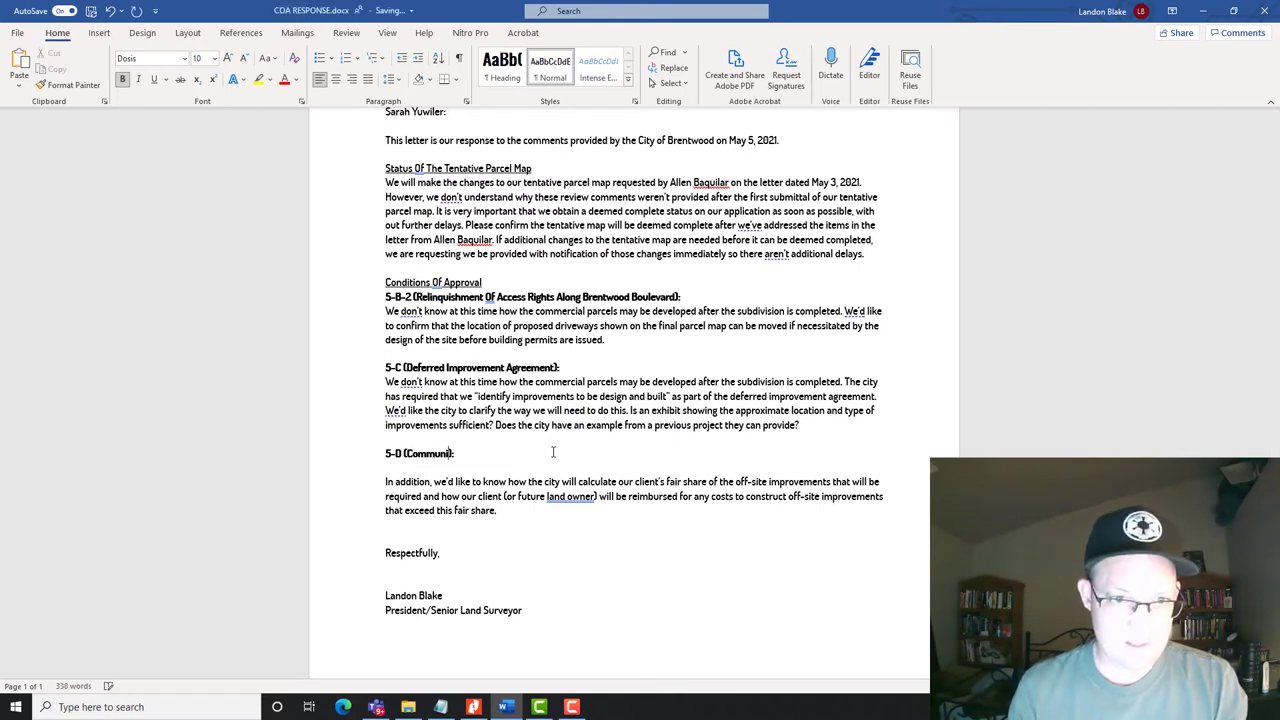
pyautogui.write('ty Facilit')
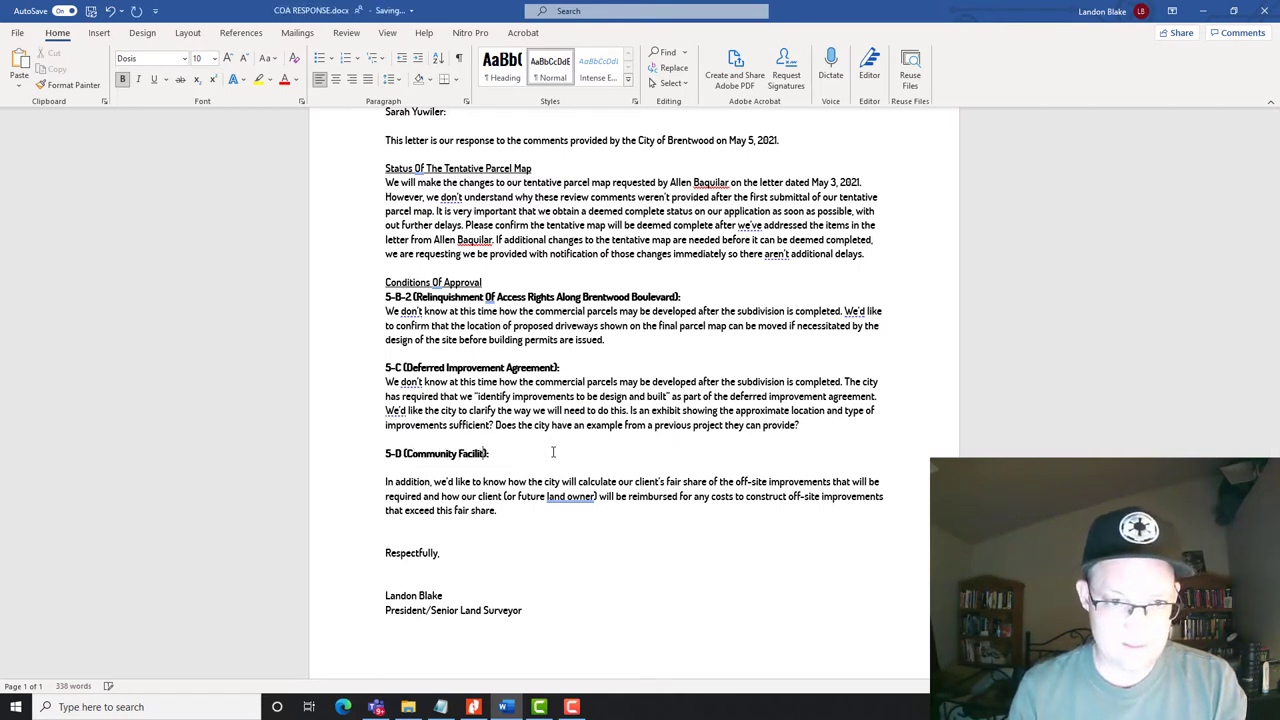
pyautogui.write('ies District')
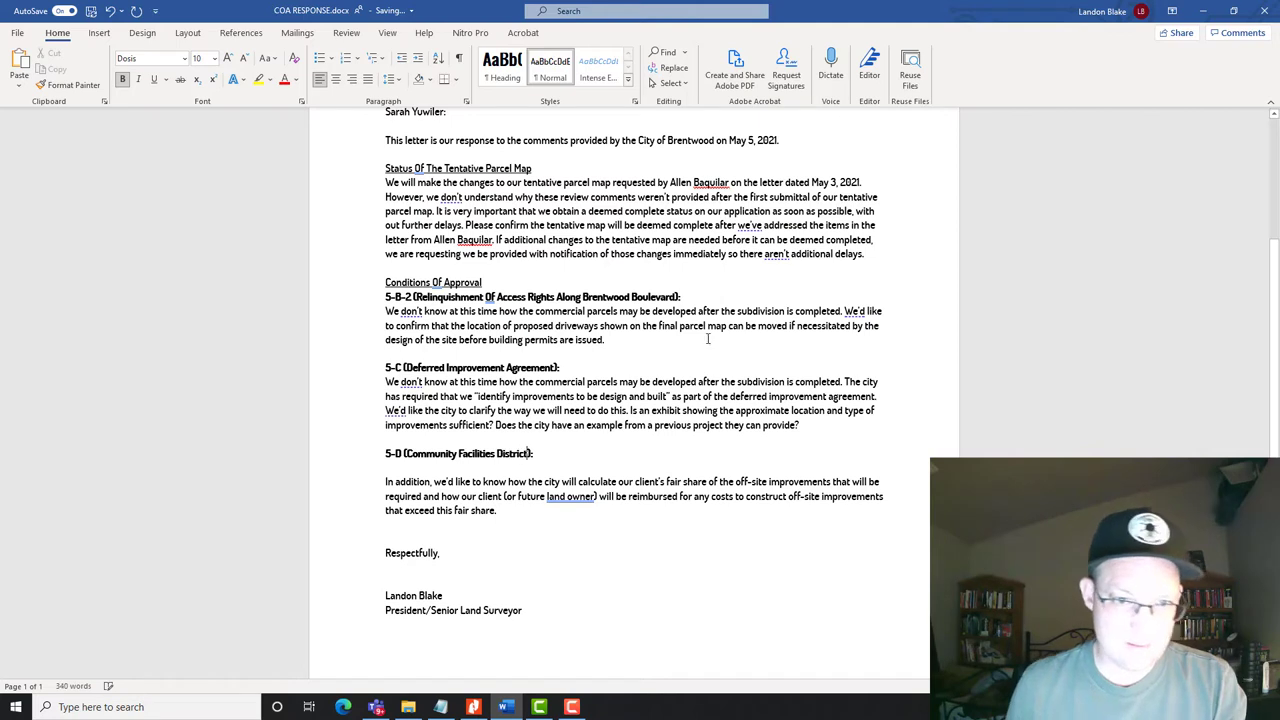
pyautogui.click(565, 453)
pyautogui.press('Return')
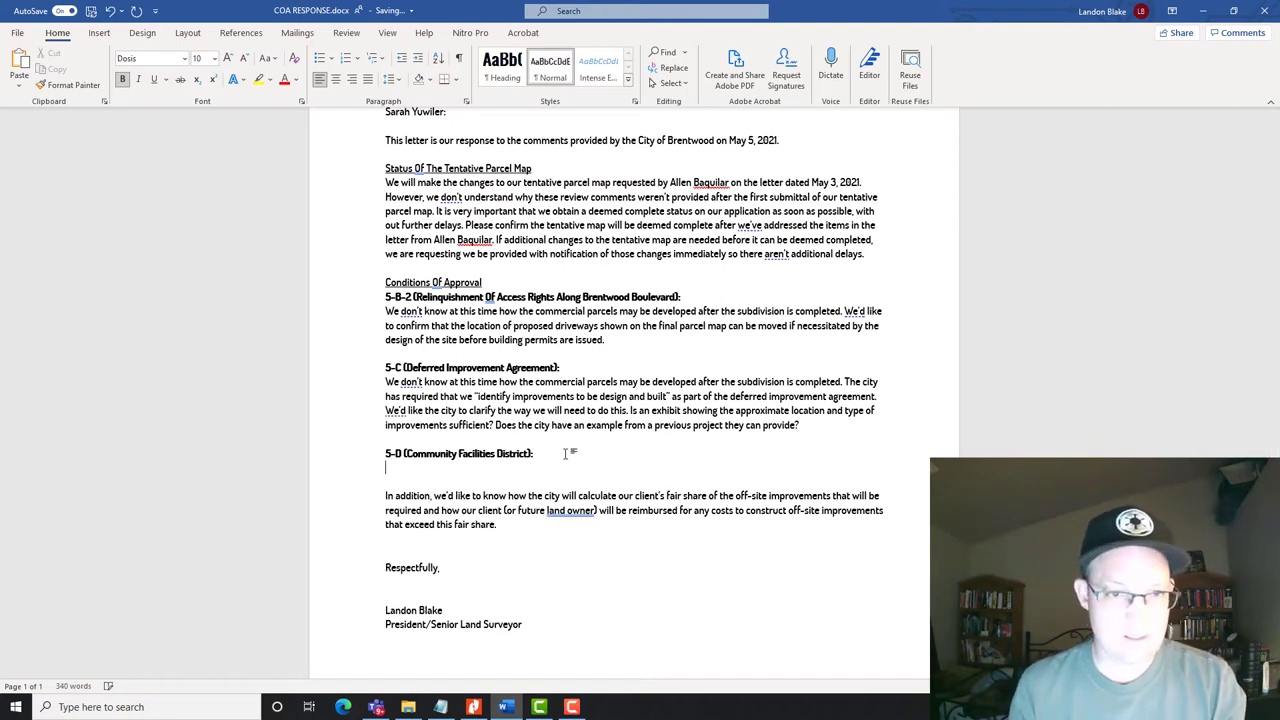
pyautogui.hotkey('ctrl', 'b')
pyautogui.write('The city is')
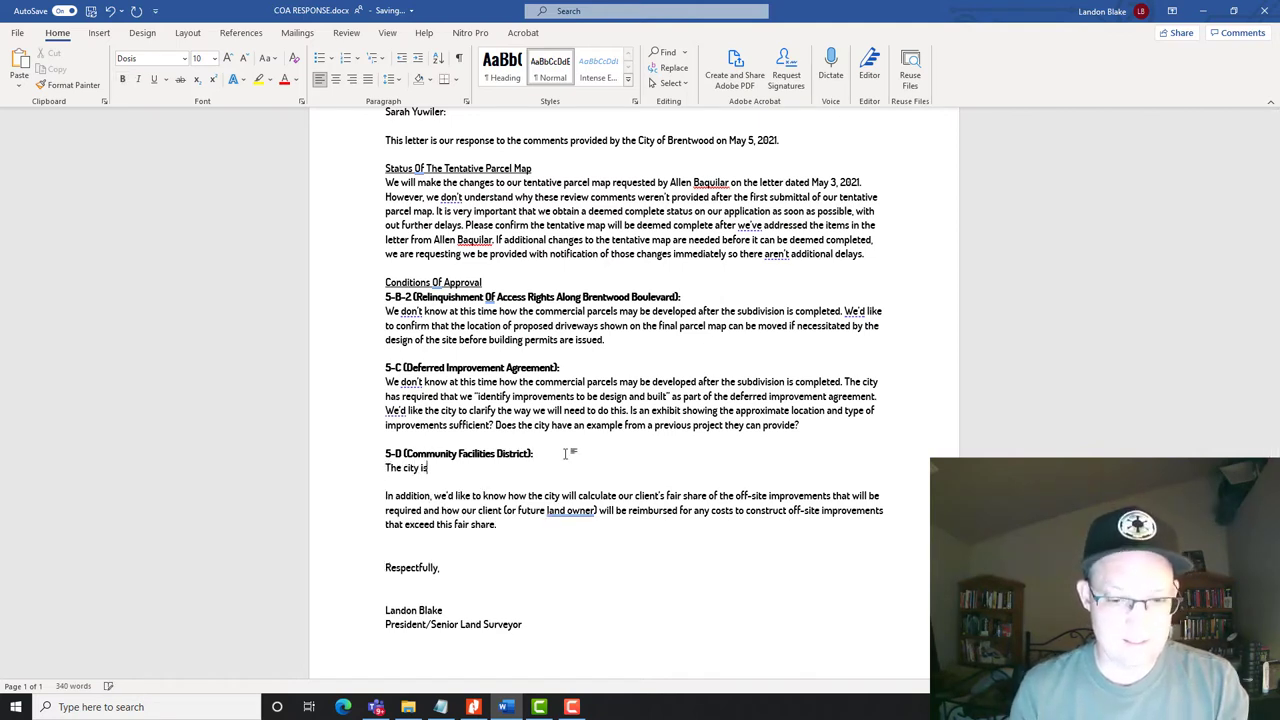
pyautogui.write(' requiring that we ')
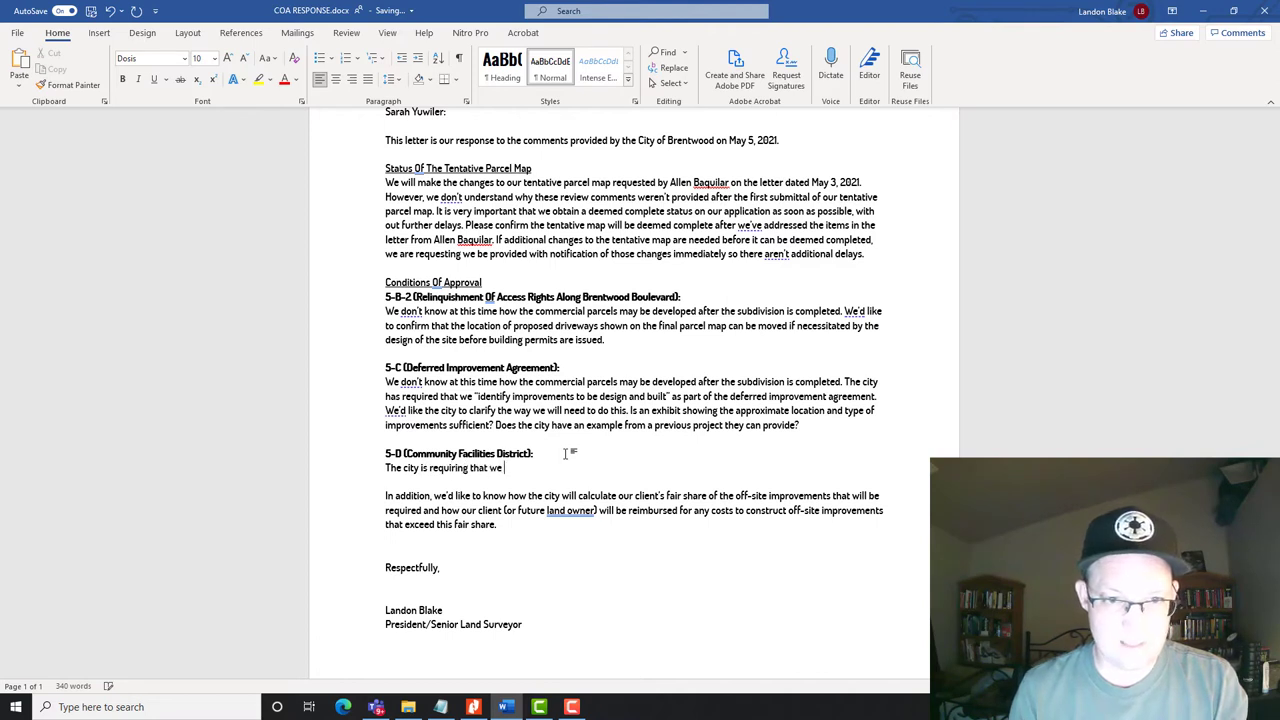
pyautogui.write('annex our parce')
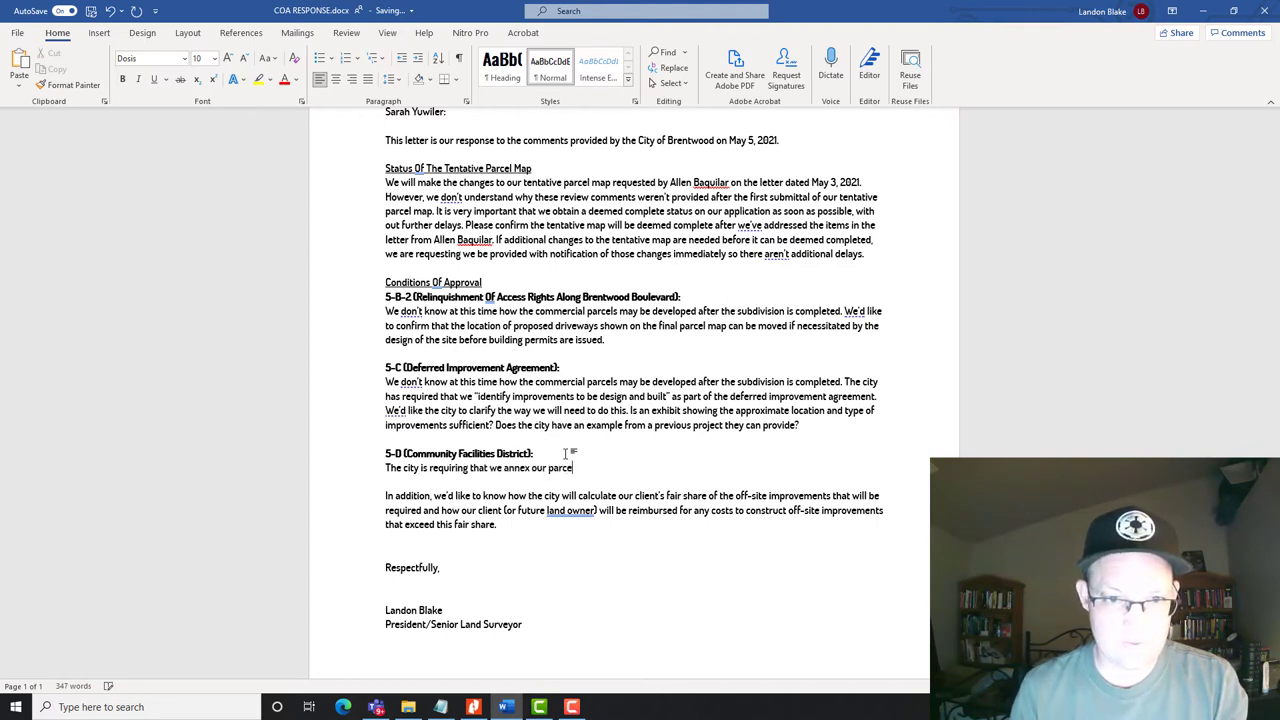
pyautogui.write('ls into a commun')
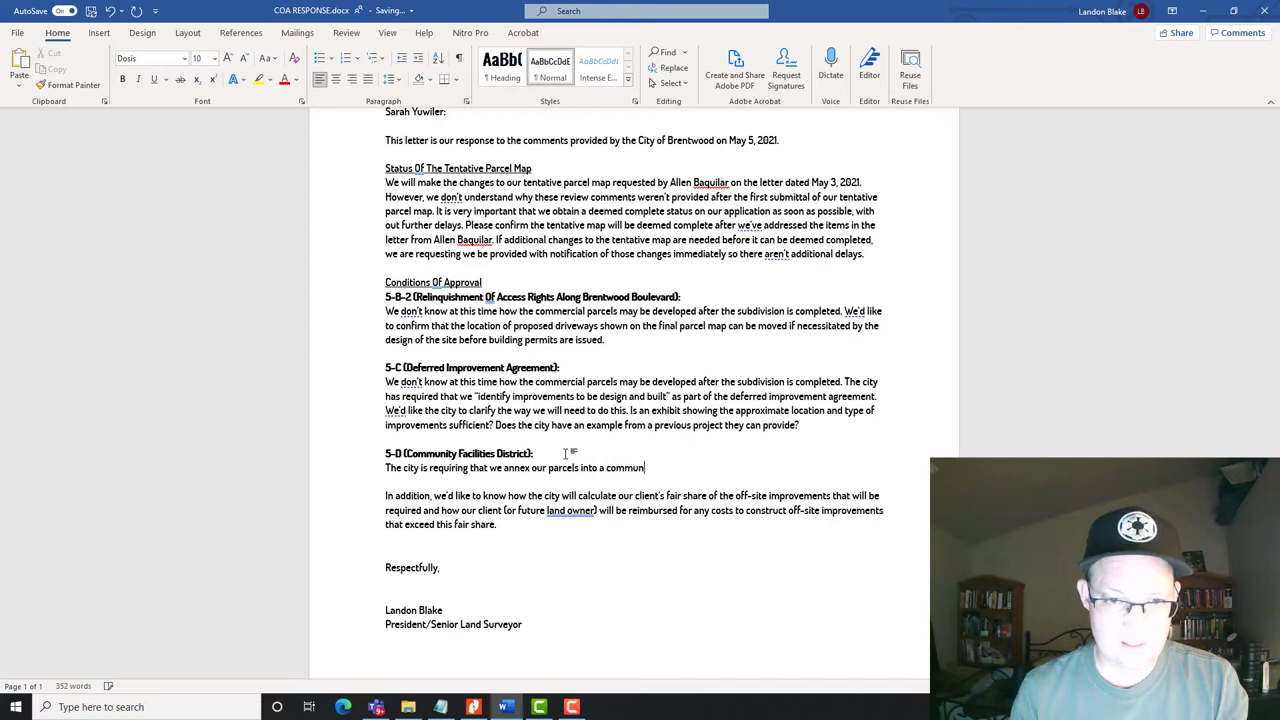
pyautogui.write('ity facility d')
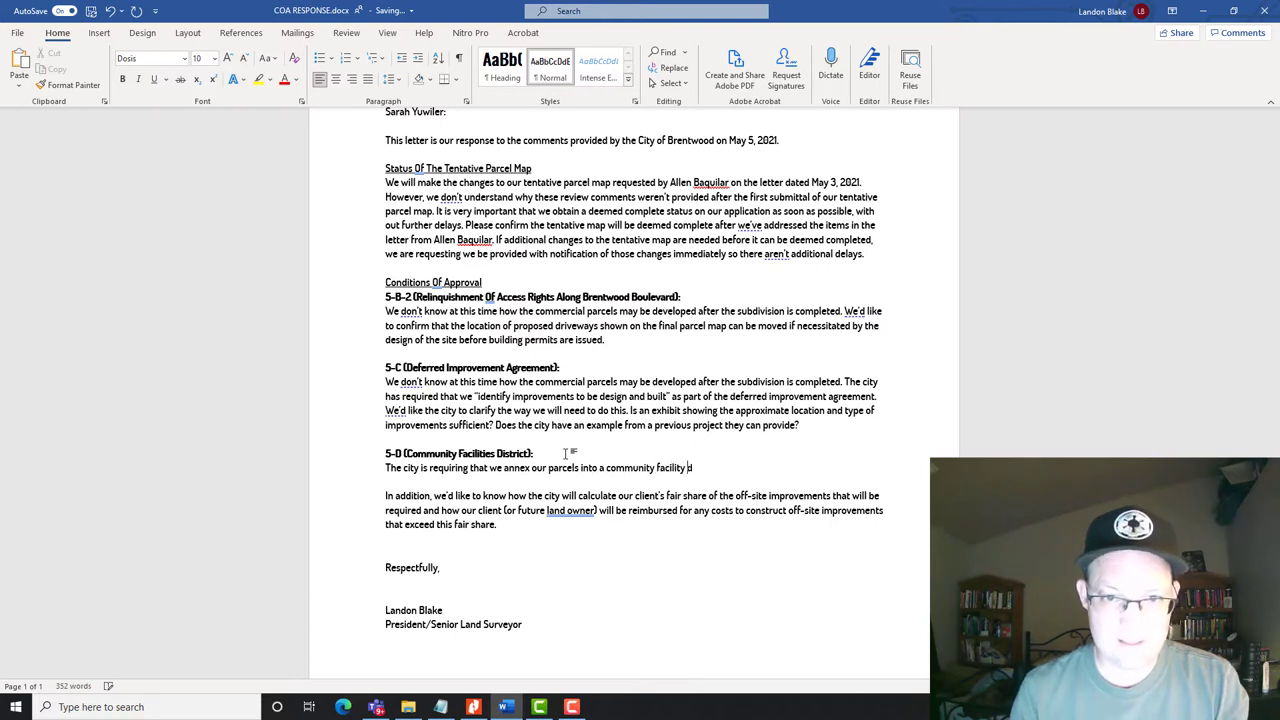
pyautogui.write('istrict. ')
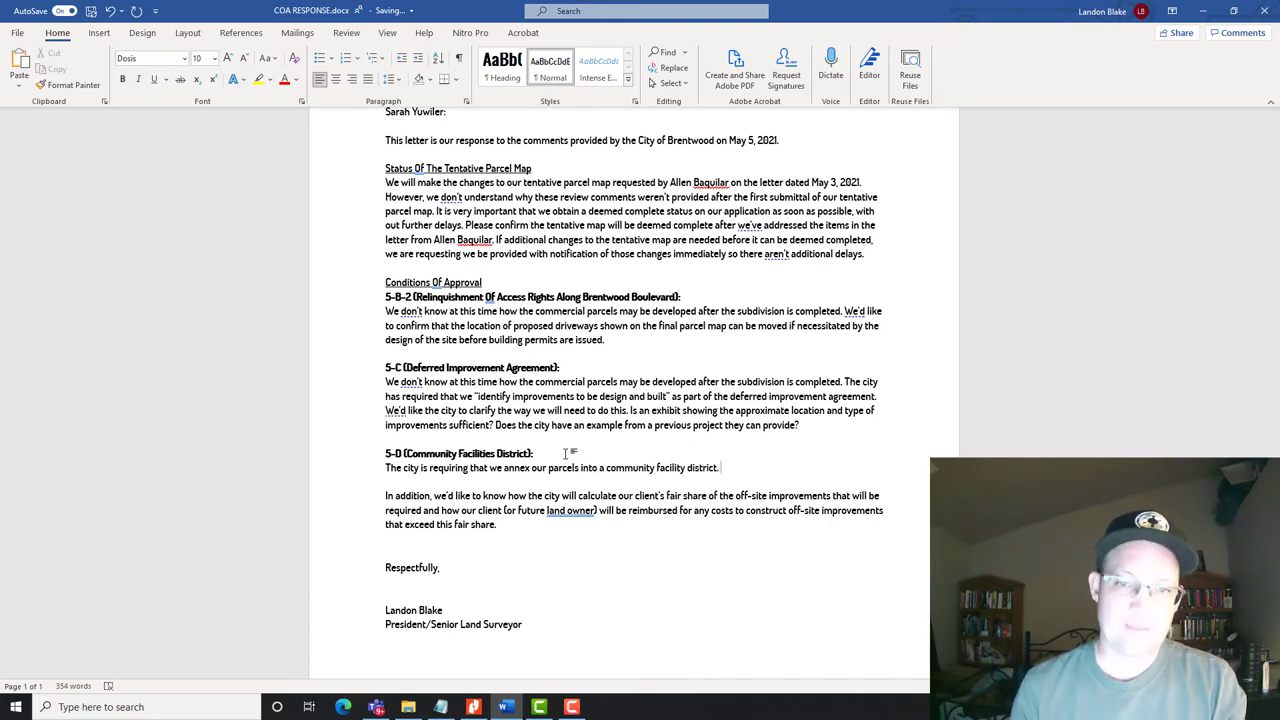
pyautogui.write('Is this ')
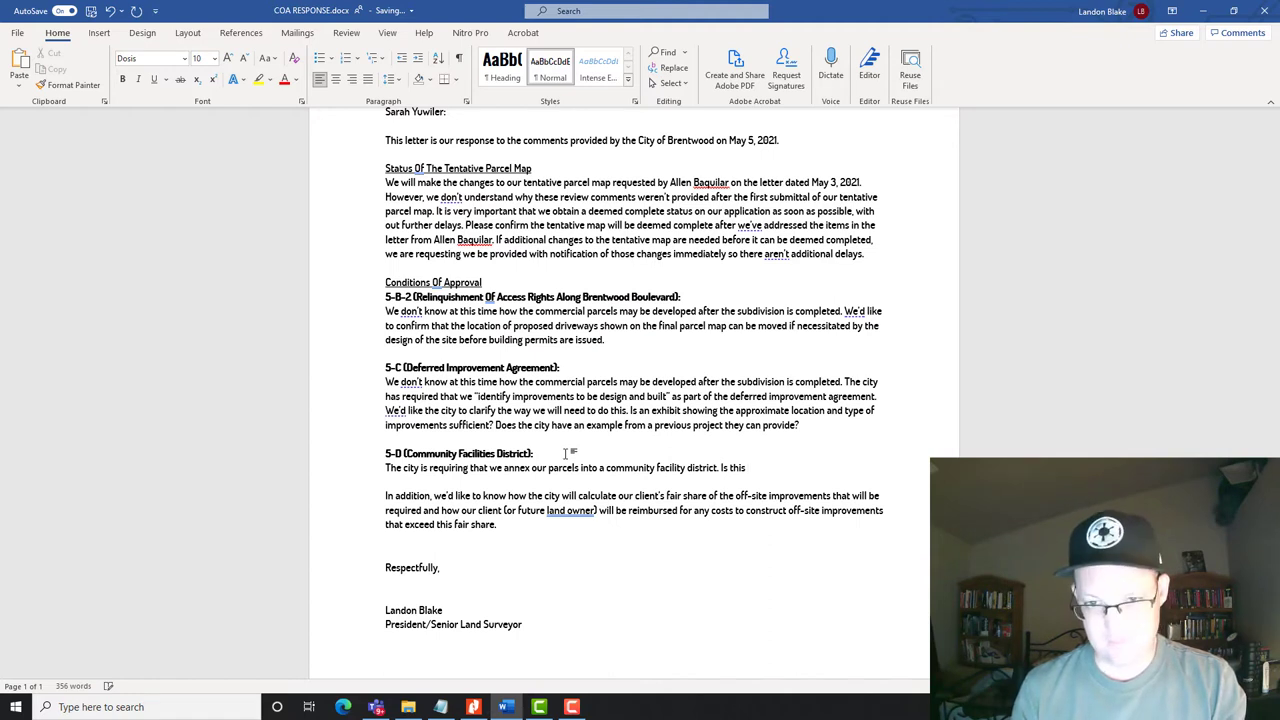
pyautogui.write('an exis')
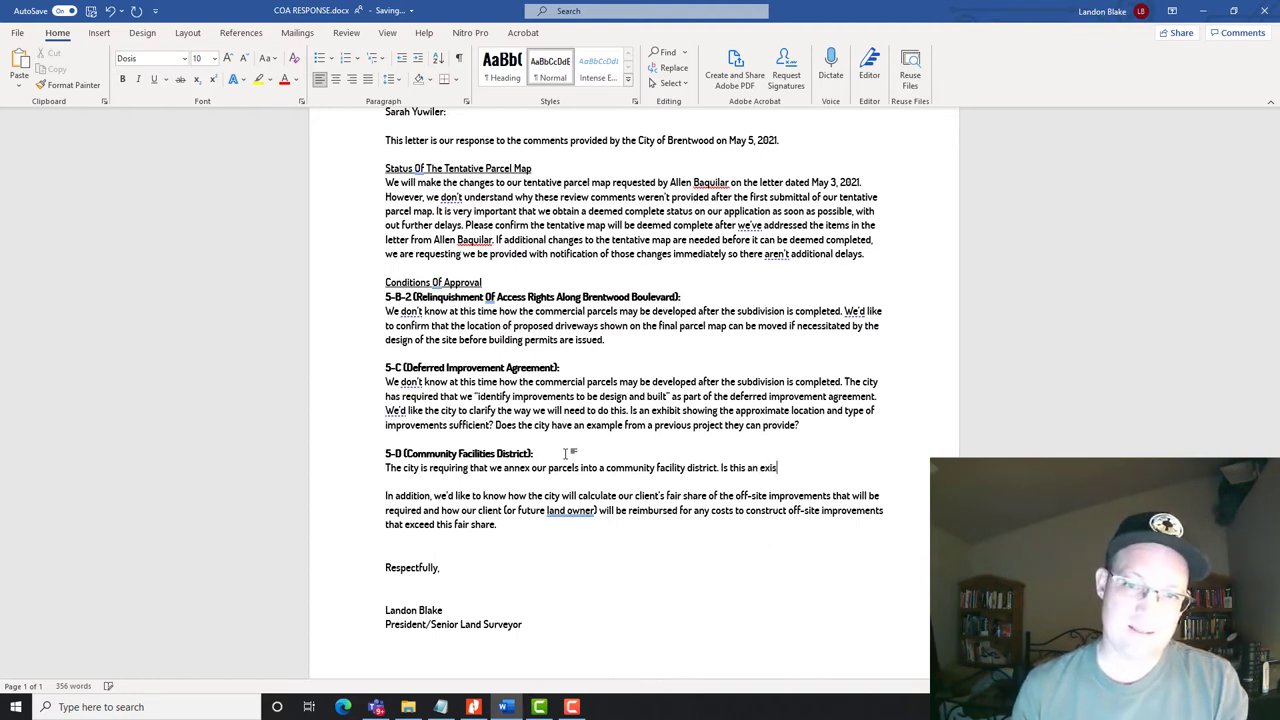
pyautogui.write('ting district o')
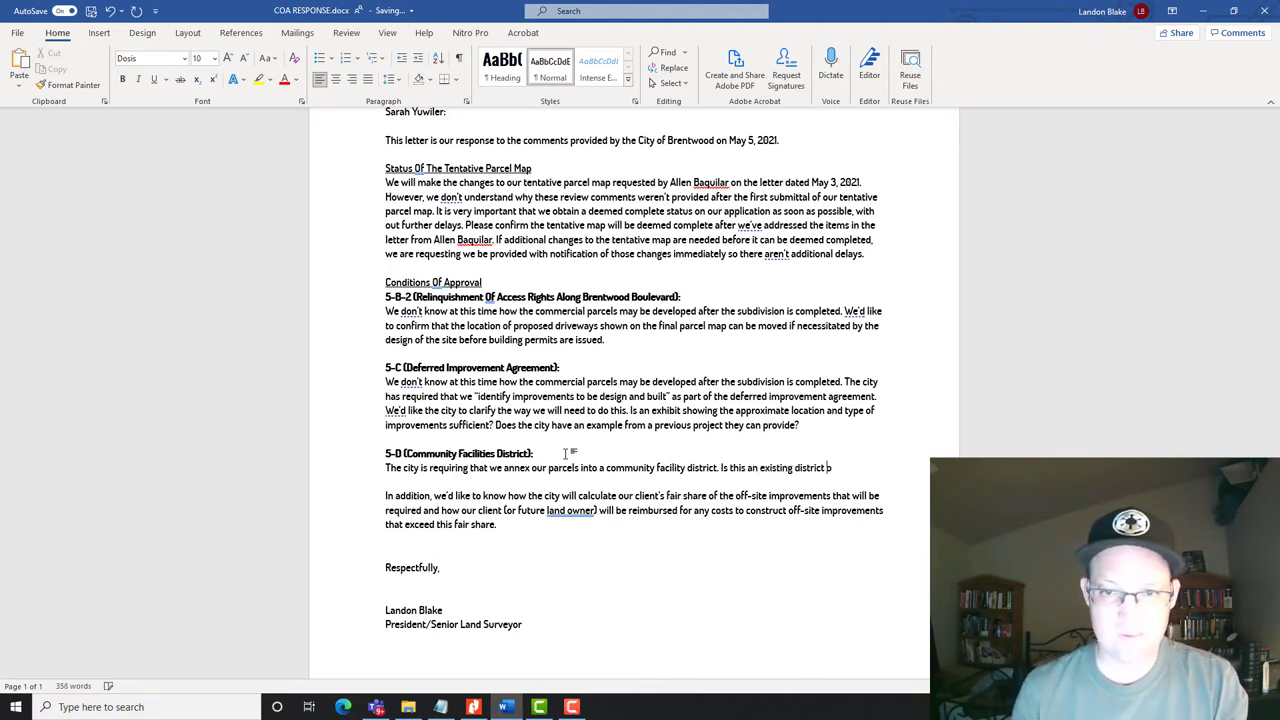
pyautogui.write('r a new district th')
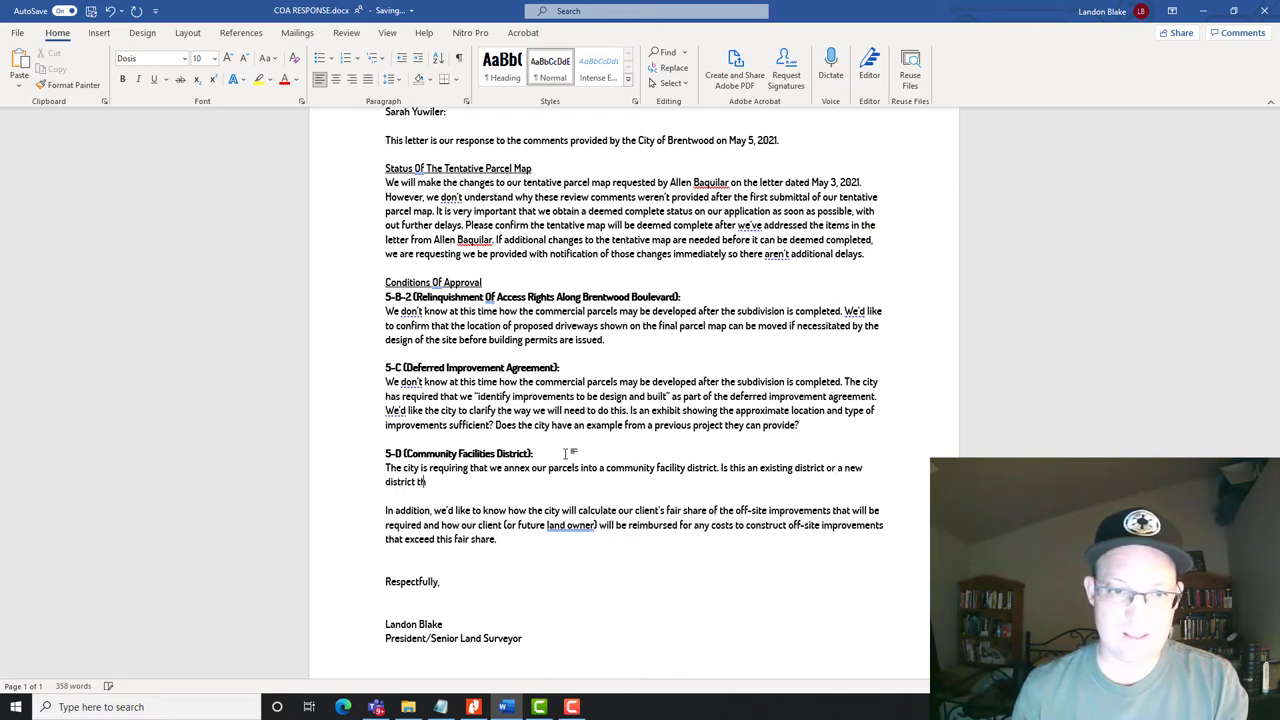
pyautogui.write('at must ')
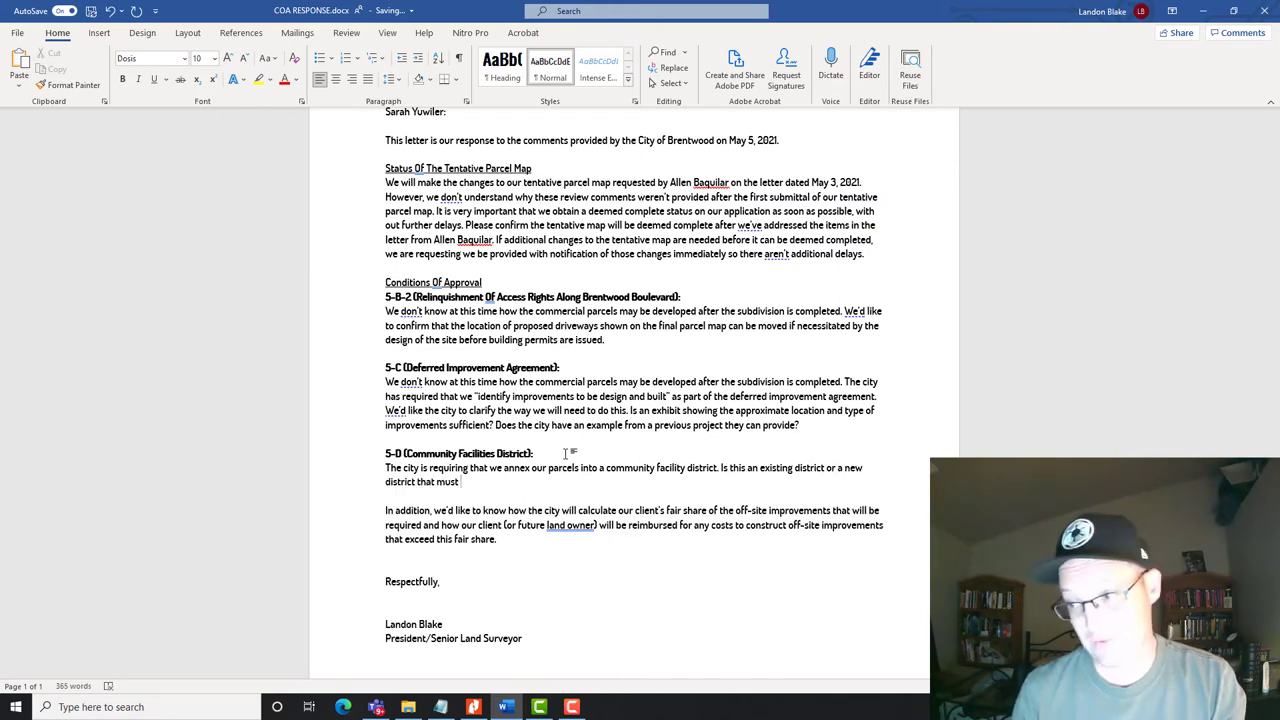
pyautogui.write('be for')
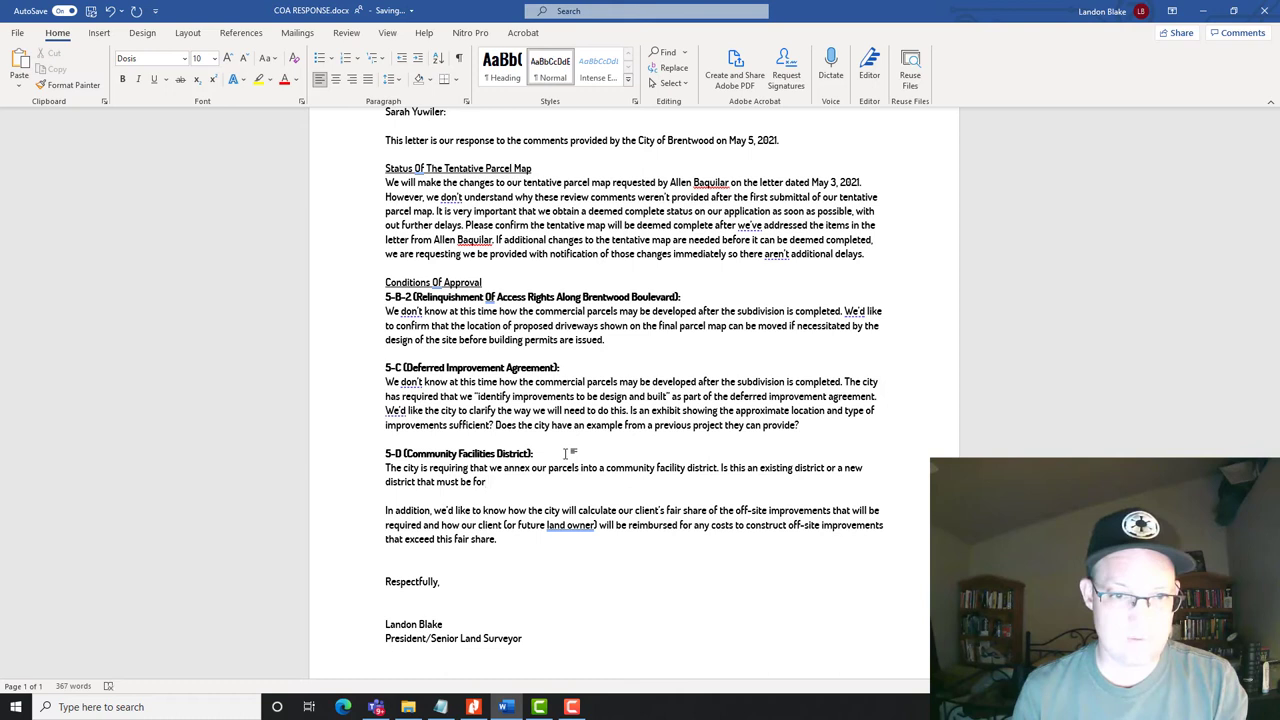
pyautogui.write('med?')
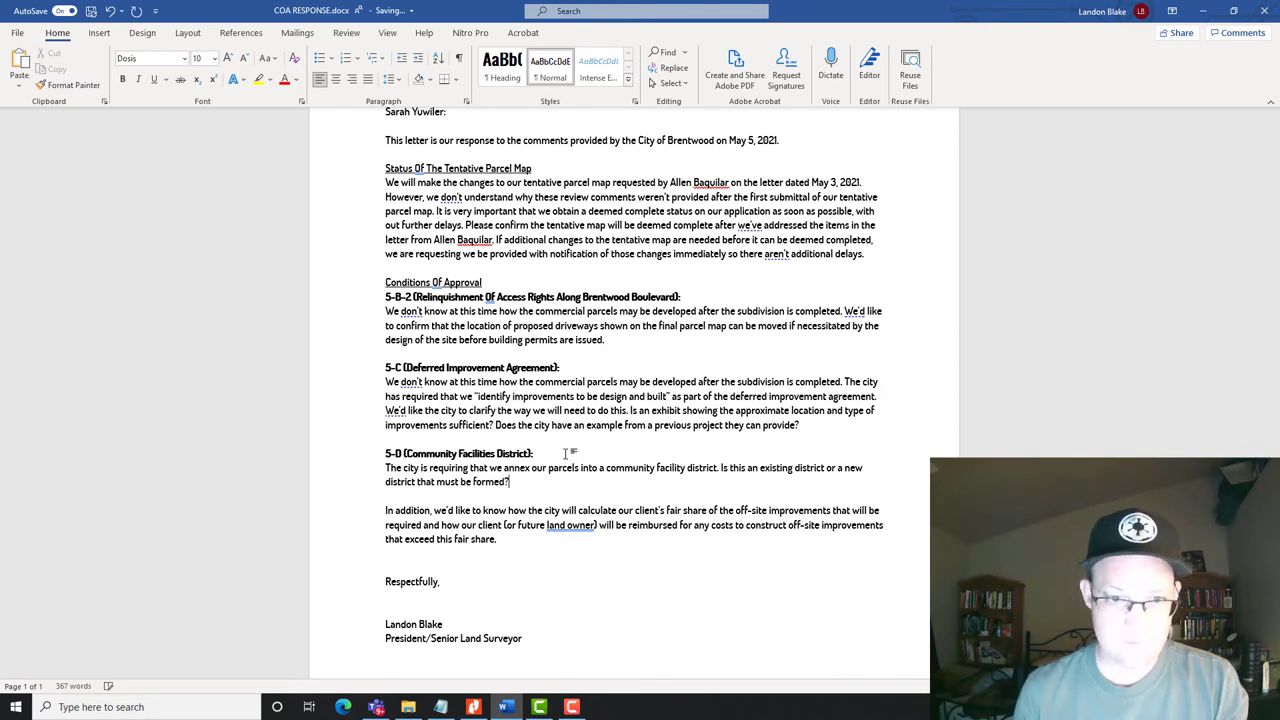
pyautogui.write(' What are')
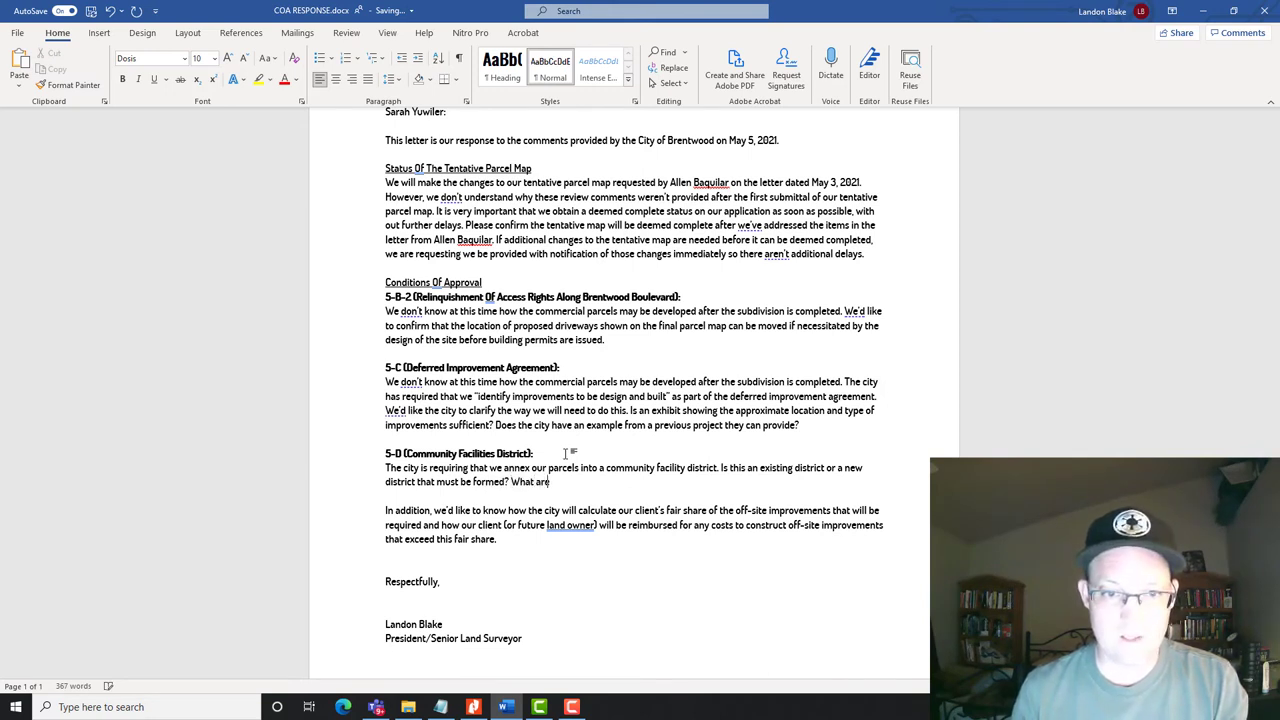
pyautogui.write(' the specific anne')
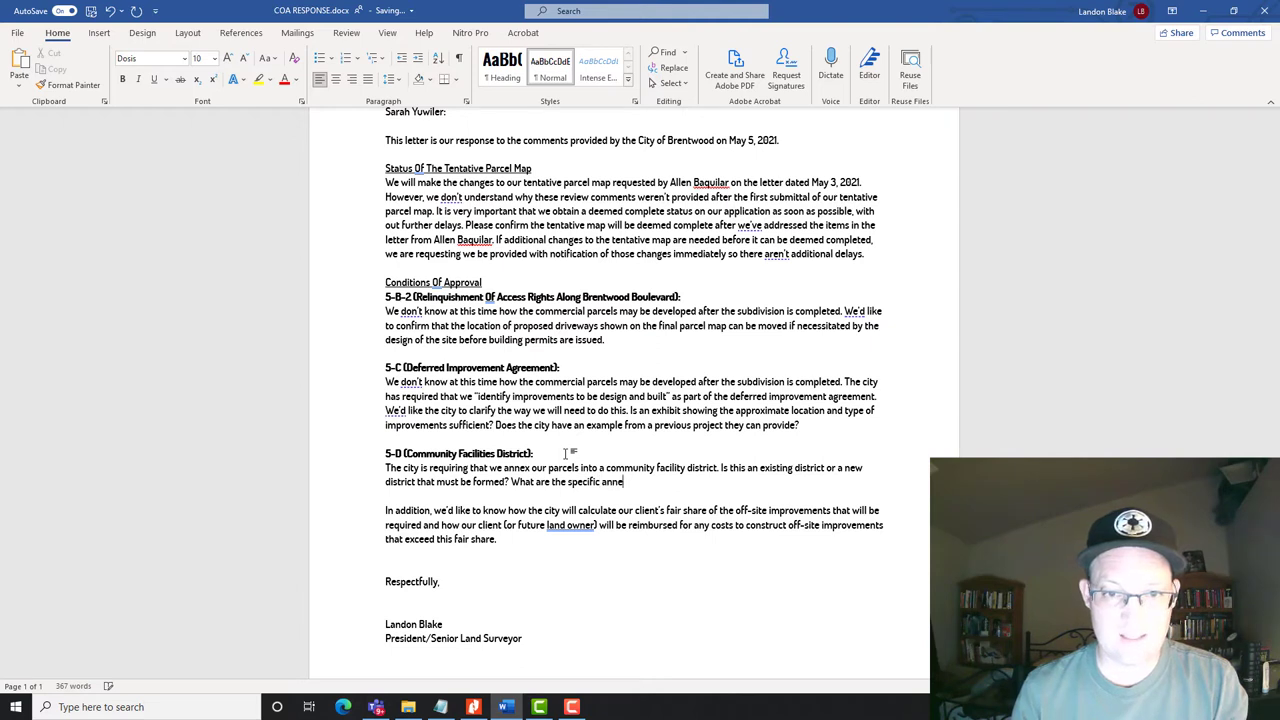
pyautogui.write('xation requirements')
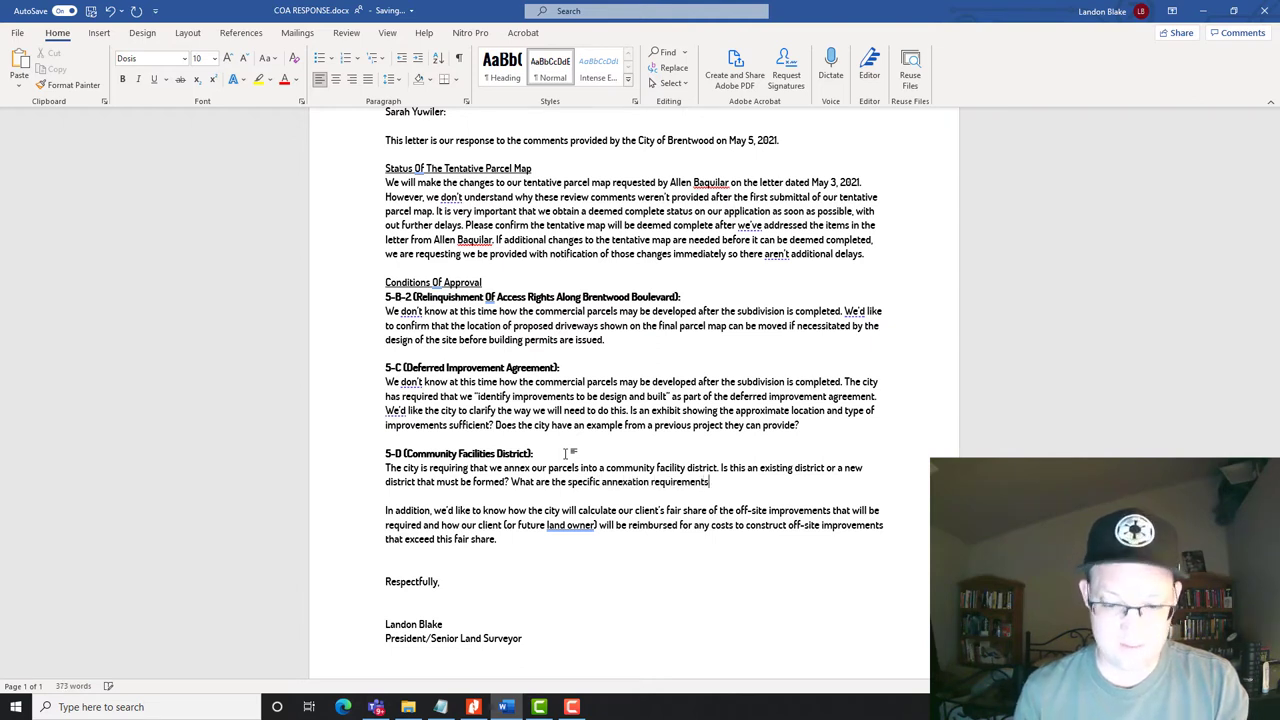
pyautogui.write('? Does')
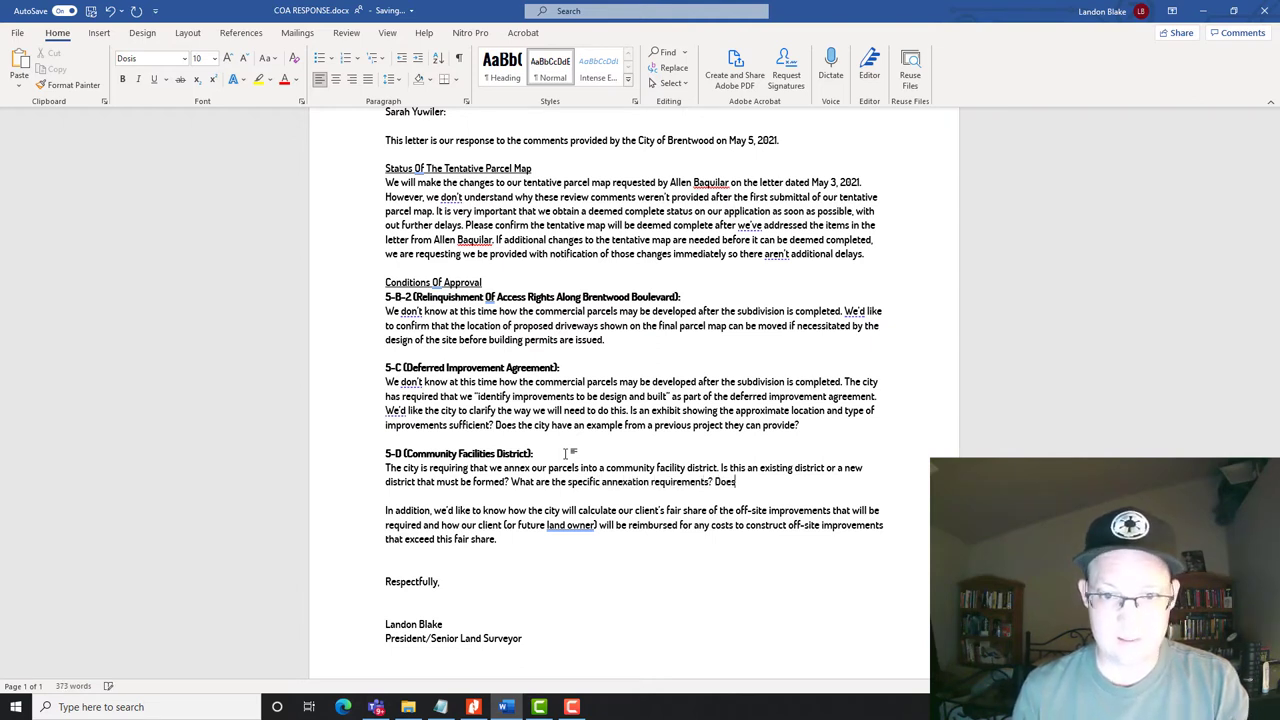
pyautogui.write(' the city have an')
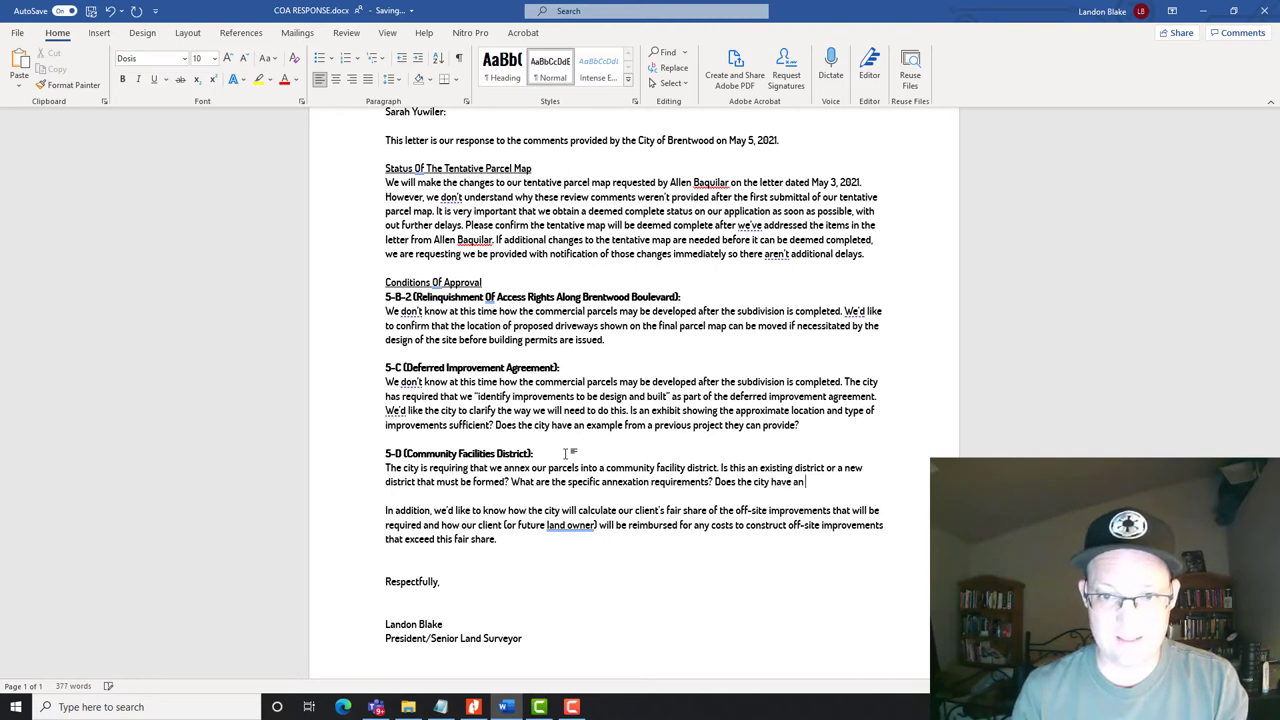
pyautogui.write(' example of ho')
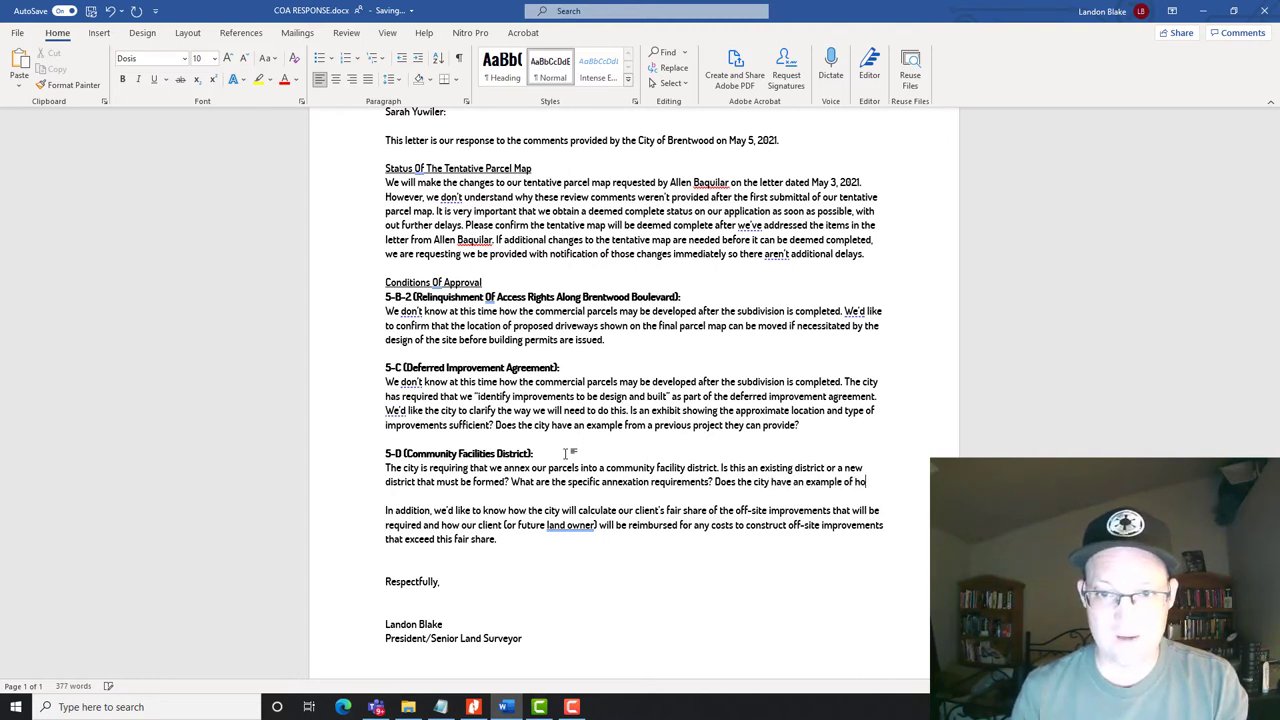
pyautogui.write('w the annex')
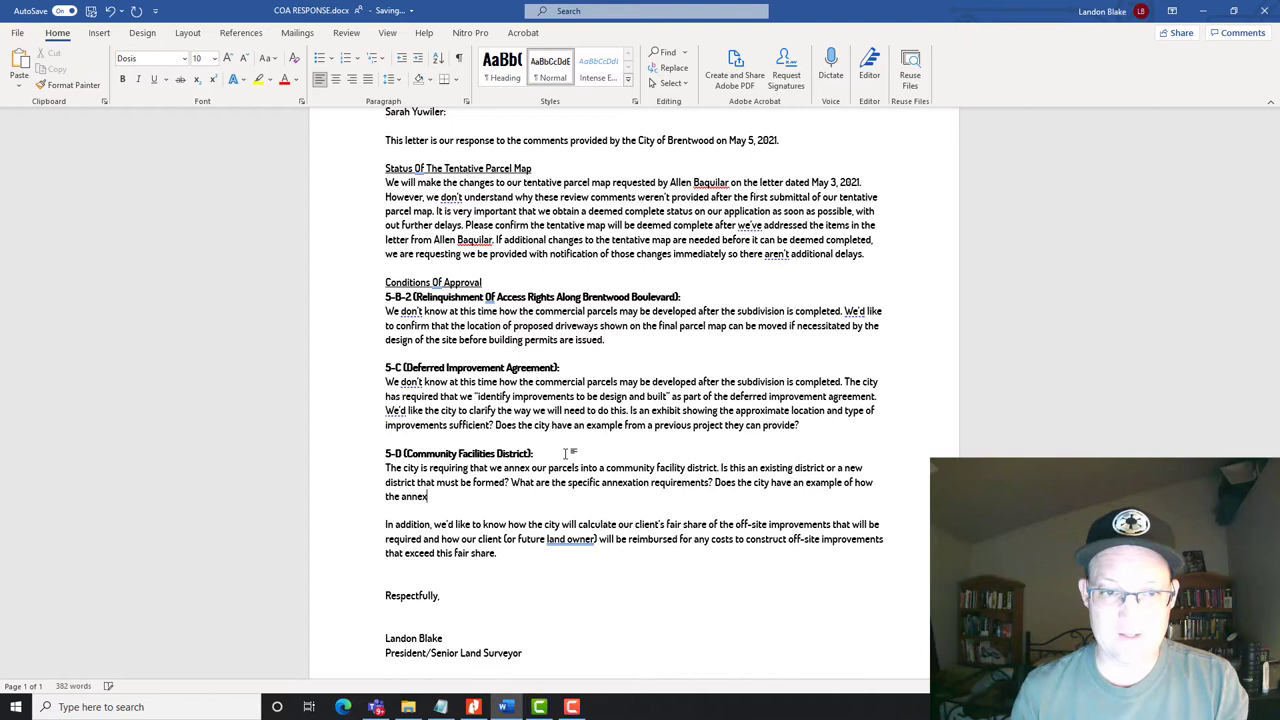
pyautogui.write('ation is')
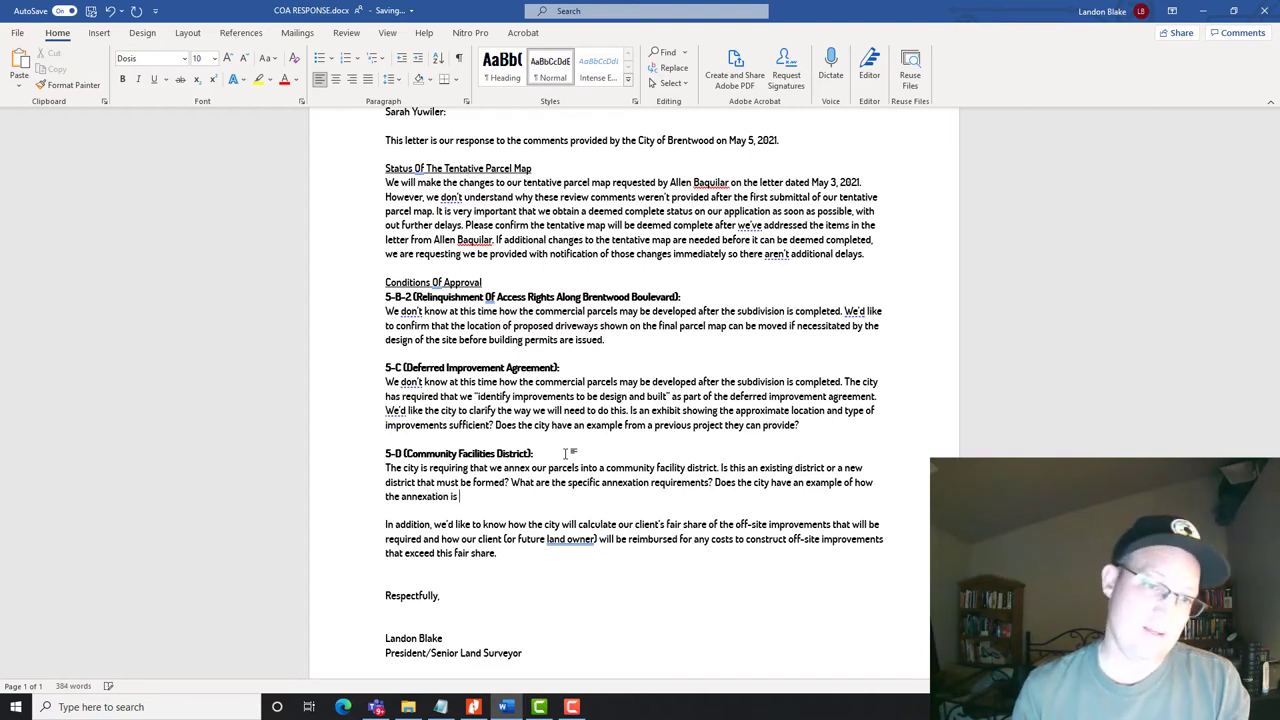
pyautogui.write(' prepa')
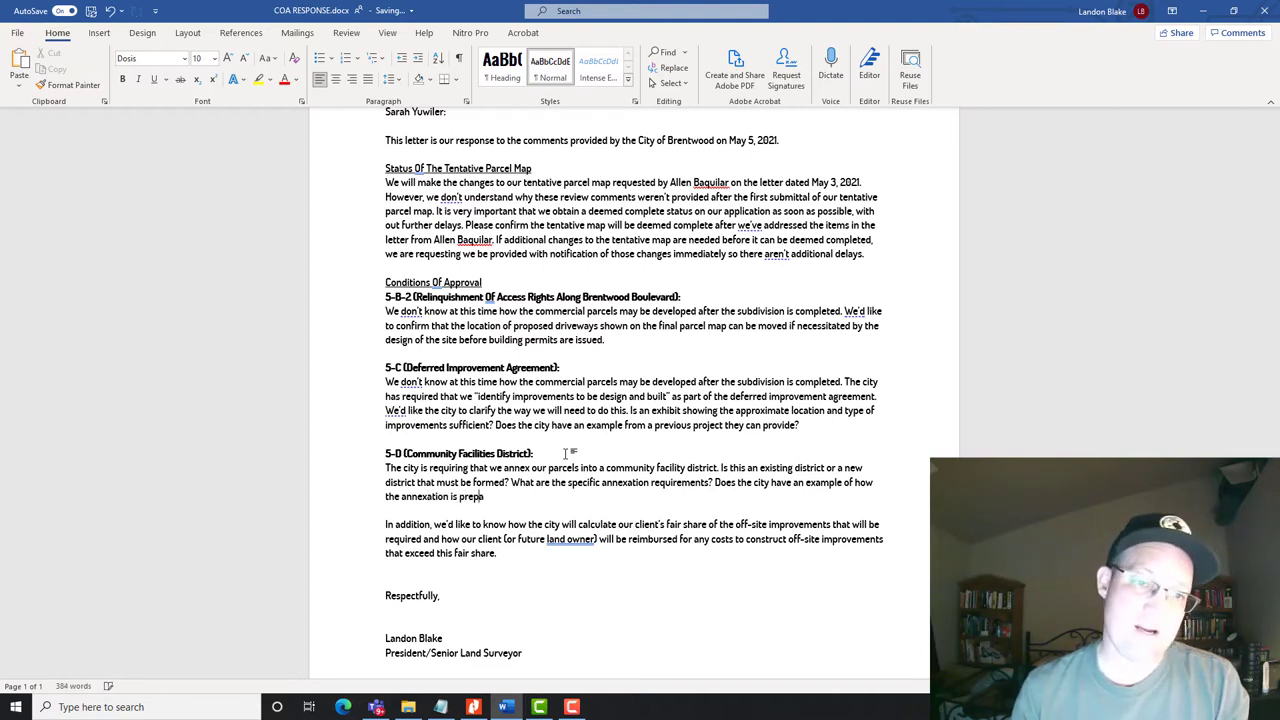
pyautogui.write('red from a ')
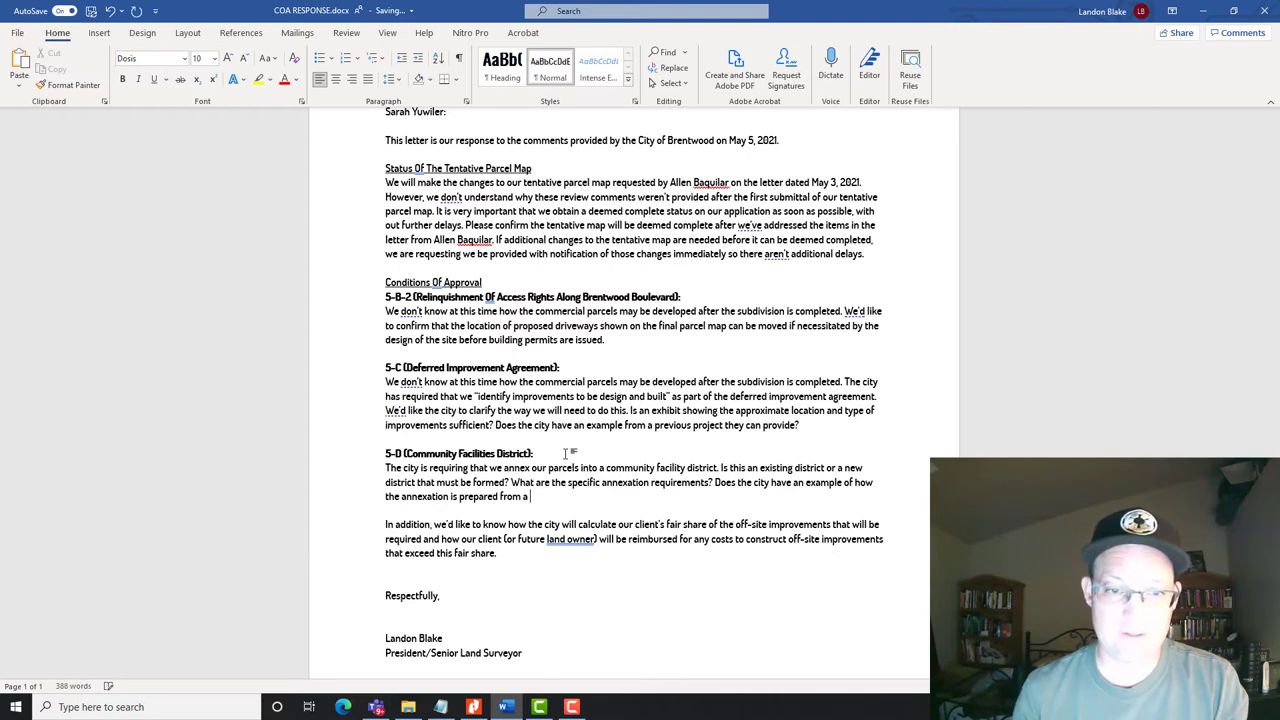
pyautogui.write('previous proje')
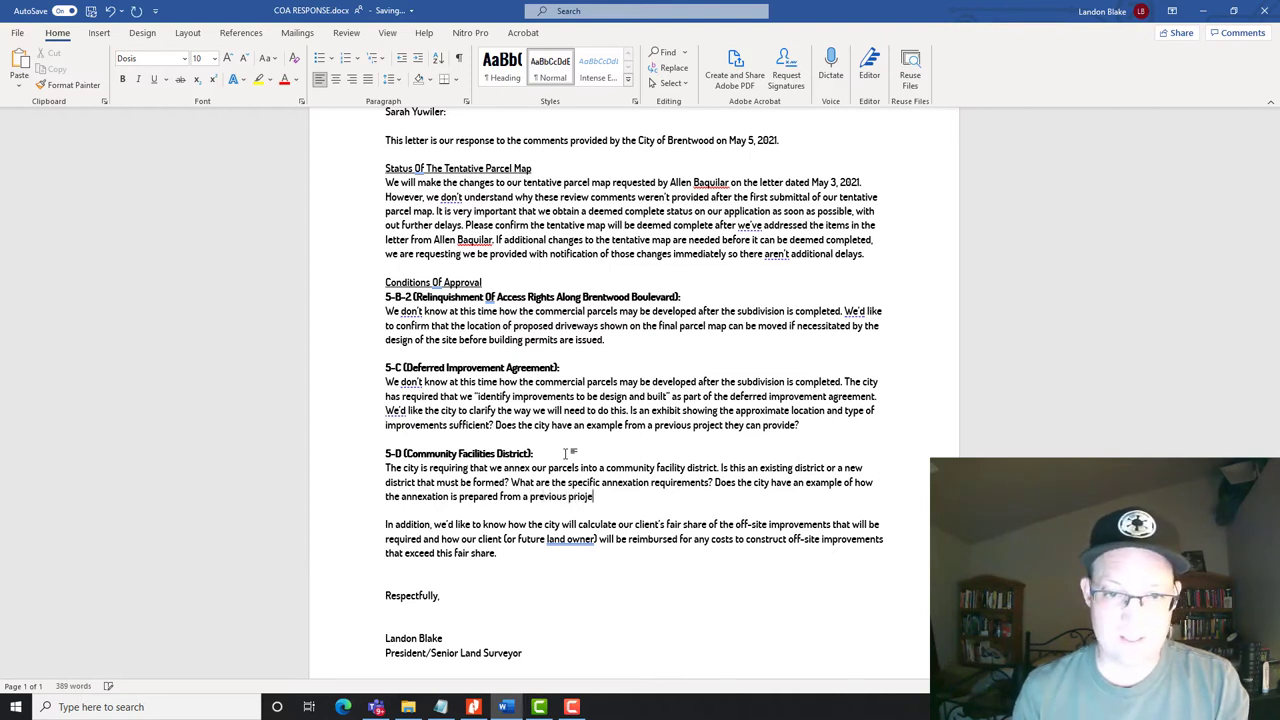
pyautogui.write('ct ')
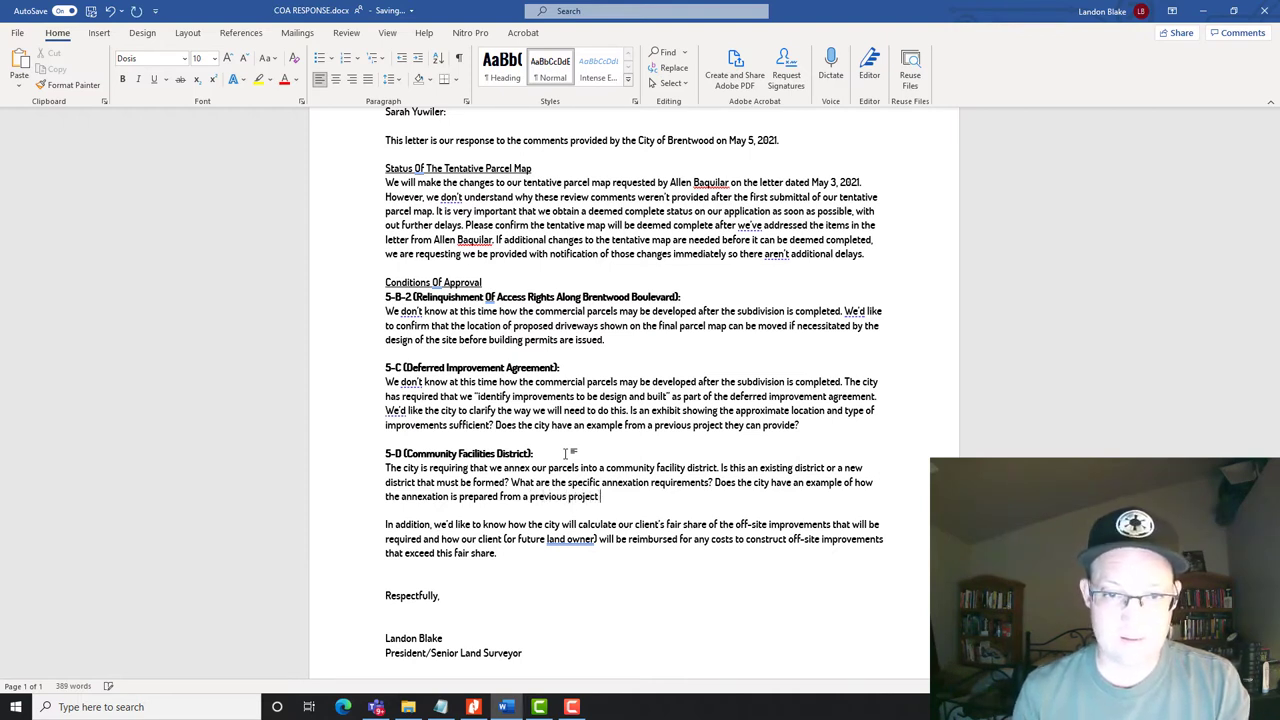
pyautogui.write('that they can provi')
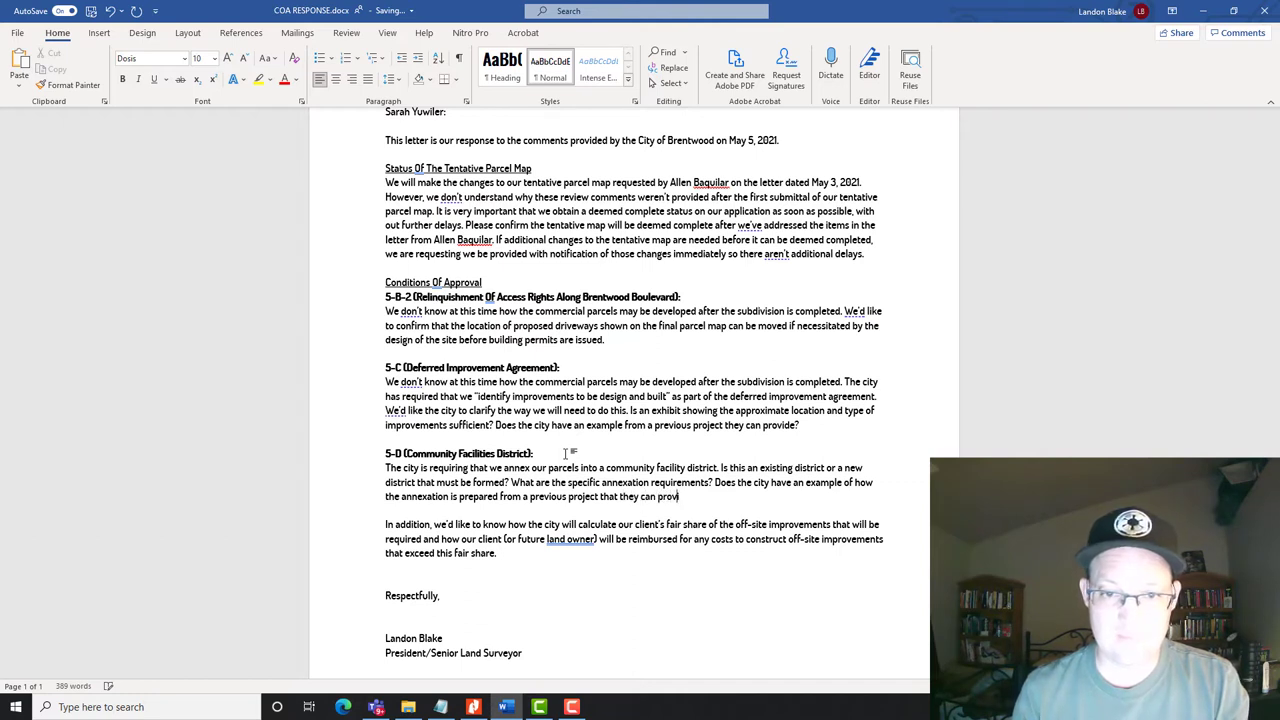
pyautogui.write('de.')
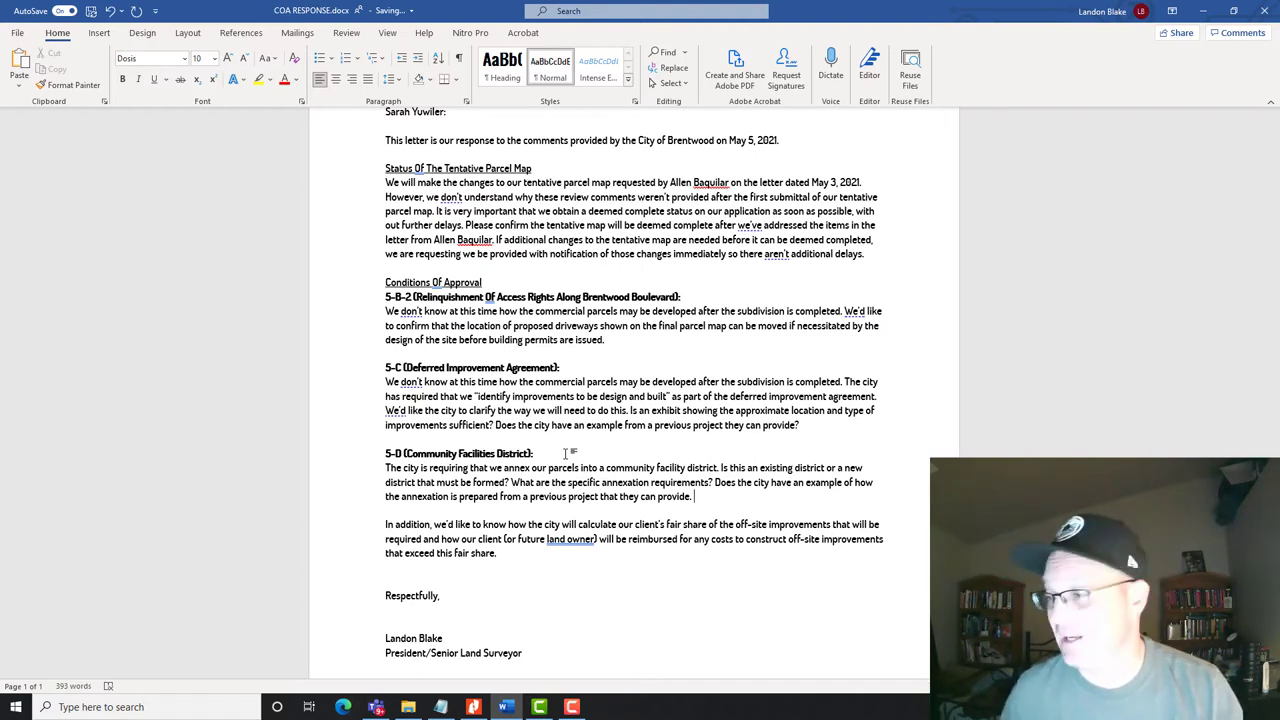
# End the 5-D paragraph with a question mark instead of a period.
pyautogui.press('Return')
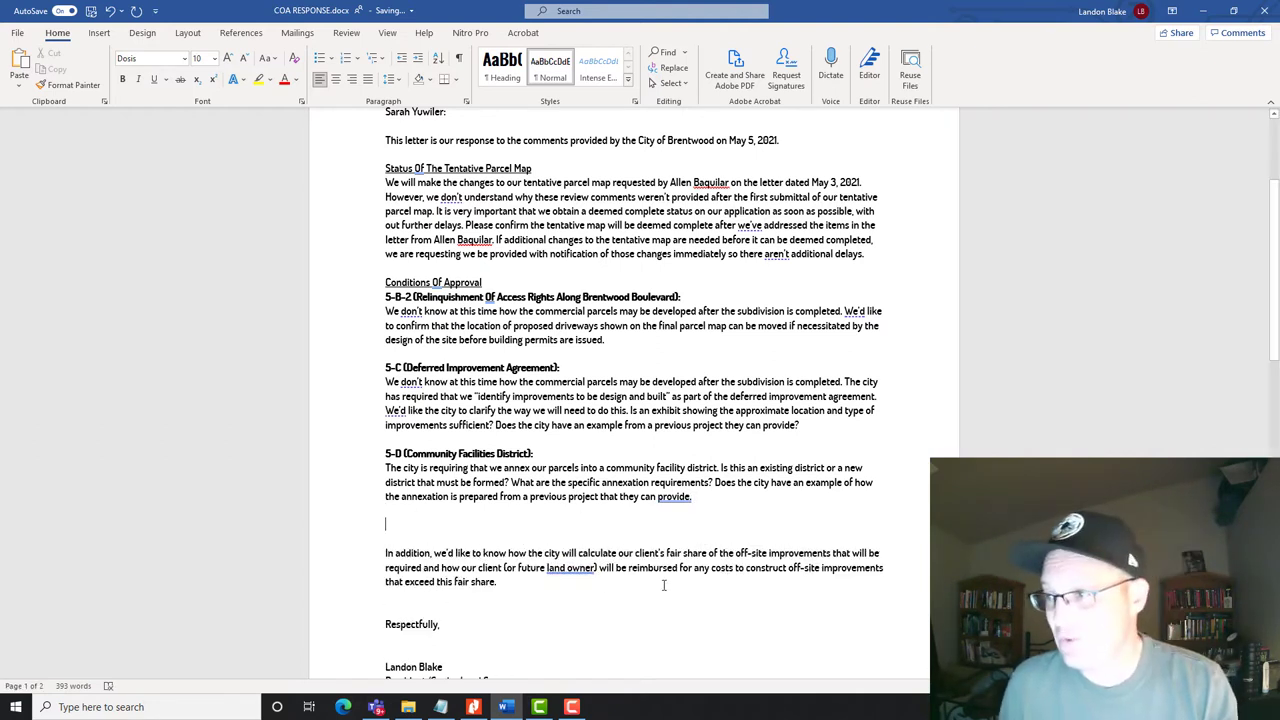
pyautogui.click(730, 500)
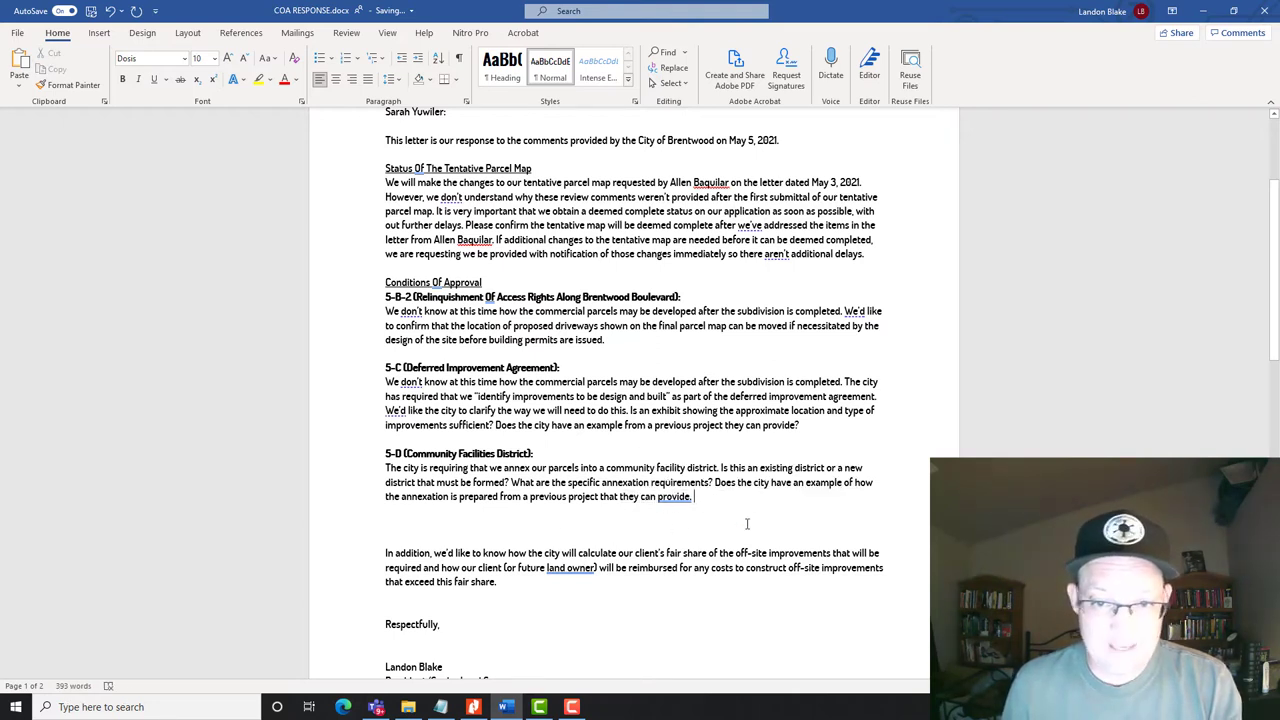
pyautogui.press('BackSpace')
pyautogui.write('?')
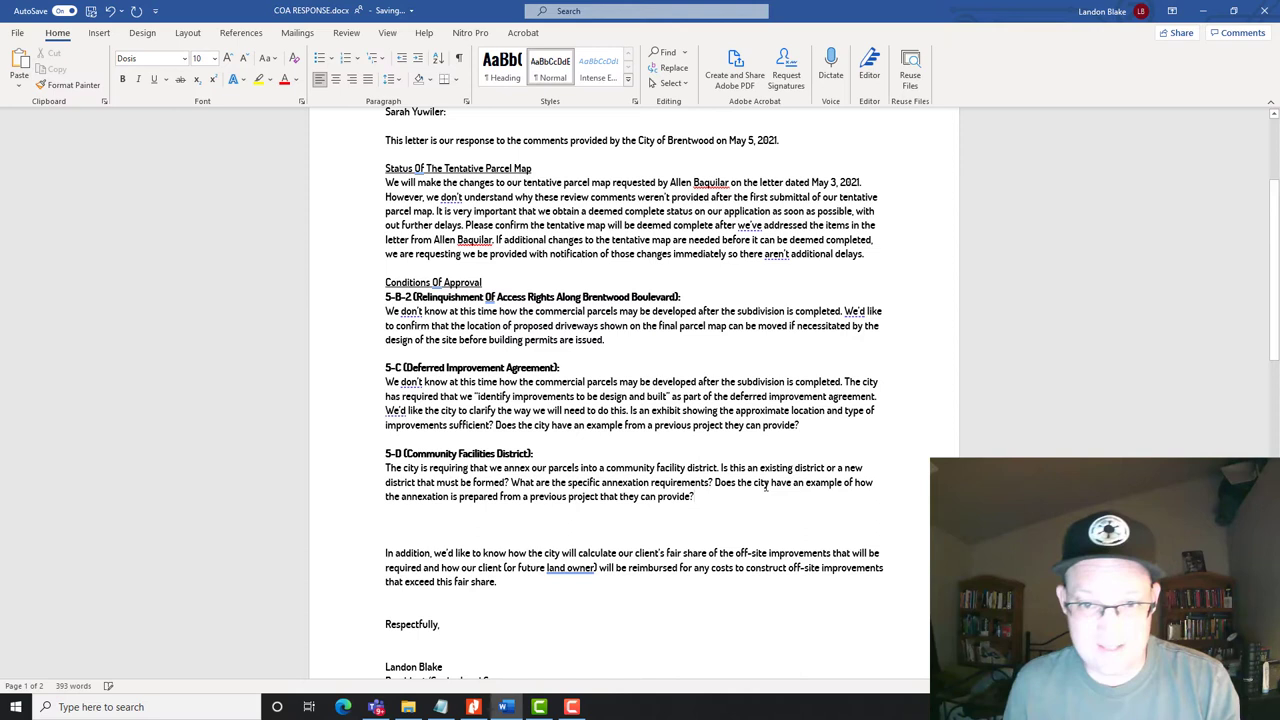
# Paste two copies of the 5-D section below it, renumbered 5-E and 5-F.
pyautogui.moveTo(696, 497); pyautogui.dragTo(386, 453)
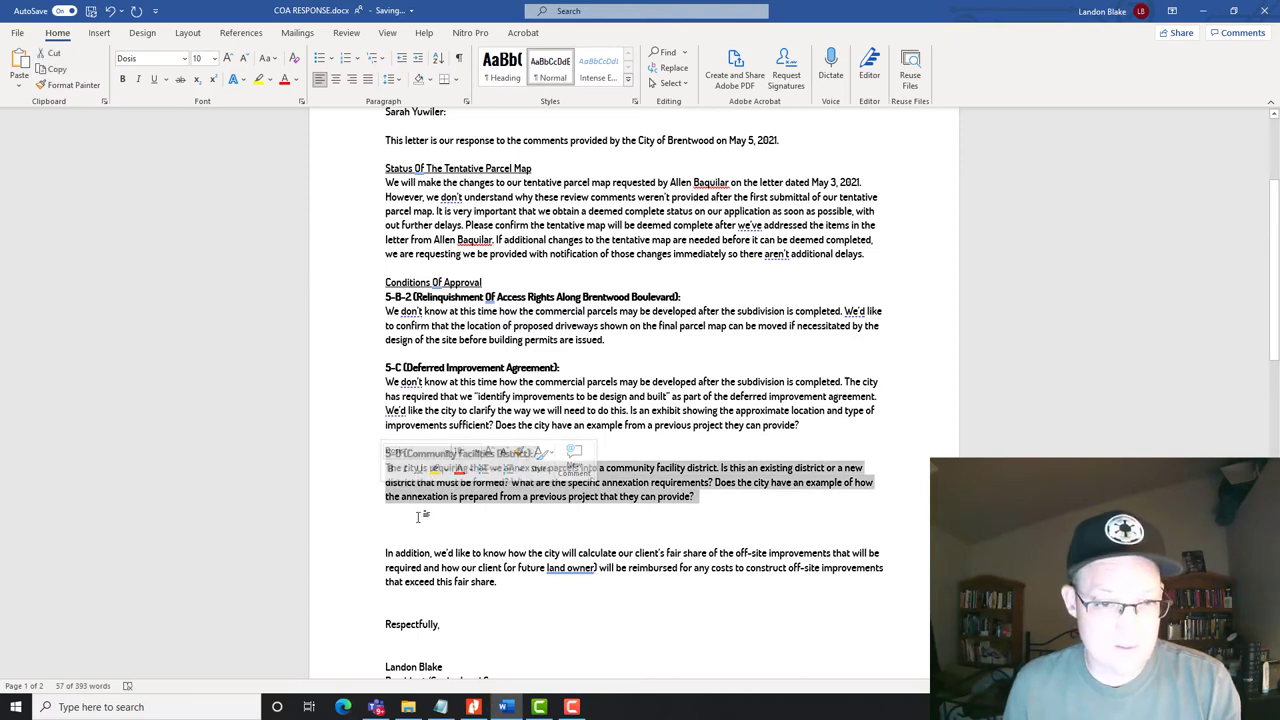
pyautogui.hotkey('ctrl', 'c')
pyautogui.click(384, 512)
pyautogui.hotkey('ctrl', 'v')
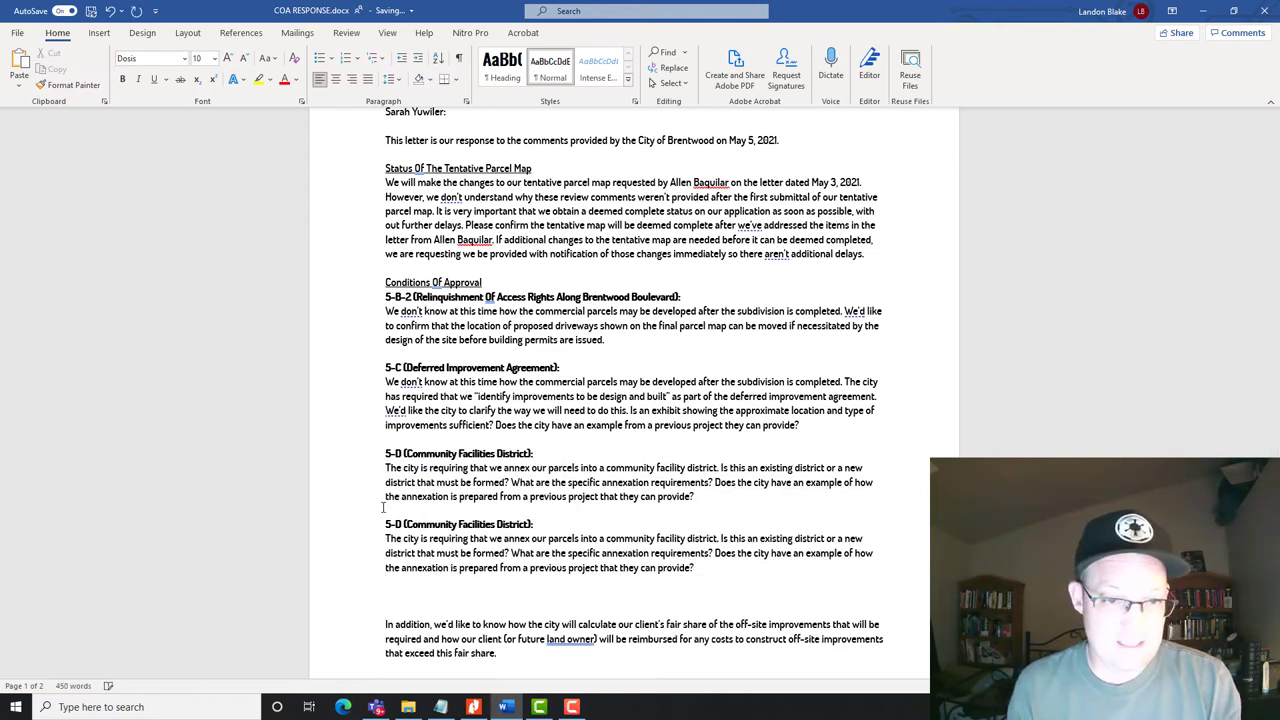
pyautogui.hotkey('ctrl', 'v')
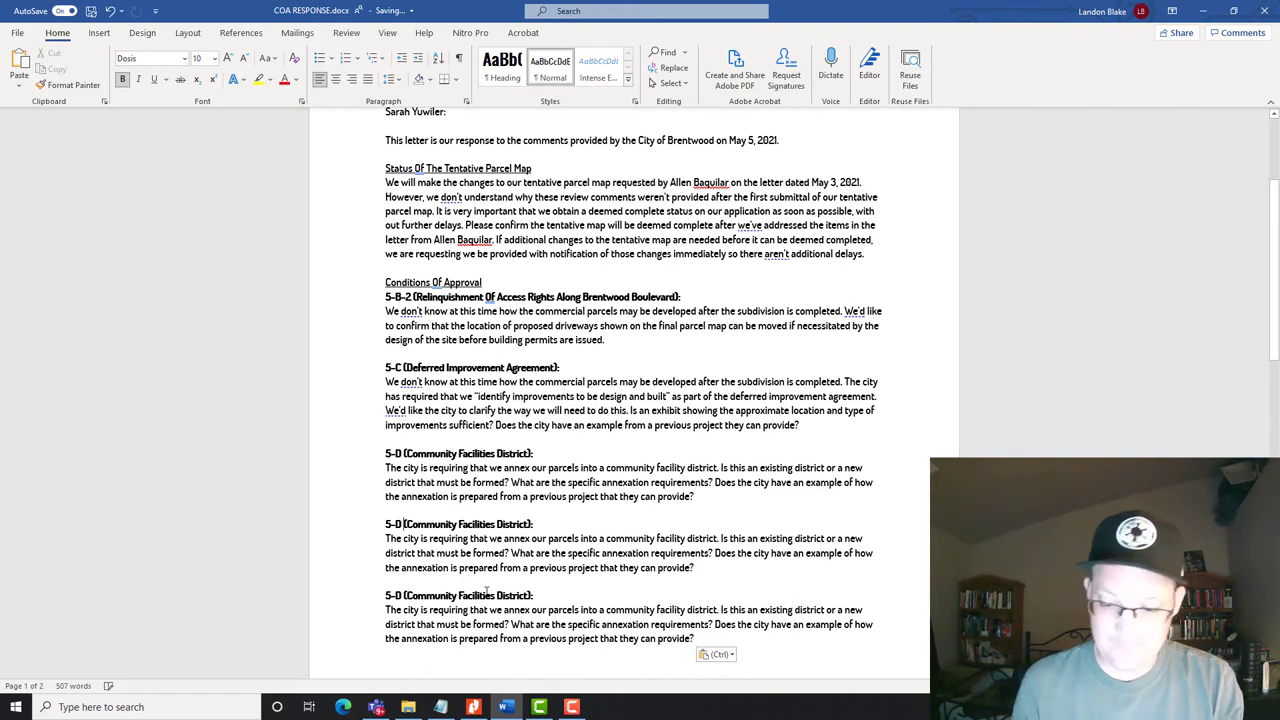
pyautogui.press('BackSpace')
pyautogui.write('E')
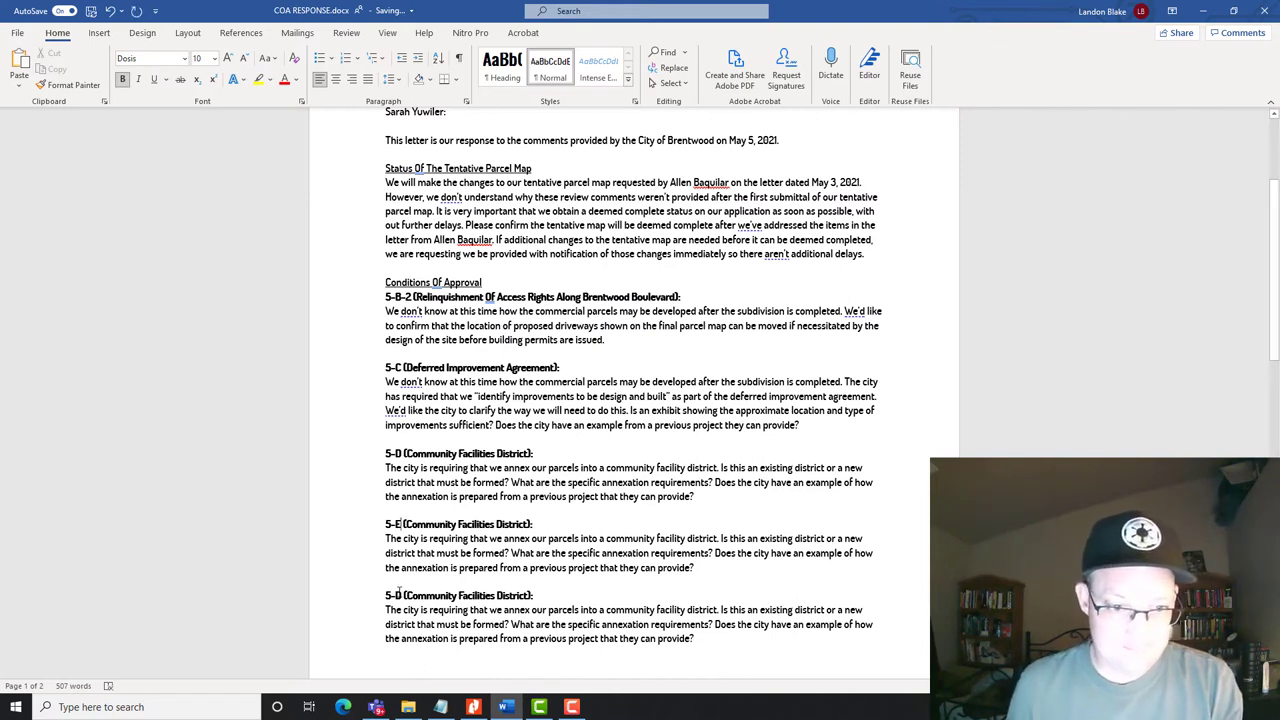
pyautogui.click(398, 595)
pyautogui.press('BackSpace')
pyautogui.write('F')
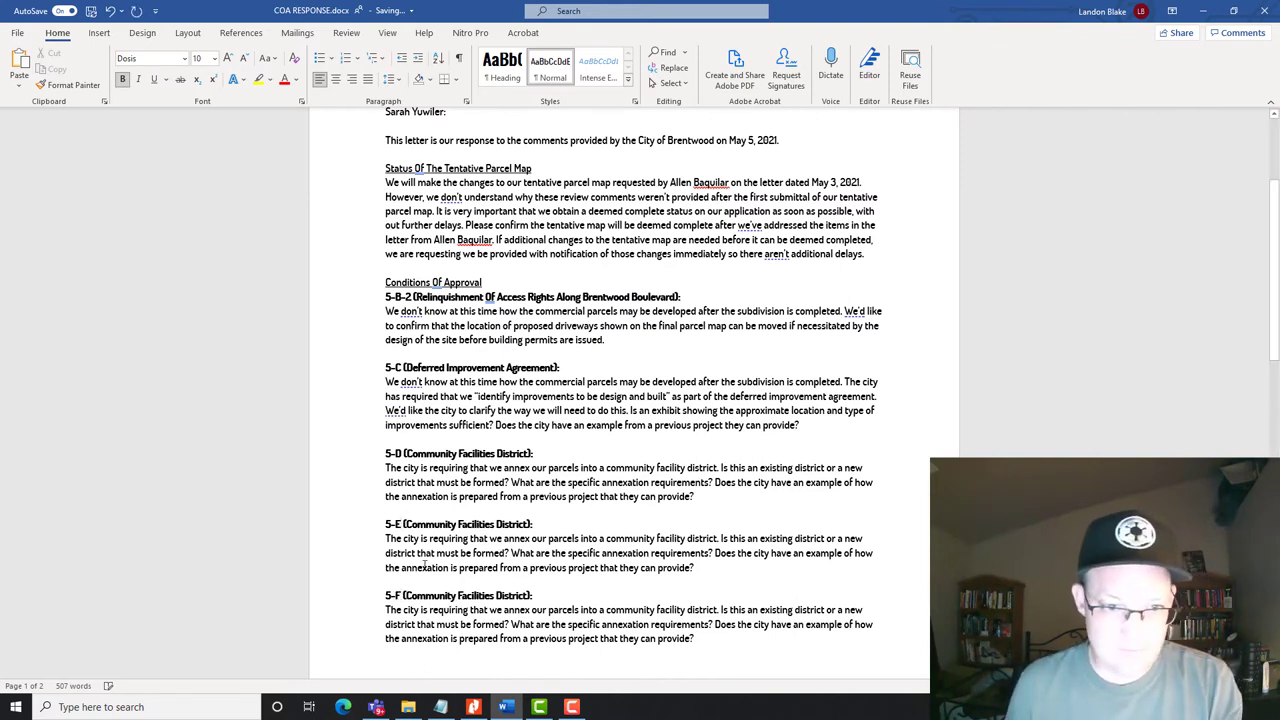
# Change 5-E's heading and paragraph to 'Lighting and Landscape Maintenance District'.
pyautogui.moveTo(404, 525); pyautogui.dragTo(494, 525)
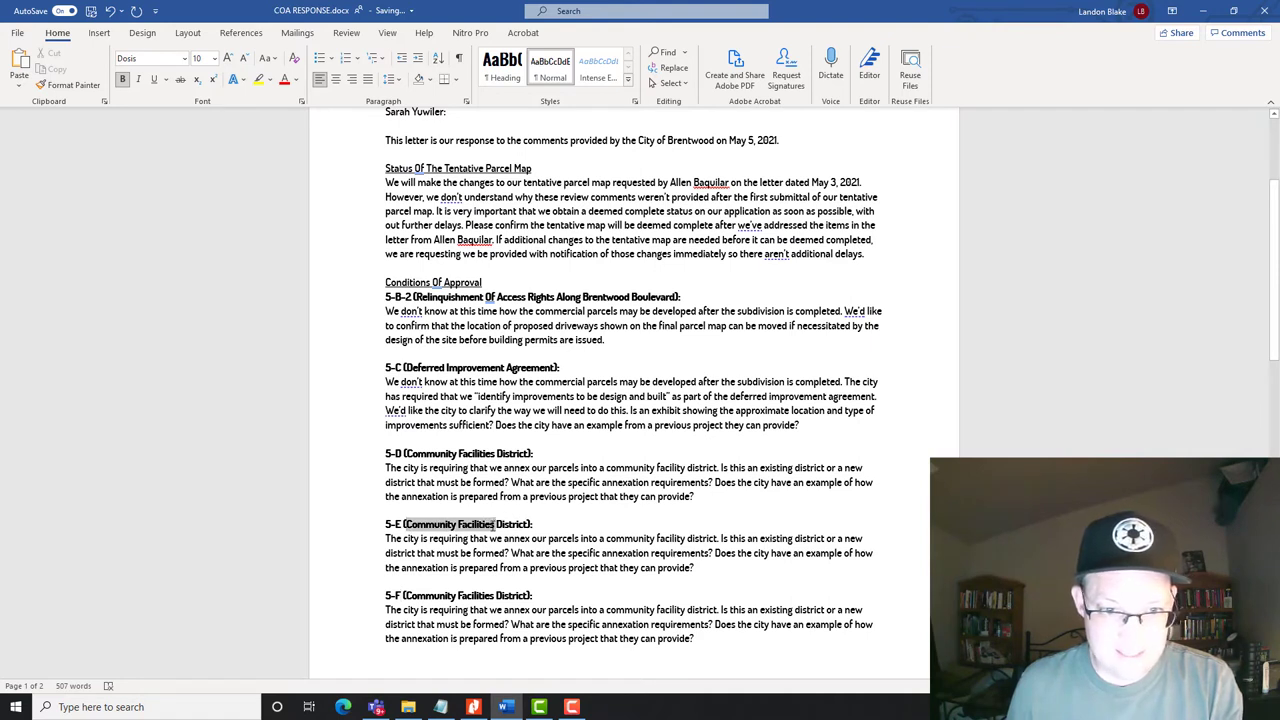
pyautogui.write('Lighting')
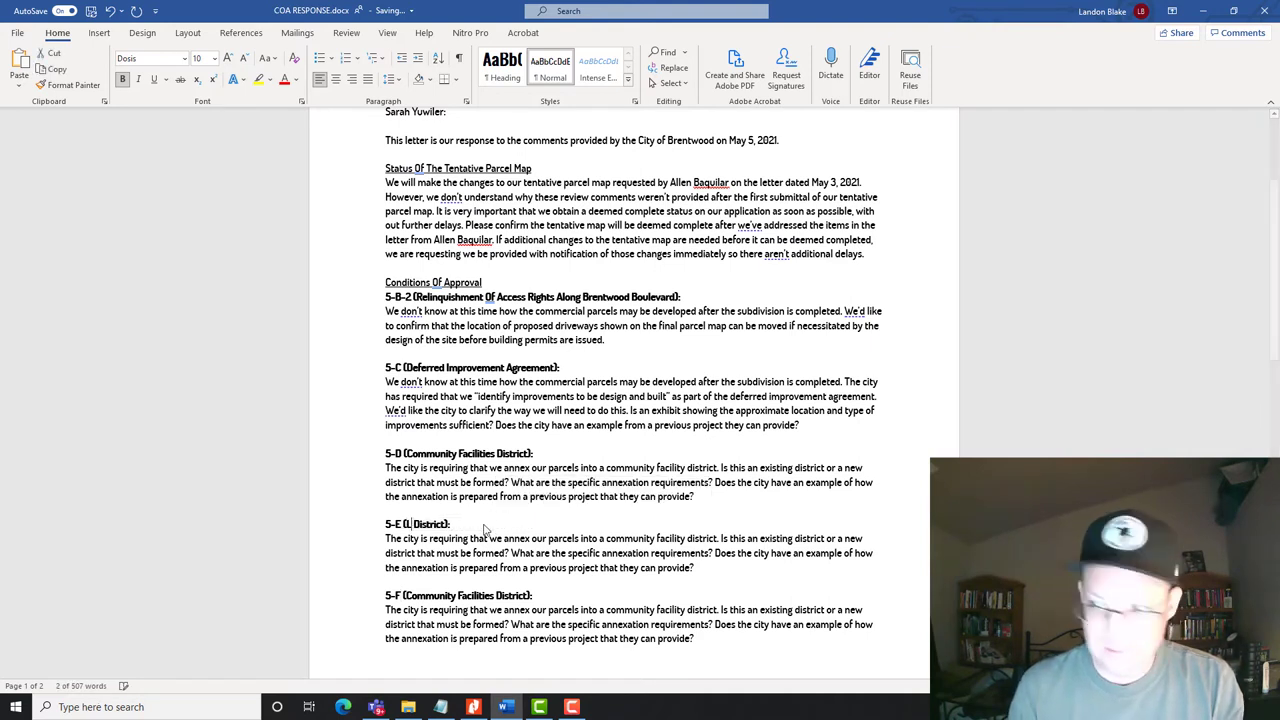
pyautogui.write(' and Landscape Ma')
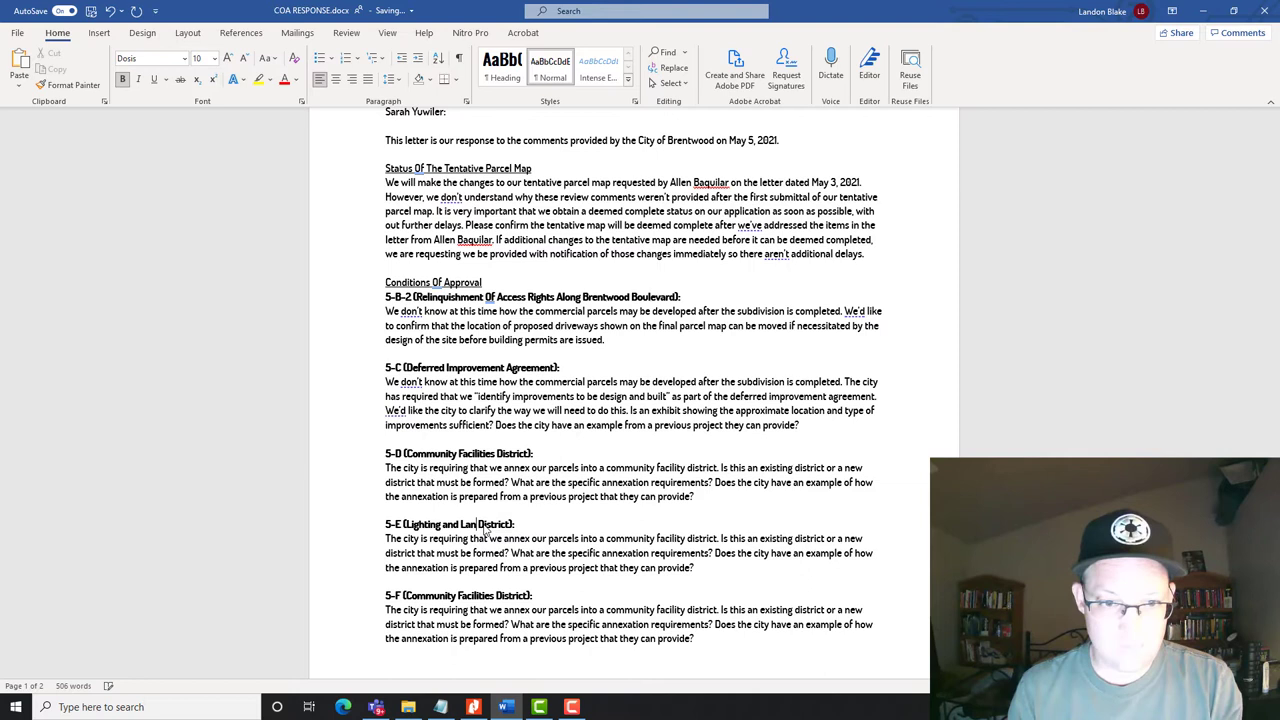
pyautogui.write('intenan')
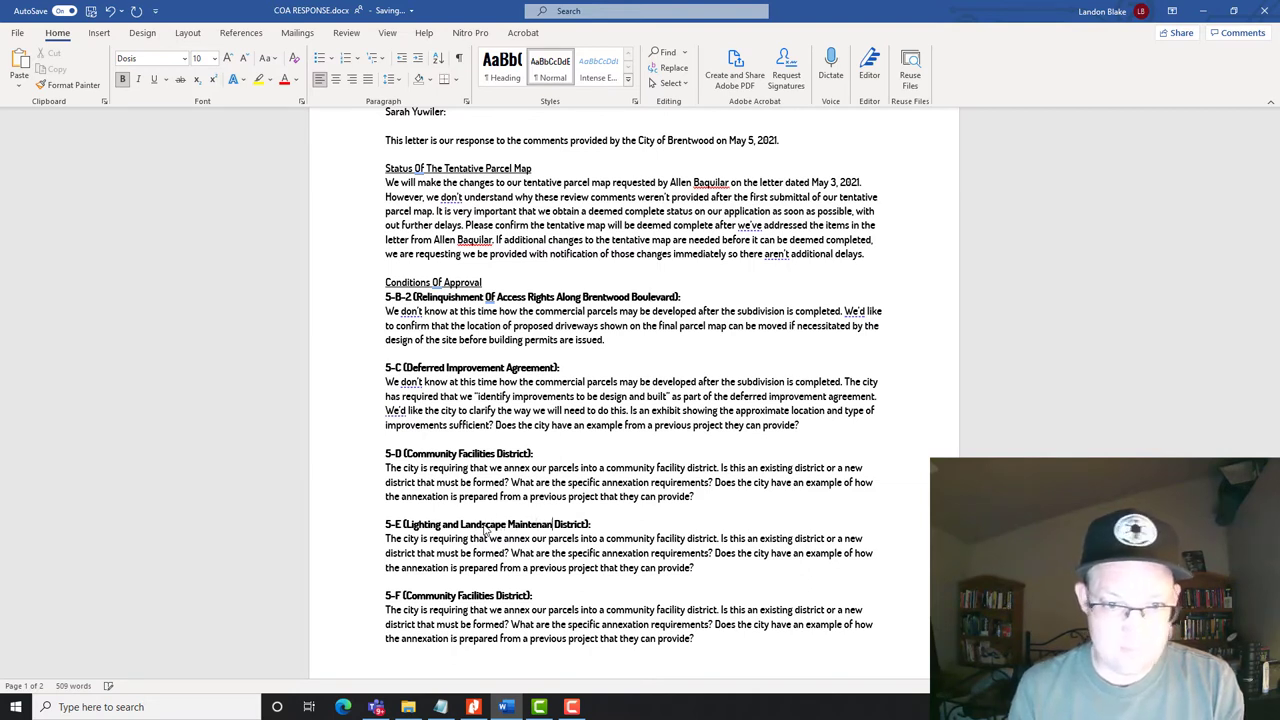
pyautogui.write('ce')
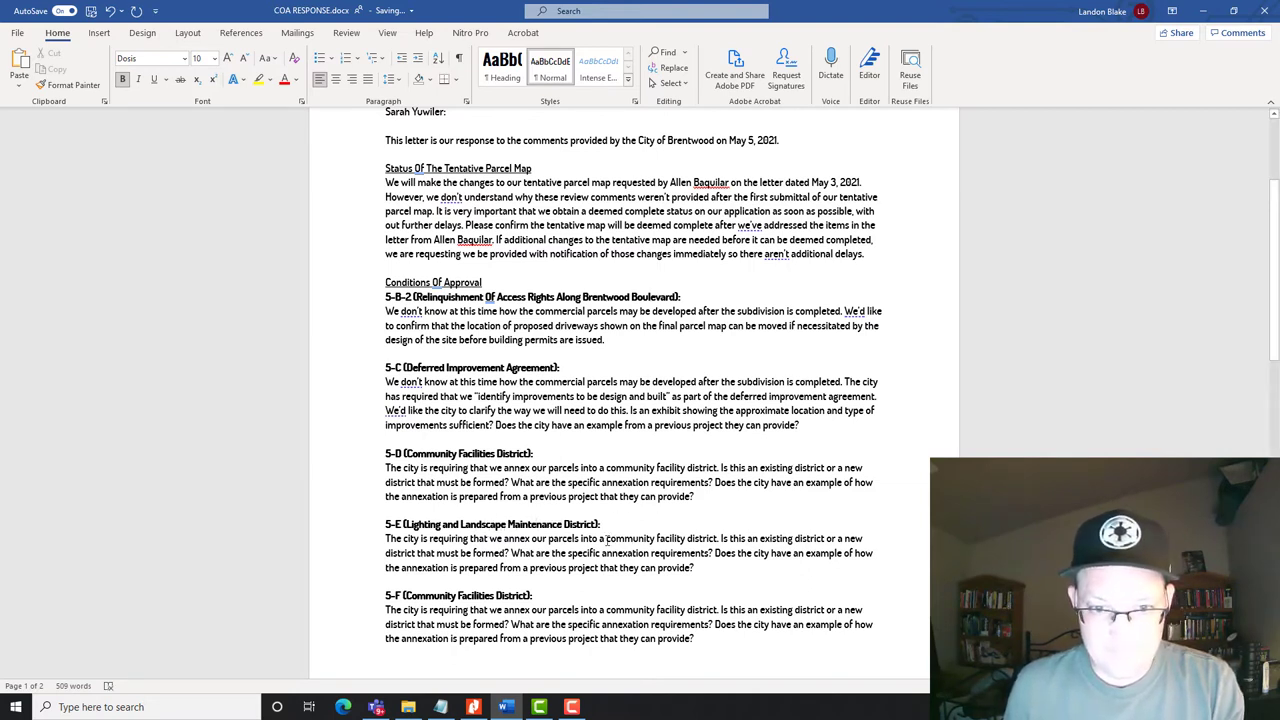
pyautogui.moveTo(606, 540); pyautogui.dragTo(693, 540)
pyautogui.write('lighting an')
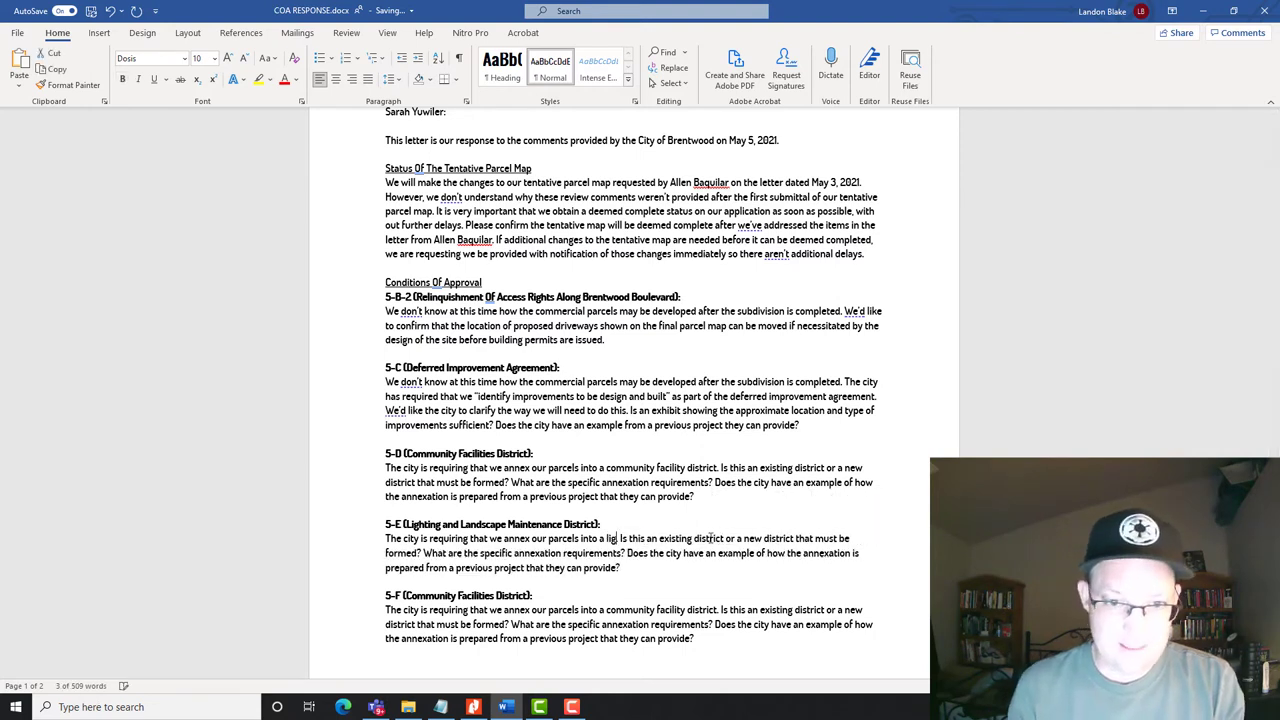
pyautogui.write('d landscape m')
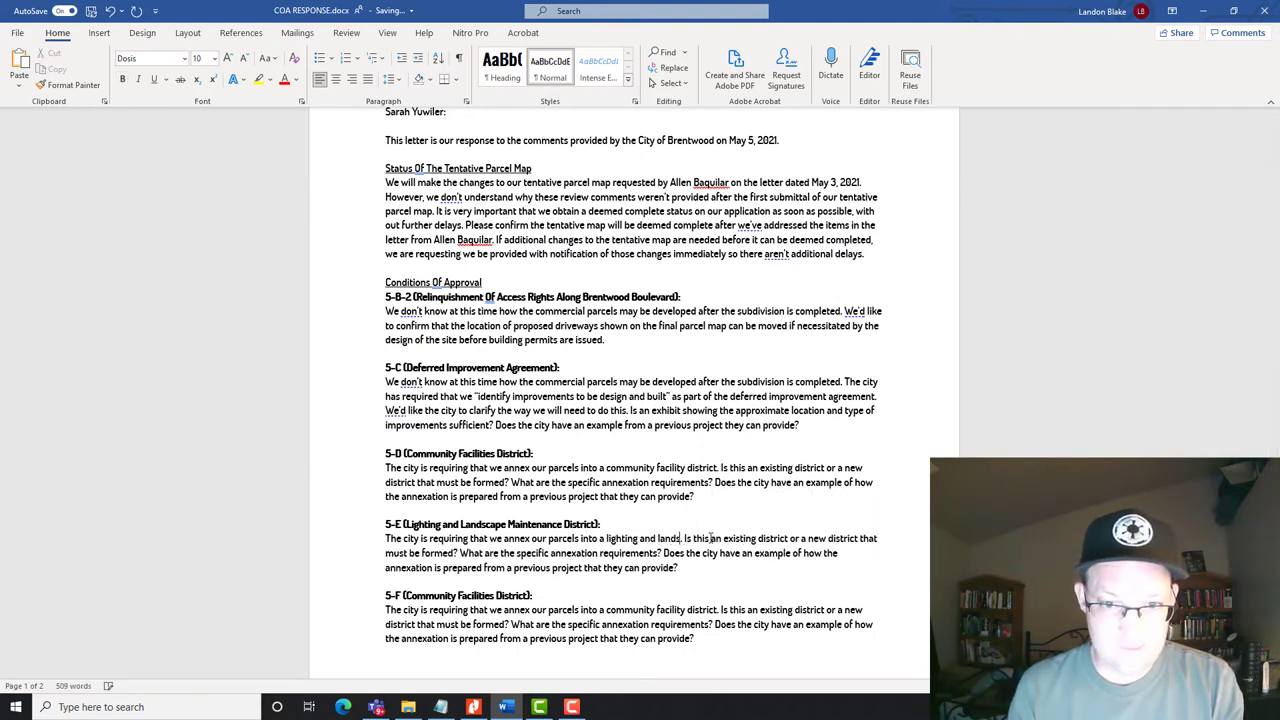
pyautogui.write('a')
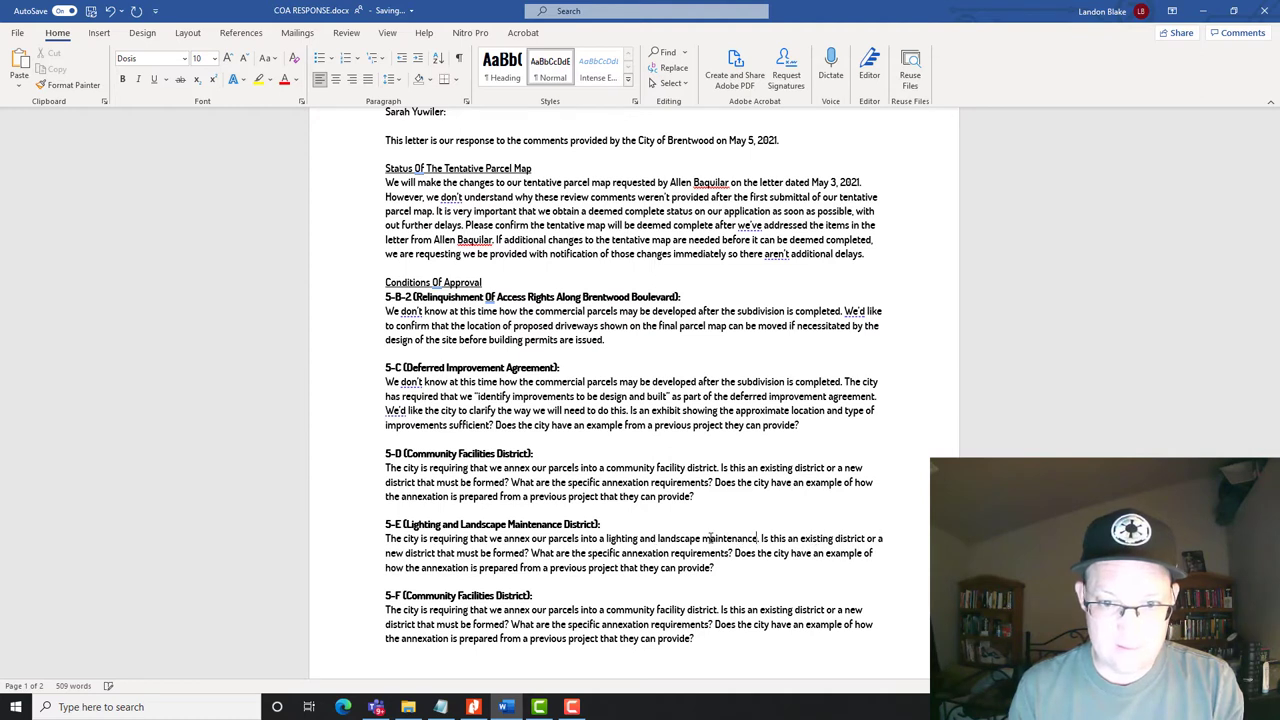
pyautogui.write('intenance district')
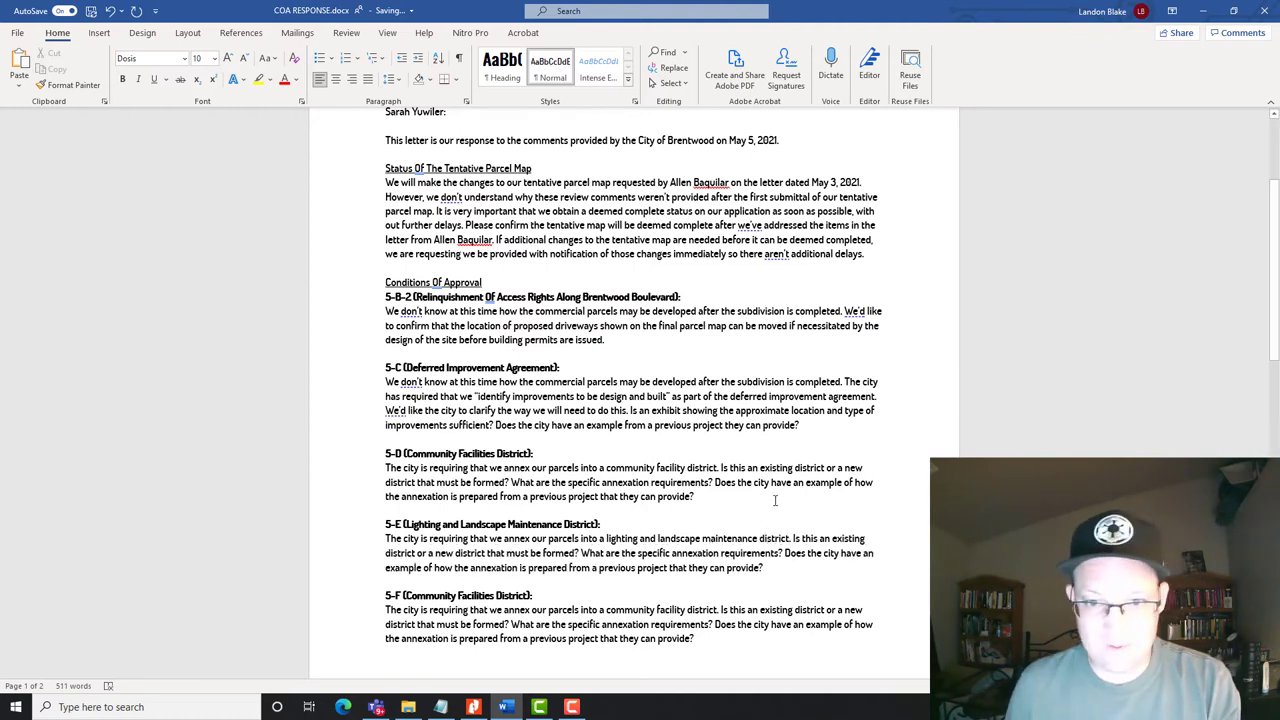
# Add 5-D questions on which on-site improvements the district maintains and its annual assessments.
pyautogui.click(771, 500)
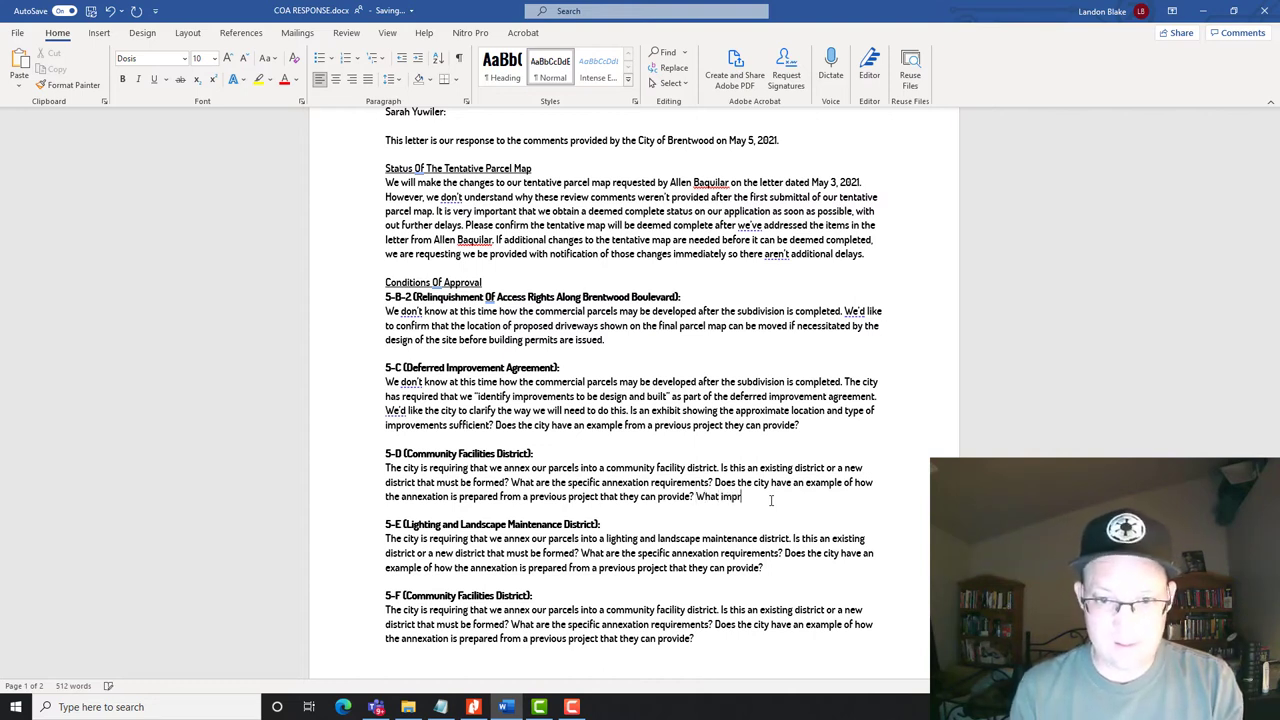
pyautogui.write('What improvements (on-site')
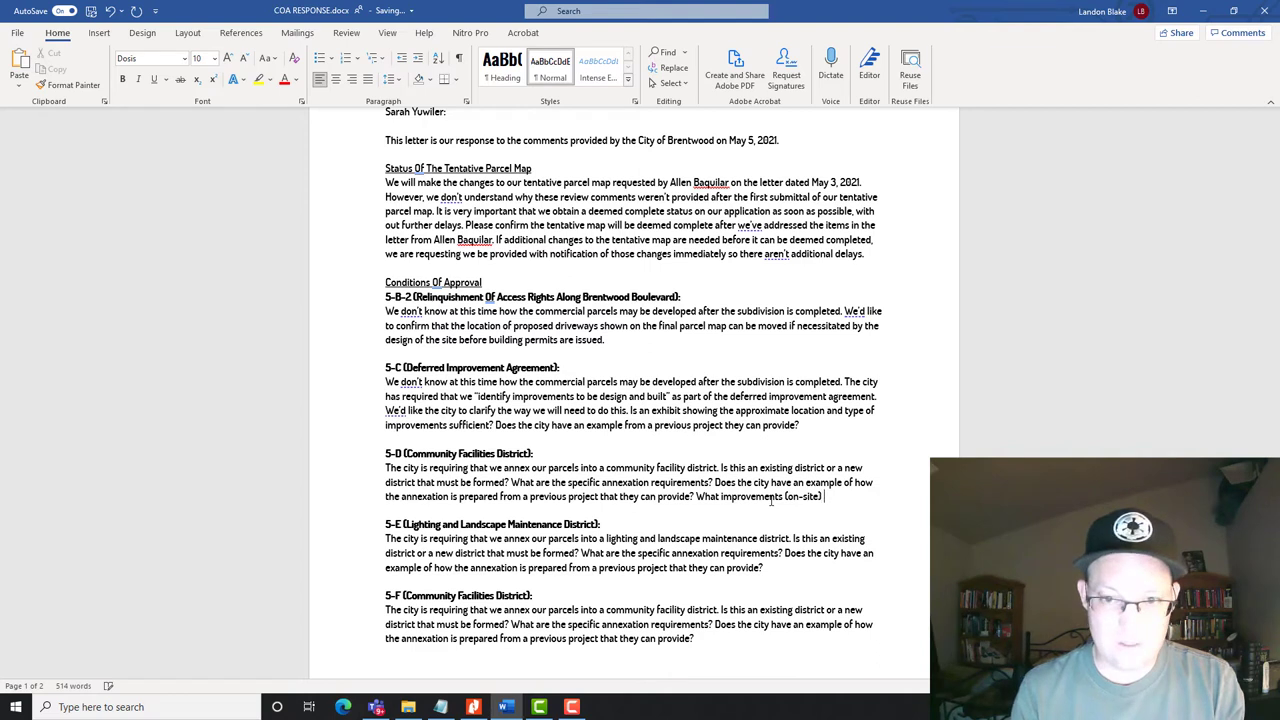
pyautogui.write(') will be maintained')
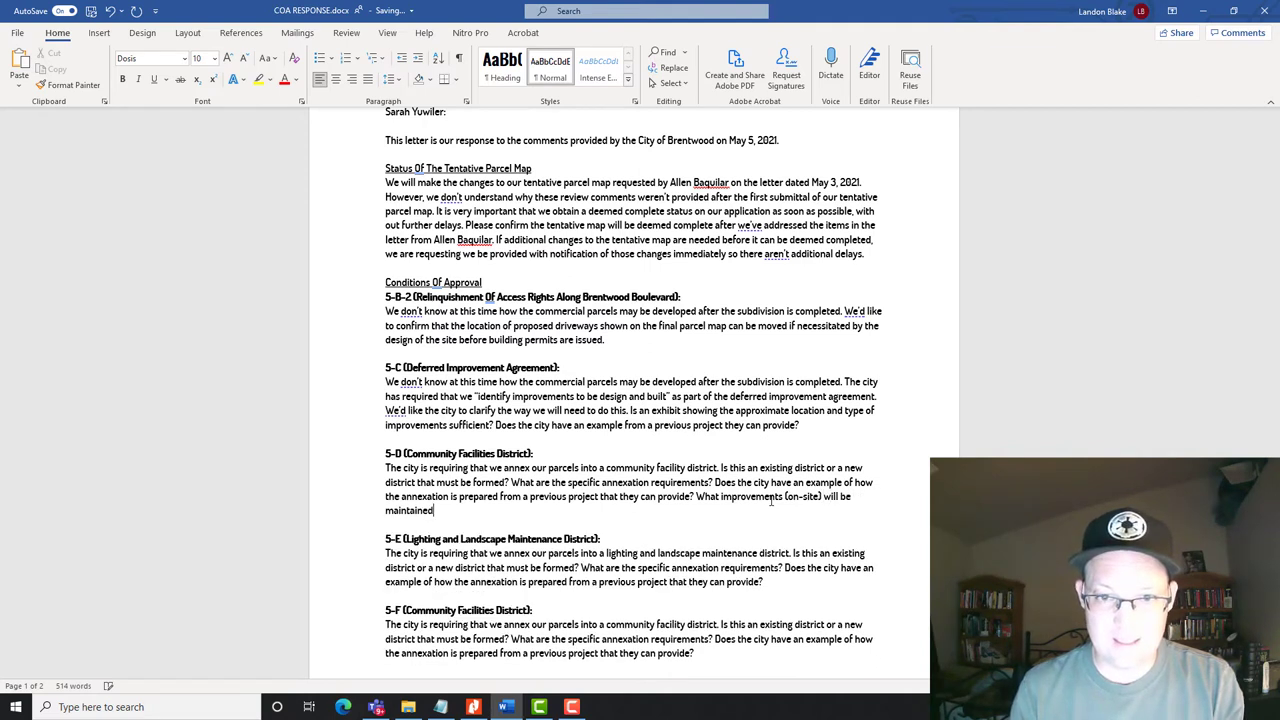
pyautogui.write(' by the di')
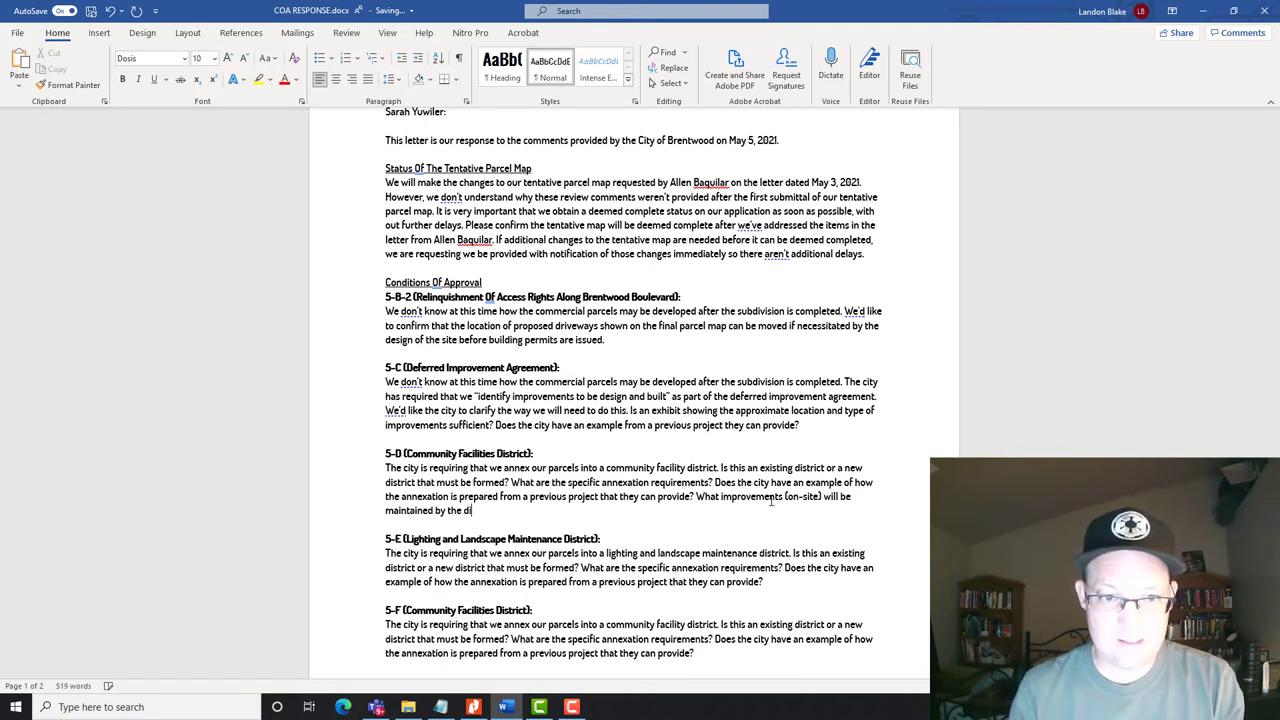
pyautogui.write('strict? What will the annual')
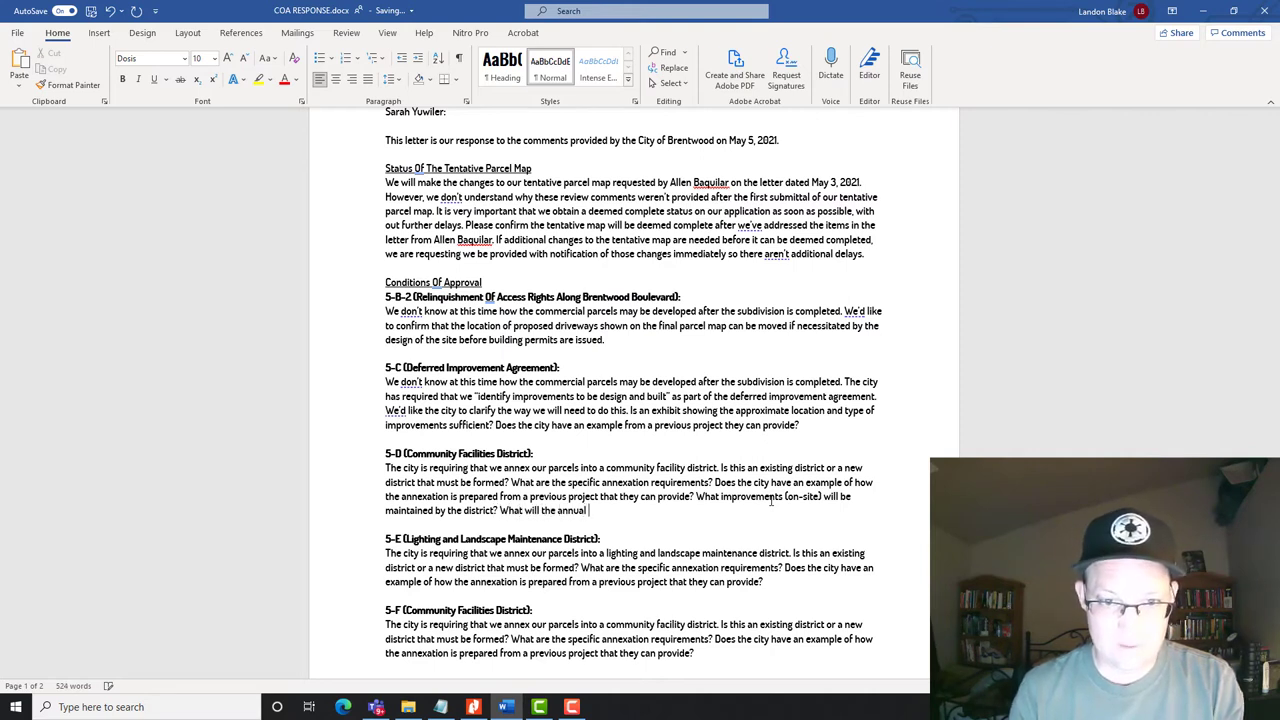
pyautogui.write(' assessments fo')
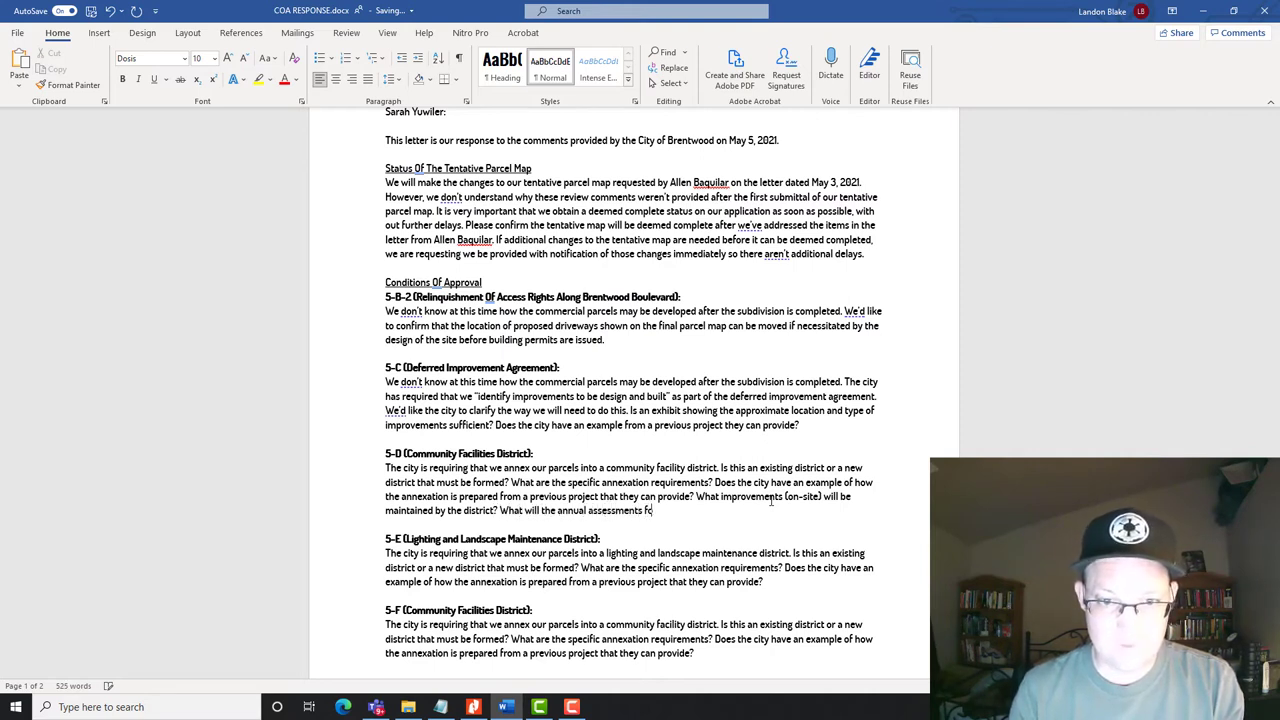
pyautogui.write(' r')
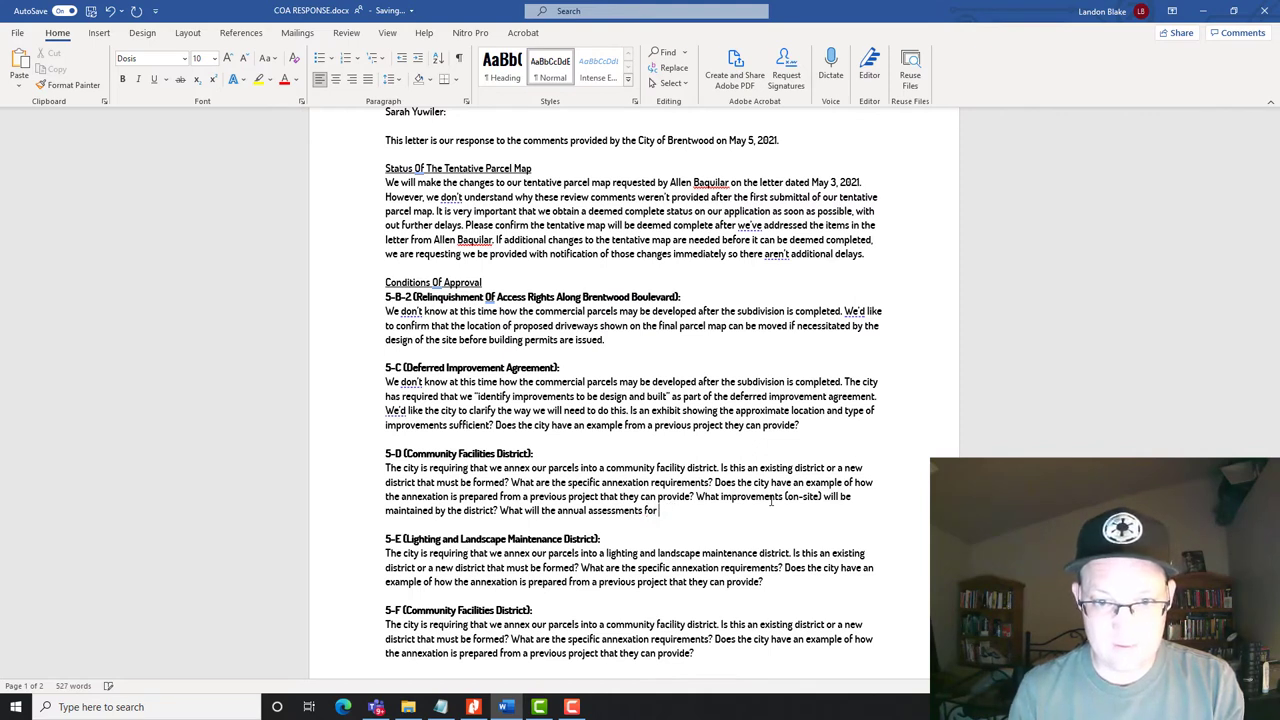
pyautogui.write('this maintenance be?')
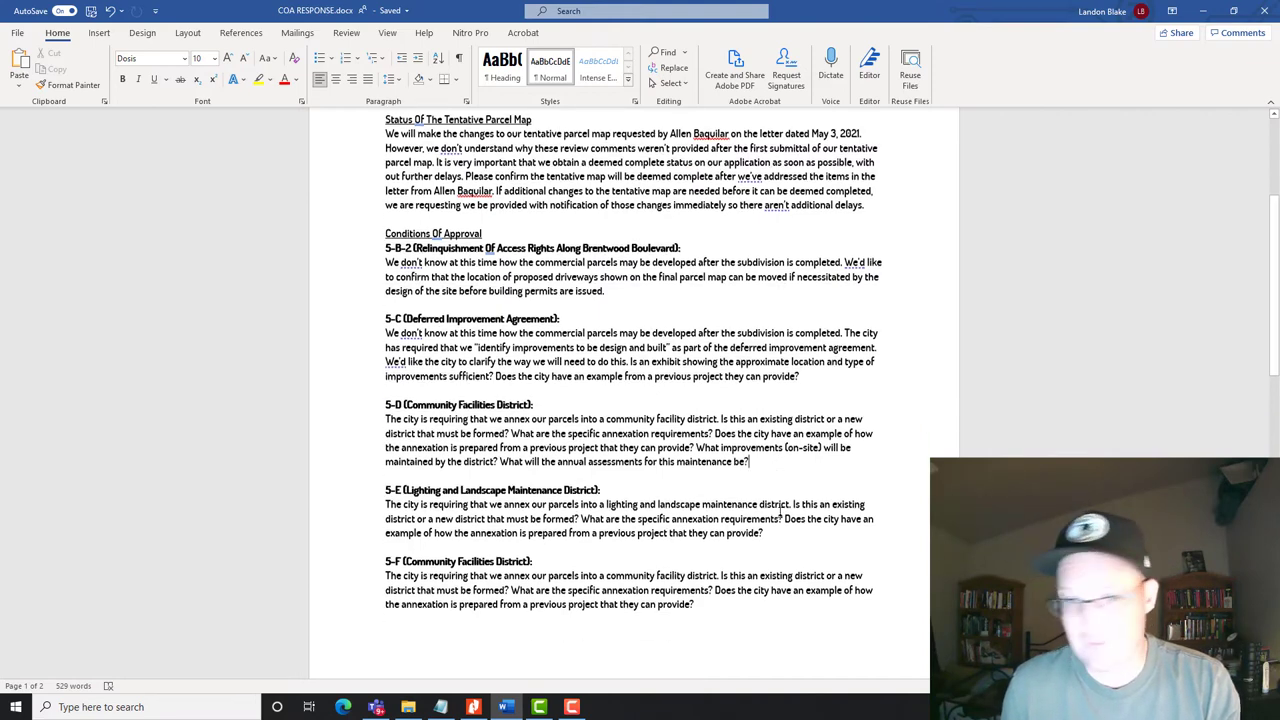
# Copy the two maintenance and assessment questions to the end of the 5-E paragraph.
pyautogui.scroll(-2, 744, 516)
pyautogui.moveTo(786, 440); pyautogui.dragTo(697, 421)
pyautogui.hotkey('ctrl', 'c')
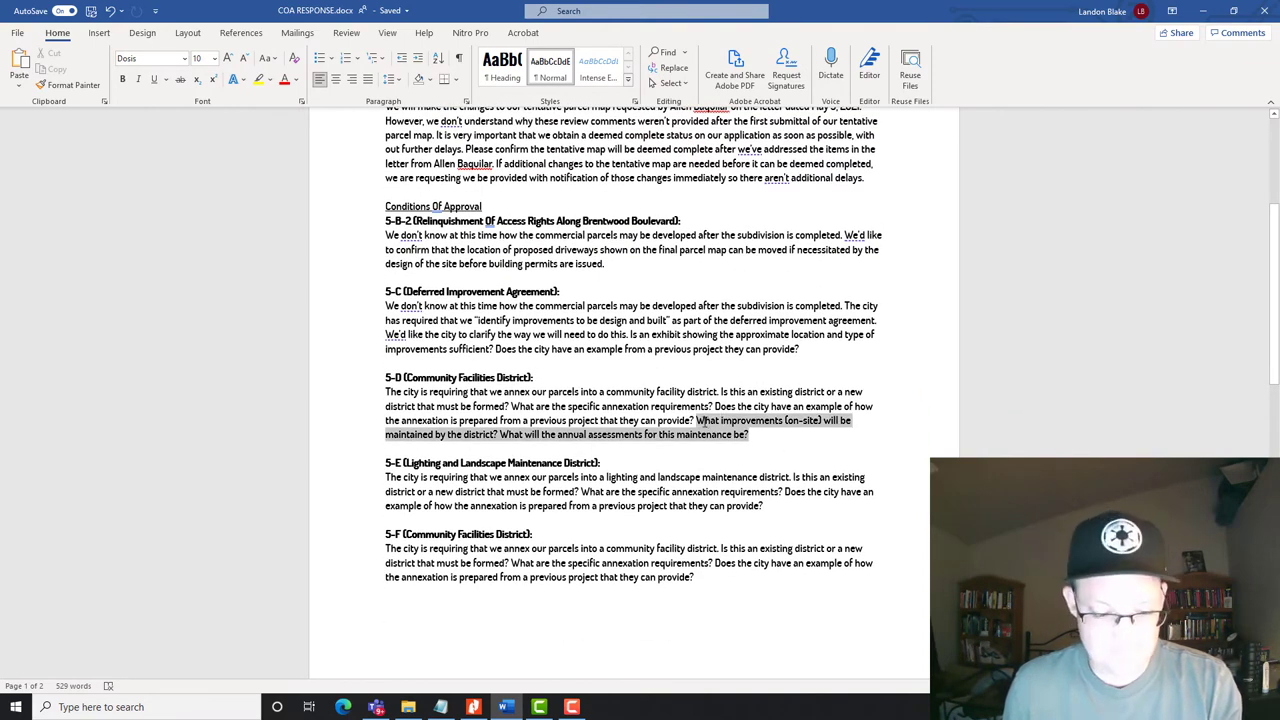
pyautogui.click(779, 507)
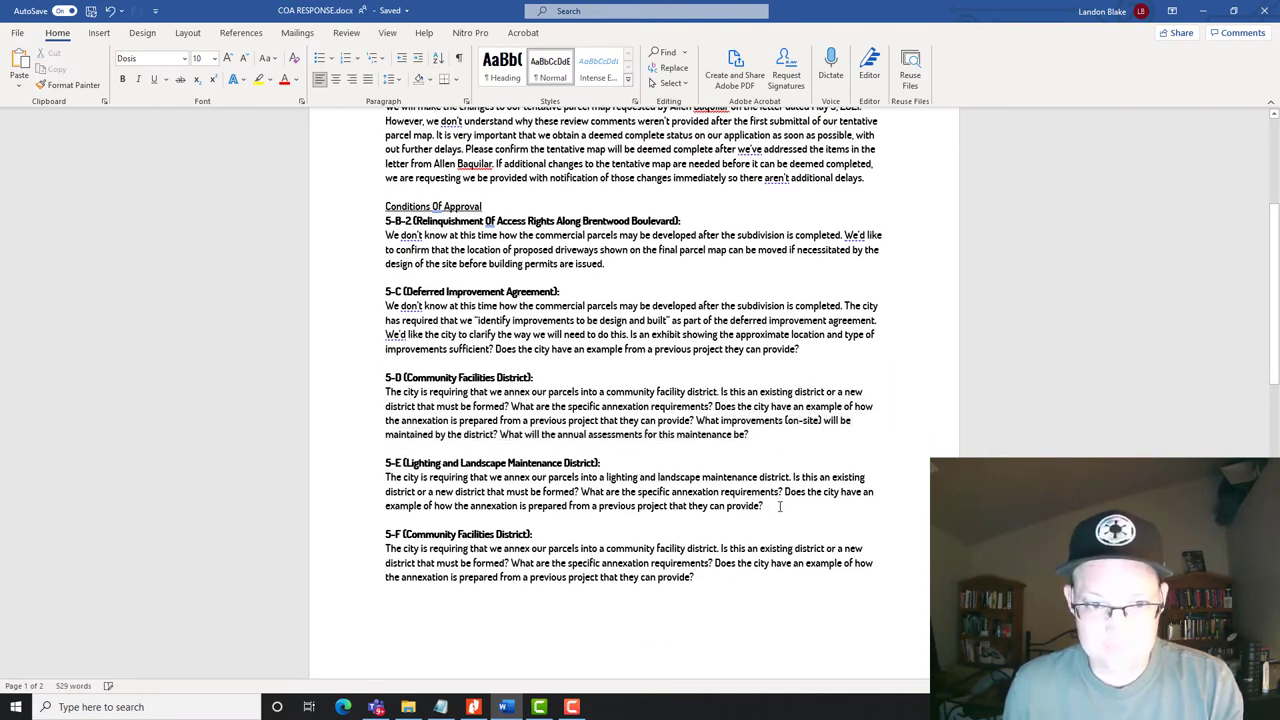
pyautogui.hotkey('ctrl', 'v')
pyautogui.scroll(-1, 618, 537)
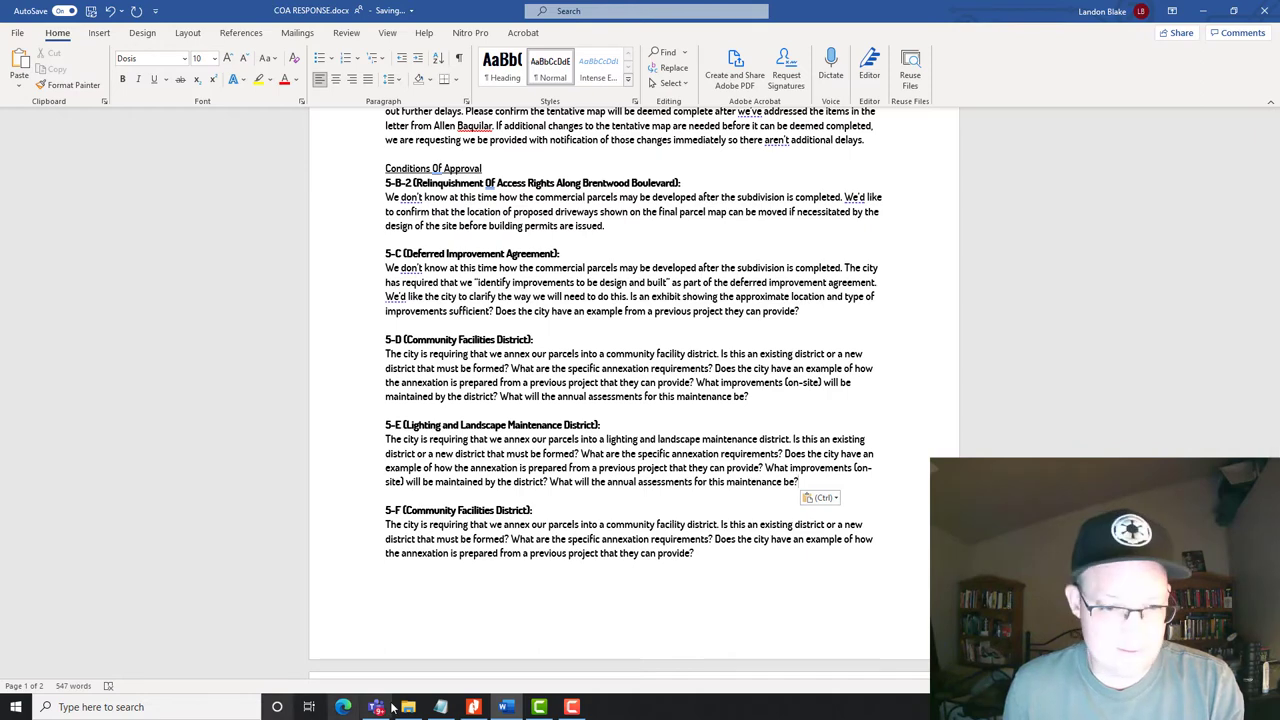
# Check the conditions letter and insert 'fire' before 'community' in the 5-F paragraph.
pyautogui.click(476, 708)
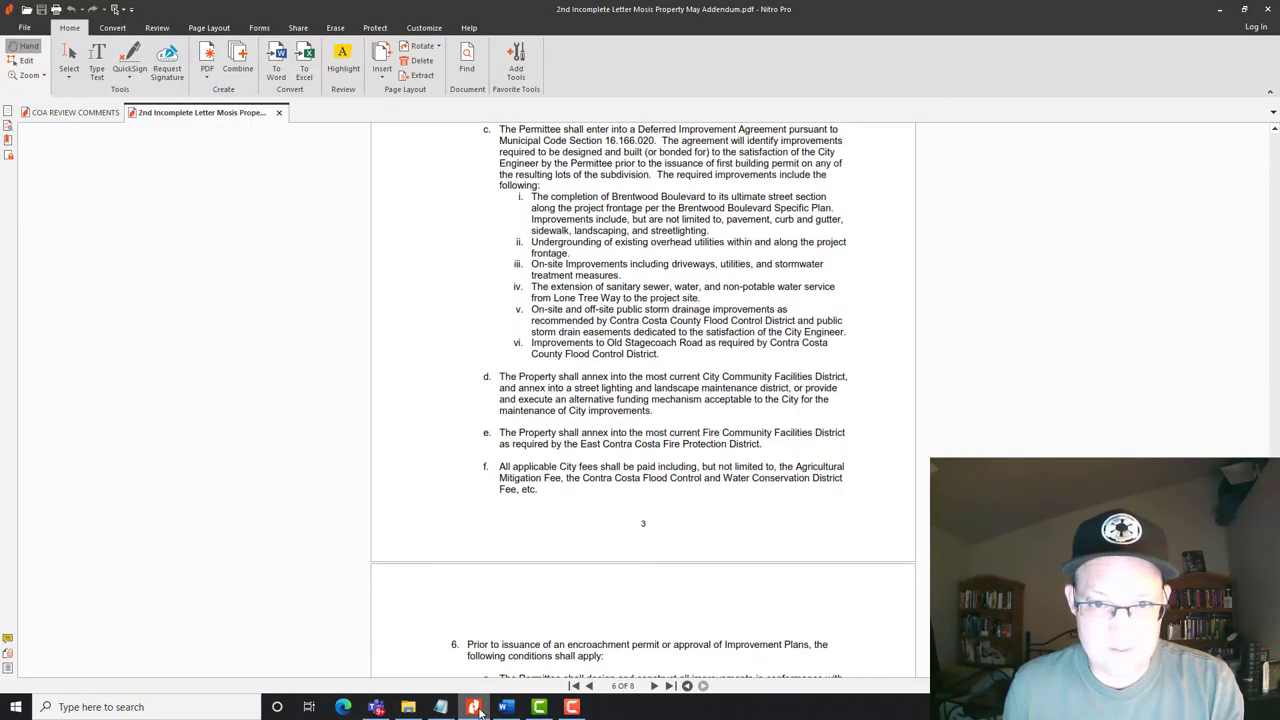
pyautogui.click(476, 708)
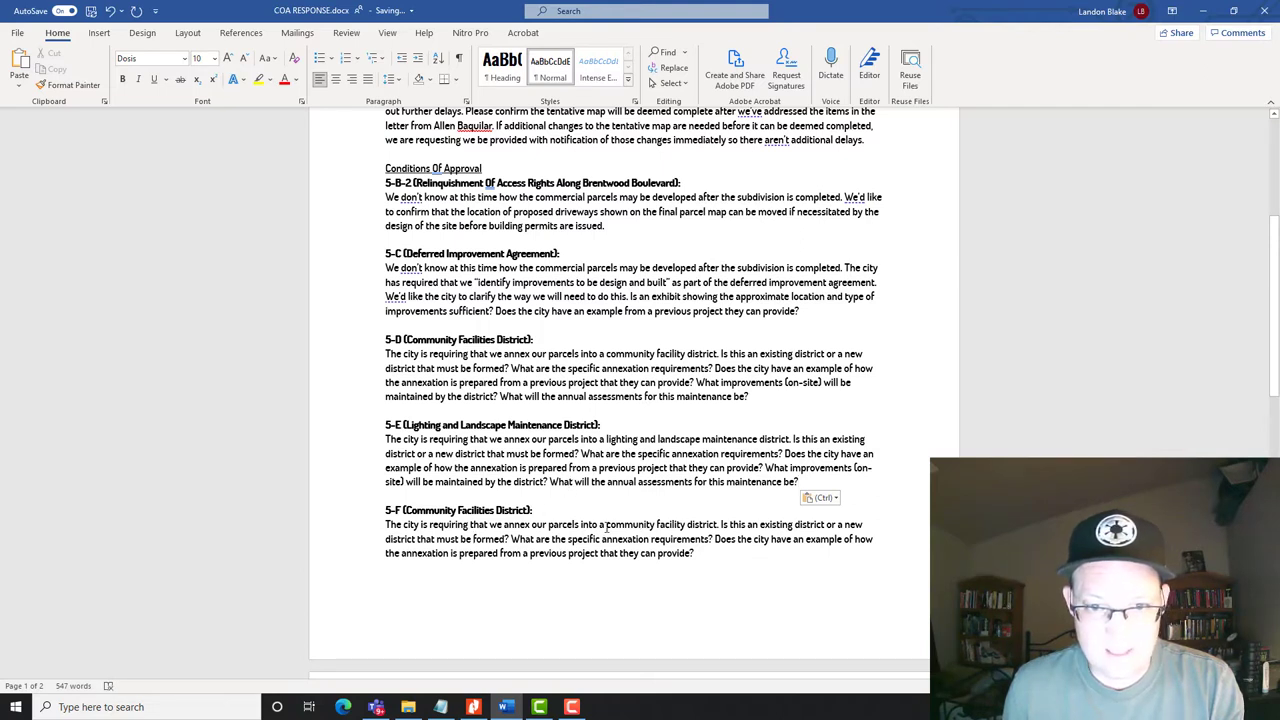
pyautogui.write('fire')
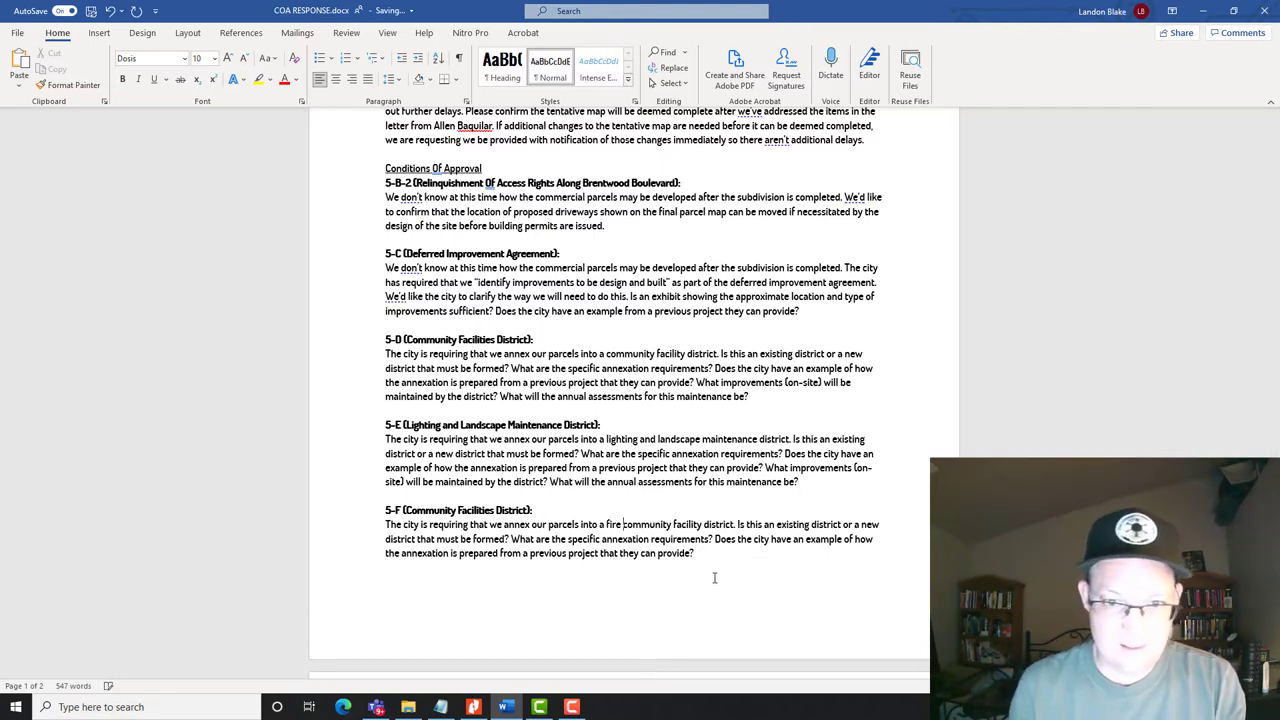
pyautogui.click(474, 708)
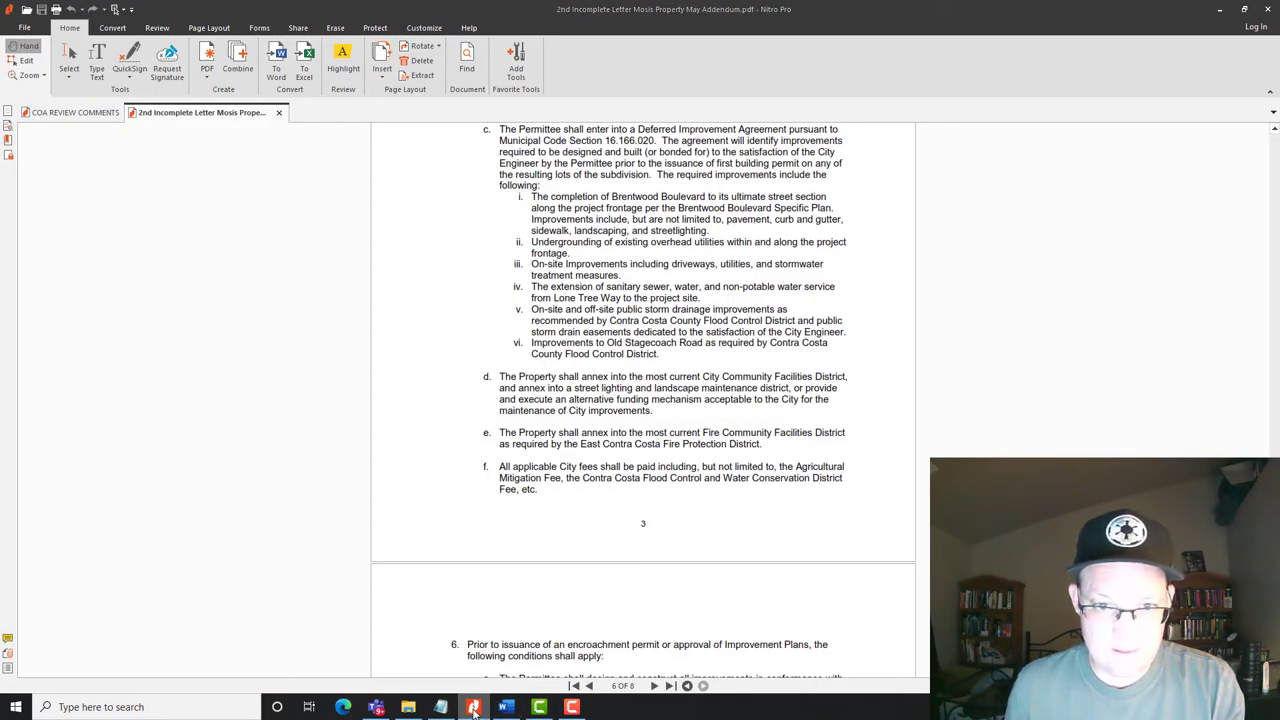
pyautogui.click(474, 708)
# Copy the 5-E annual assessments question to the end of the 5-F paragraph.
pyautogui.scroll(-1, 862, 487)
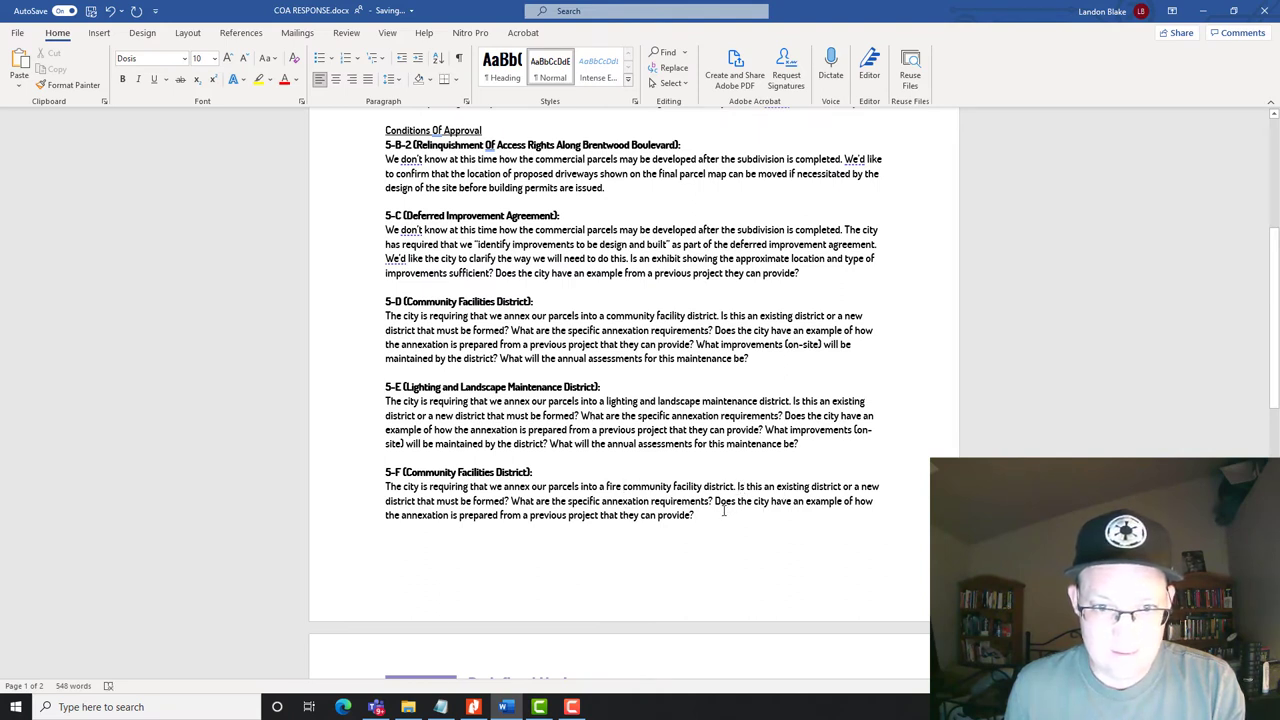
pyautogui.click(724, 511)
pyautogui.moveTo(800, 444); pyautogui.dragTo(550, 444)
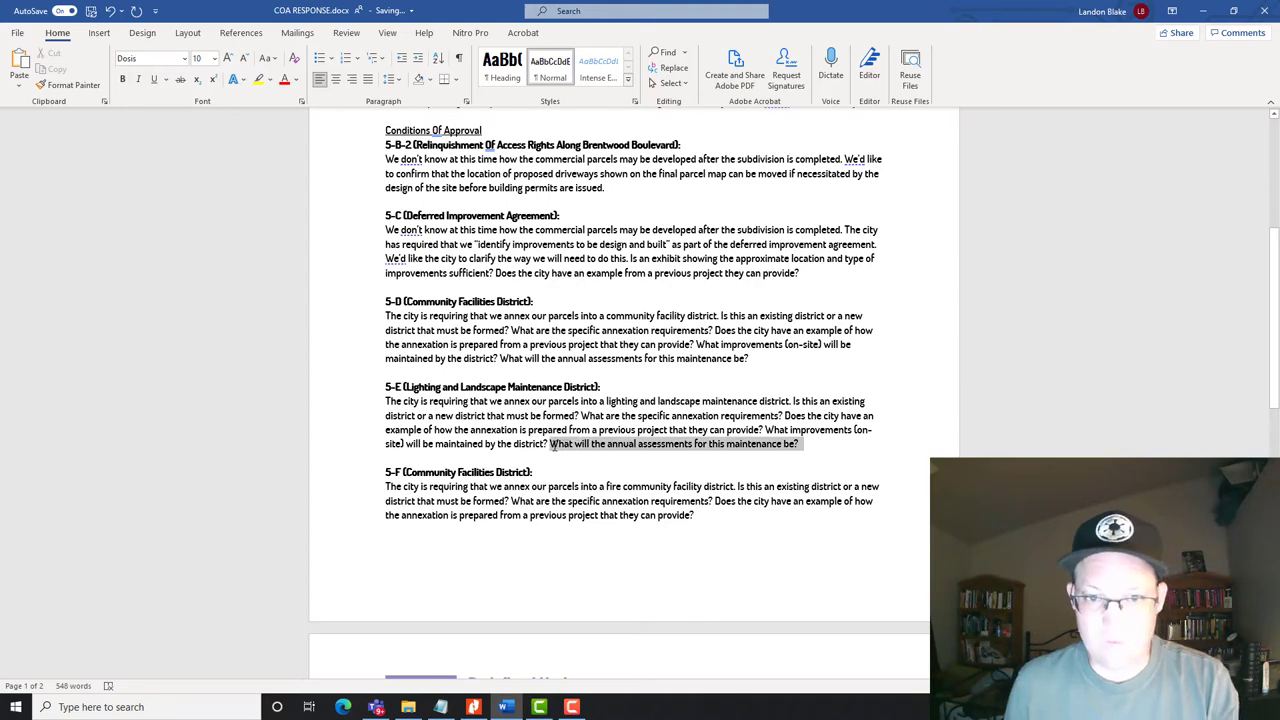
pyautogui.hotkey('ctrl', 'c')
pyautogui.click(714, 516)
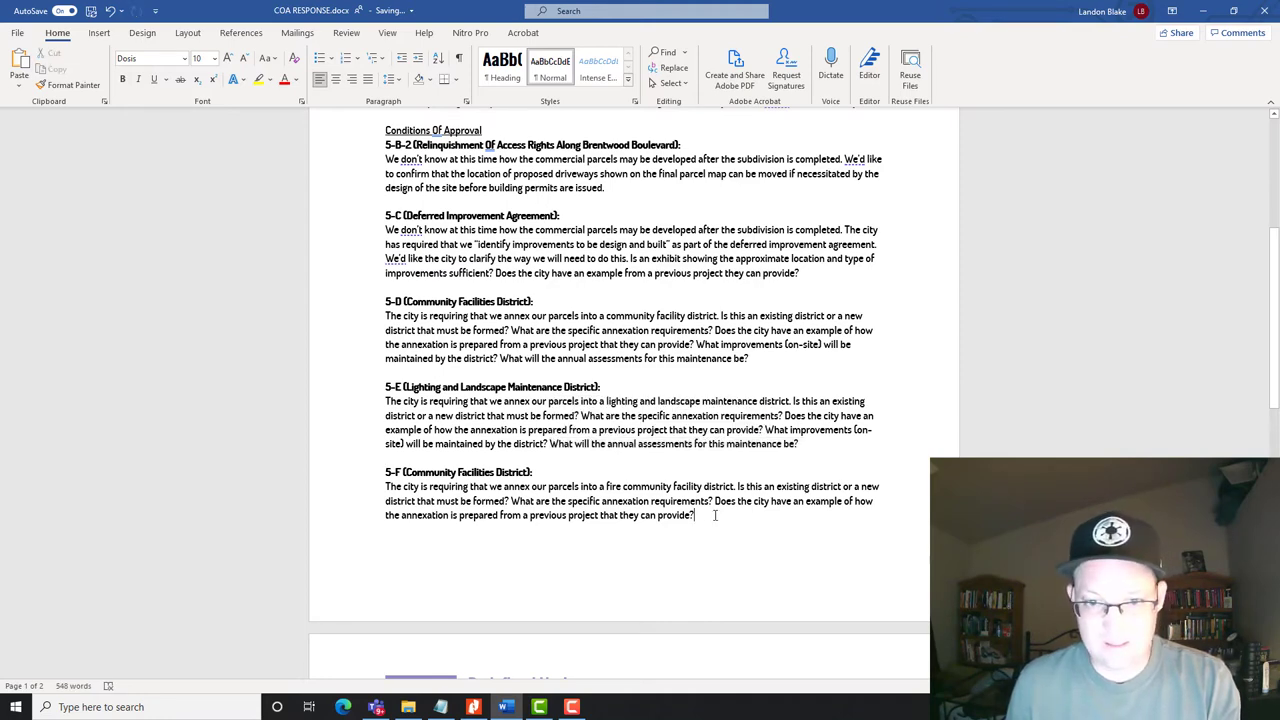
pyautogui.hotkey('ctrl', 'v')
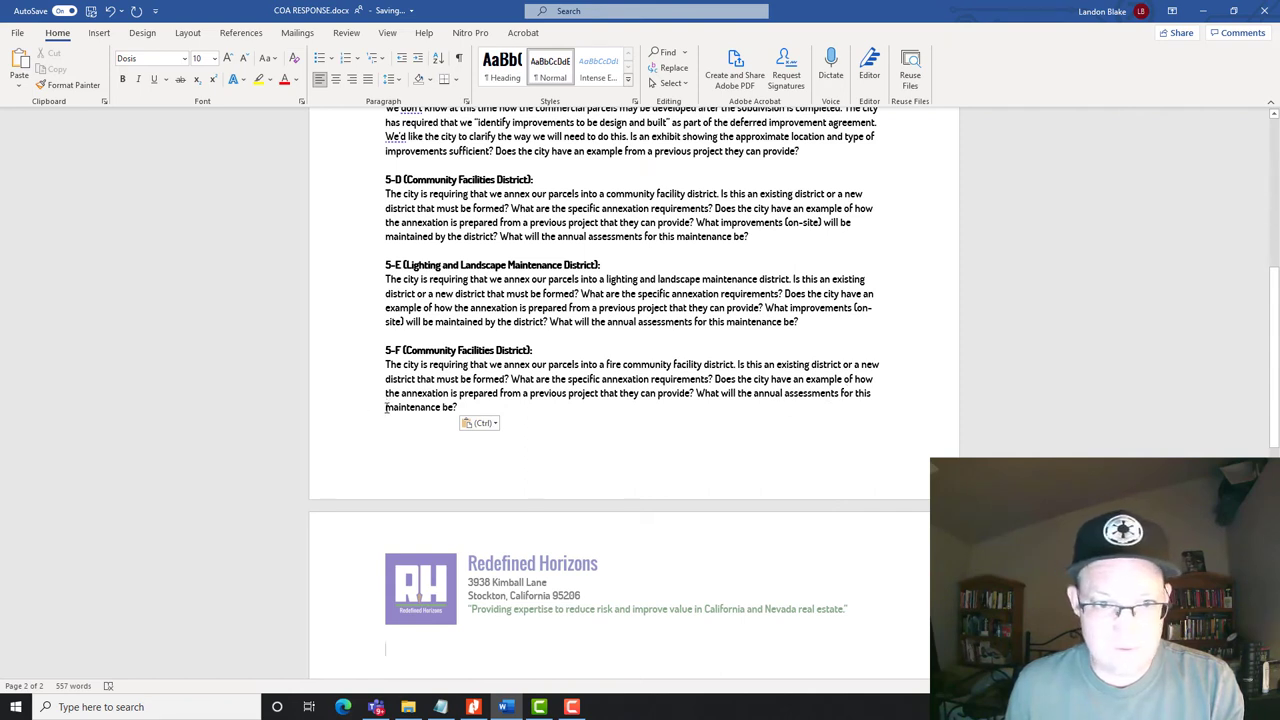
# Reword the question to the district's fire protection and retitle the heading 'Fire Community Facilities District'.
pyautogui.moveTo(386, 408); pyautogui.dragTo(436, 414)
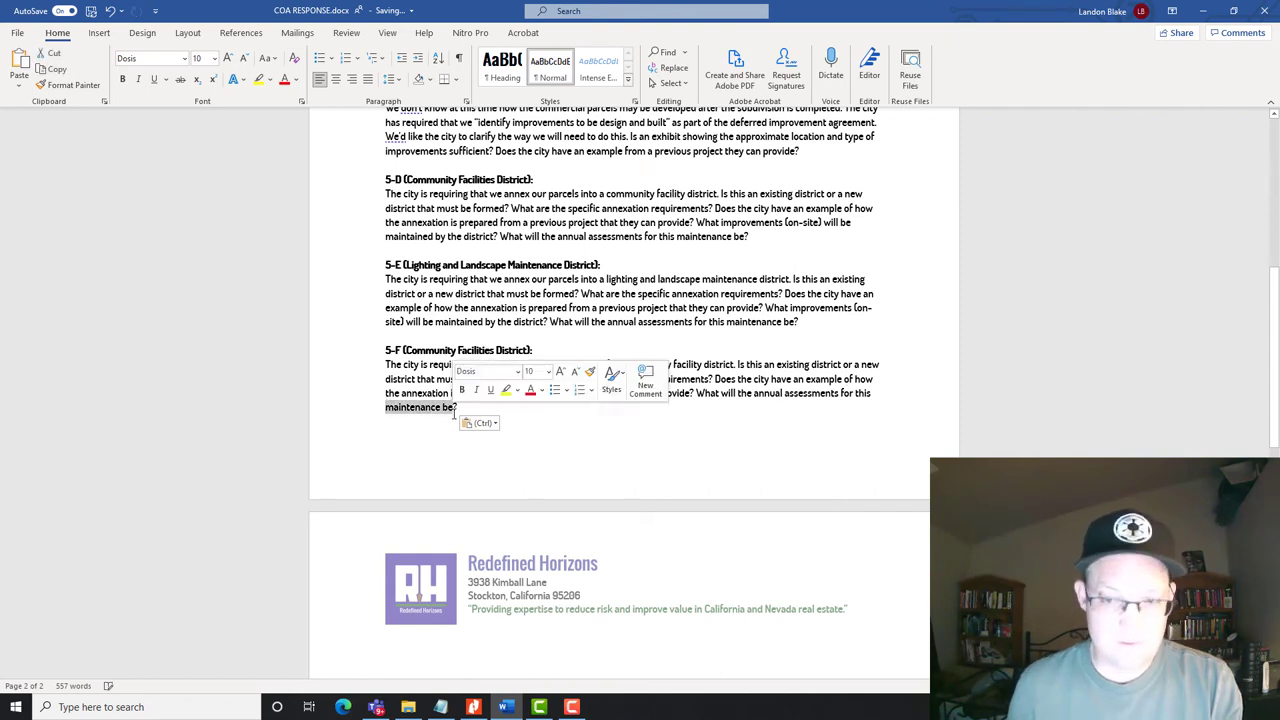
pyautogui.press('BackSpace')
pyautogui.press('BackSpace')
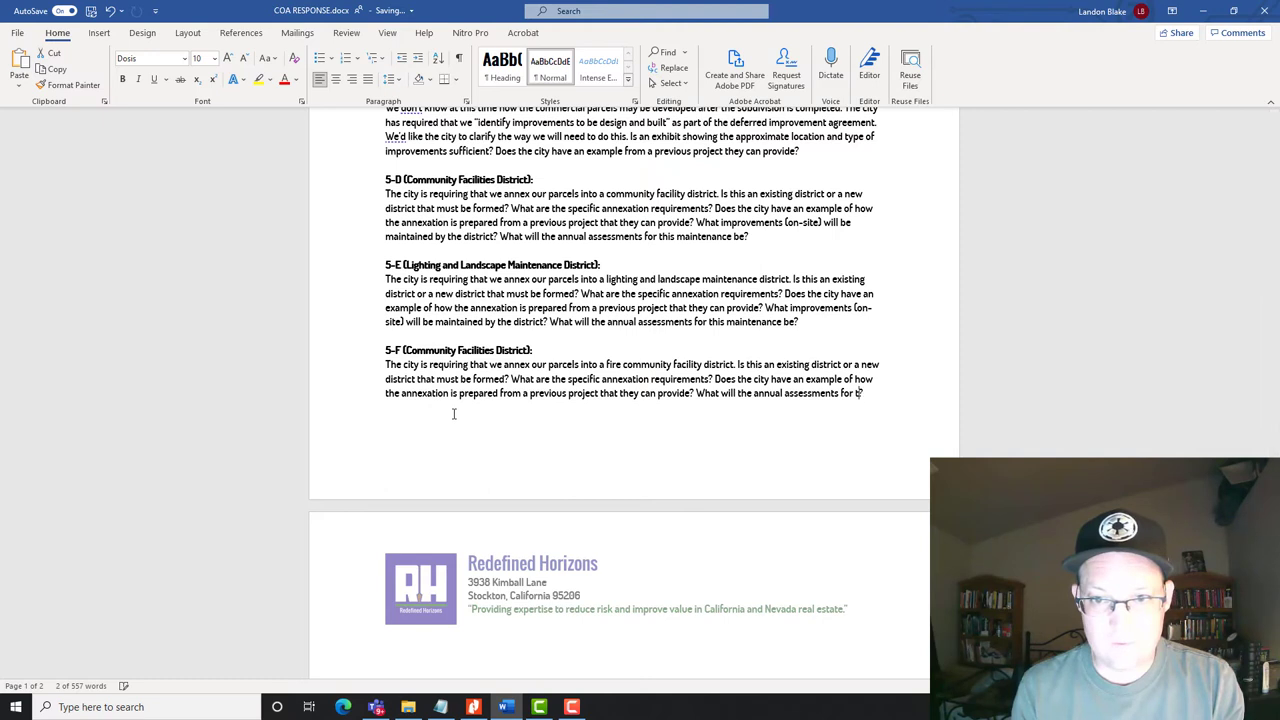
pyautogui.write('e fir')
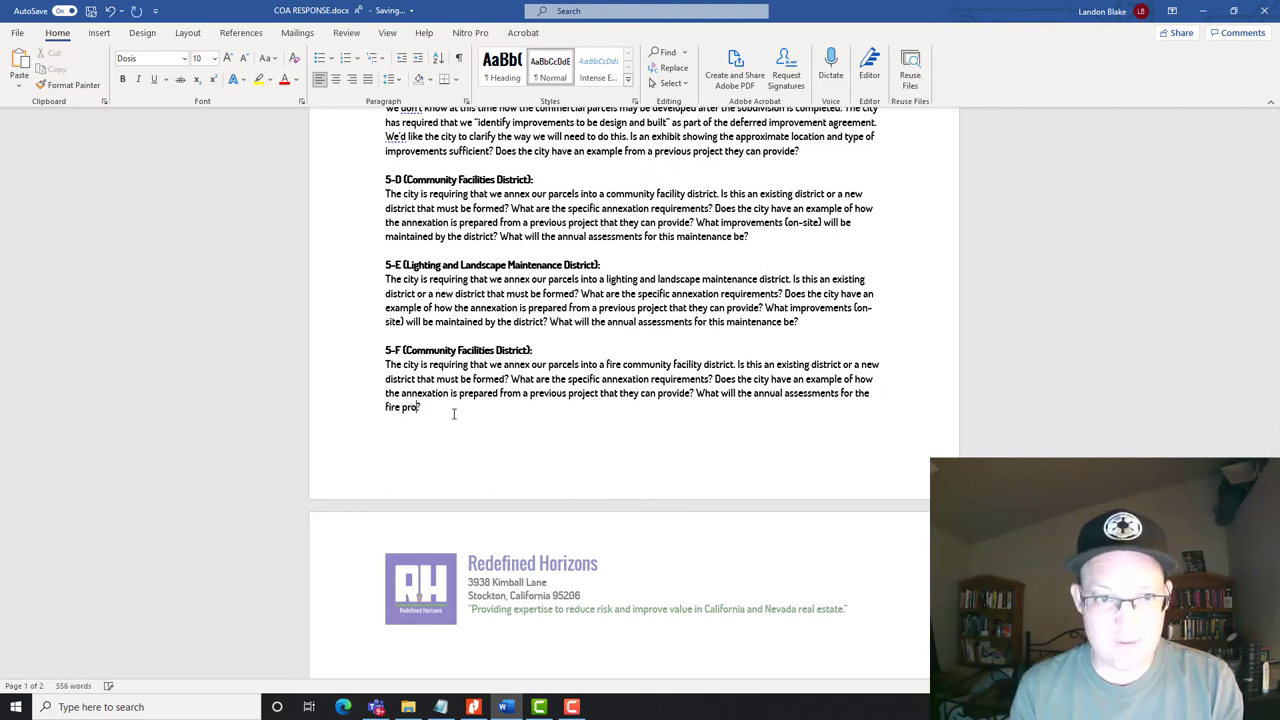
pyautogui.write('e protection provi')
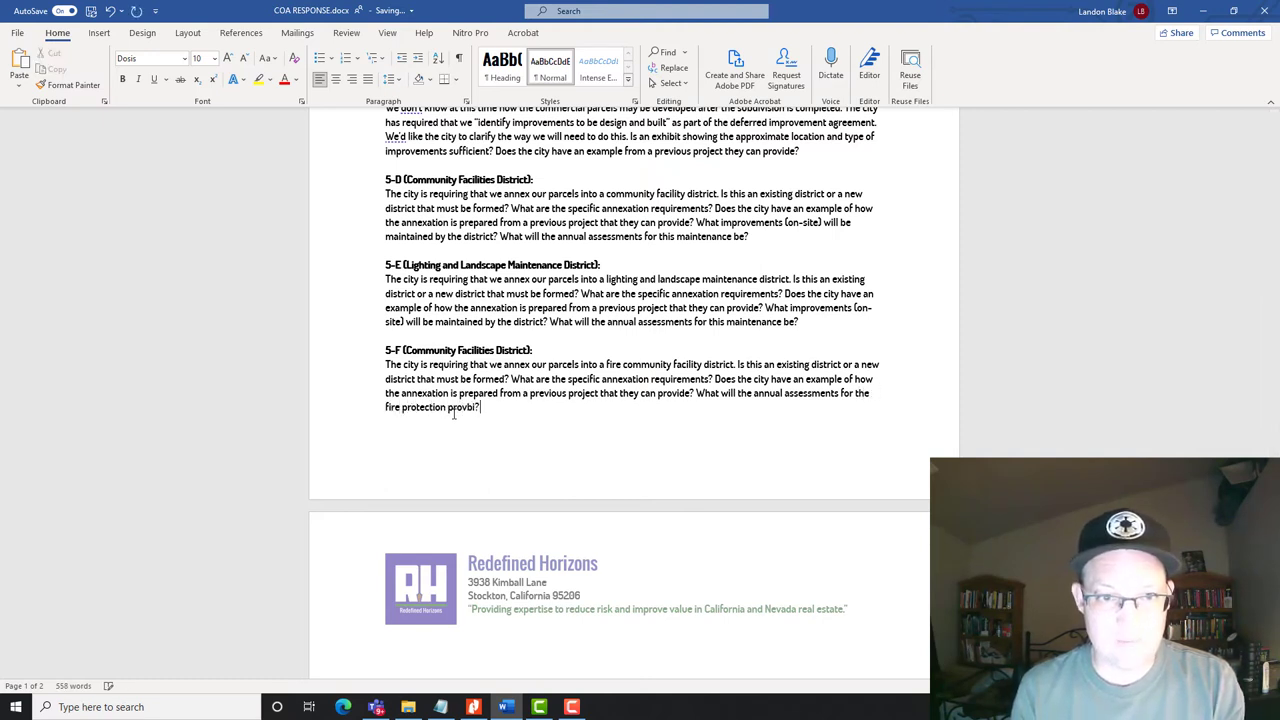
pyautogui.write('ded byh t')
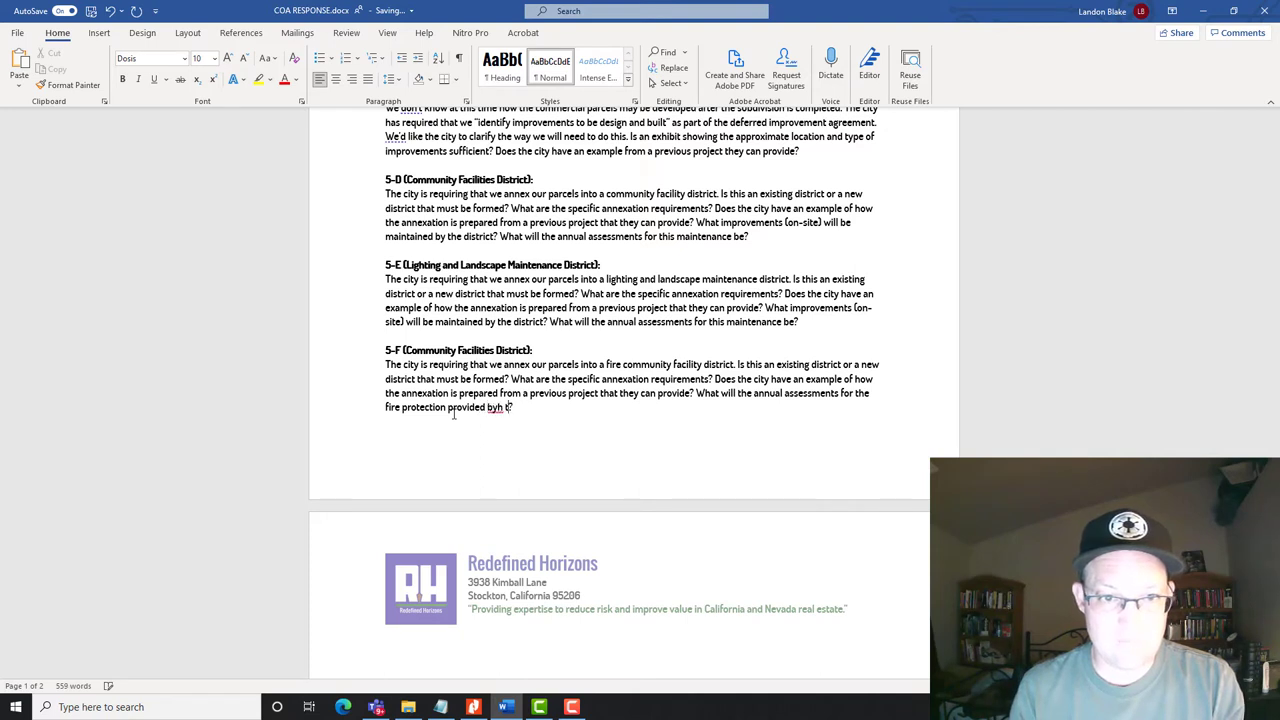
pyautogui.press('BackSpace')
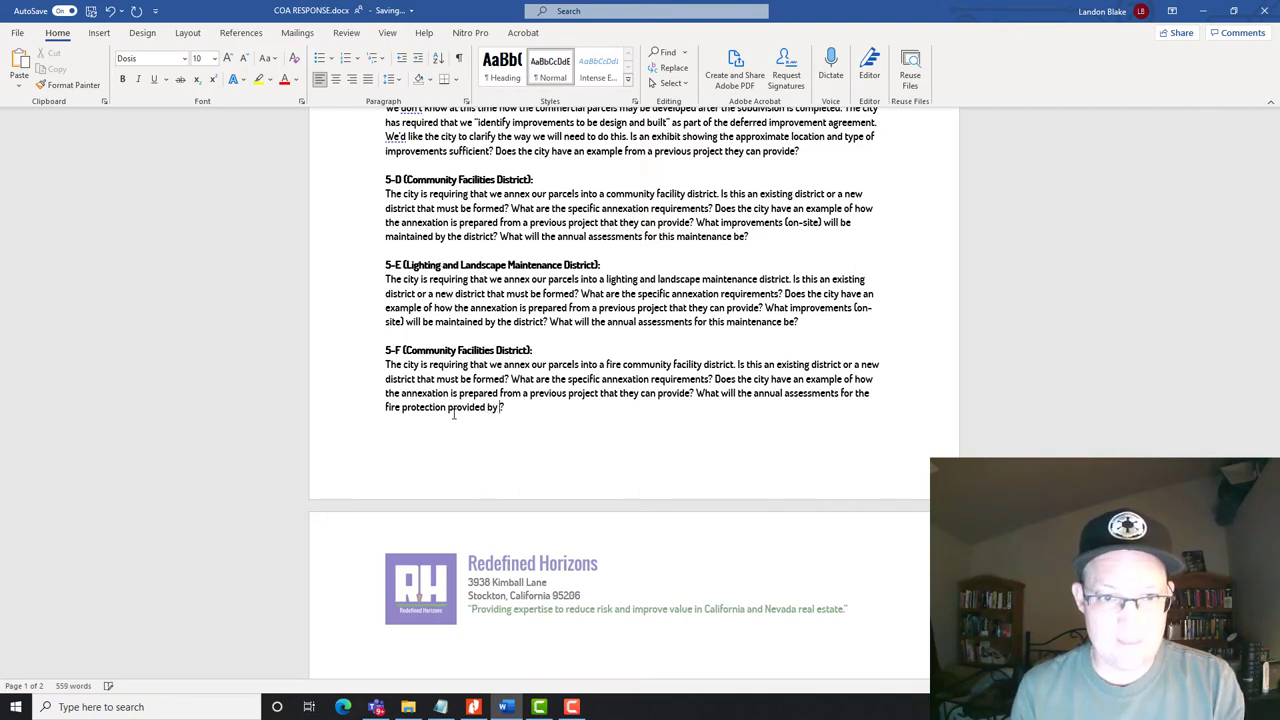
pyautogui.write('the district be')
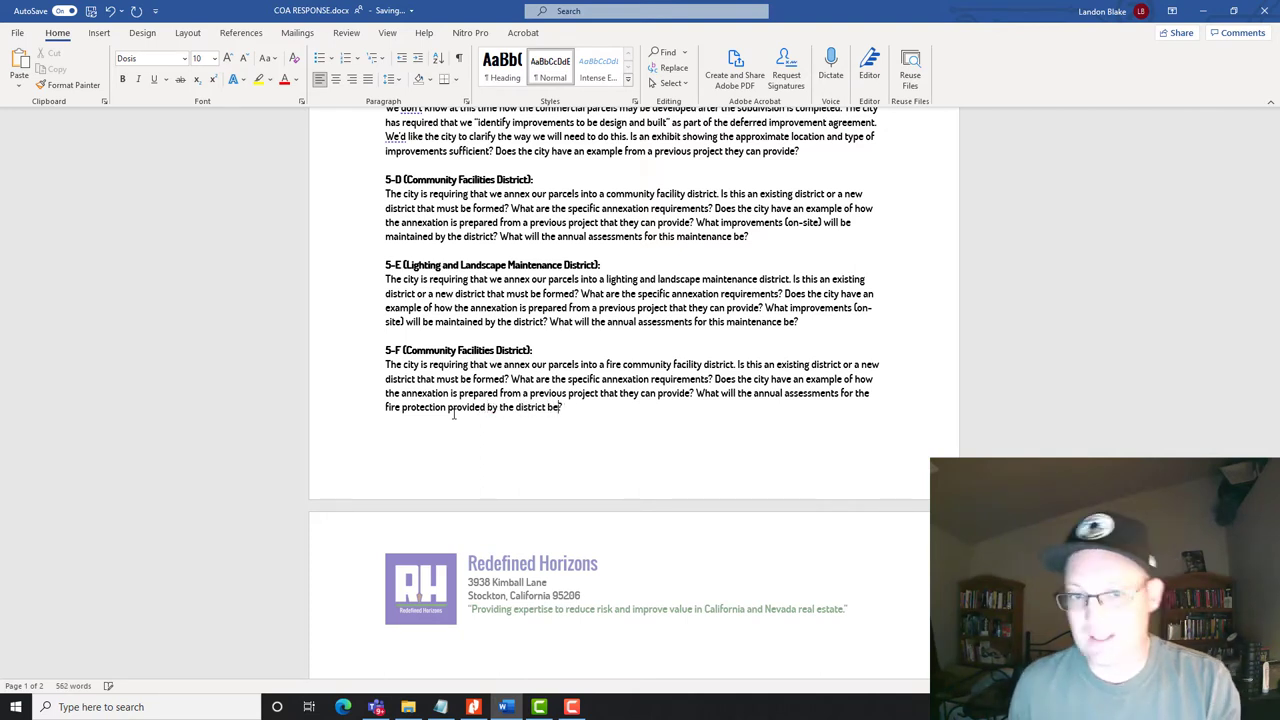
pyautogui.click(413, 346)
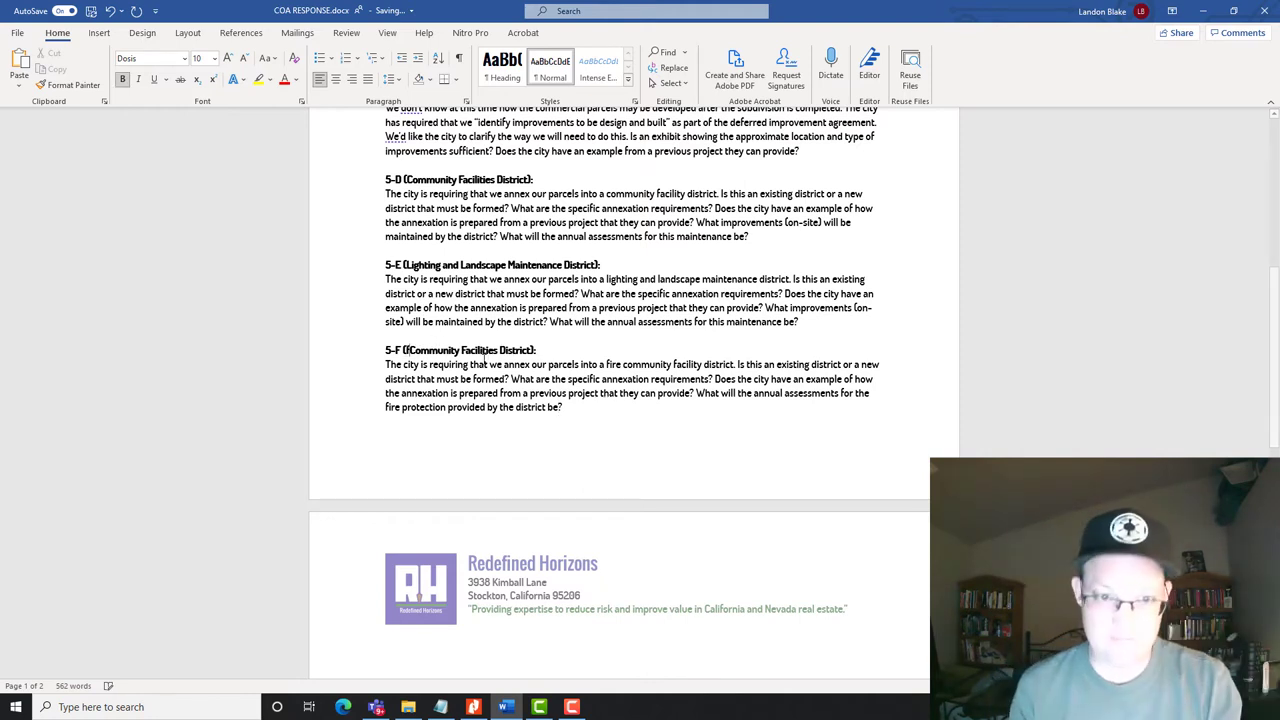
pyautogui.write('Fire')
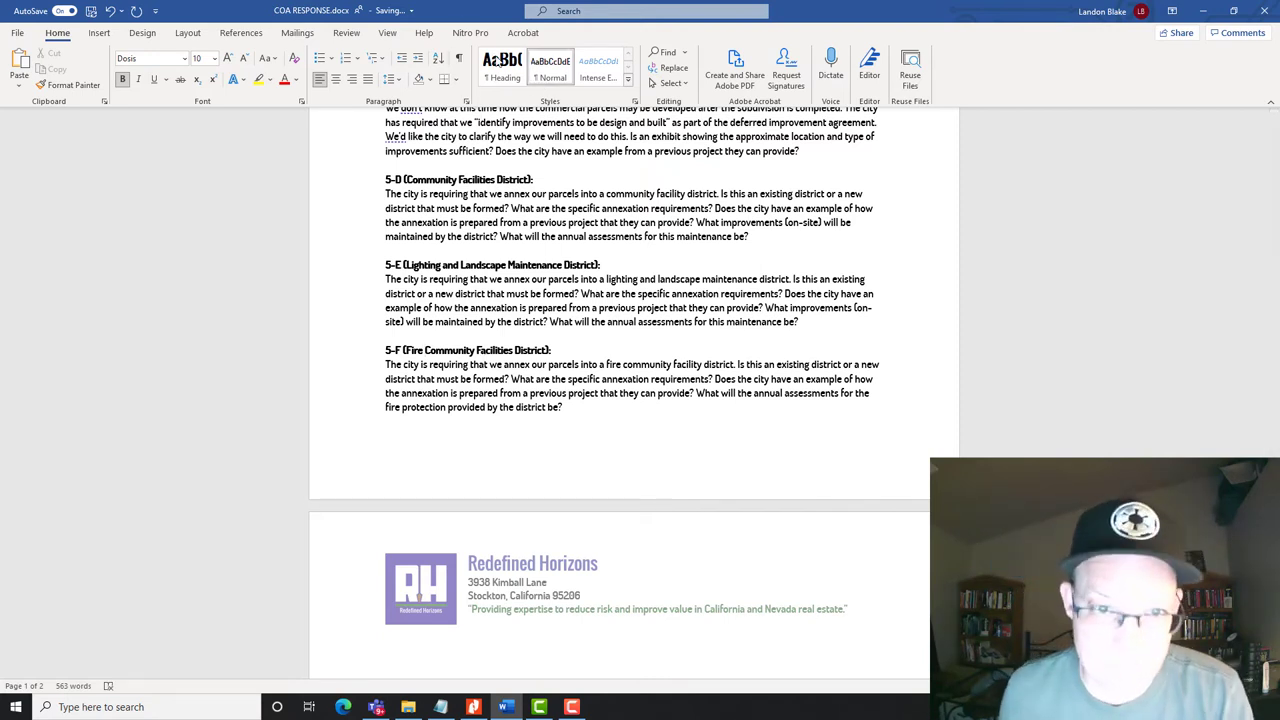
pyautogui.click(440, 707)
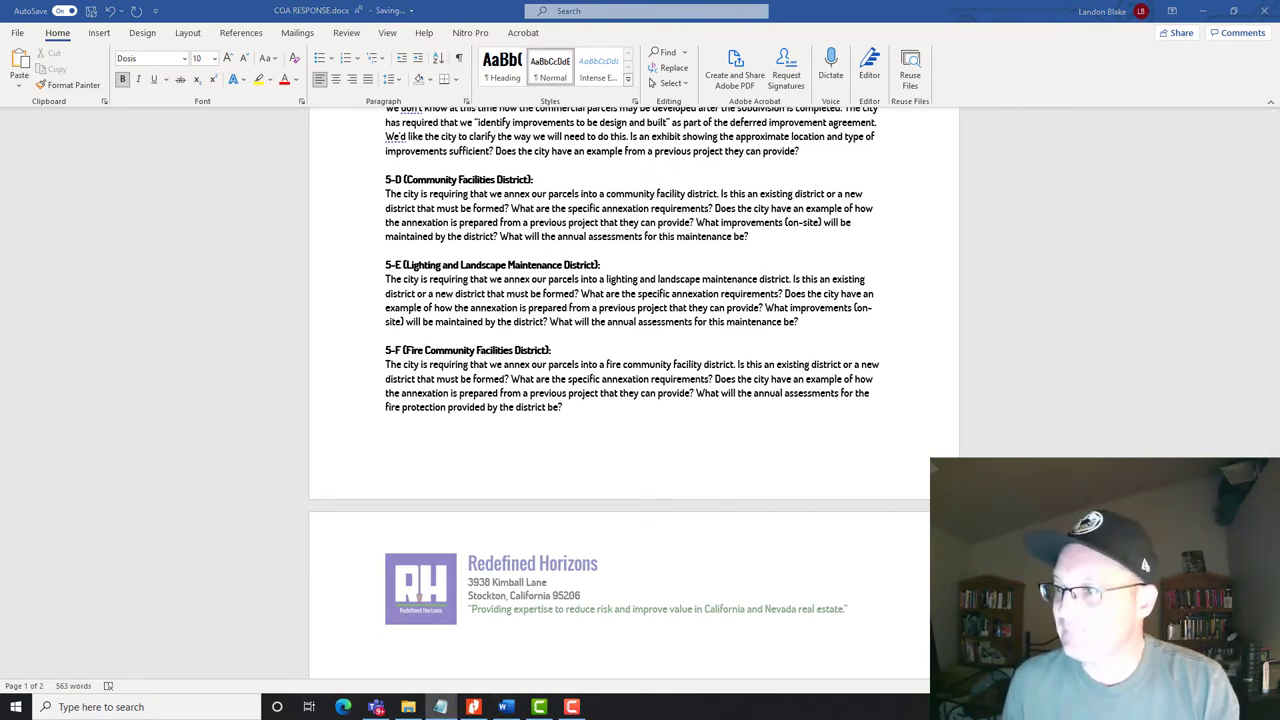
pyautogui.scroll(-1, 750, 405)
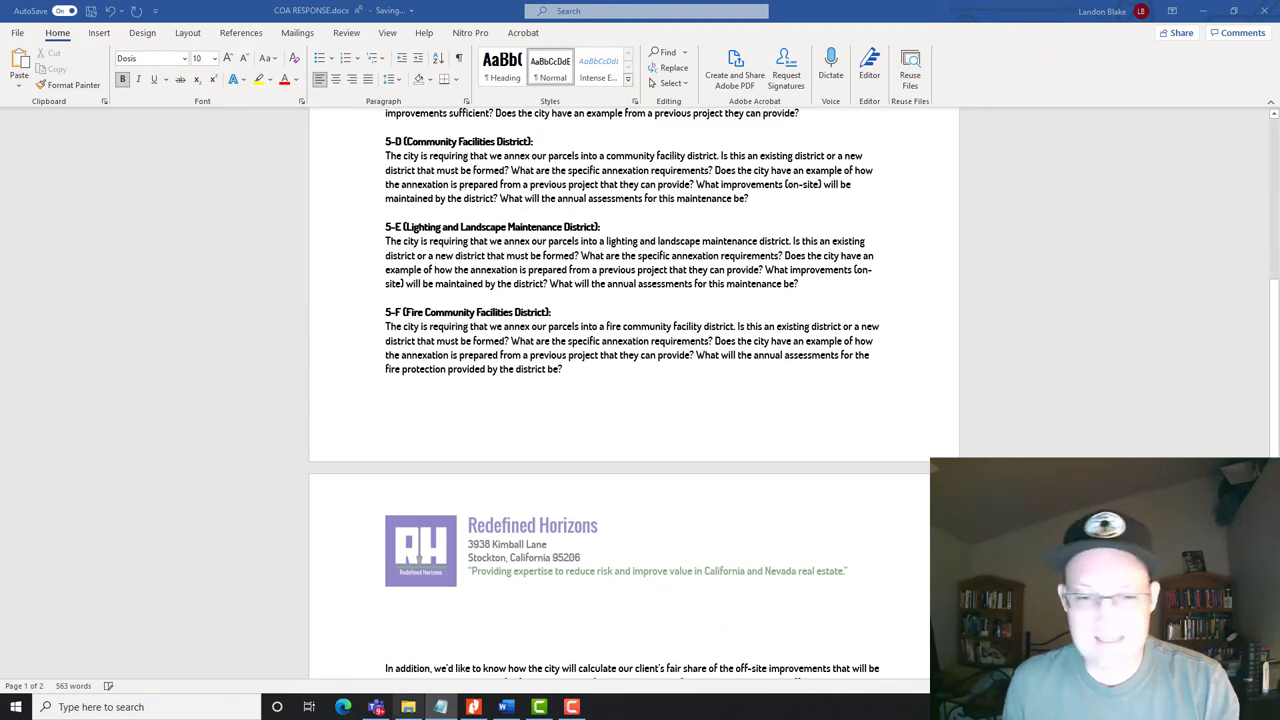
pyautogui.click(473, 707)
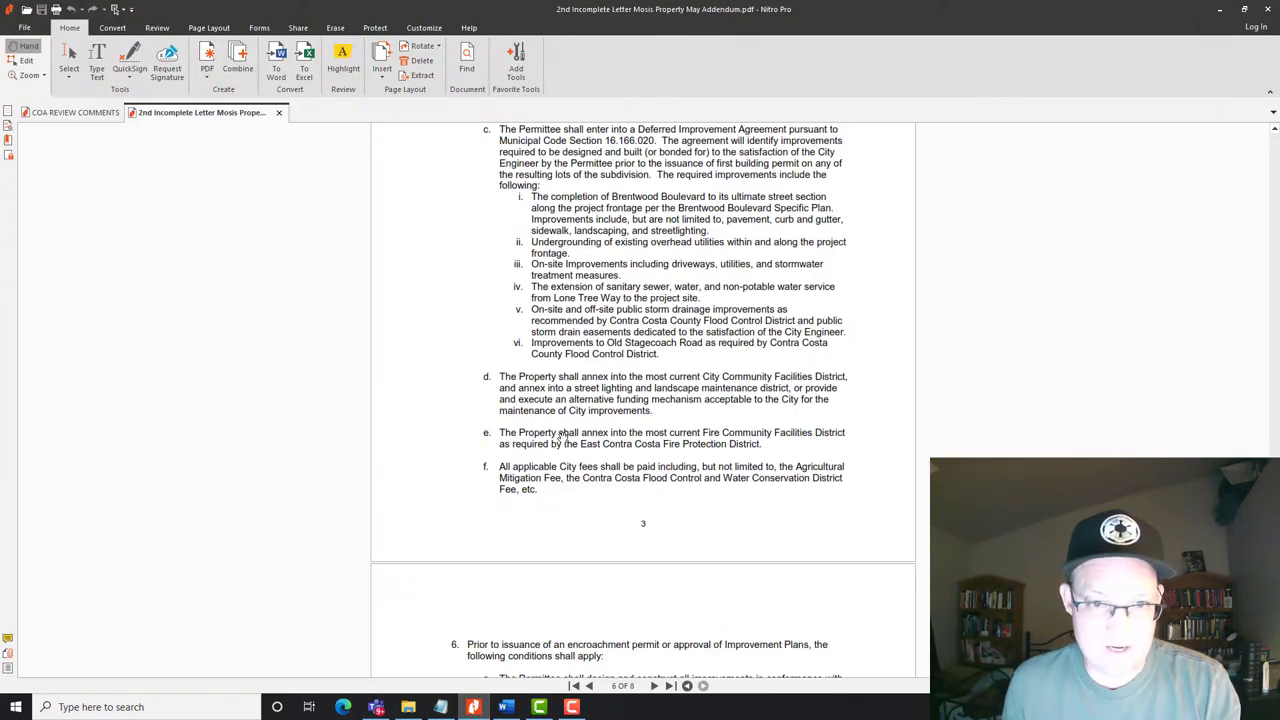
pyautogui.scroll(-2, 560, 437)
pyautogui.scroll(-1, 560, 437)
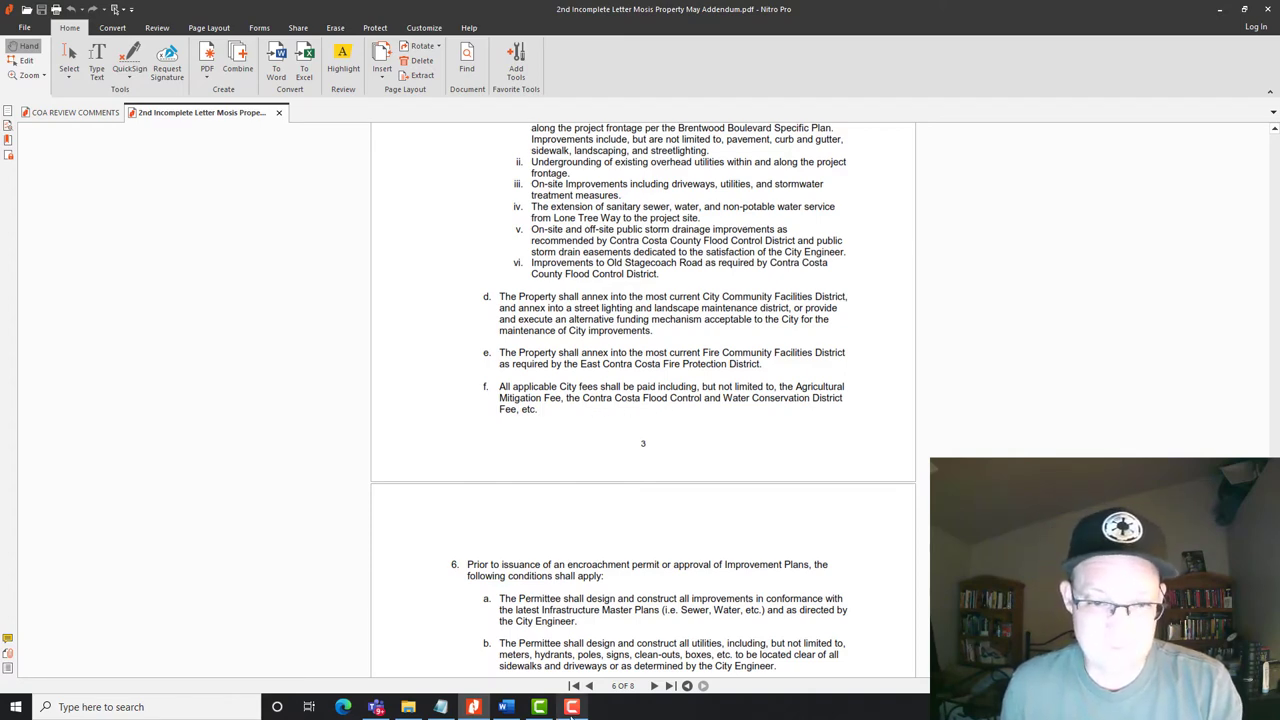
pyautogui.scroll(6, 600, 450)
pyautogui.scroll(-4, 590, 470)
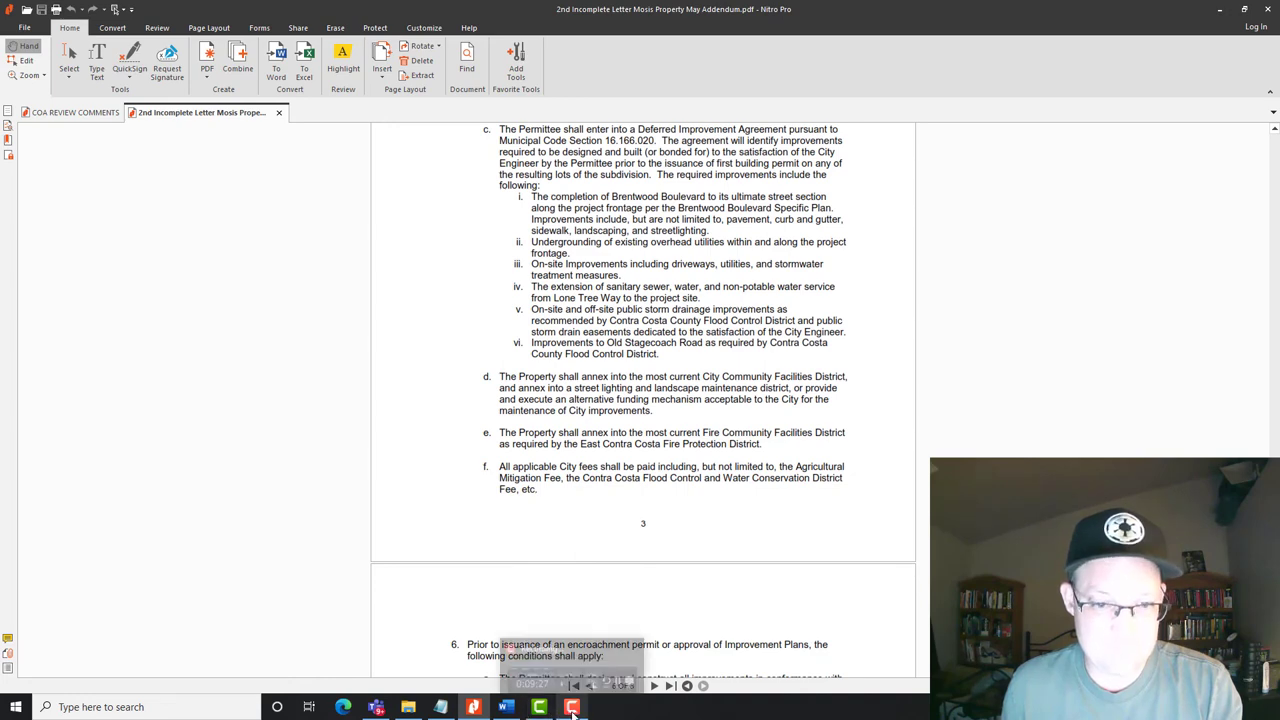
pyautogui.click(506, 707)
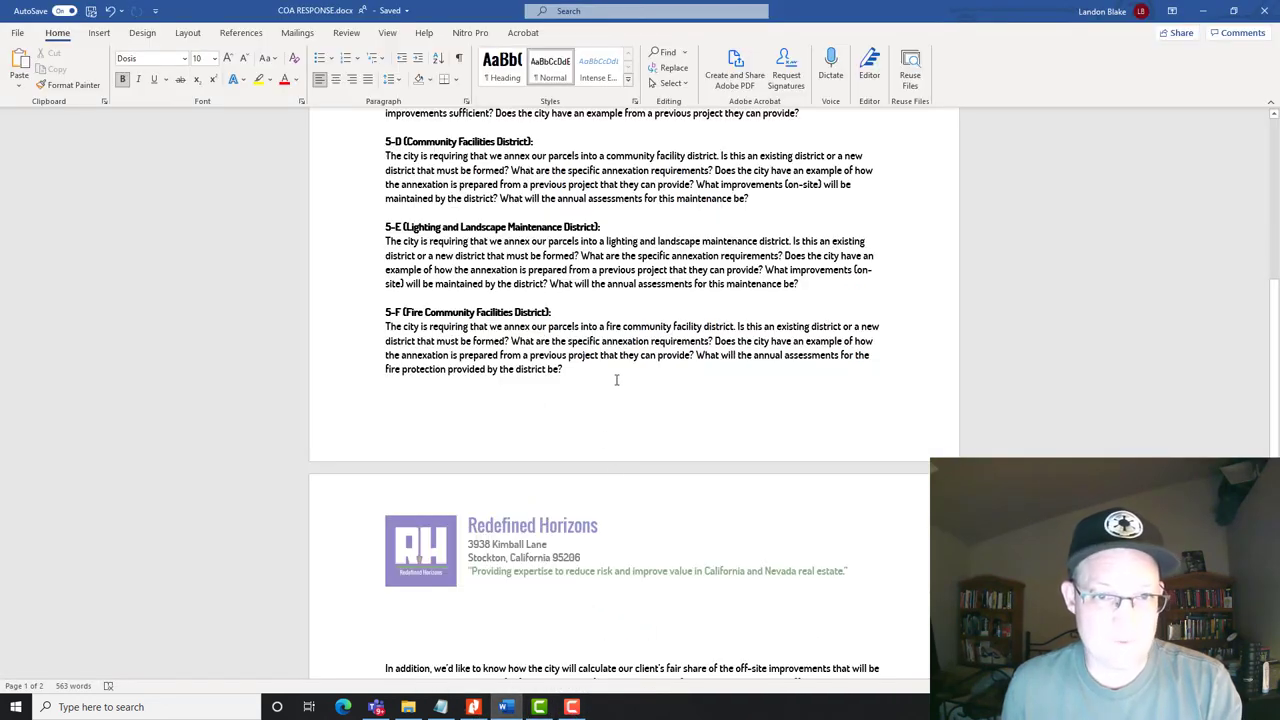
pyautogui.click(507, 708)
pyautogui.scroll(4, 557, 395)
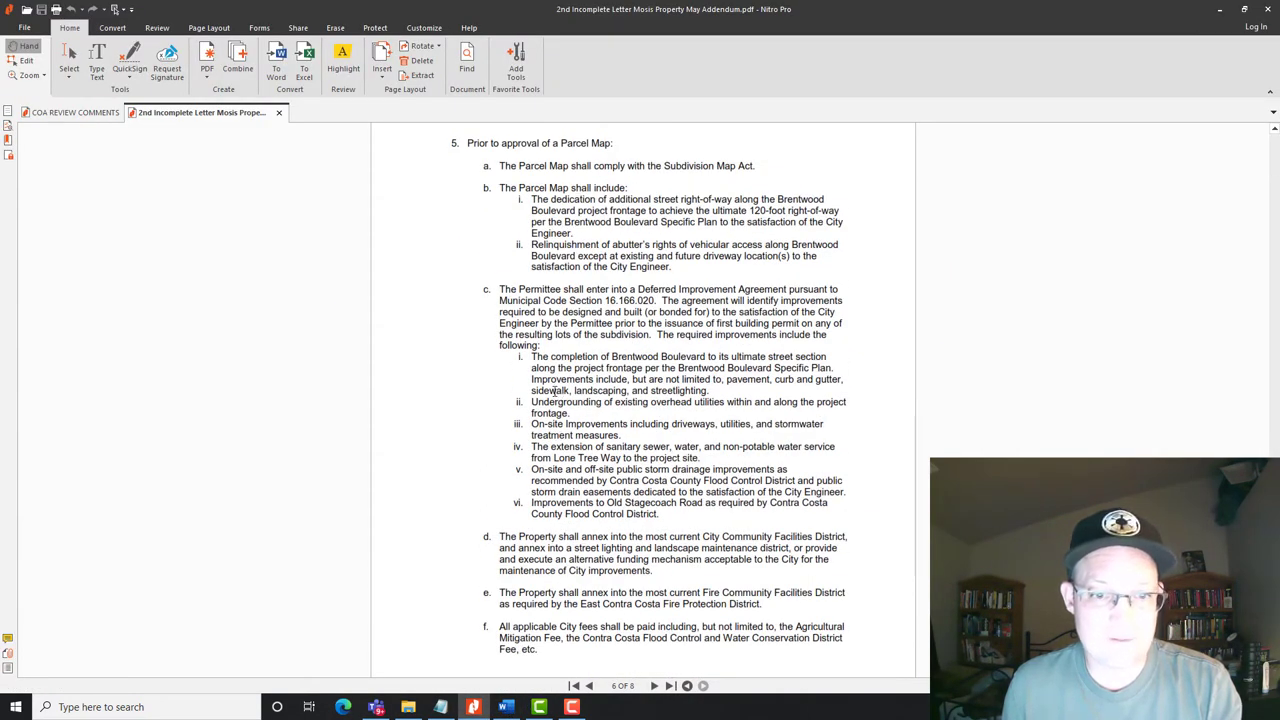
pyautogui.scroll(-2, 557, 393)
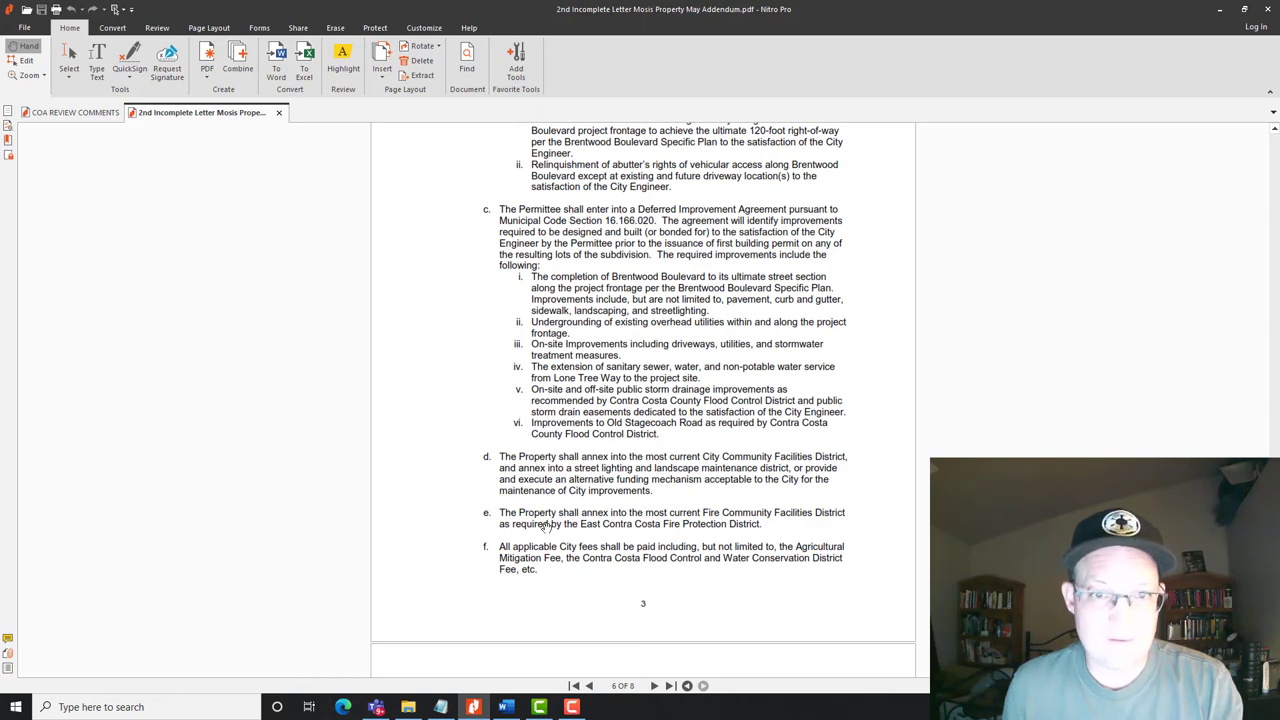
pyautogui.scroll(-3, 545, 525)
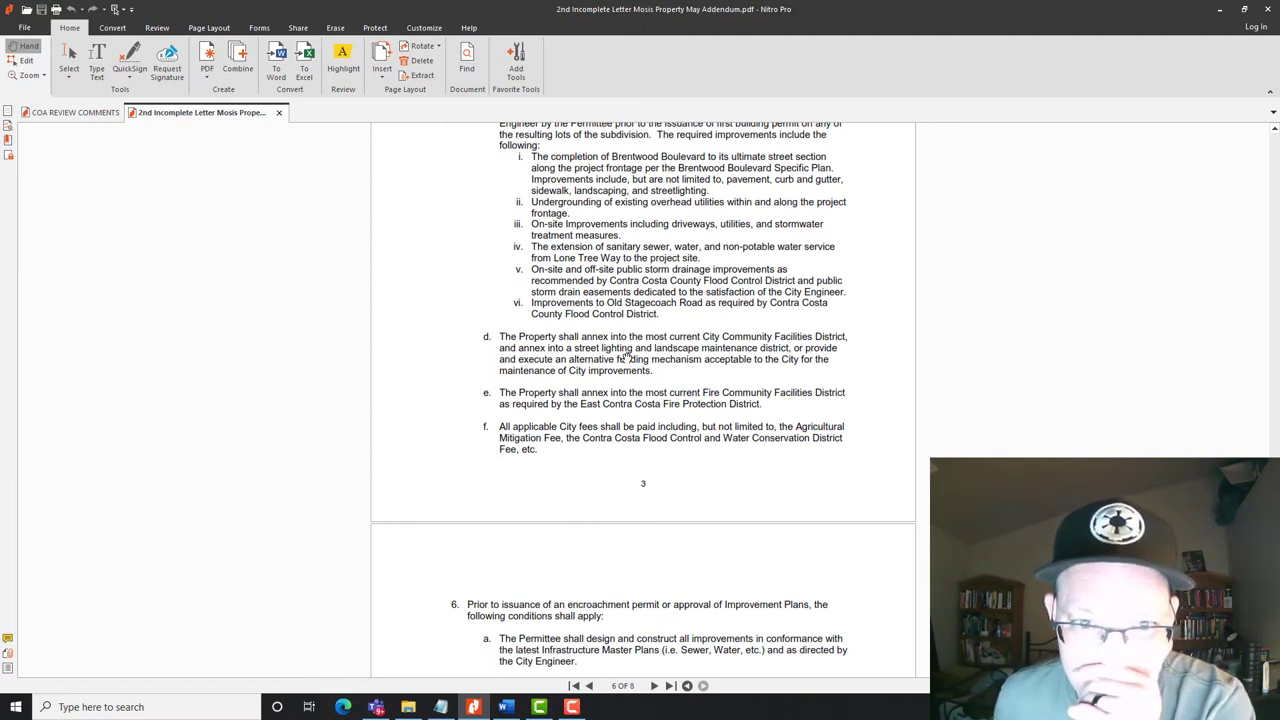
pyautogui.click(1219, 9)
# Back in the response letter, change the fire district heading's letter to 5-E.
pyautogui.click(506, 707)
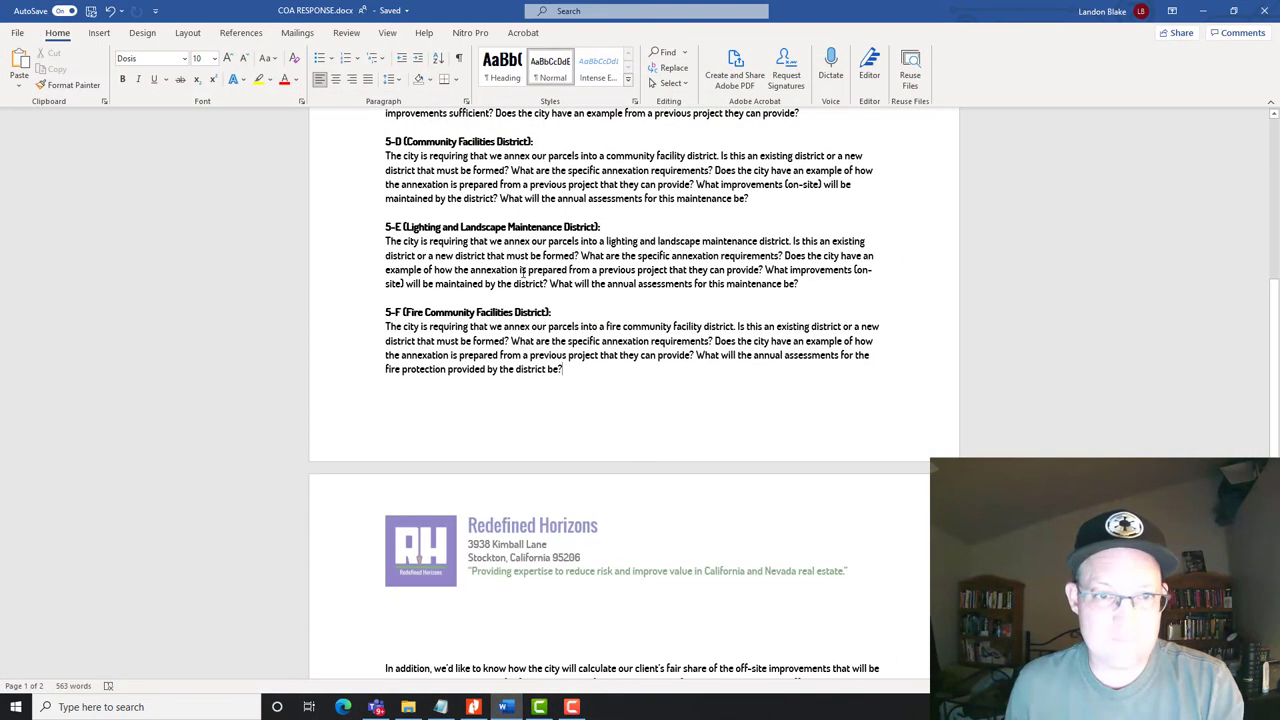
pyautogui.click(396, 228)
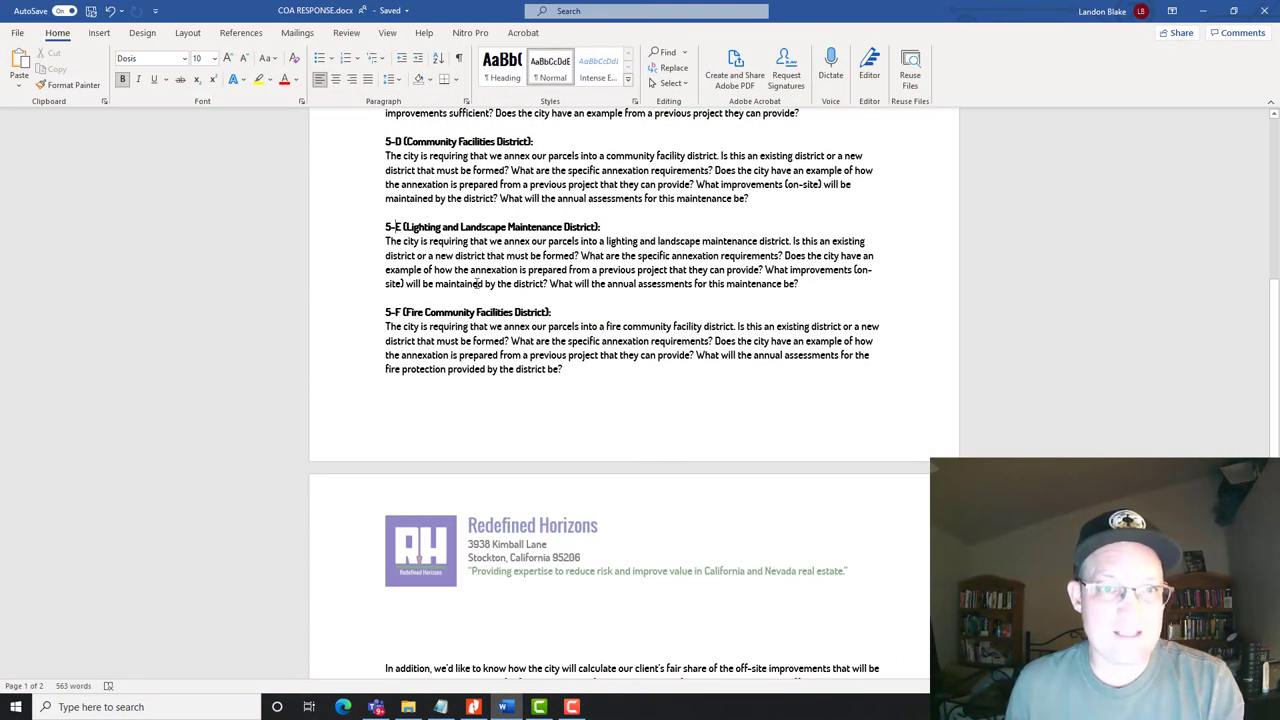
pyautogui.press('Delete')
pyautogui.write('D')
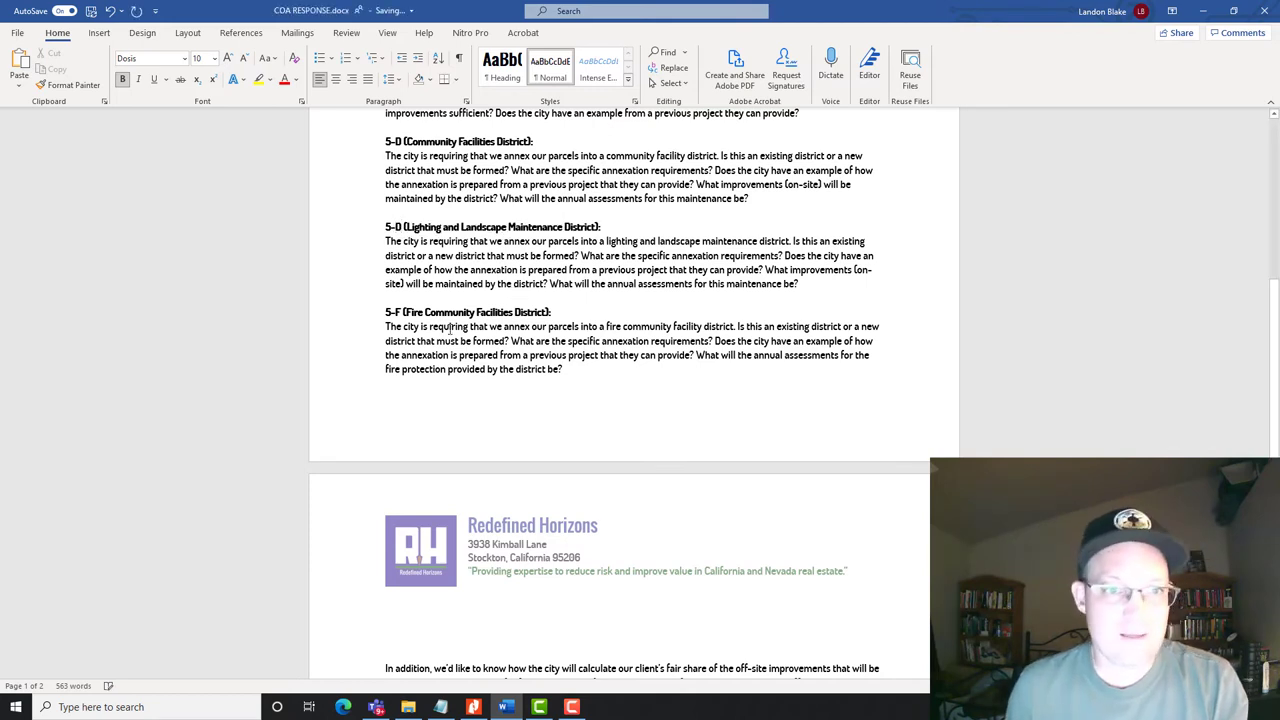
pyautogui.press('Delete')
pyautogui.write('E')
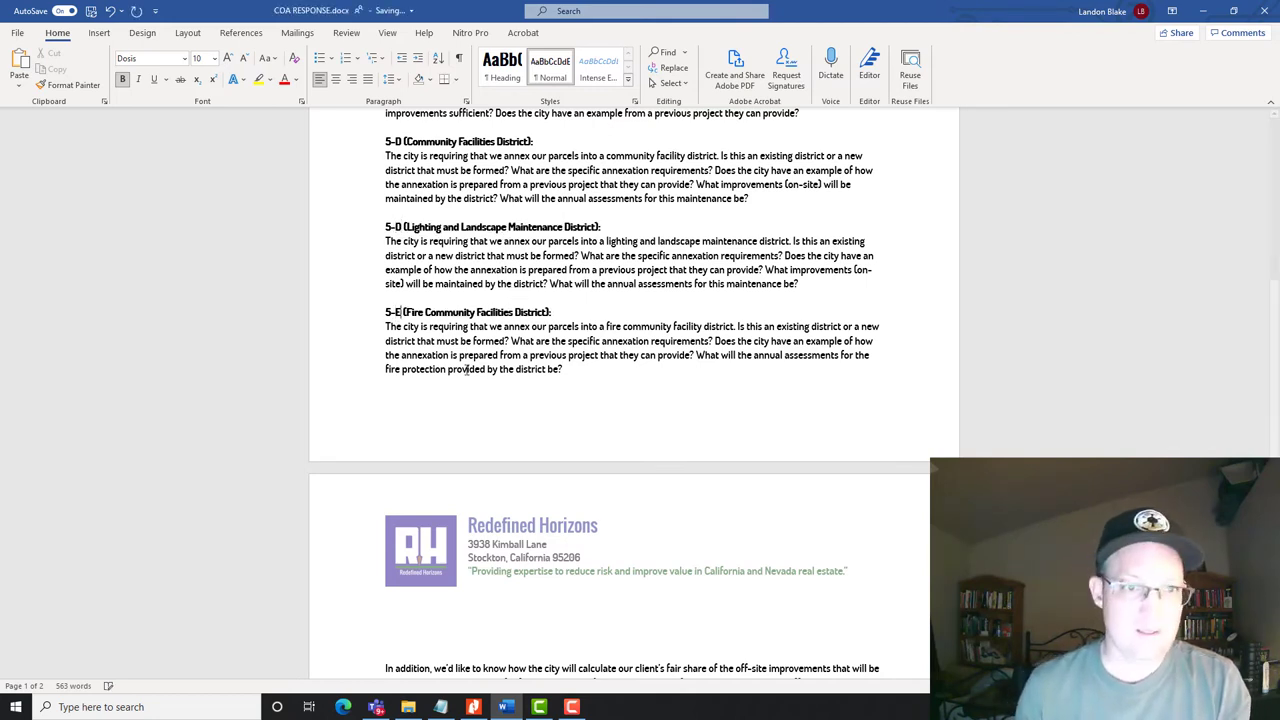
# Paste a copy of the 5-E section onto a new page 2.
pyautogui.doubleClick(346, 306)
pyautogui.hotkey('ctrl', 'c')
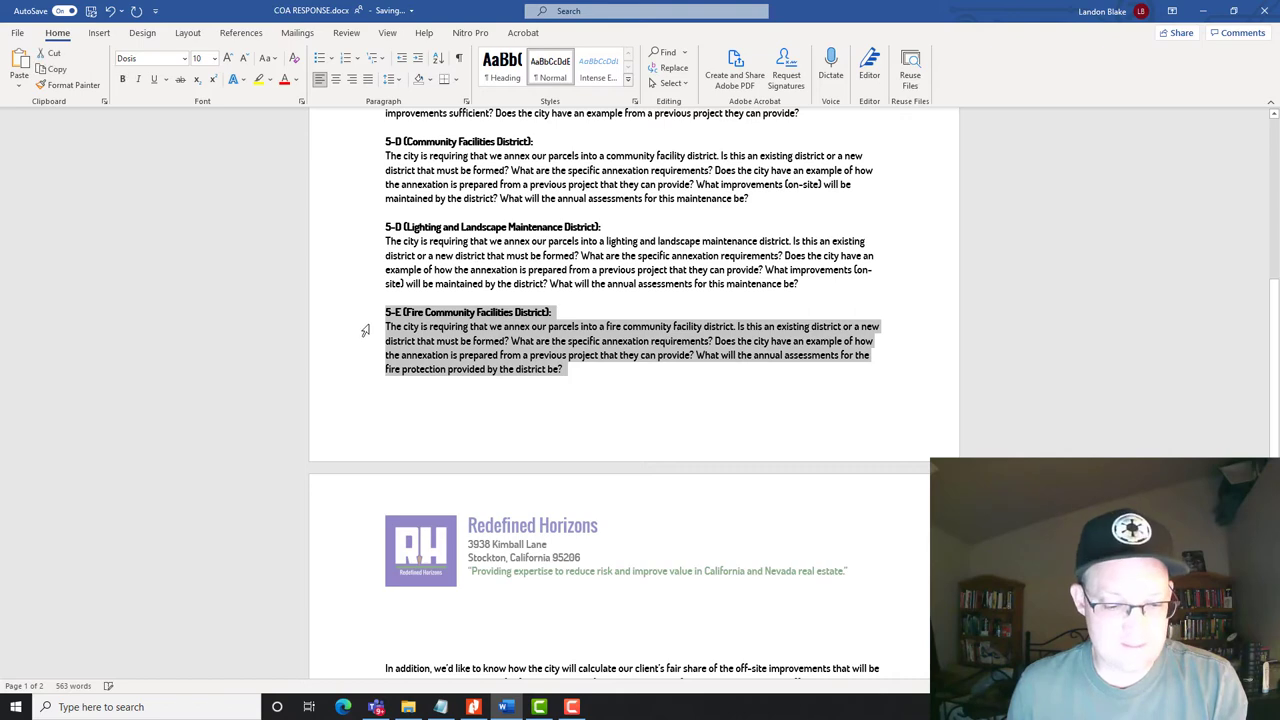
pyautogui.click(491, 390)
pyautogui.click(583, 368)
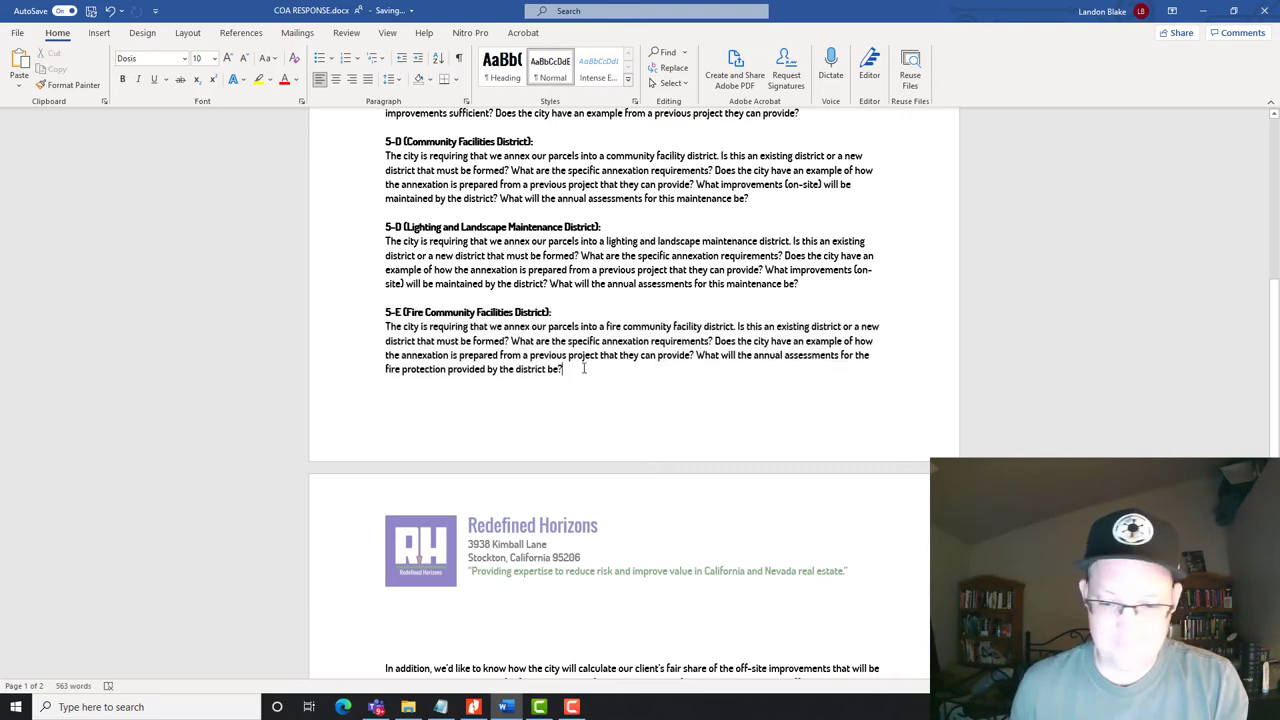
pyautogui.hotkey('ctrl', 'Return')
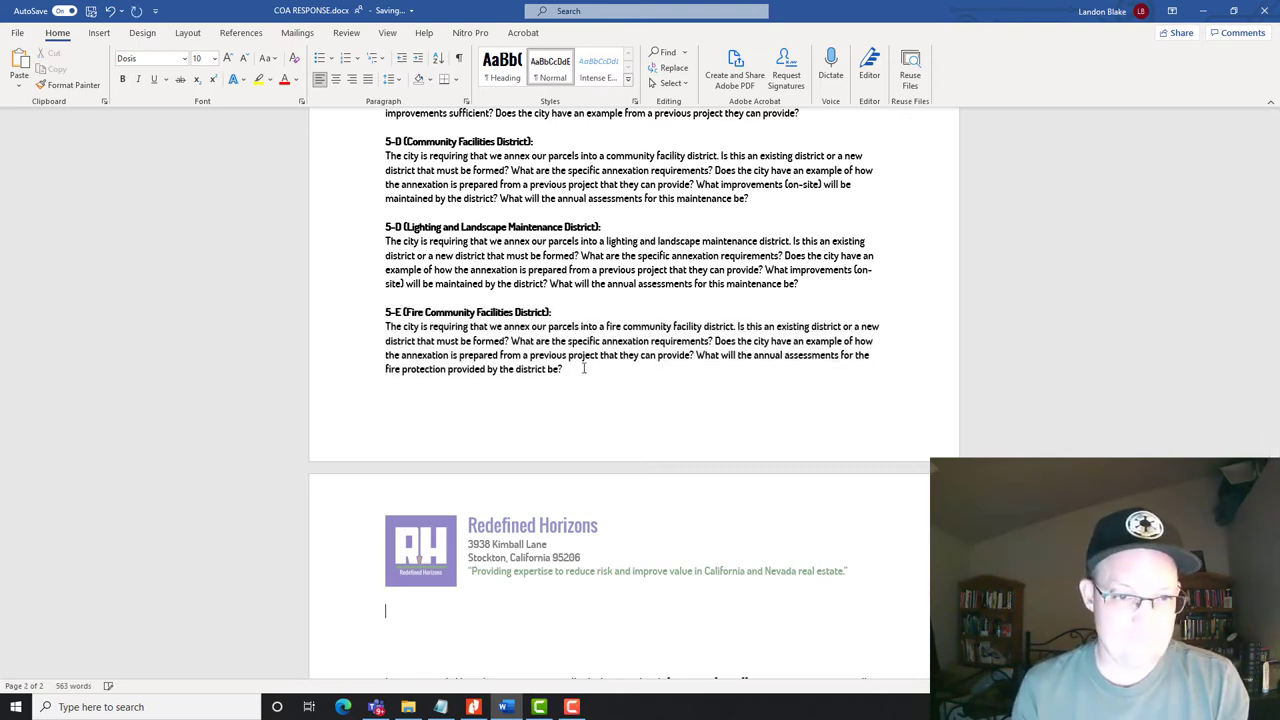
pyautogui.hotkey('ctrl', 'v')
# Retitle the pasted heading '5-F (Fees)' and compare it with the city's conditions PDF.
pyautogui.scroll(-2, 406, 400)
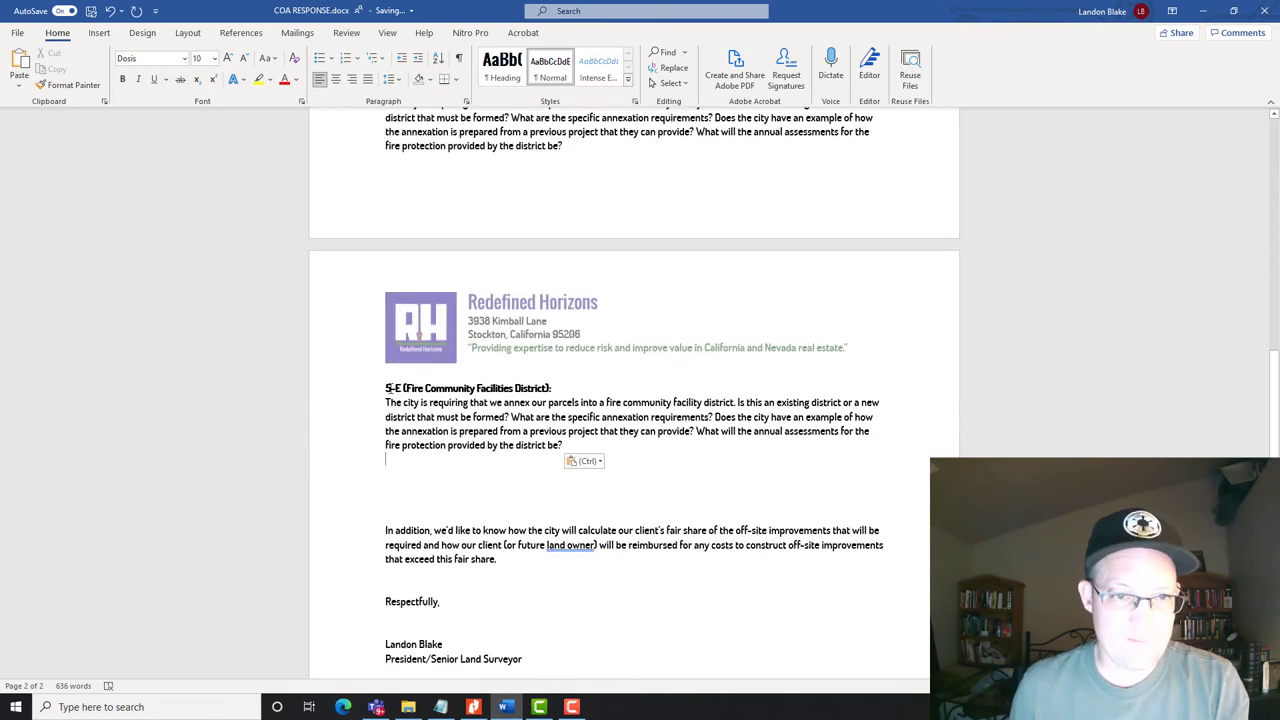
pyautogui.click(394, 388)
pyautogui.press('Delete')
pyautogui.write('F')
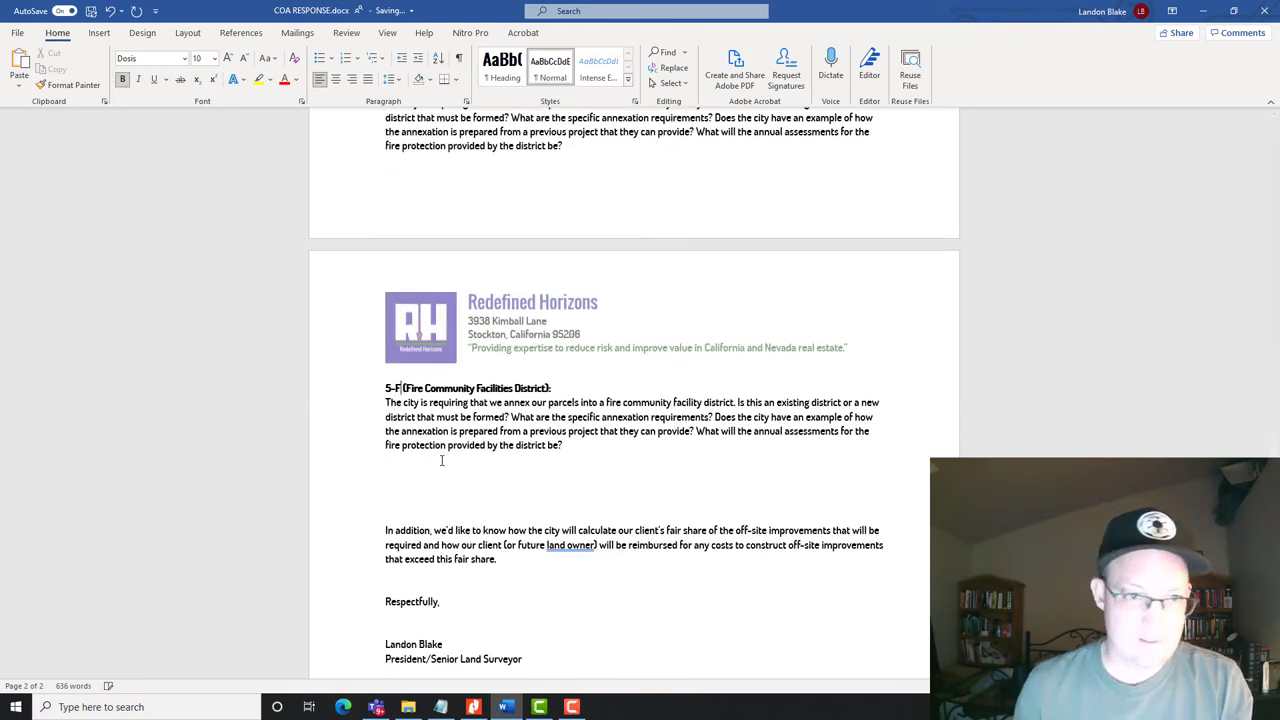
pyautogui.moveTo(426, 388); pyautogui.dragTo(546, 390)
pyautogui.write('Fees')
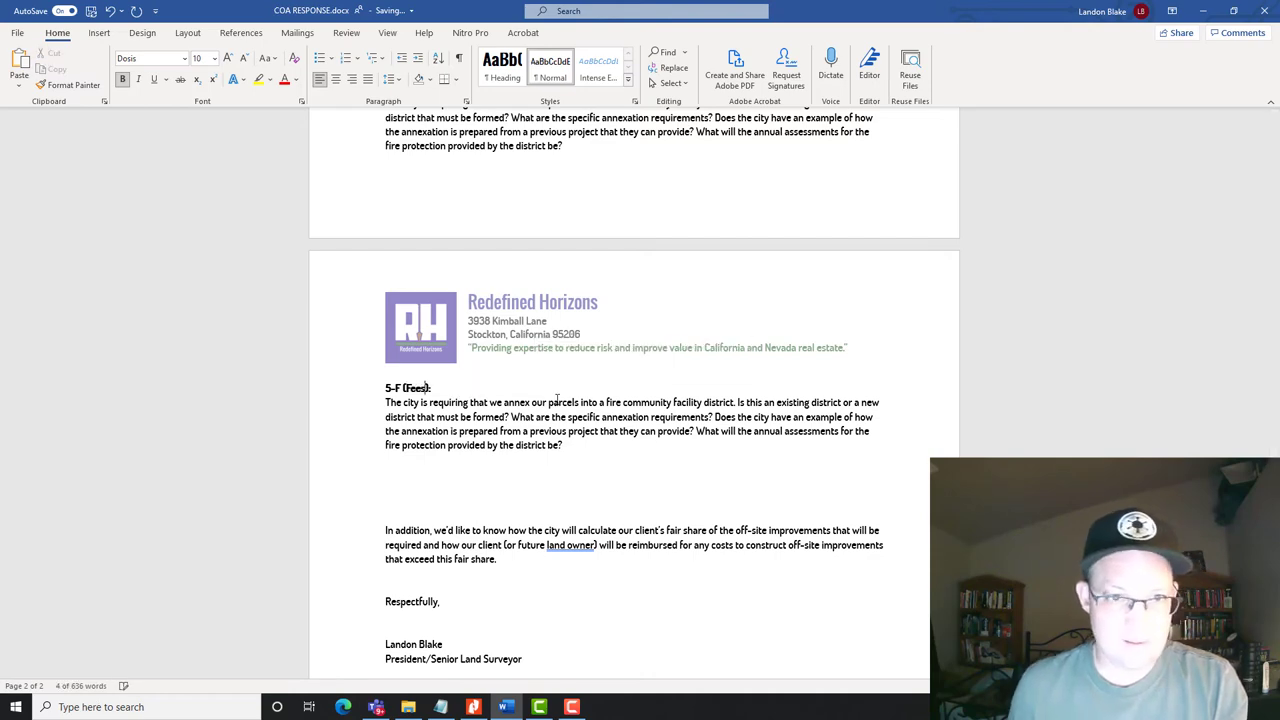
pyautogui.click(473, 707)
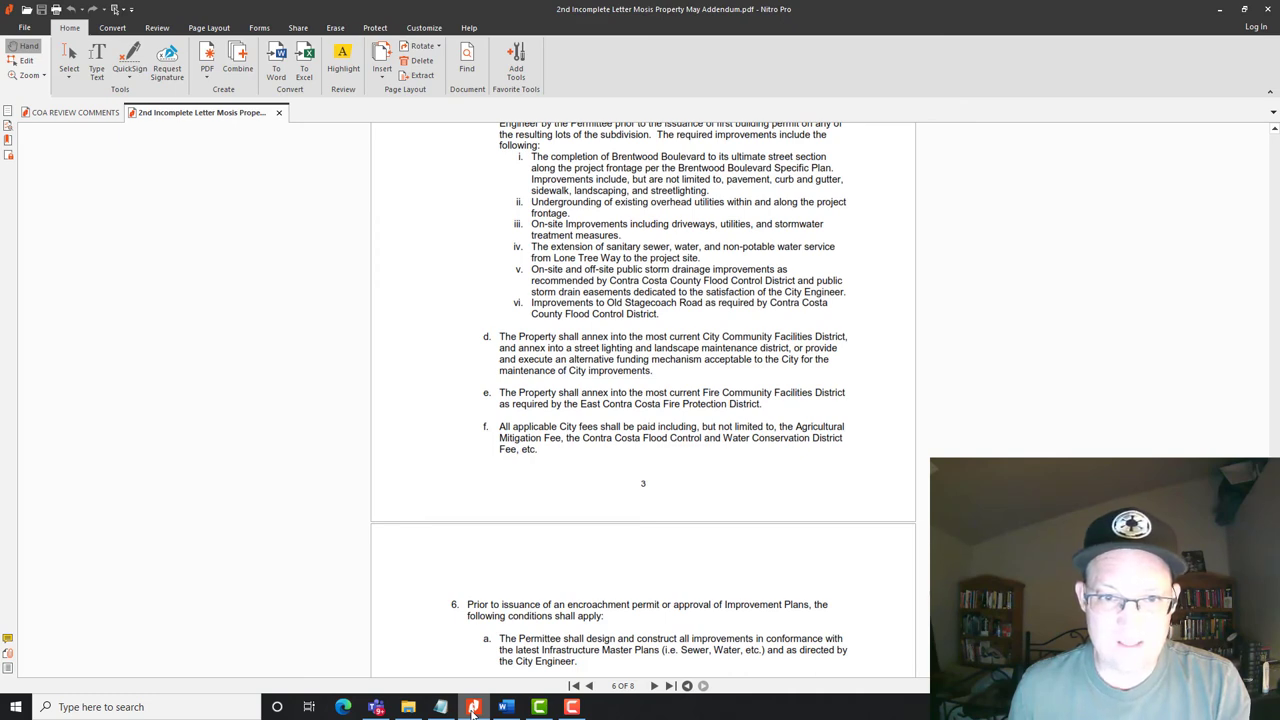
pyautogui.click(506, 707)
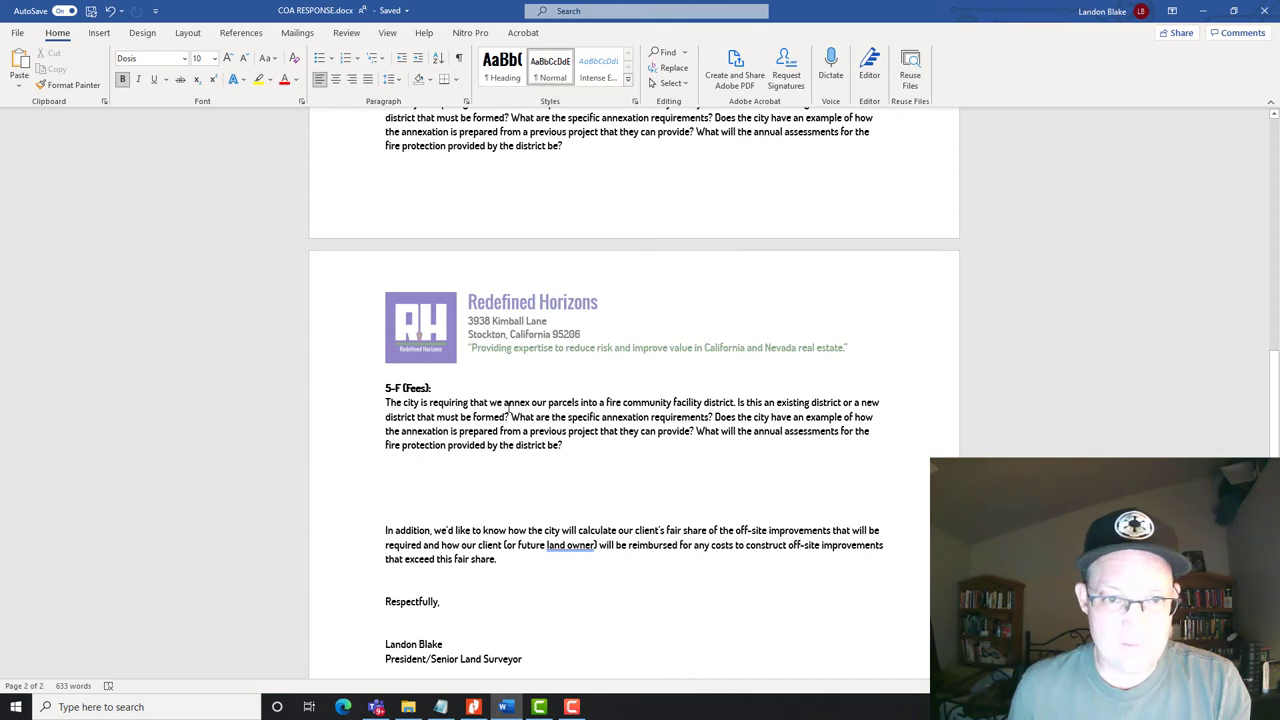
# Rewrite 5-F to question the agricultural mitigation fee and ask the city for its amount.
pyautogui.moveTo(506, 405); pyautogui.dragTo(563, 447)
pyautogui.write('pay an ')
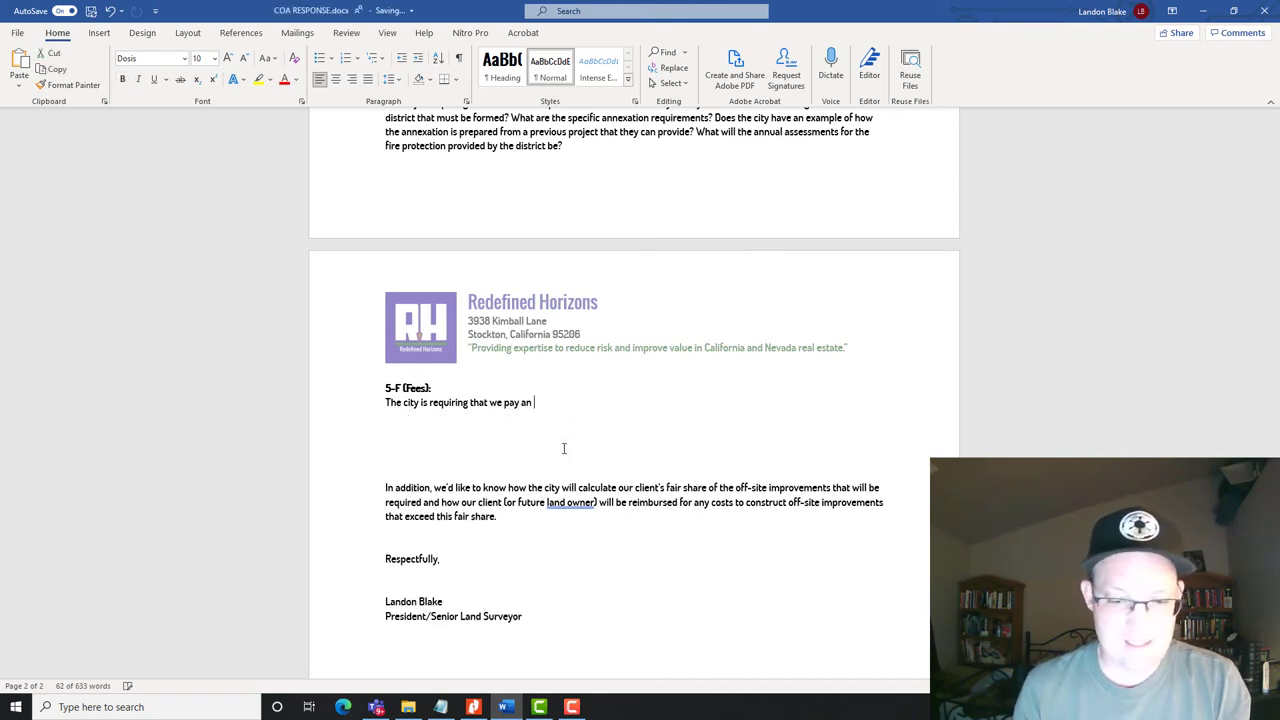
pyautogui.write('agricultural mit')
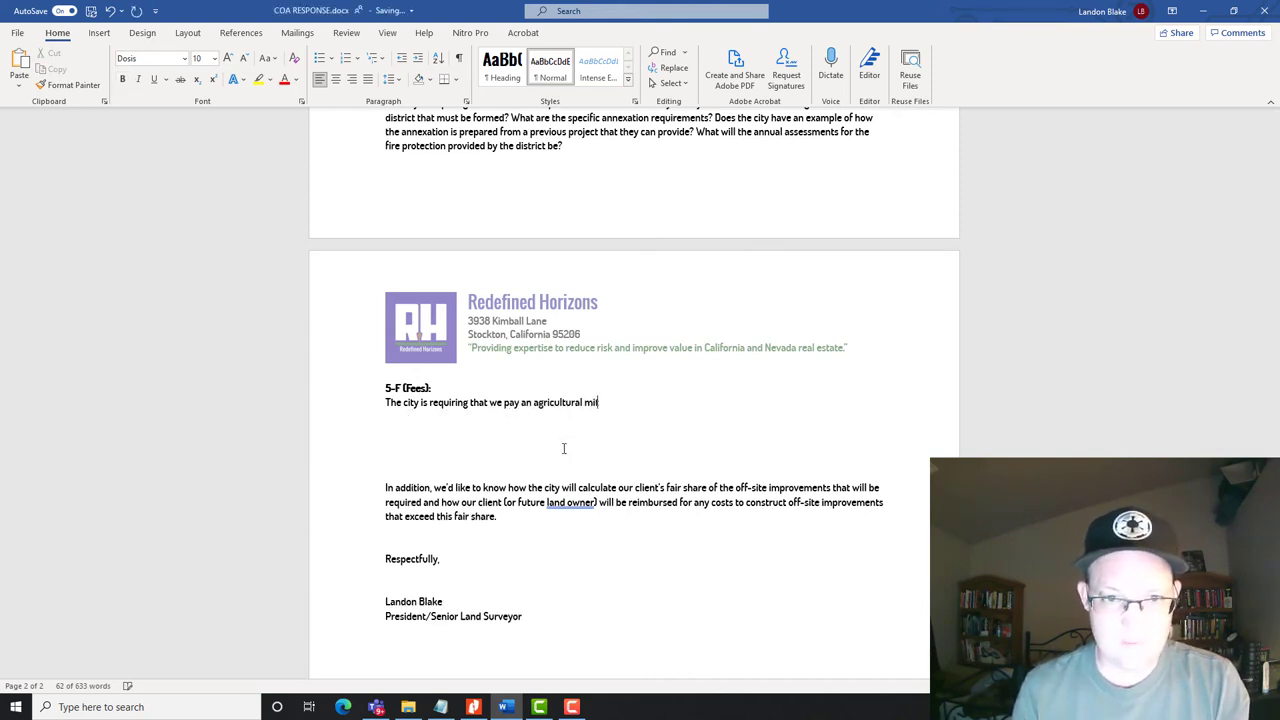
pyautogui.write('ig')
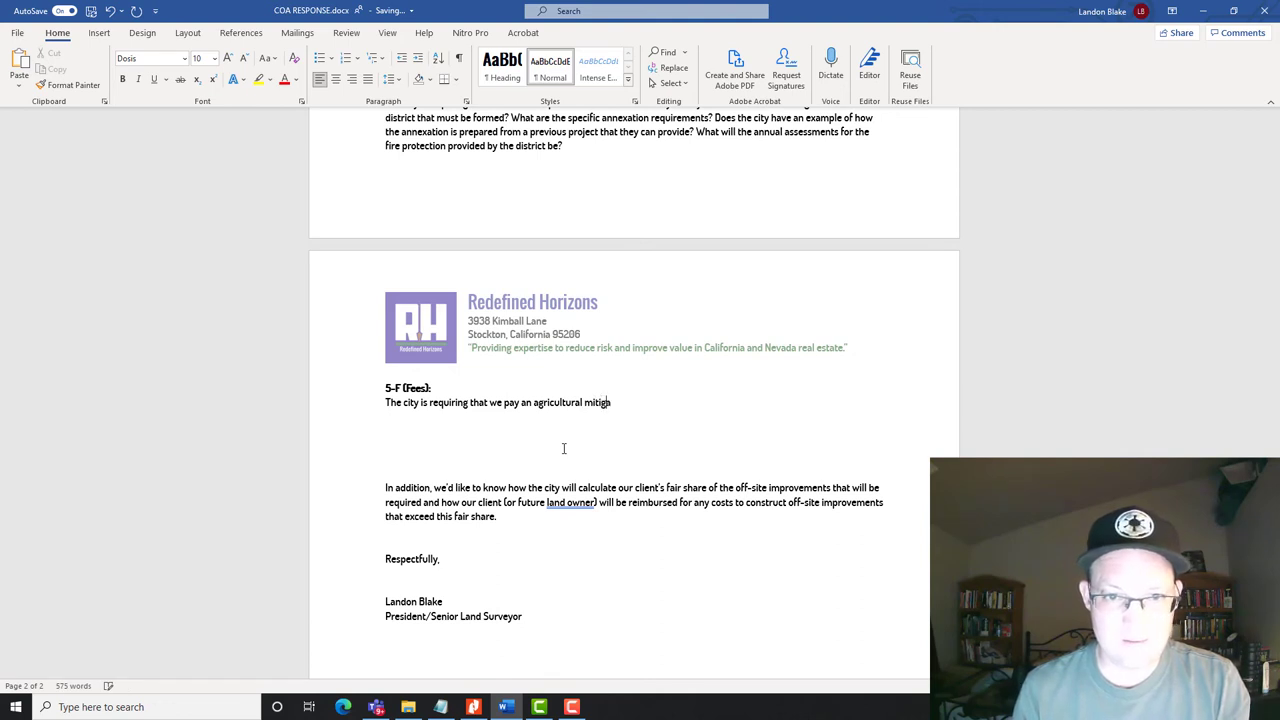
pyautogui.write('ation fee. ')
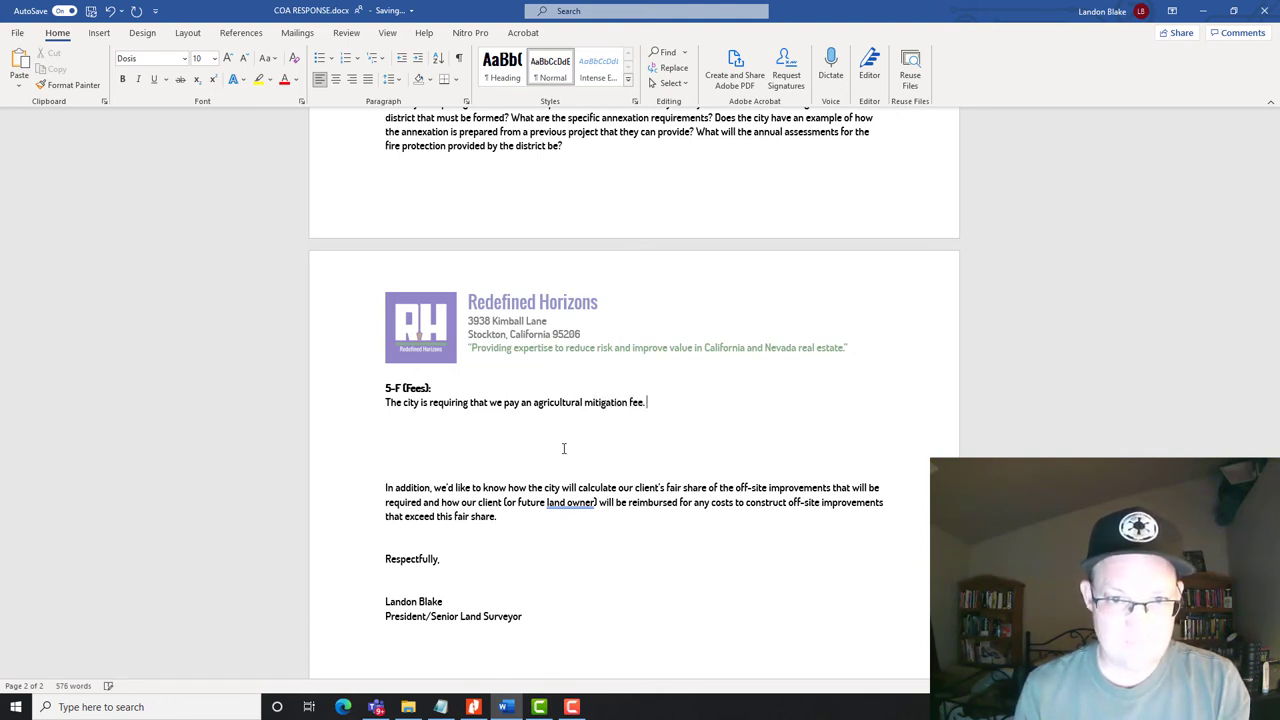
pyautogui.write("We'd like")
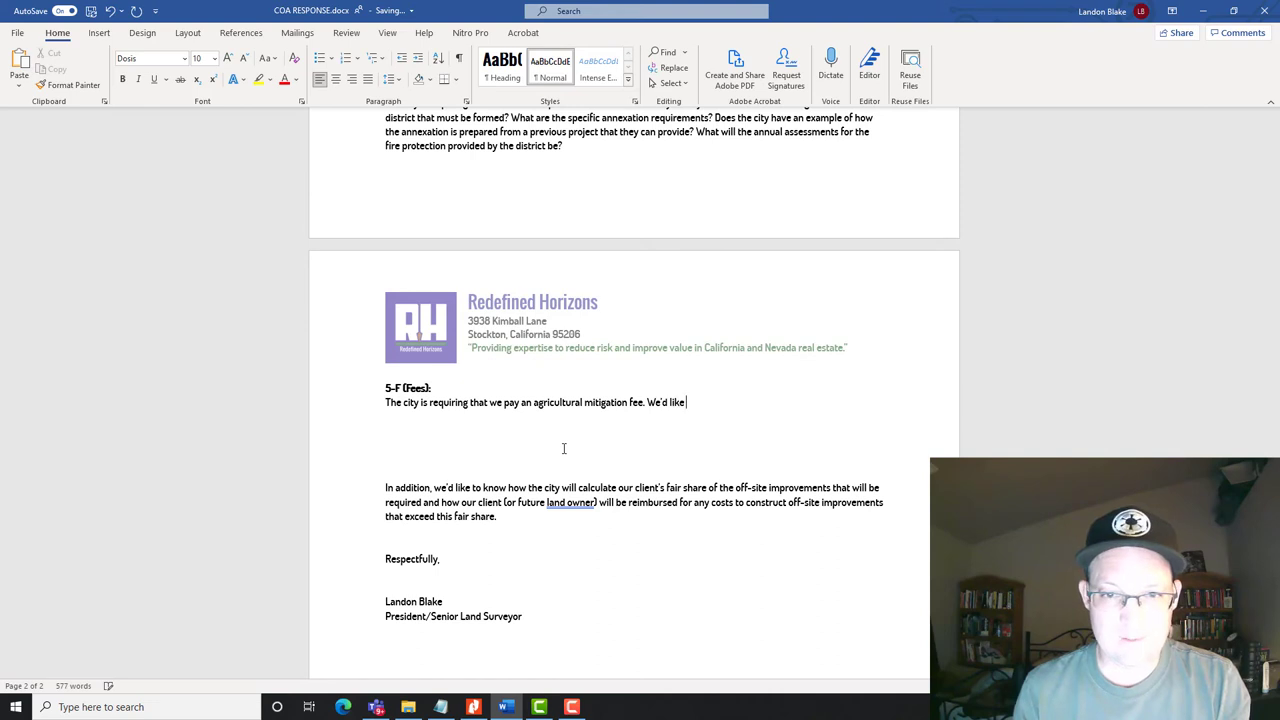
pyautogui.write(' to understand why th')
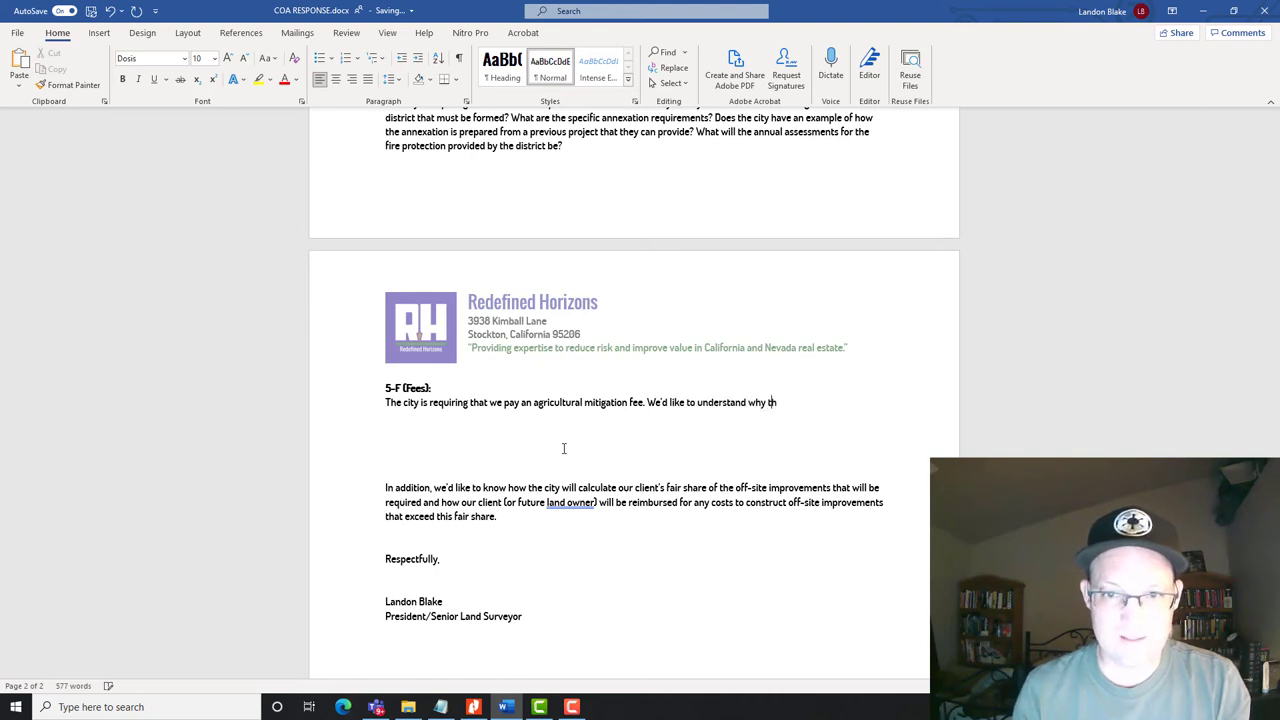
pyautogui.write('is fee aplies to our projec')
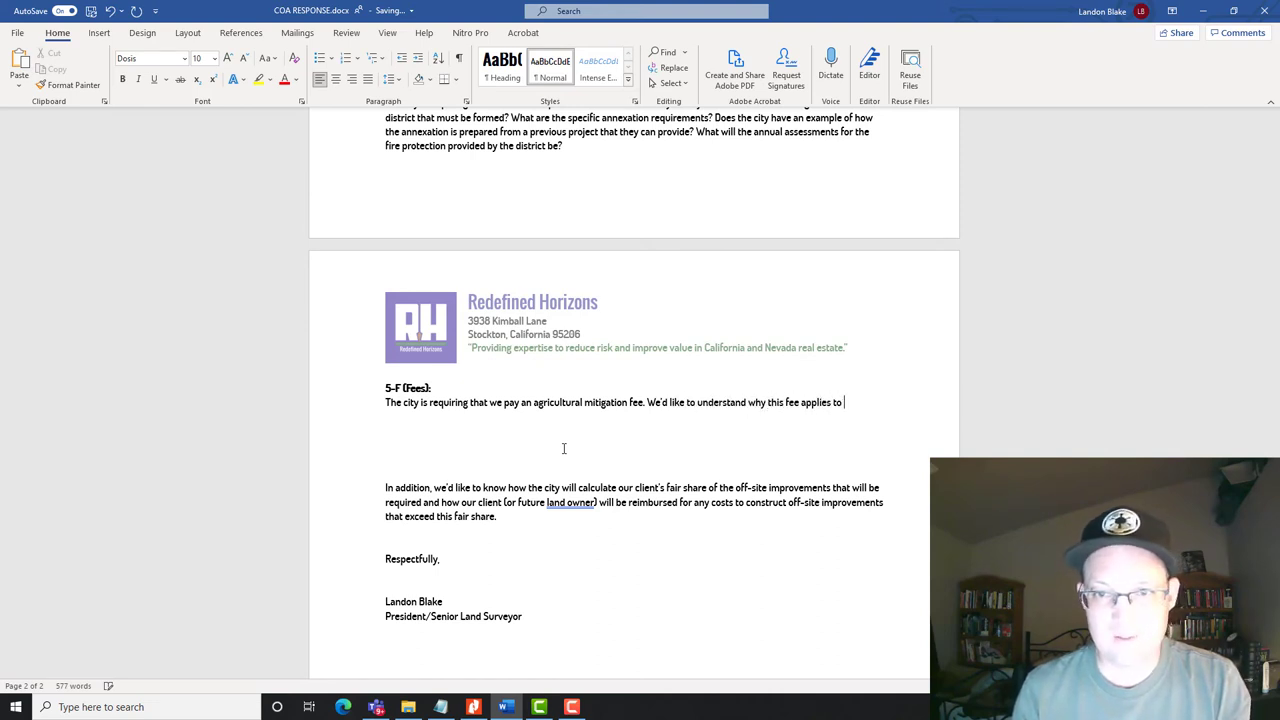
pyautogui.write('t as the')
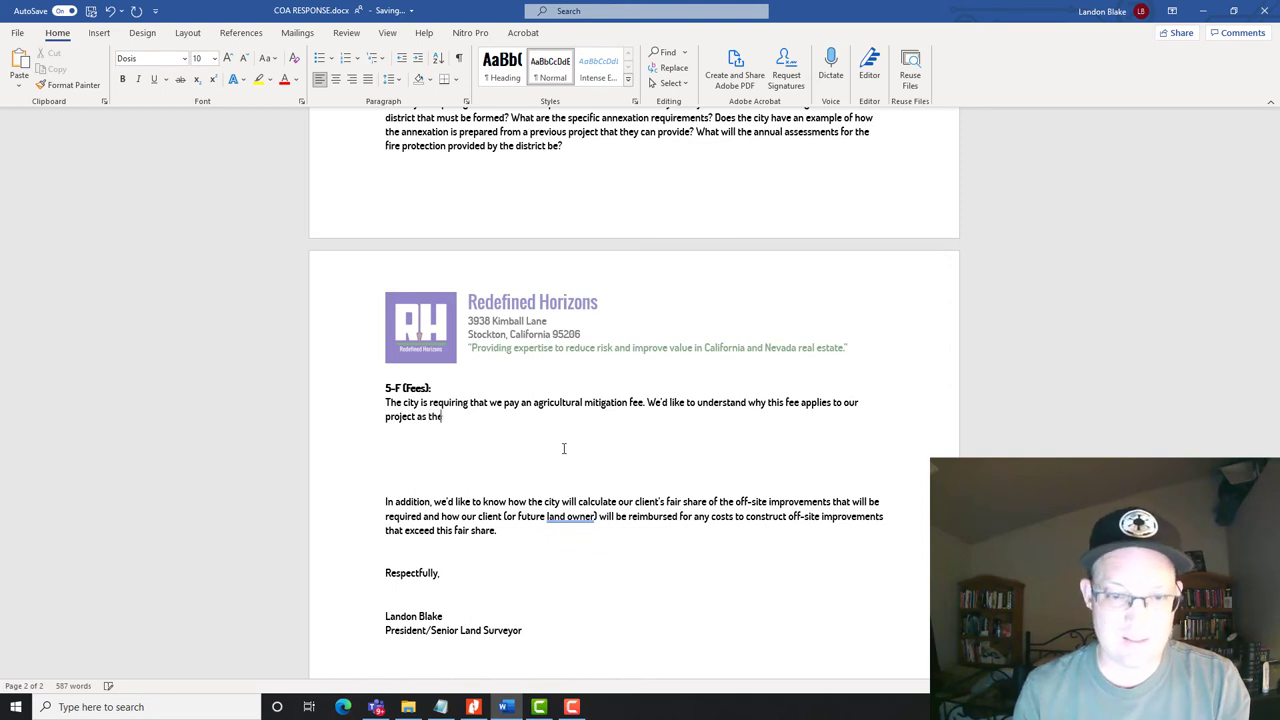
pyautogui.write(' current use')
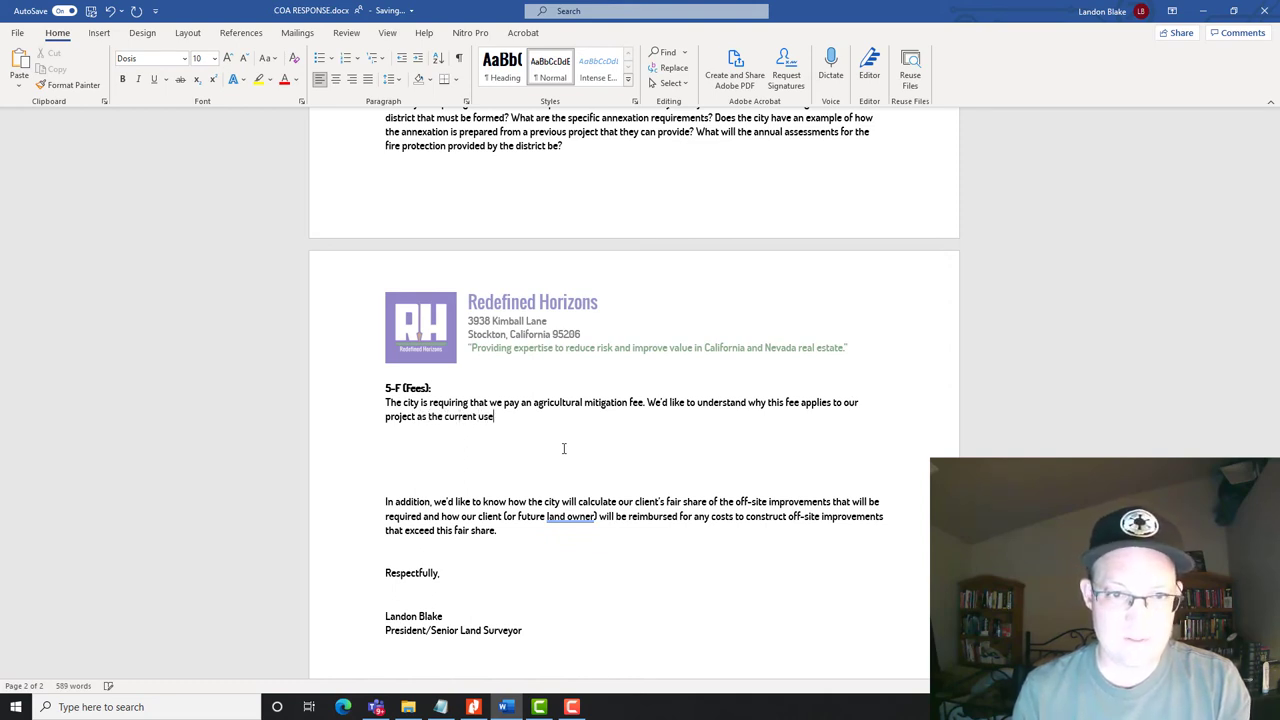
pyautogui.write('s of the land are')
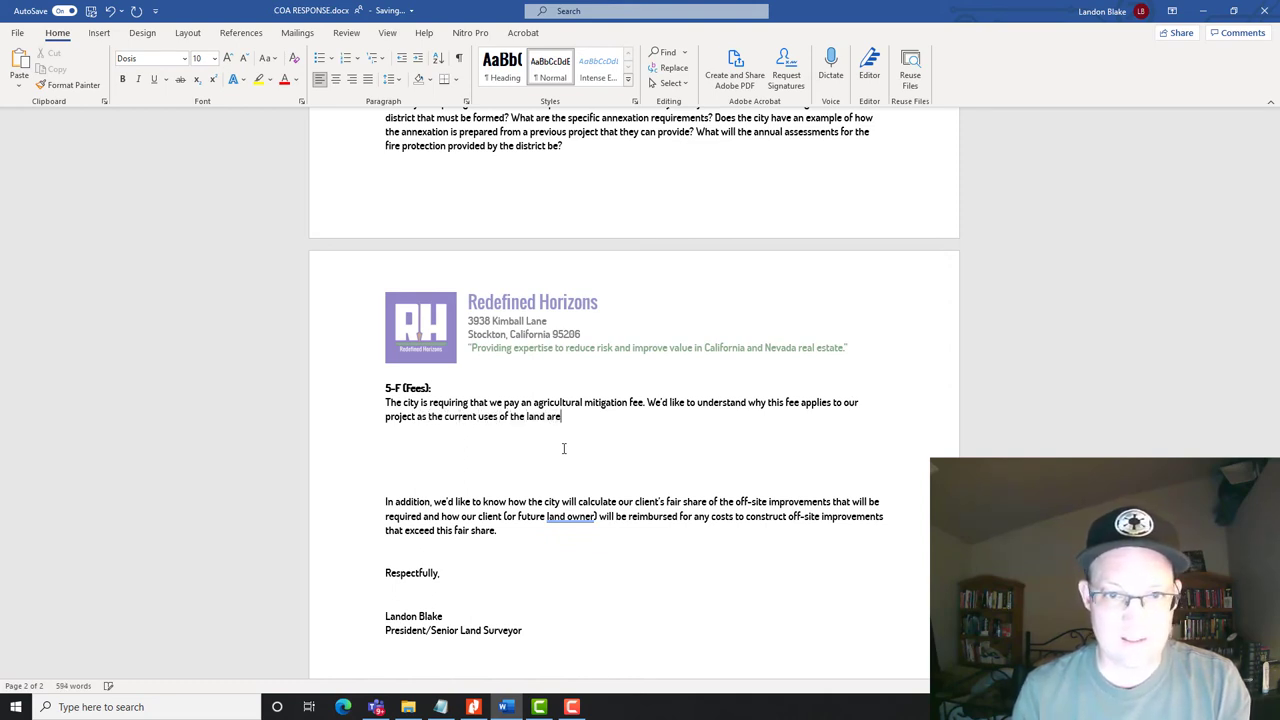
pyautogui.write(' not for agrui')
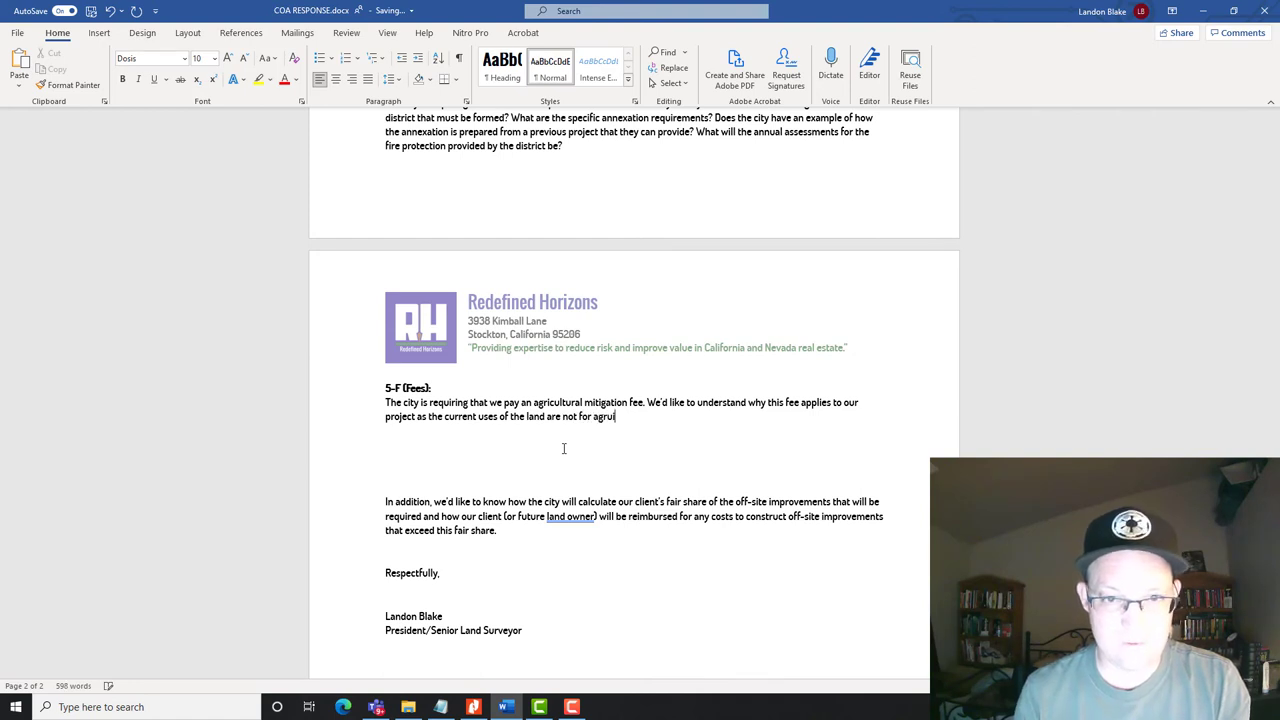
pyautogui.write('ui')
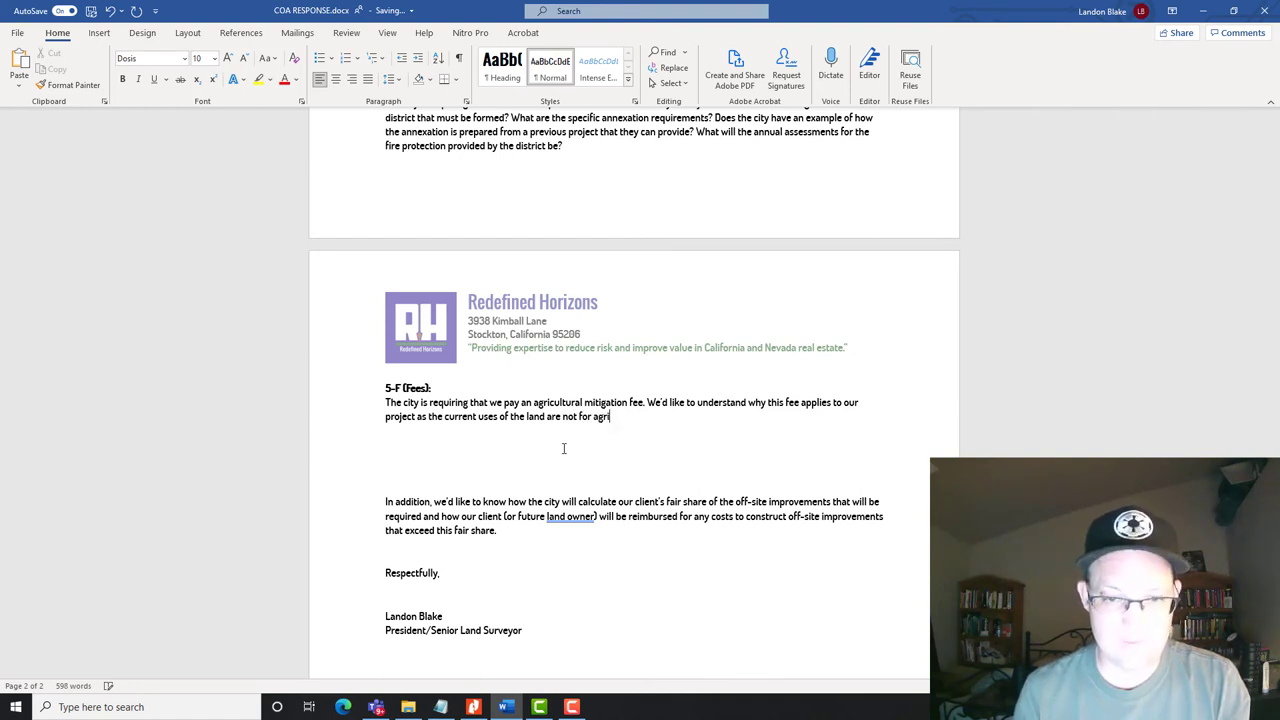
pyautogui.write('ure')
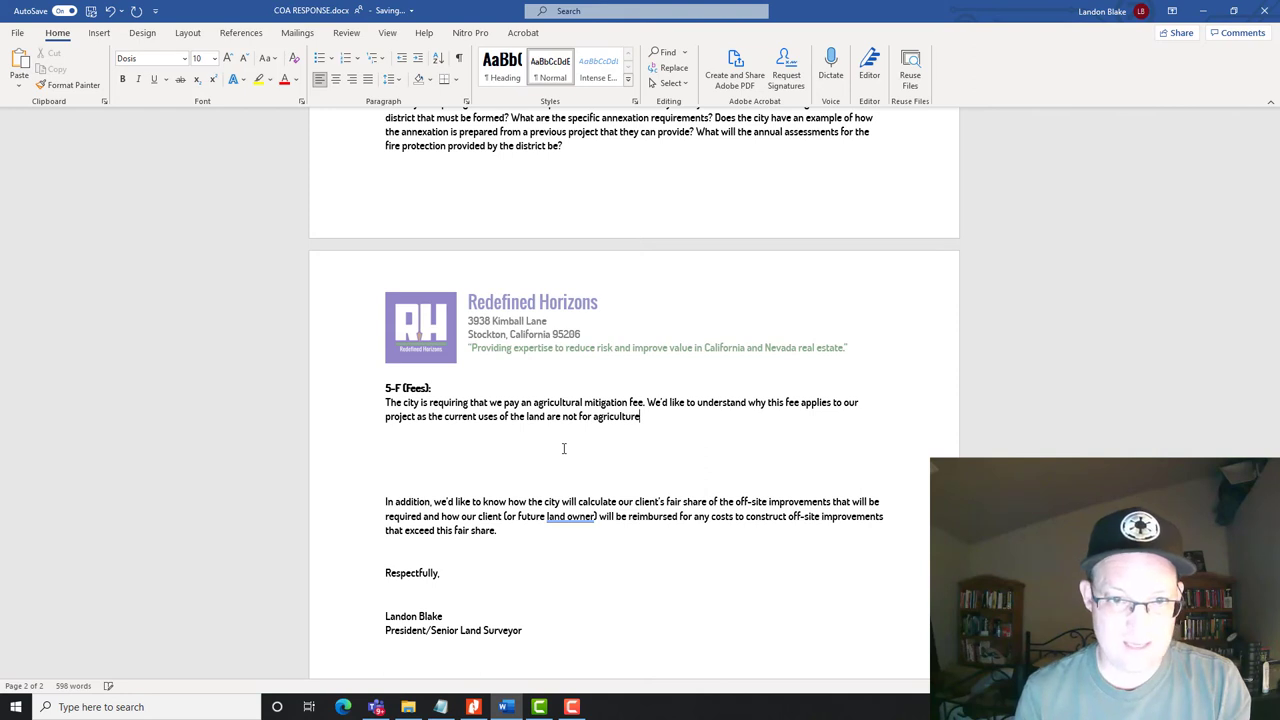
pyautogui.write('.')
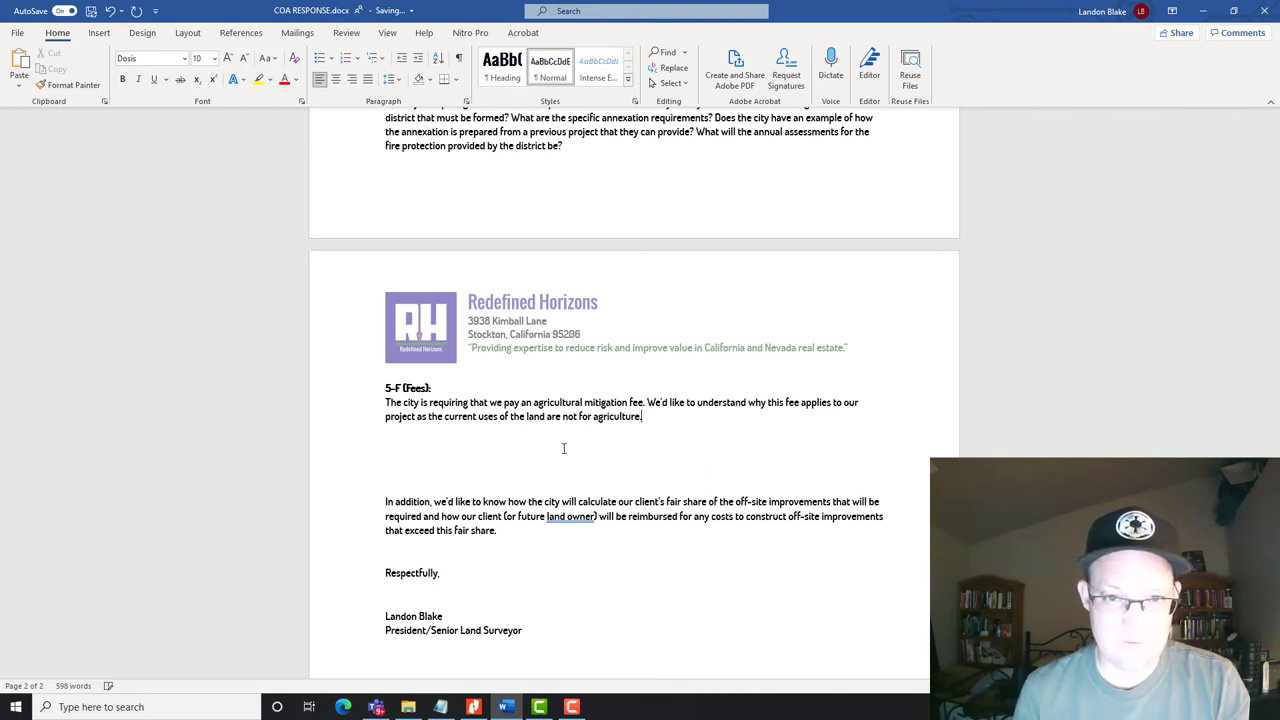
pyautogui.write(' We')
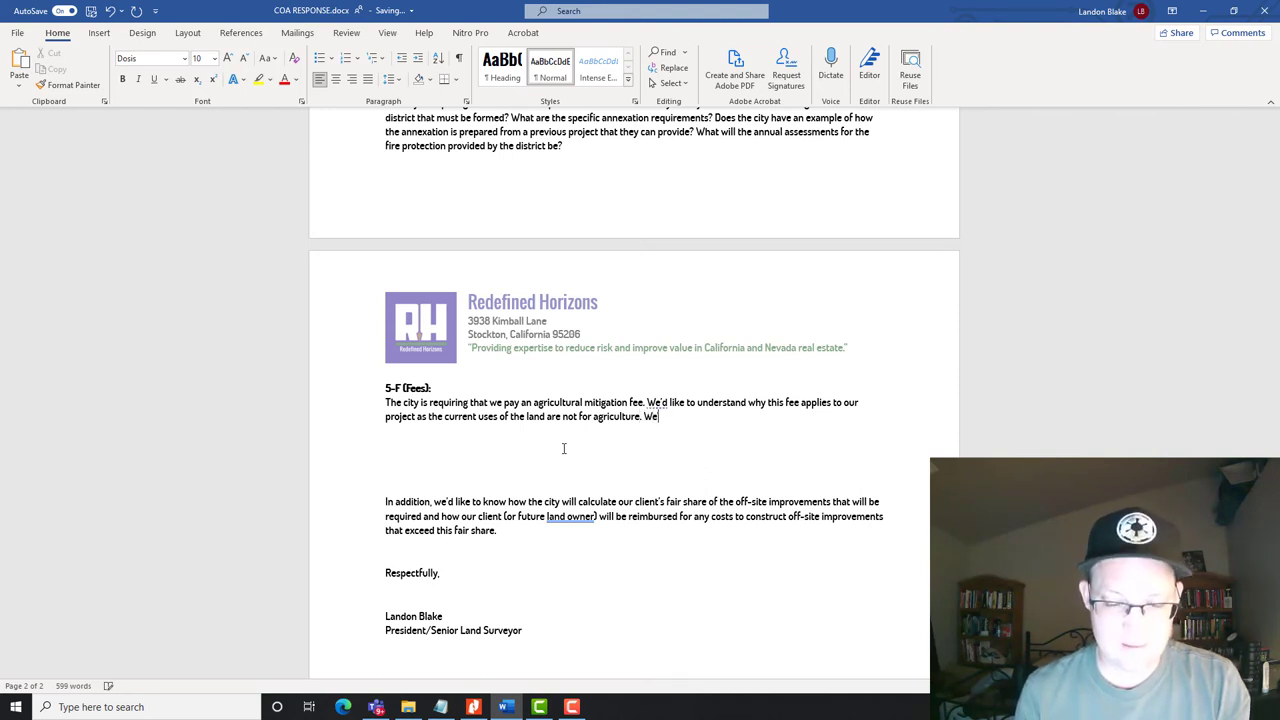
pyautogui.write("'s")
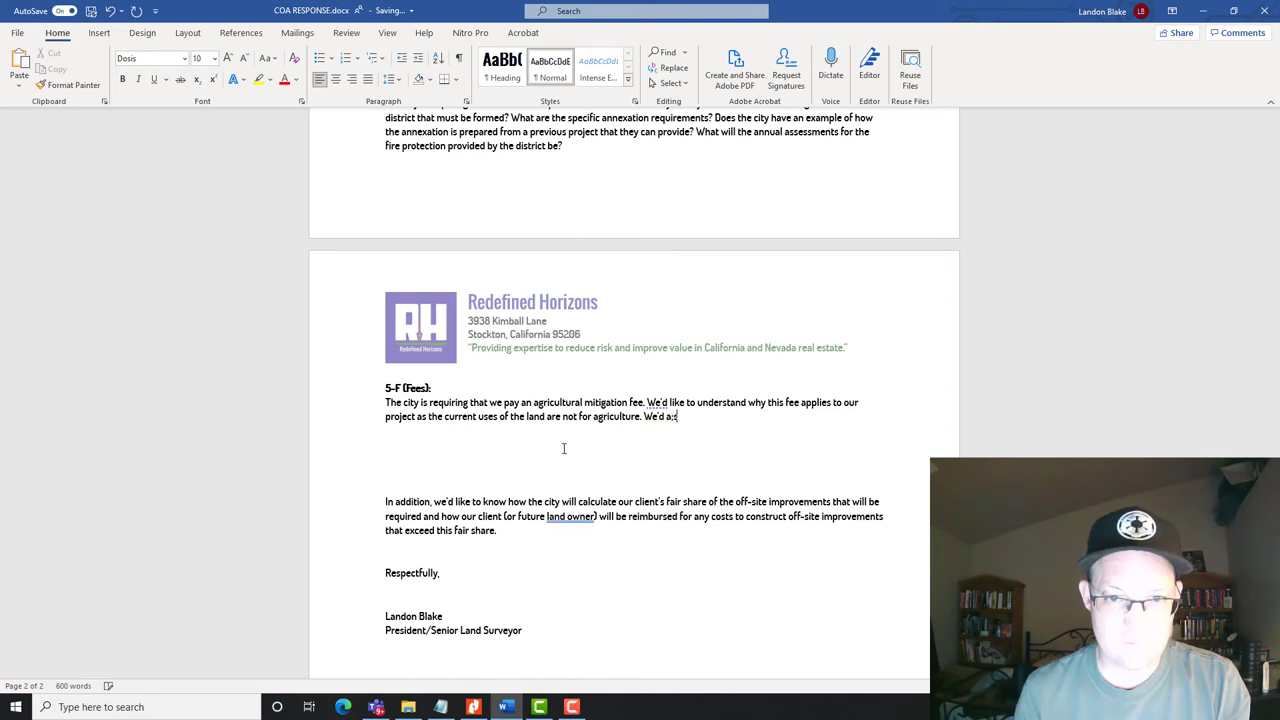
pyautogui.press('BackSpace')
pyautogui.press('BackSpace')
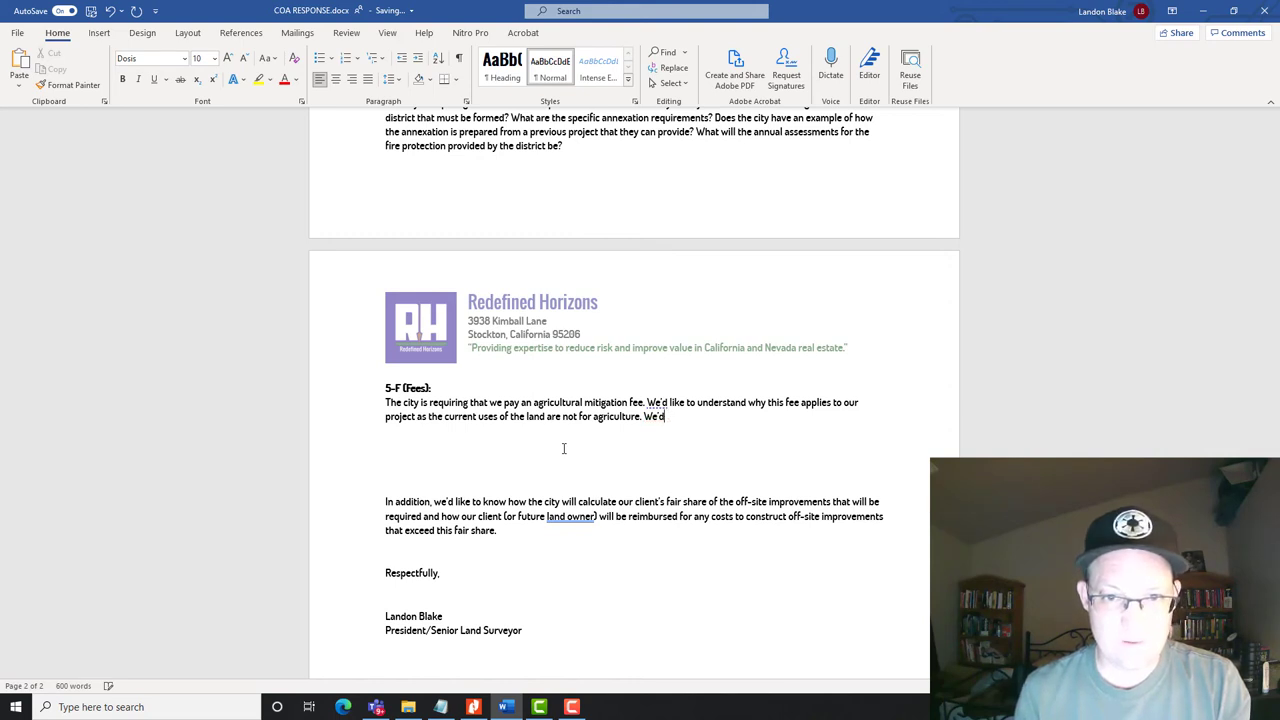
pyautogui.press('BackSpace')
pyautogui.press('BackSpace')
pyautogui.write('also')
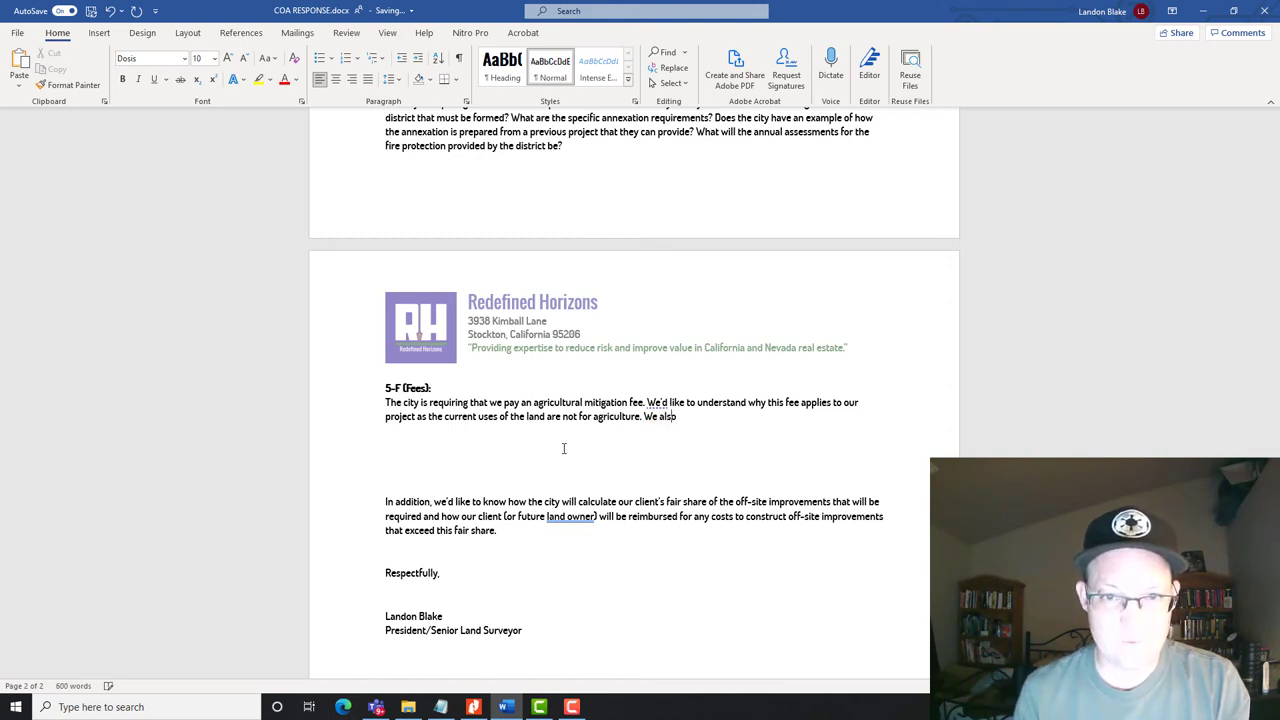
pyautogui.write(' request')
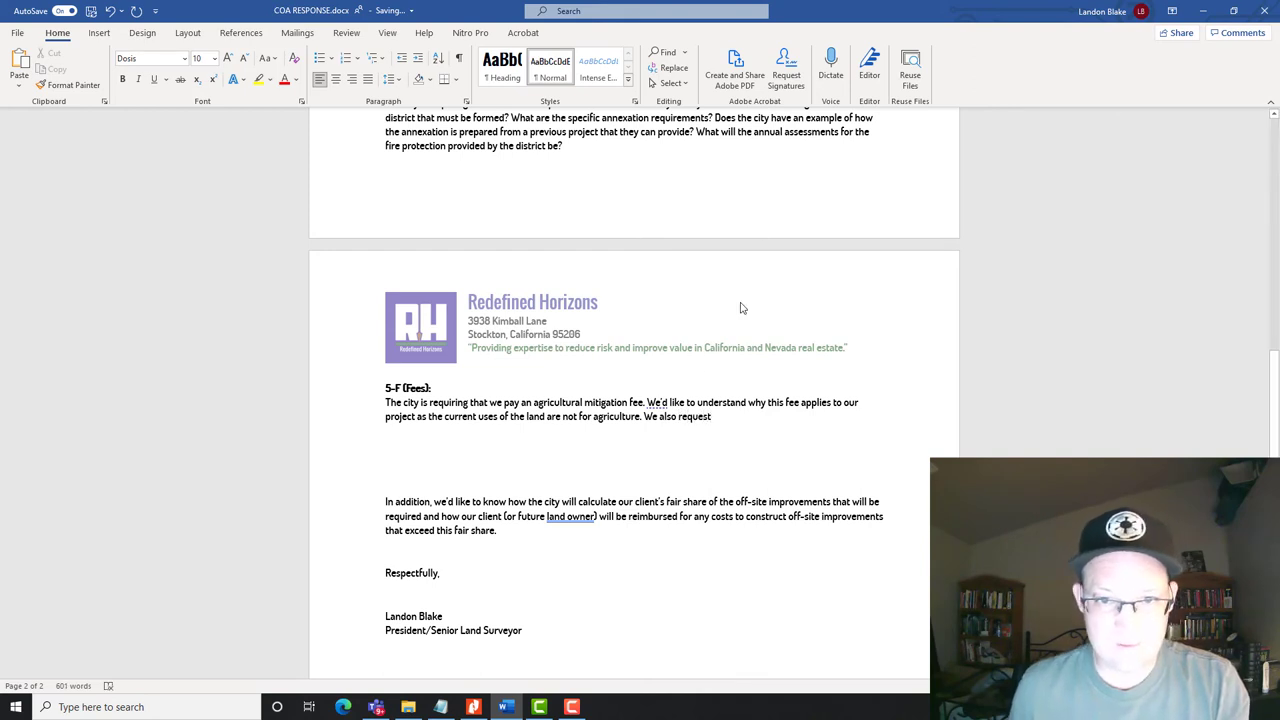
pyautogui.moveTo(660, 402); pyautogui.dragTo(685, 402)
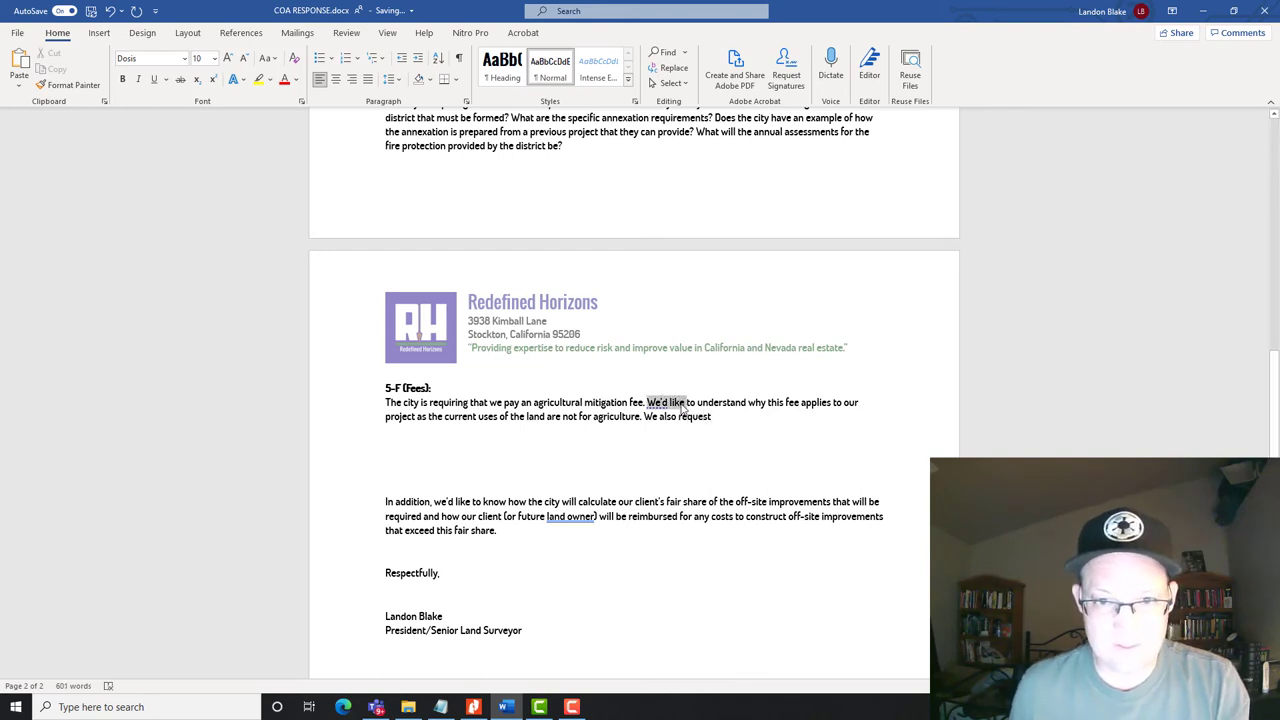
pyautogui.press('BackSpace')
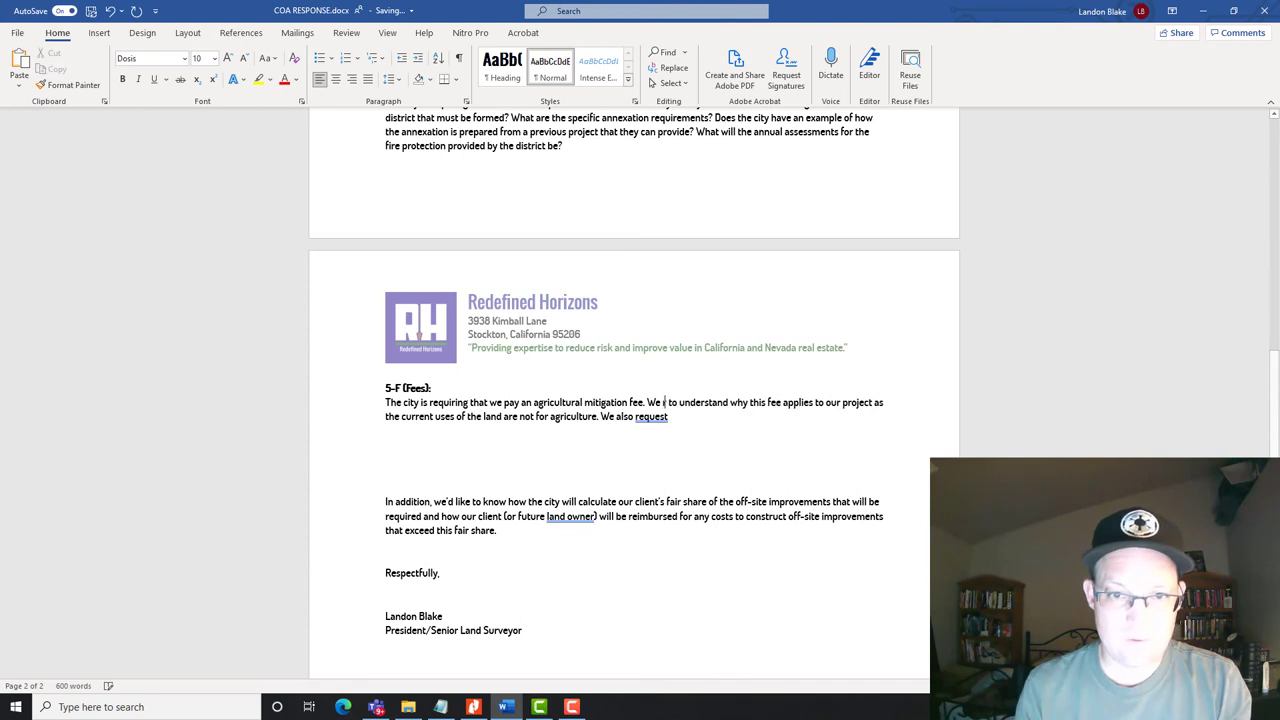
pyautogui.write('request an expla')
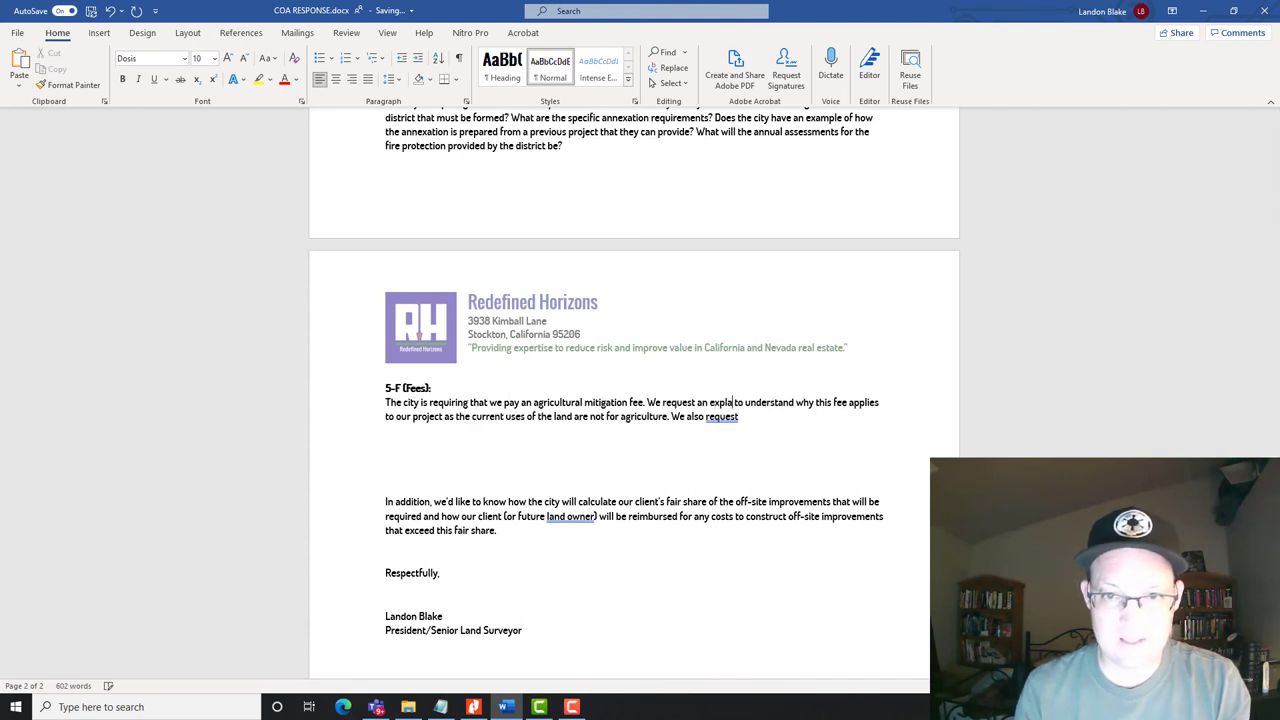
pyautogui.write('n ')
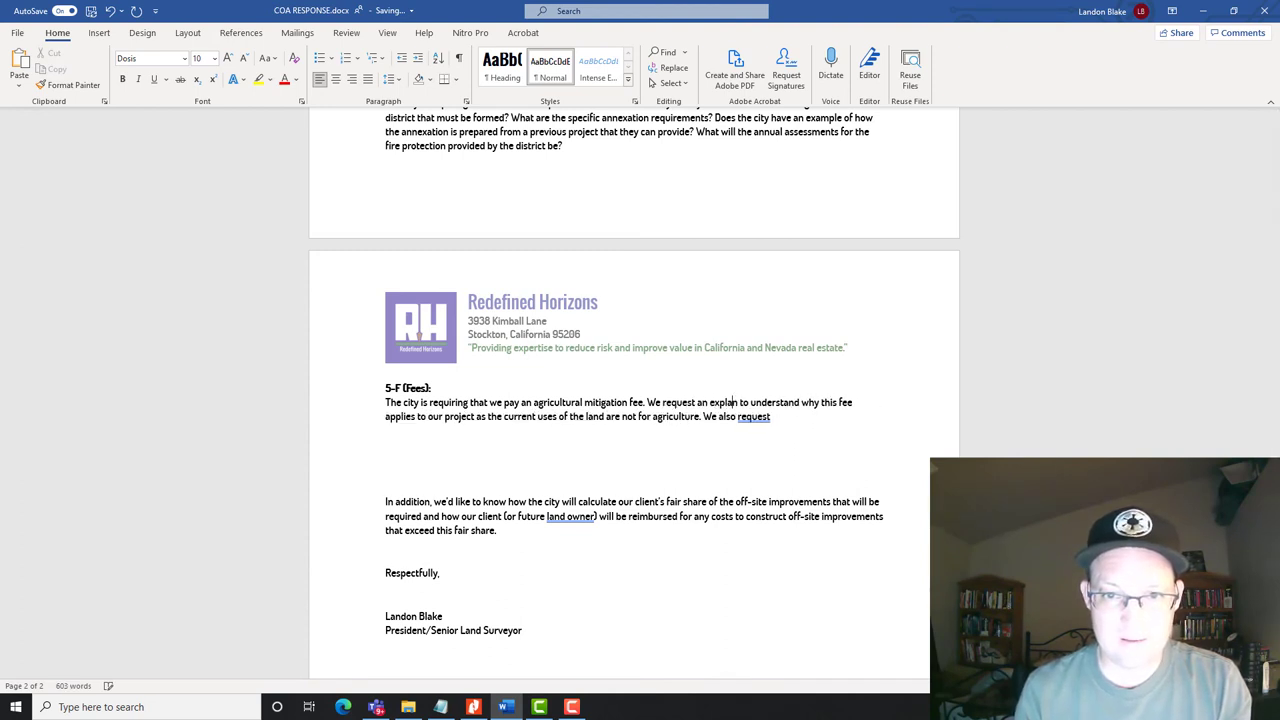
pyautogui.write('ation as')
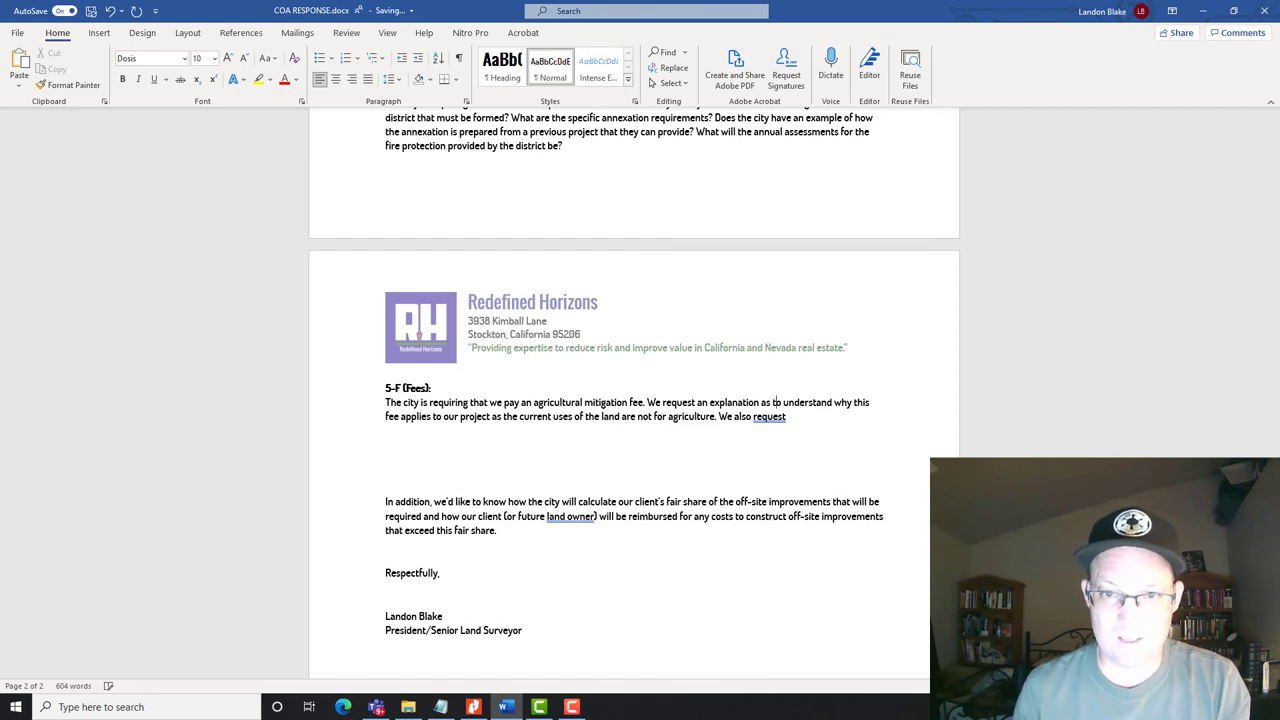
pyautogui.press('Delete')
pyautogui.press('Delete')
pyautogui.press('Delete')
pyautogui.press('Delete')
pyautogui.press('Delete')
pyautogui.press('Delete')
pyautogui.press('Delete')
pyautogui.press('Delete')
pyautogui.press('Delete')
pyautogui.press('Delete')
pyautogui.press('Delete')
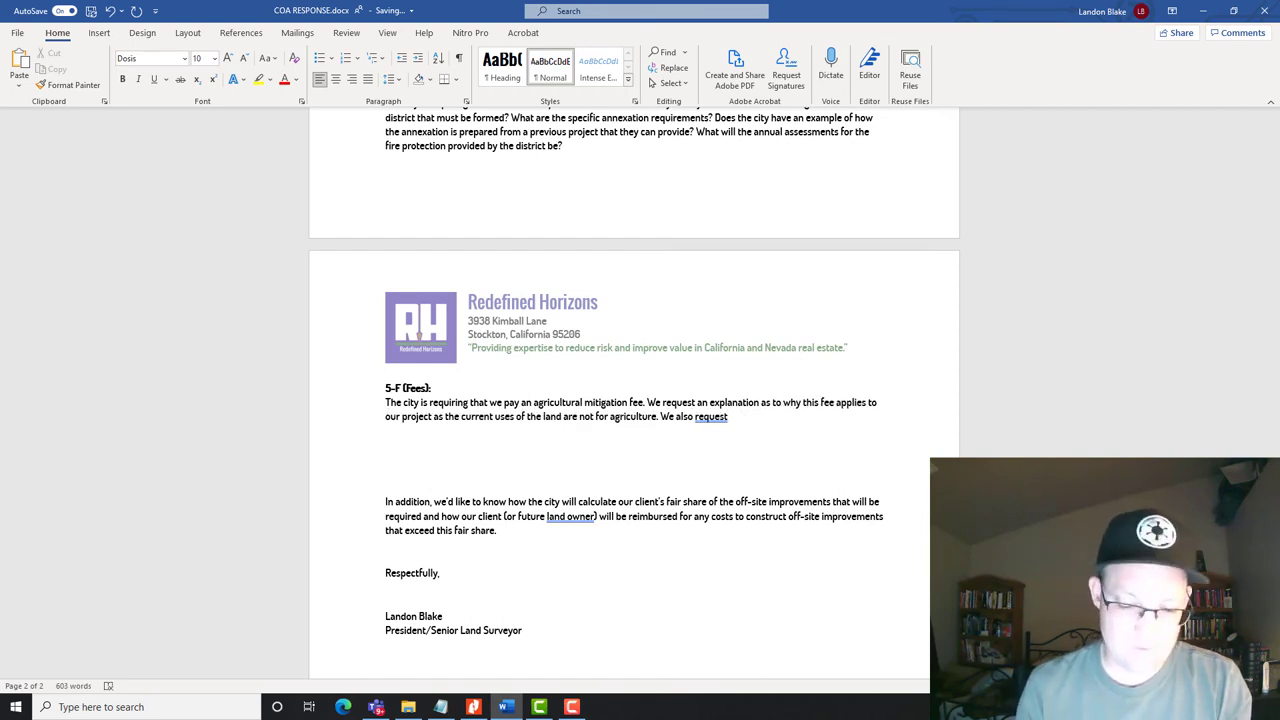
pyautogui.write('the city ')
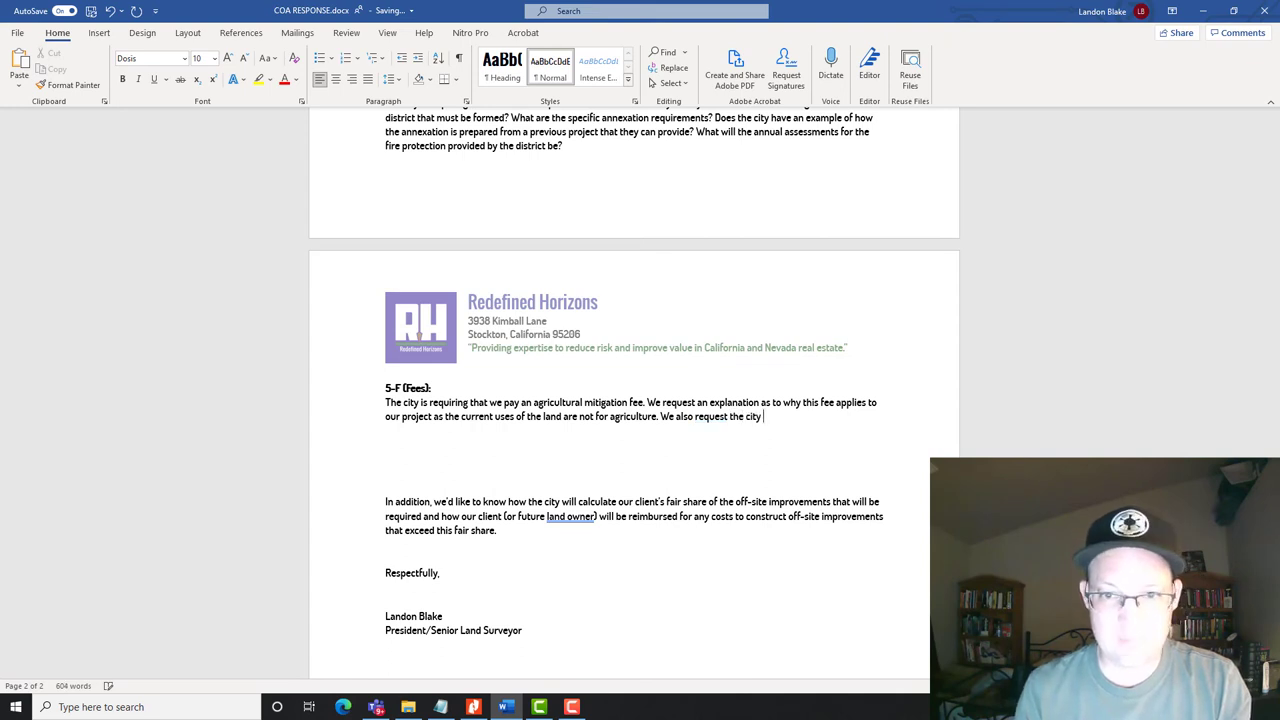
pyautogui.write('provide the amount ')
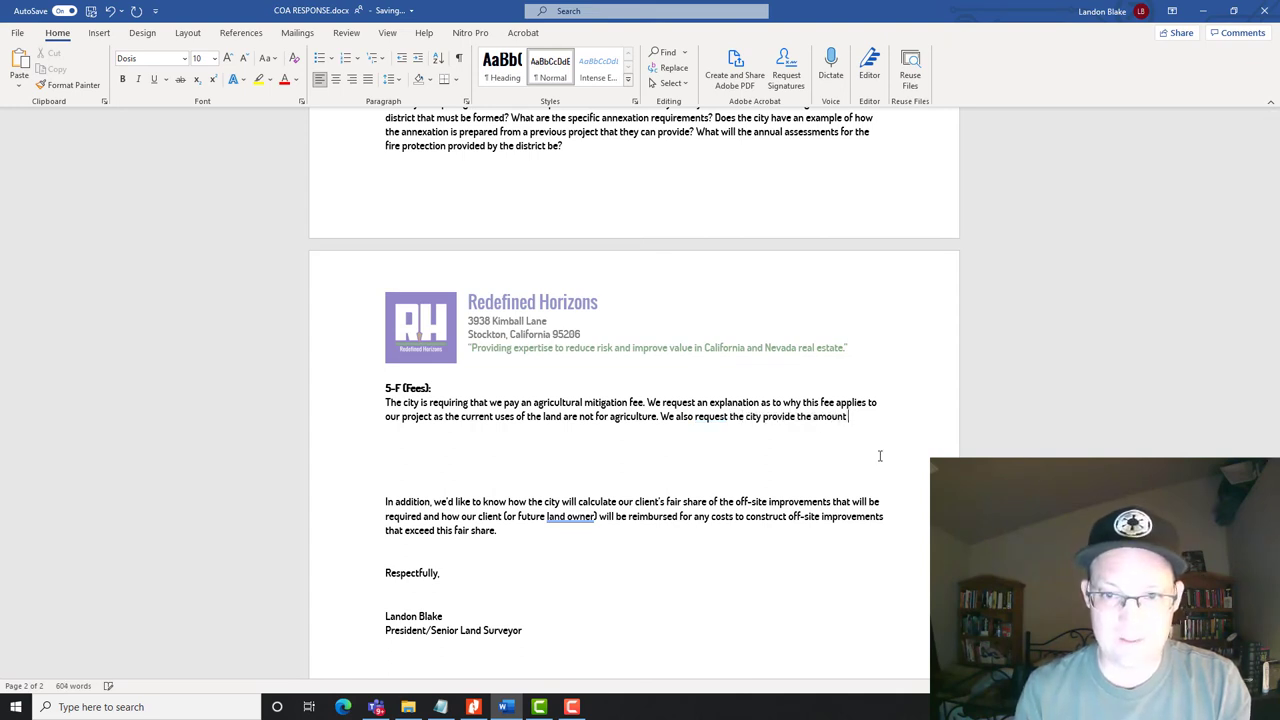
pyautogui.write('of the fee to be')
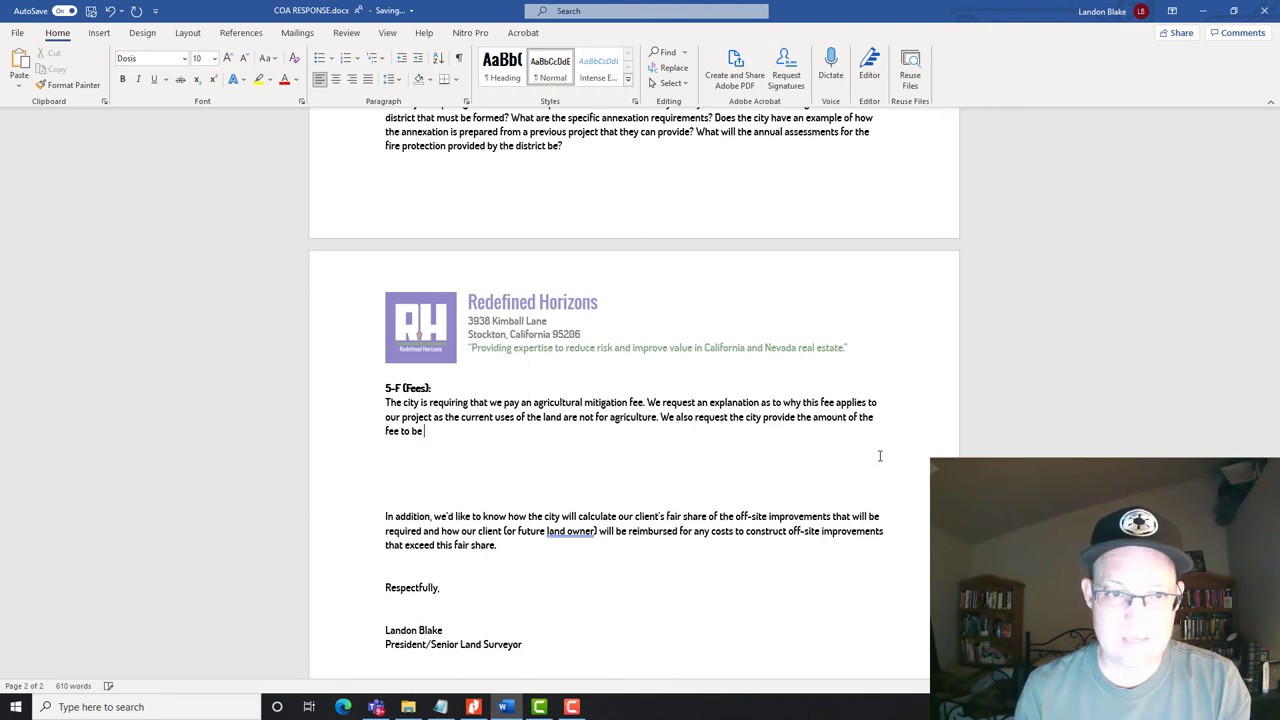
pyautogui.write(' paid.')
# Begin a new paragraph 'The city also mentions' and check the fee condition in the PDF.
pyautogui.press('Return')
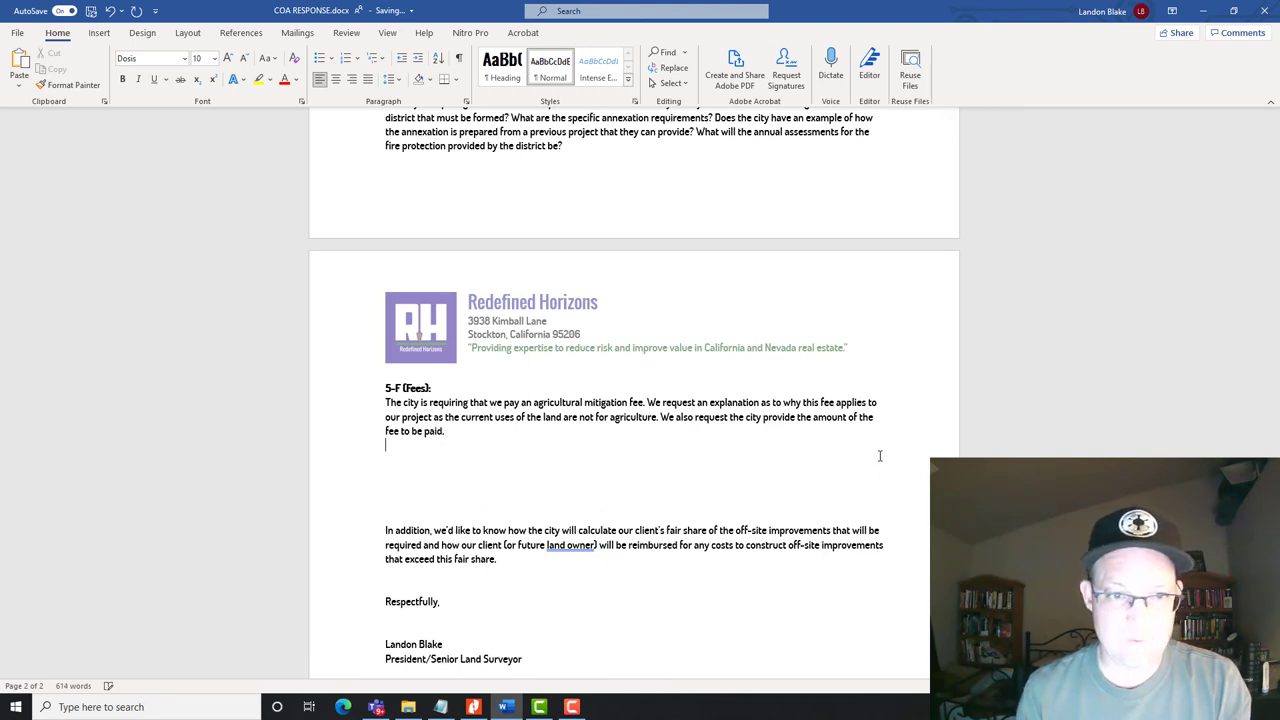
pyautogui.press('Return')
pyautogui.write('The city also ')
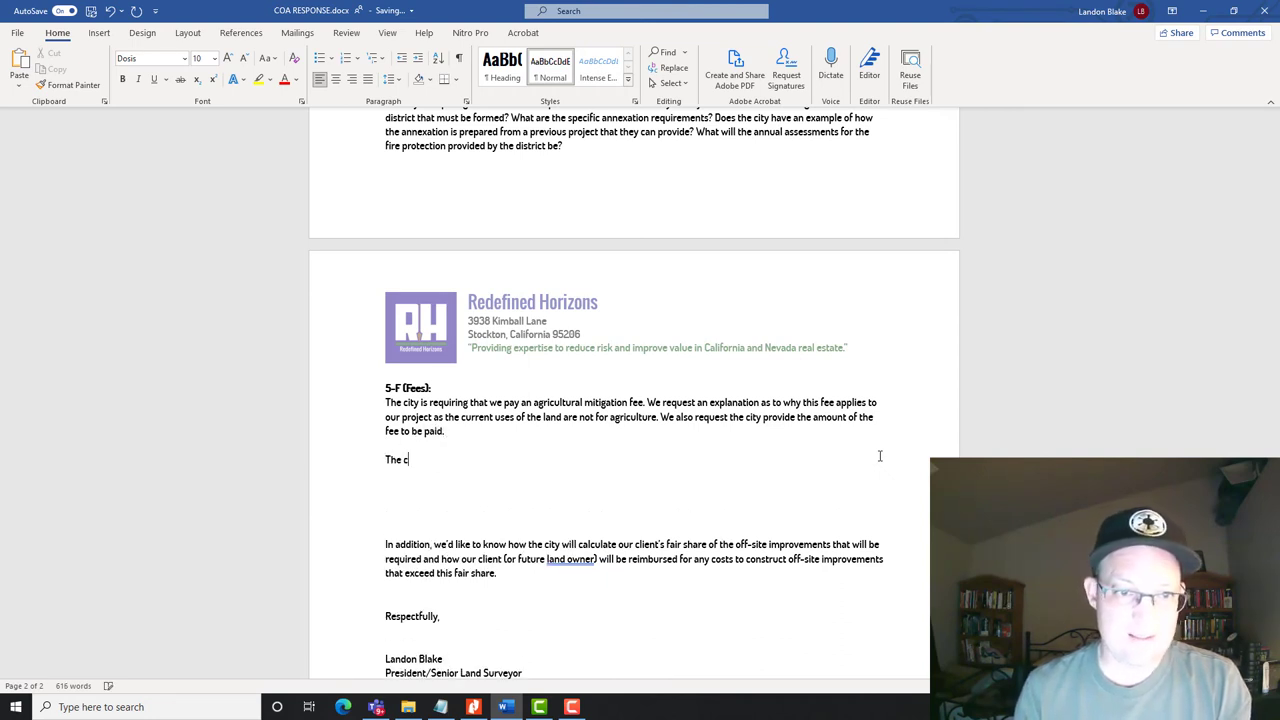
pyautogui.write('mentions')
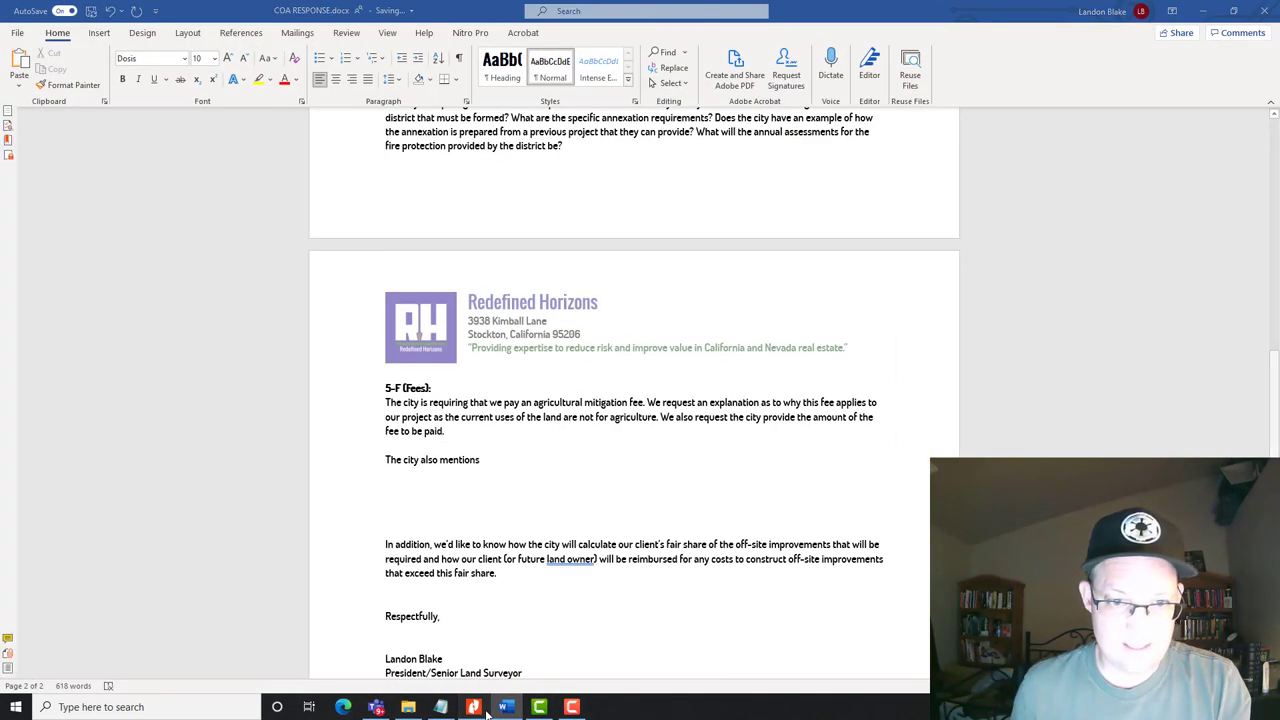
pyautogui.click(474, 707)
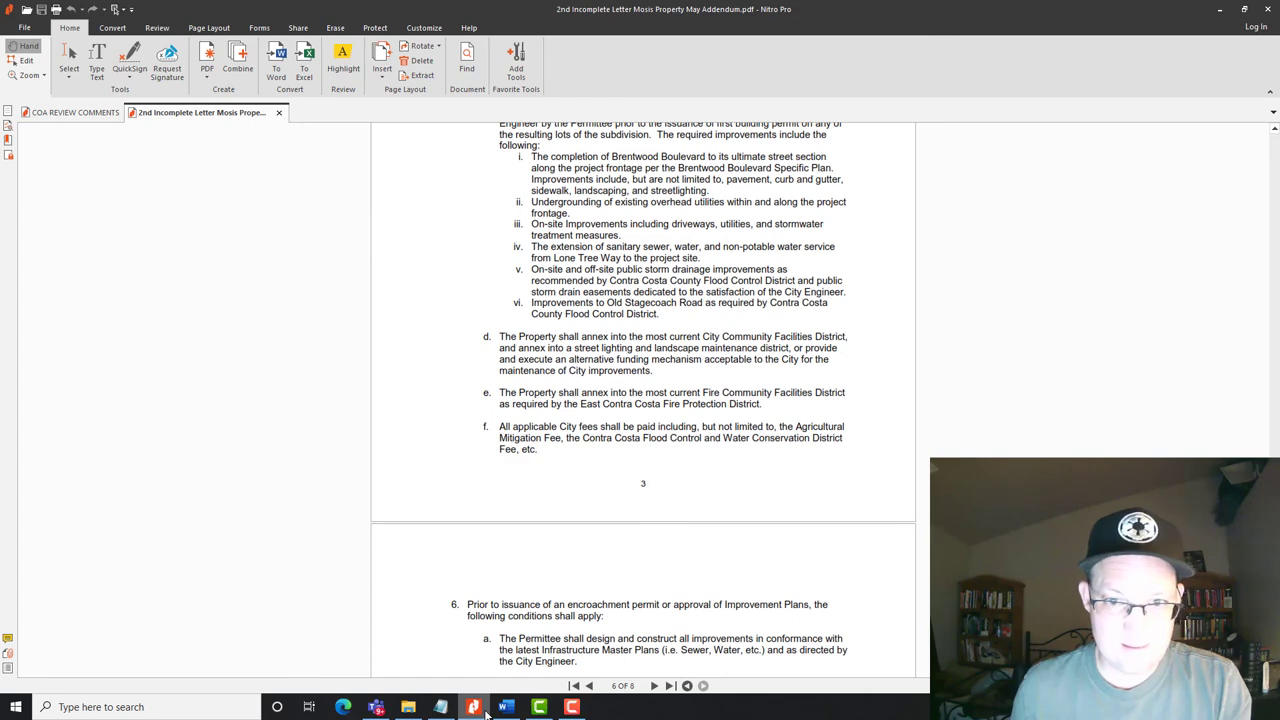
pyautogui.click(506, 707)
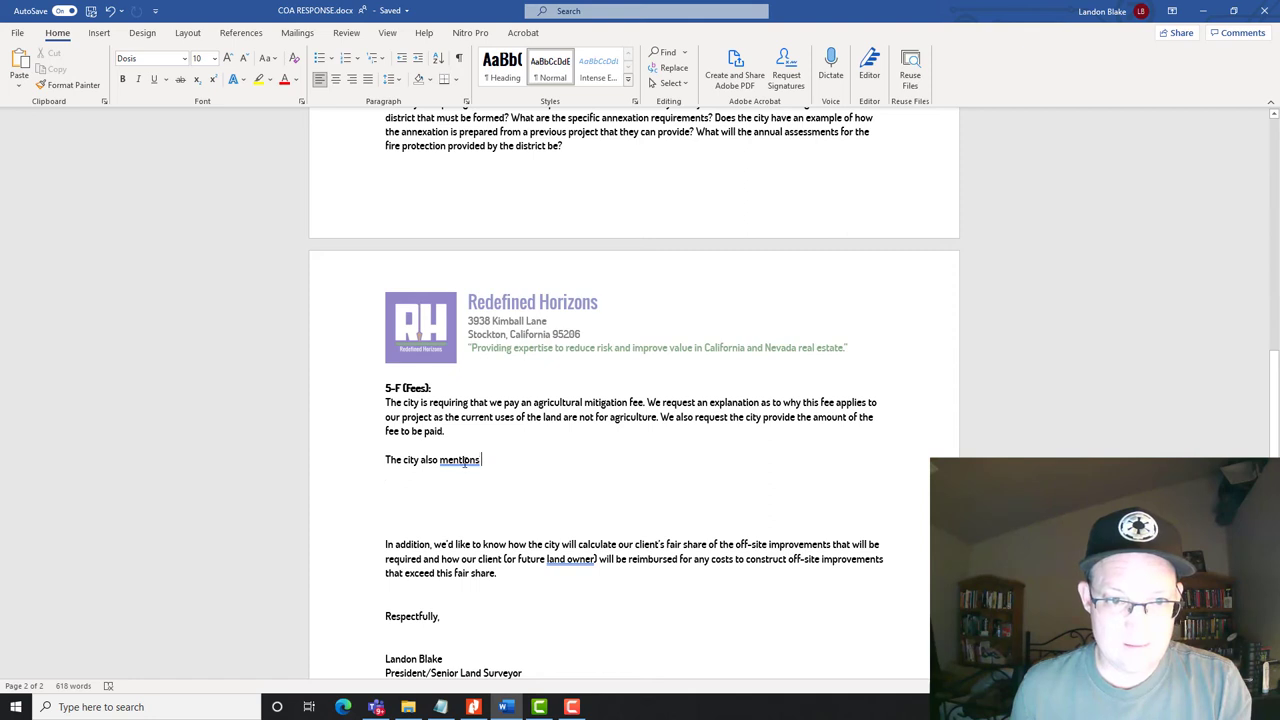
# Say other fees may apply, request their exact amounts in writing ASAP, and remove the blank lines.
pyautogui.doubleClick(464, 460)
pyautogui.write('states')
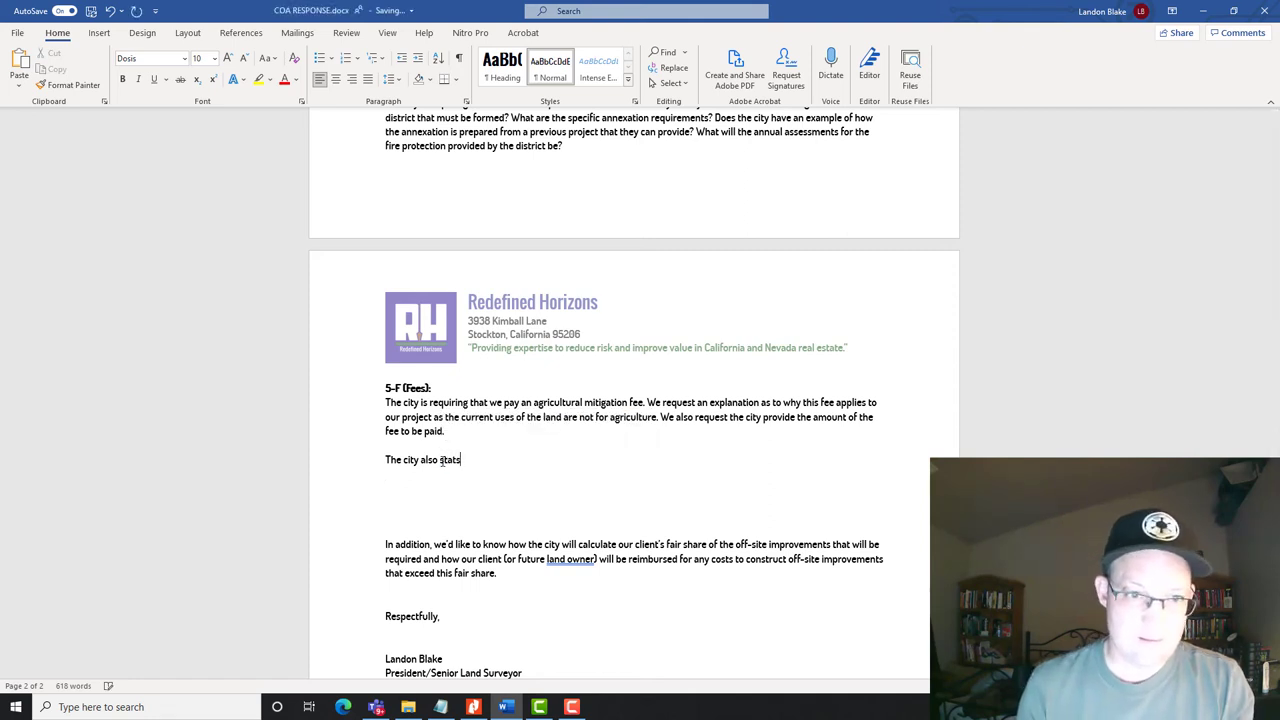
pyautogui.write(' that other fe')
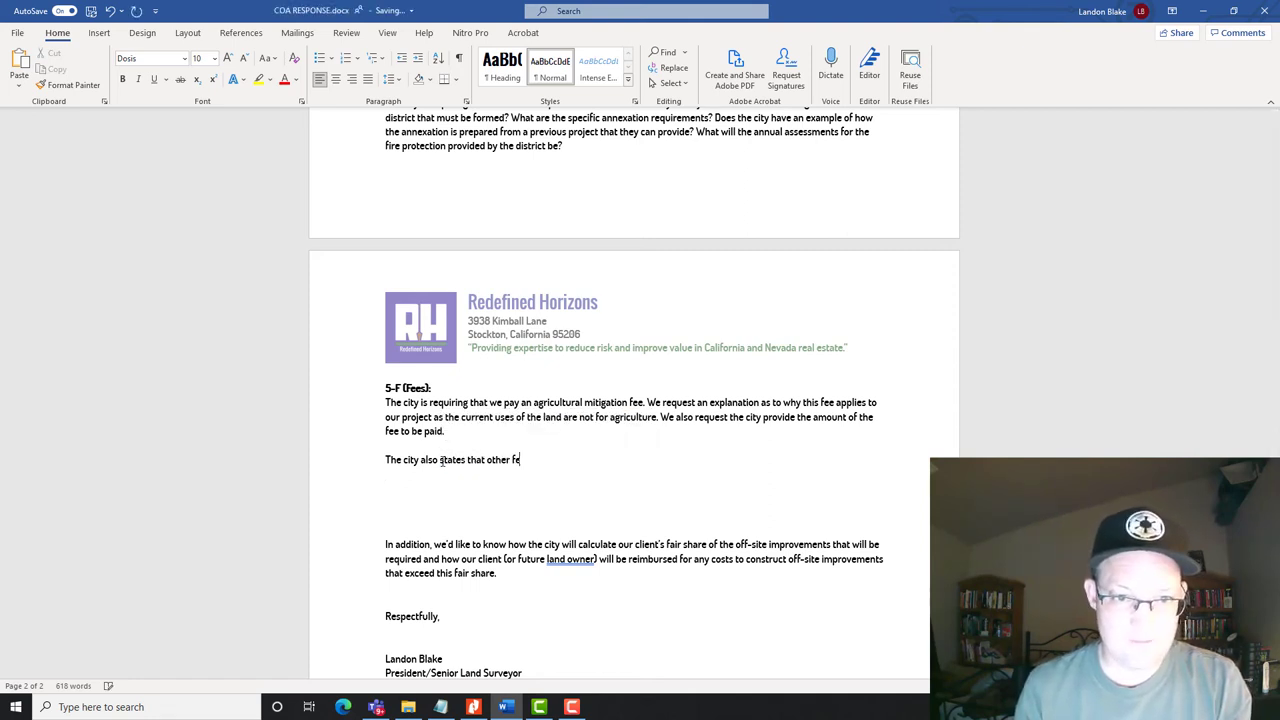
pyautogui.write('es may apply. ')
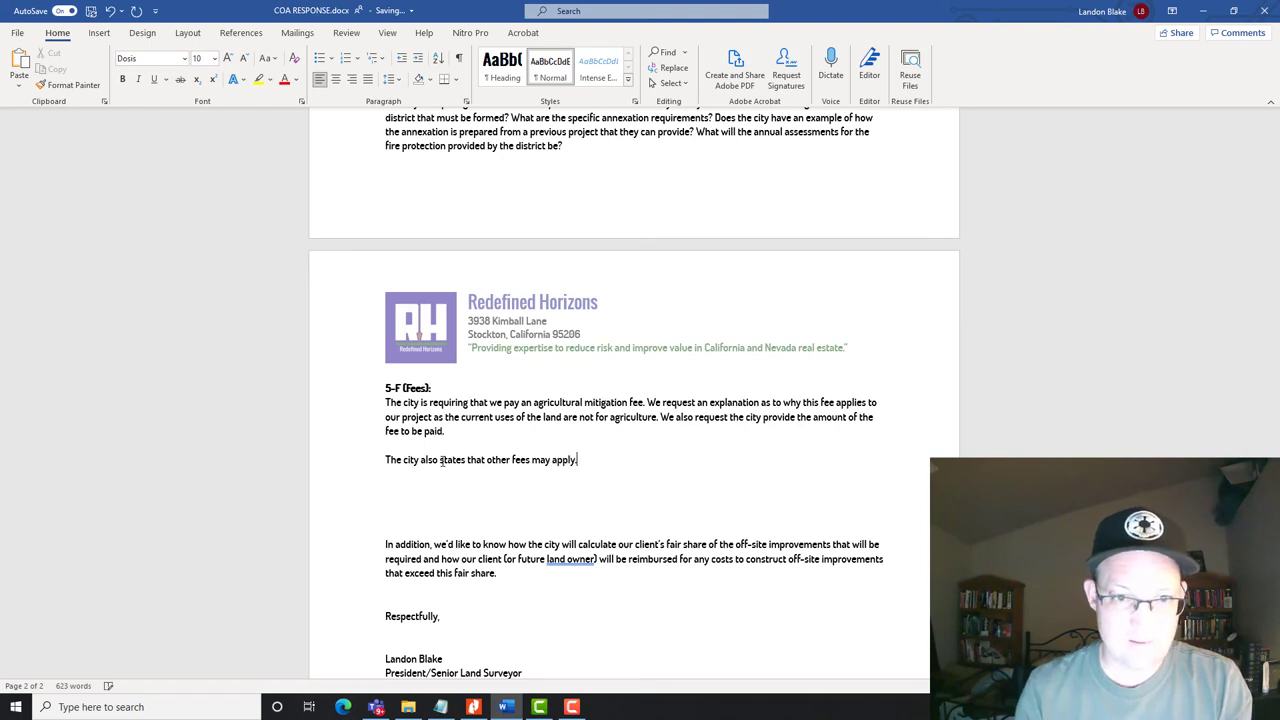
pyautogui.write('It is ')
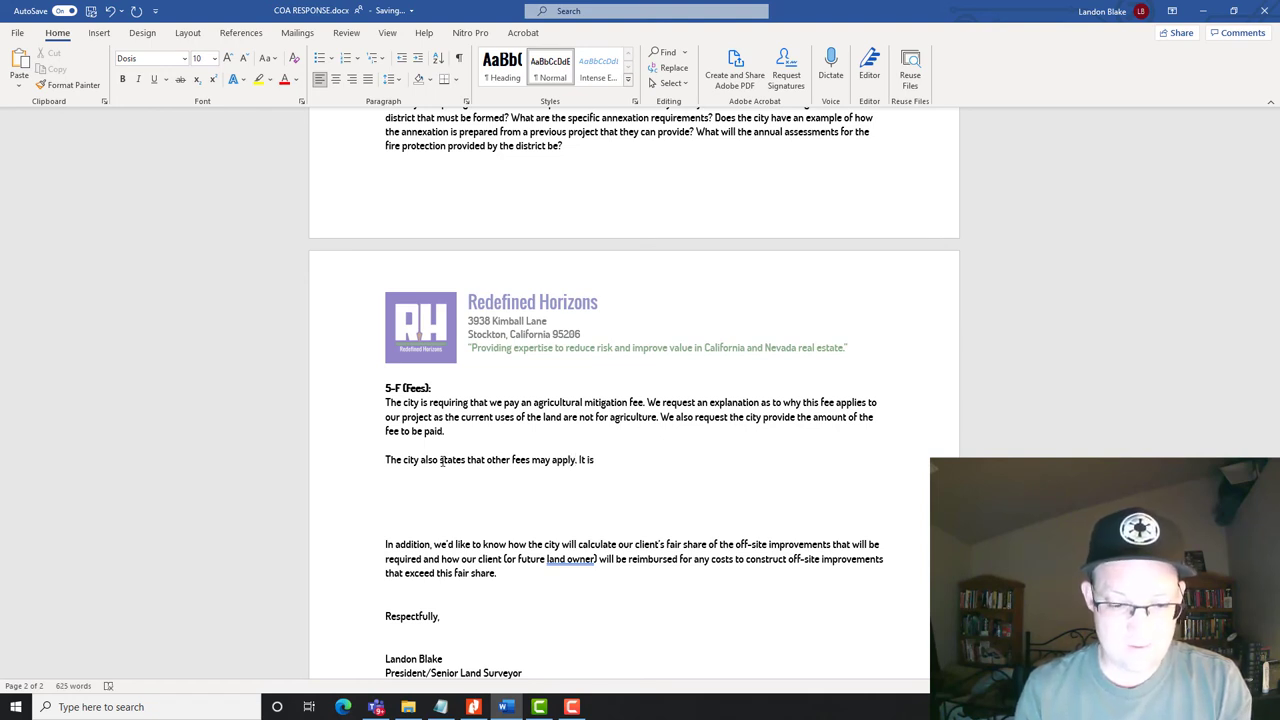
pyautogui.write('ciritical that we under')
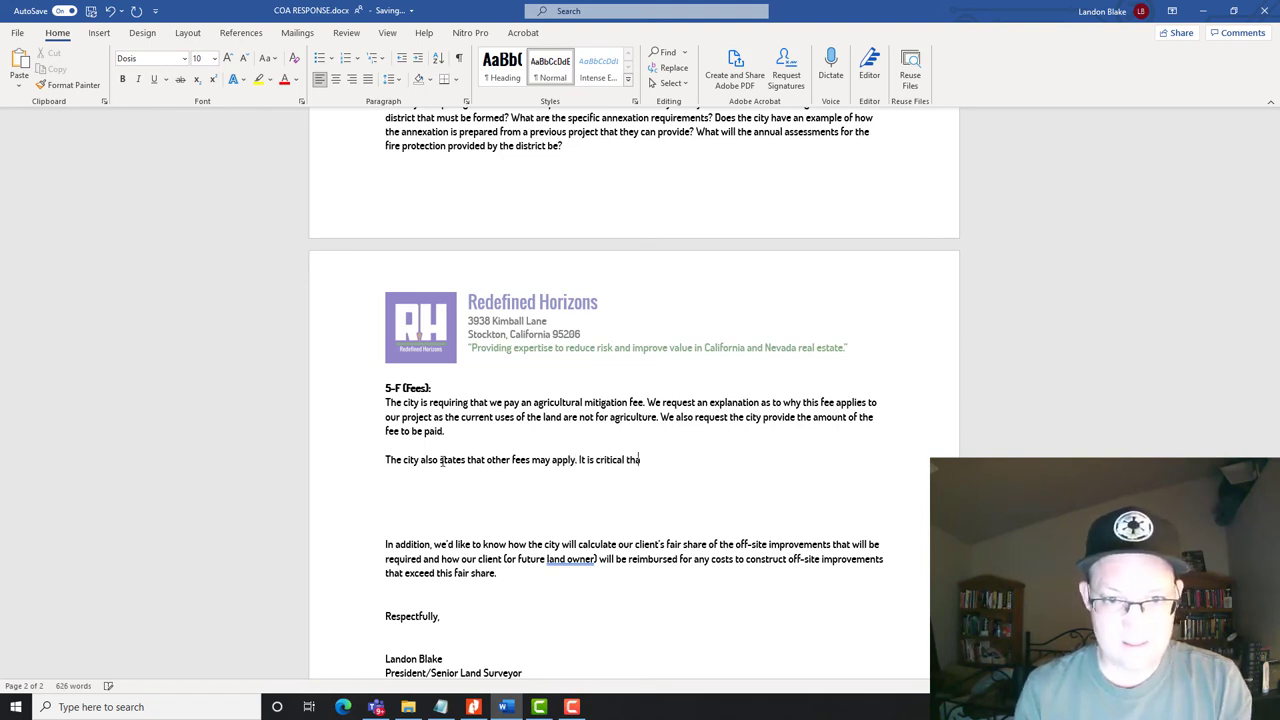
pyautogui.write('stand ')
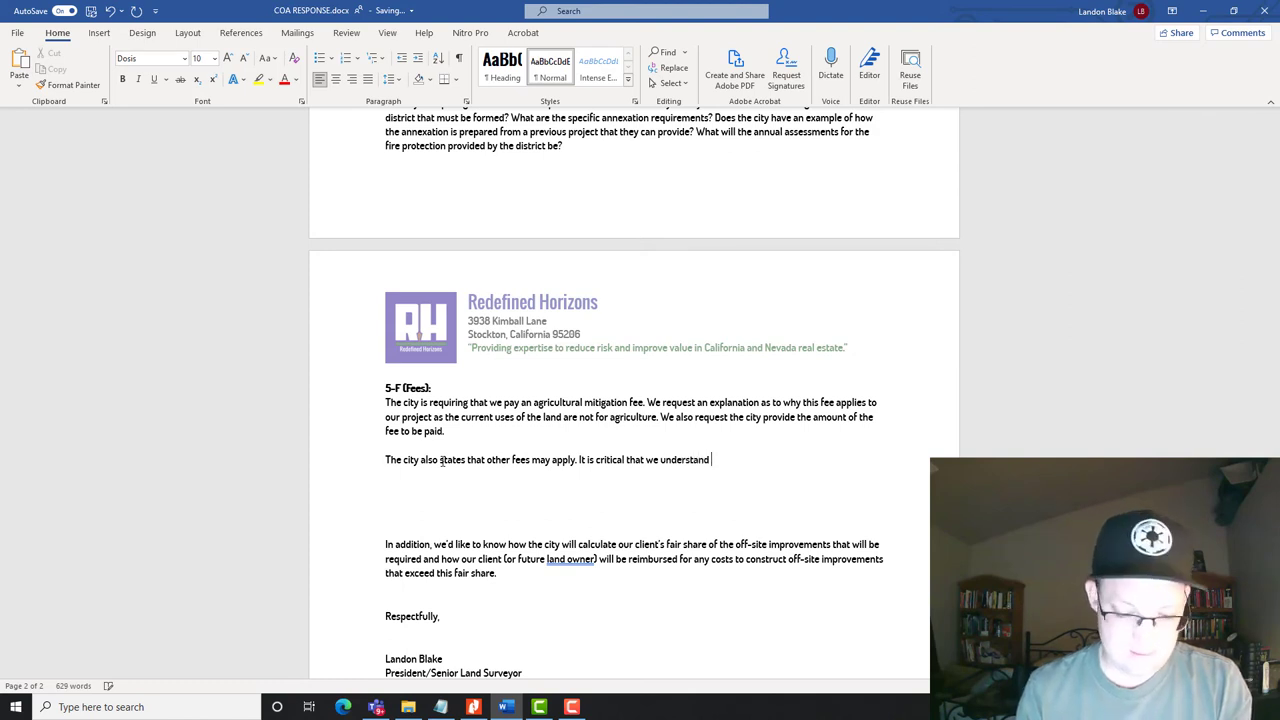
pyautogui.write('exactly what fees')
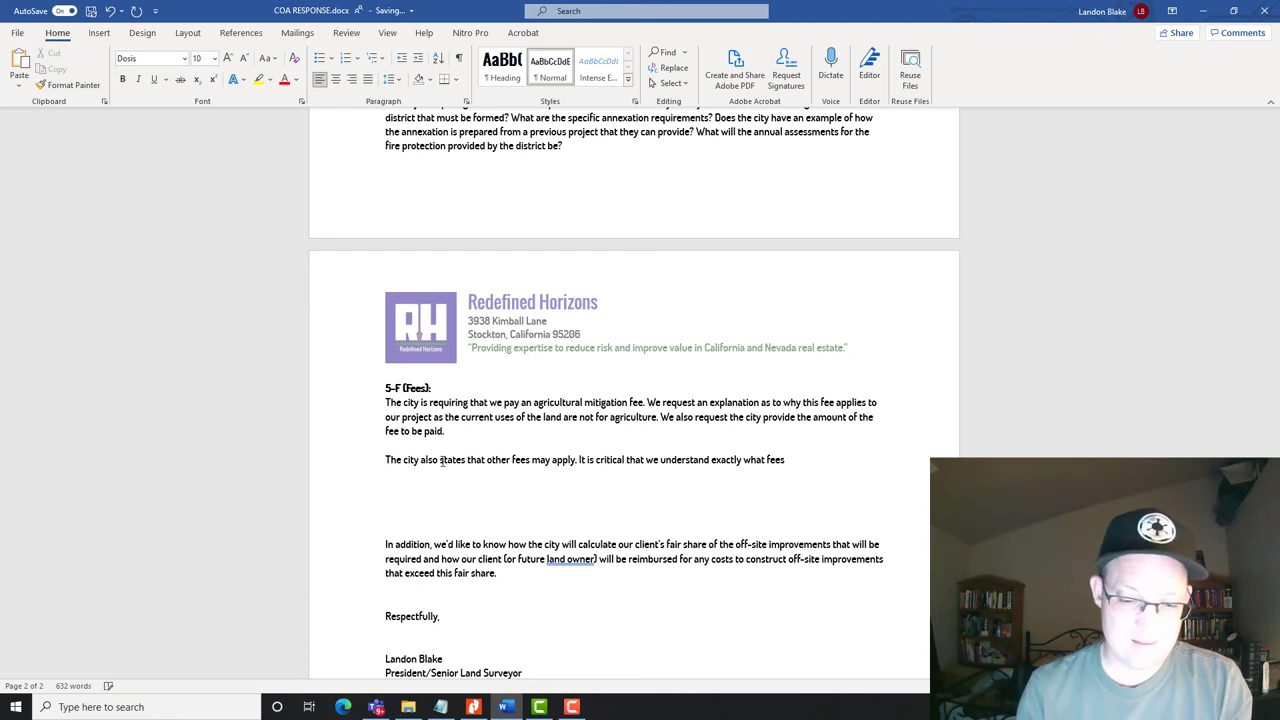
pyautogui.press('BackSpace')
pyautogui.press('BackSpace')
pyautogui.press('BackSpace')
pyautogui.press('BackSpace')
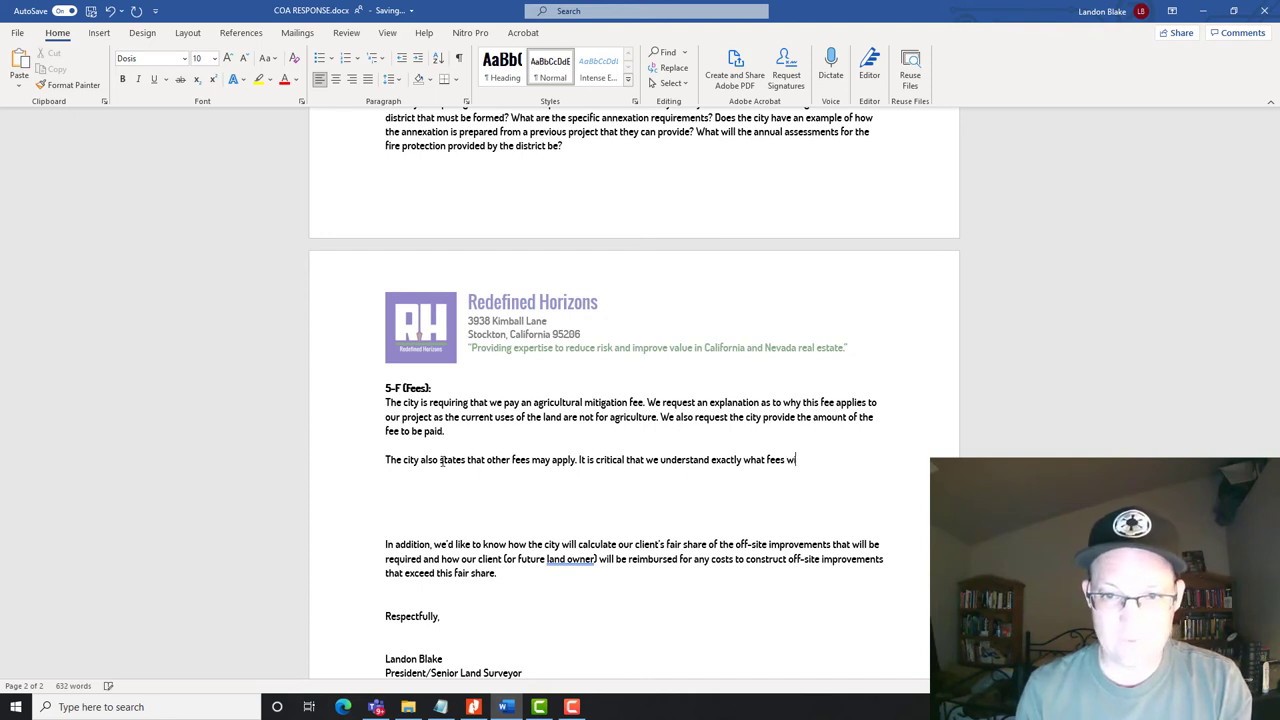
pyautogui.write('will apply to the ')
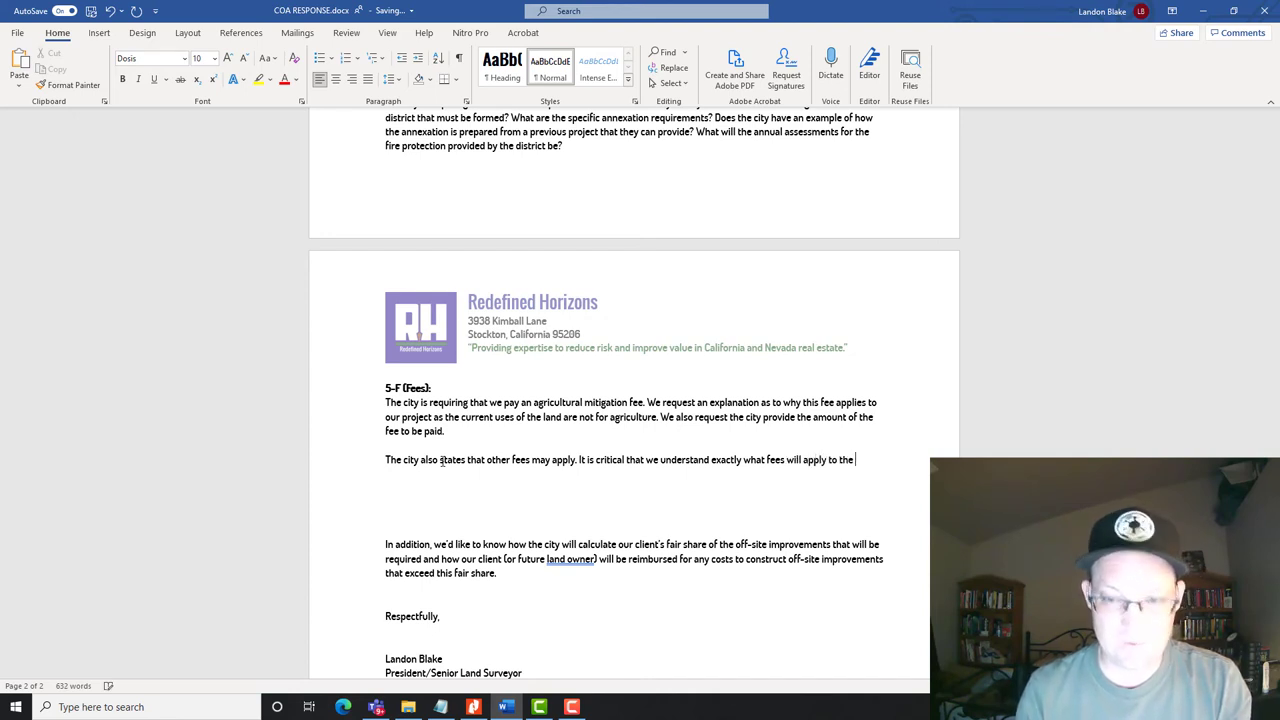
pyautogui.write('subidivions.')
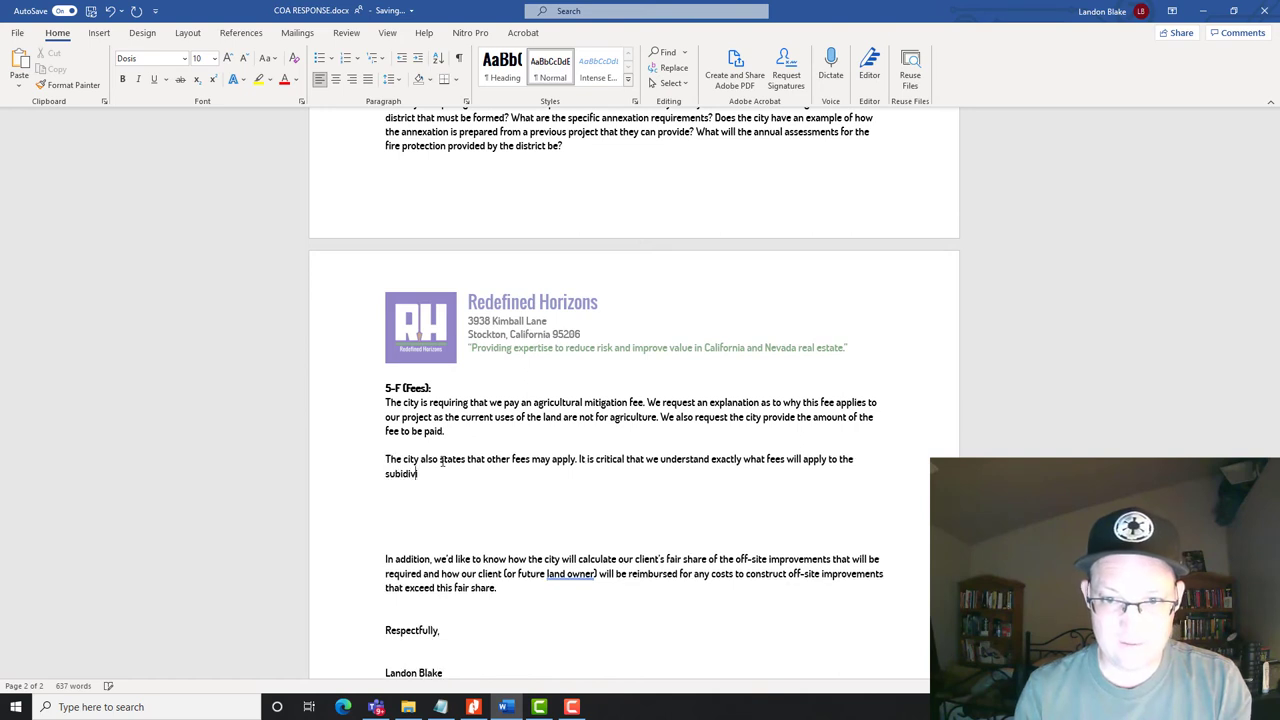
pyautogui.press('BackSpace')
pyautogui.press('BackSpace')
pyautogui.press('BackSpace')
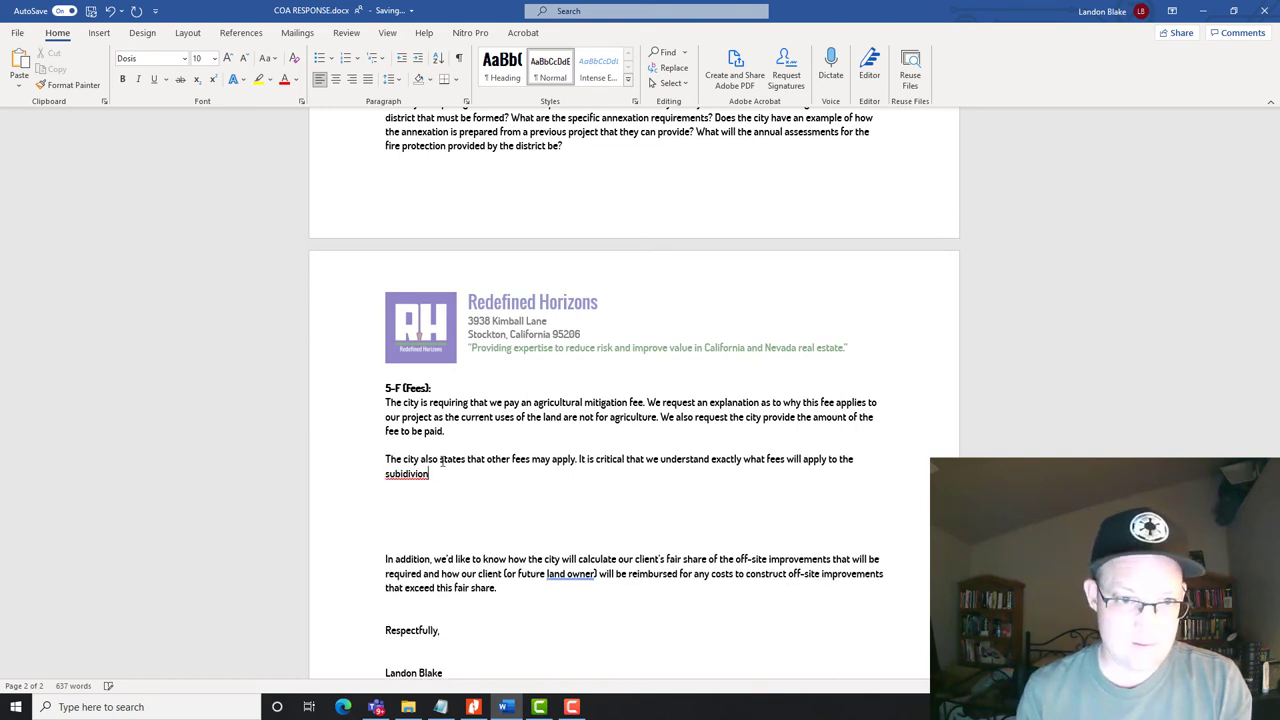
pyautogui.write('sion and')
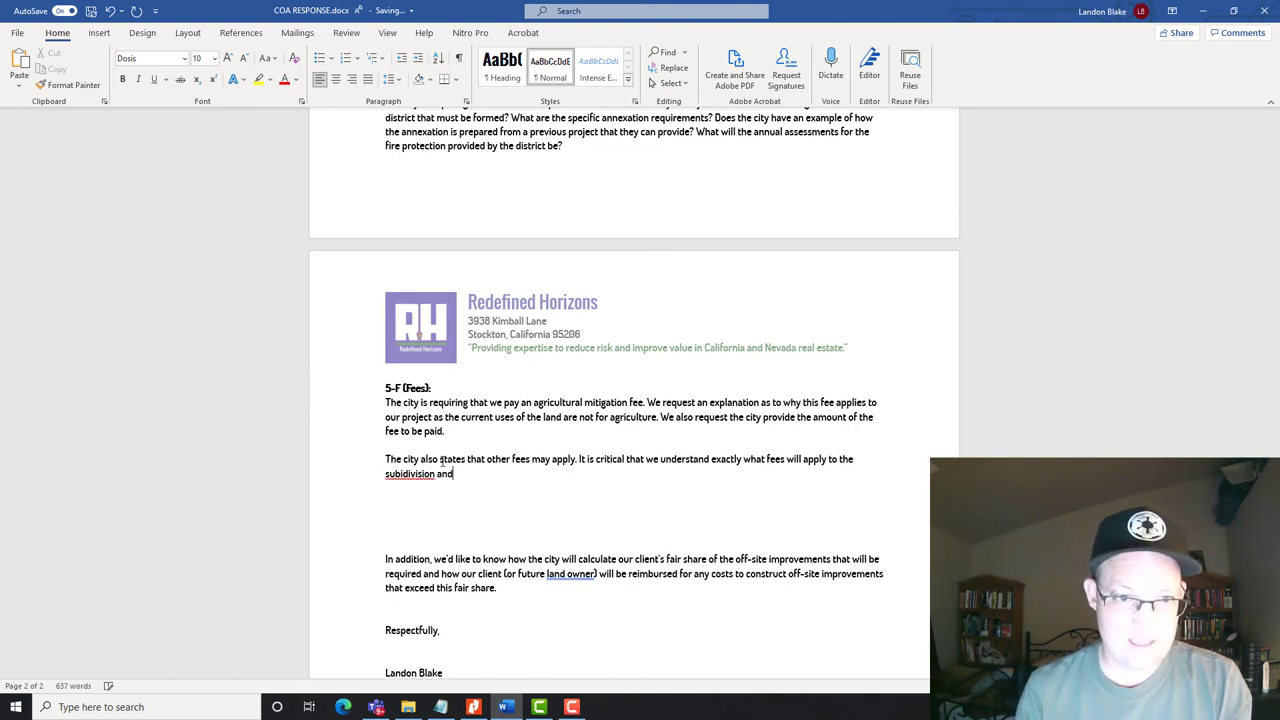
pyautogui.press('BackSpace')
pyautogui.press('BackSpace')
pyautogui.press('BackSpace')
pyautogui.press('BackSpace')
pyautogui.press('BackSpace')
pyautogui.press('BackSpace')
pyautogui.press('BackSpace')
pyautogui.press('BackSpace')
pyautogui.press('BackSpace')
pyautogui.press('BackSpace')
pyautogui.press('BackSpace')
pyautogui.press('BackSpace')
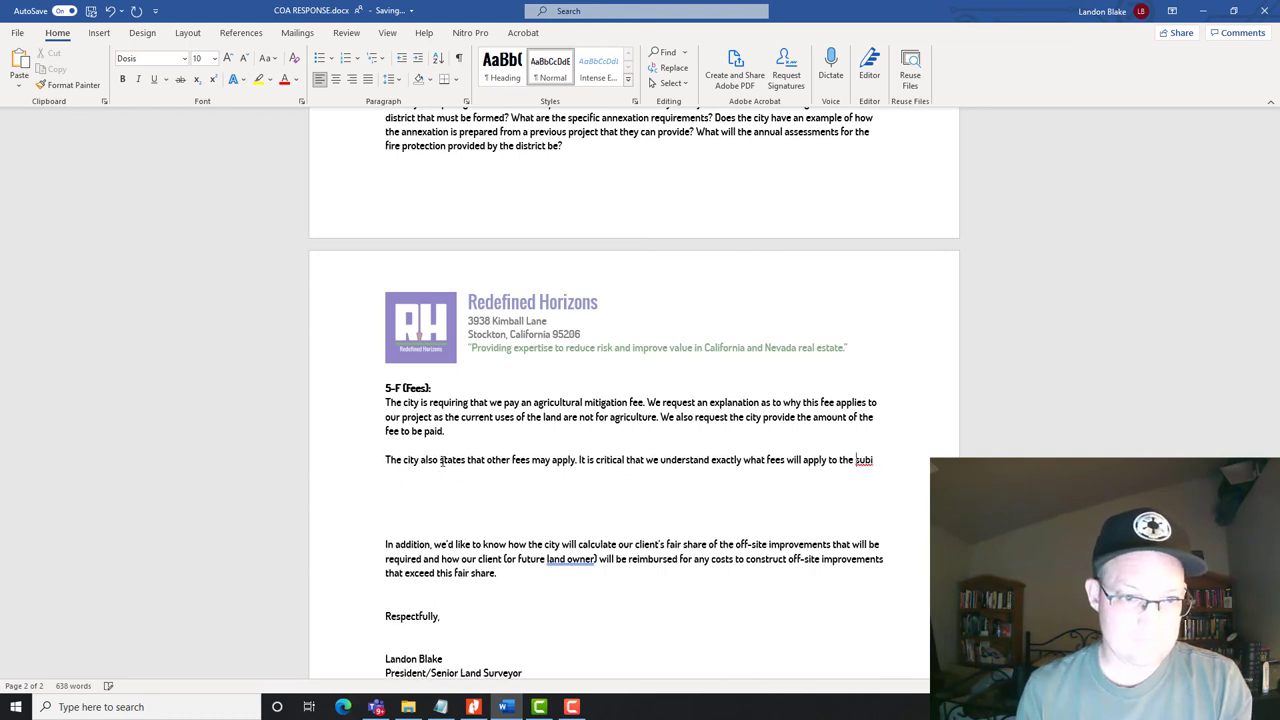
pyautogui.write('division ')
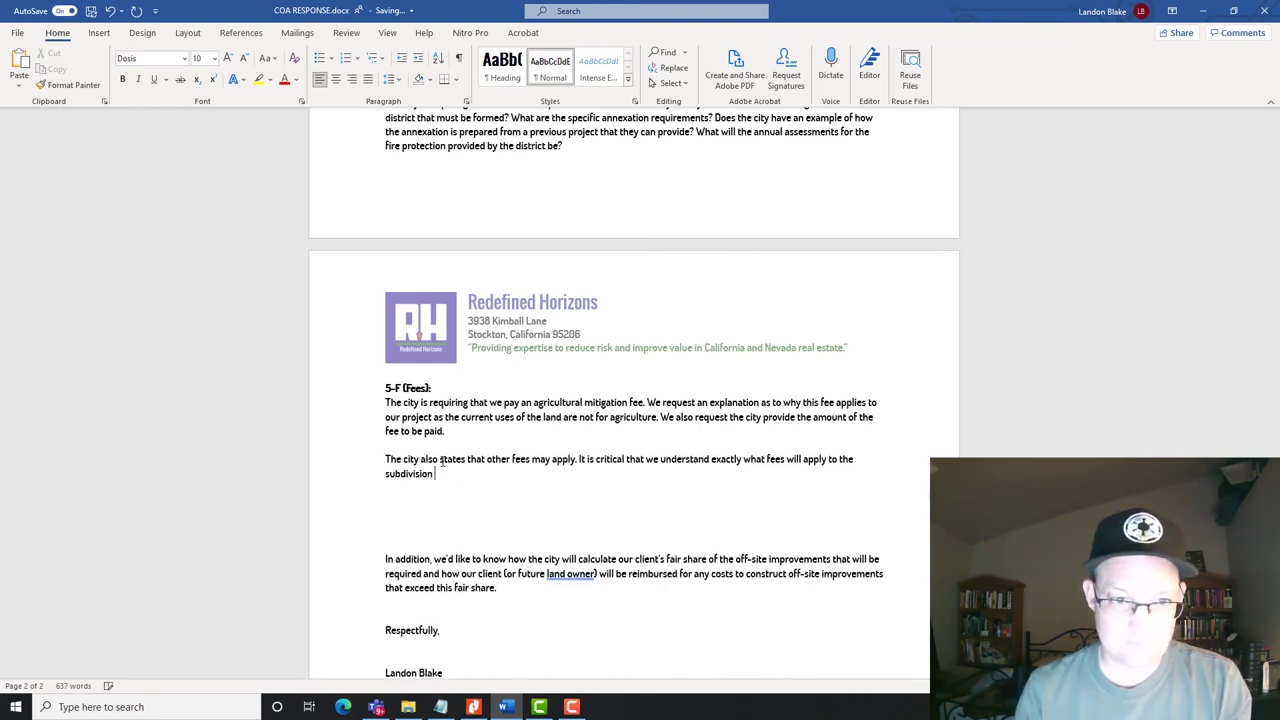
pyautogui.write('and understan')
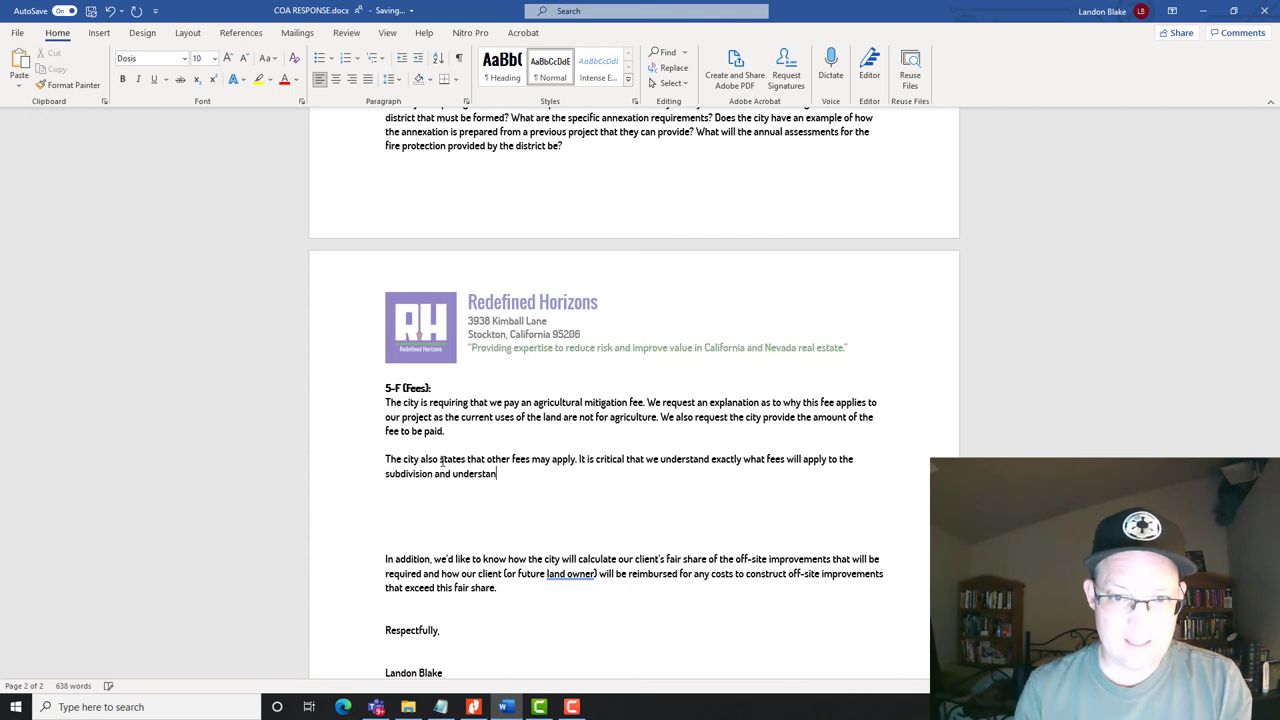
pyautogui.write('ding')
pyautogui.press('BackSpace')
pyautogui.press('BackSpace')
pyautogui.press('BackSpace')
pyautogui.press('BackSpace')
pyautogui.press('BackSpace')
pyautogui.press('BackSpace')
pyautogui.press('BackSpace')
pyautogui.press('BackSpace')
pyautogui.press('BackSpace')
pyautogui.press('BackSpace')
pyautogui.press('BackSpace')
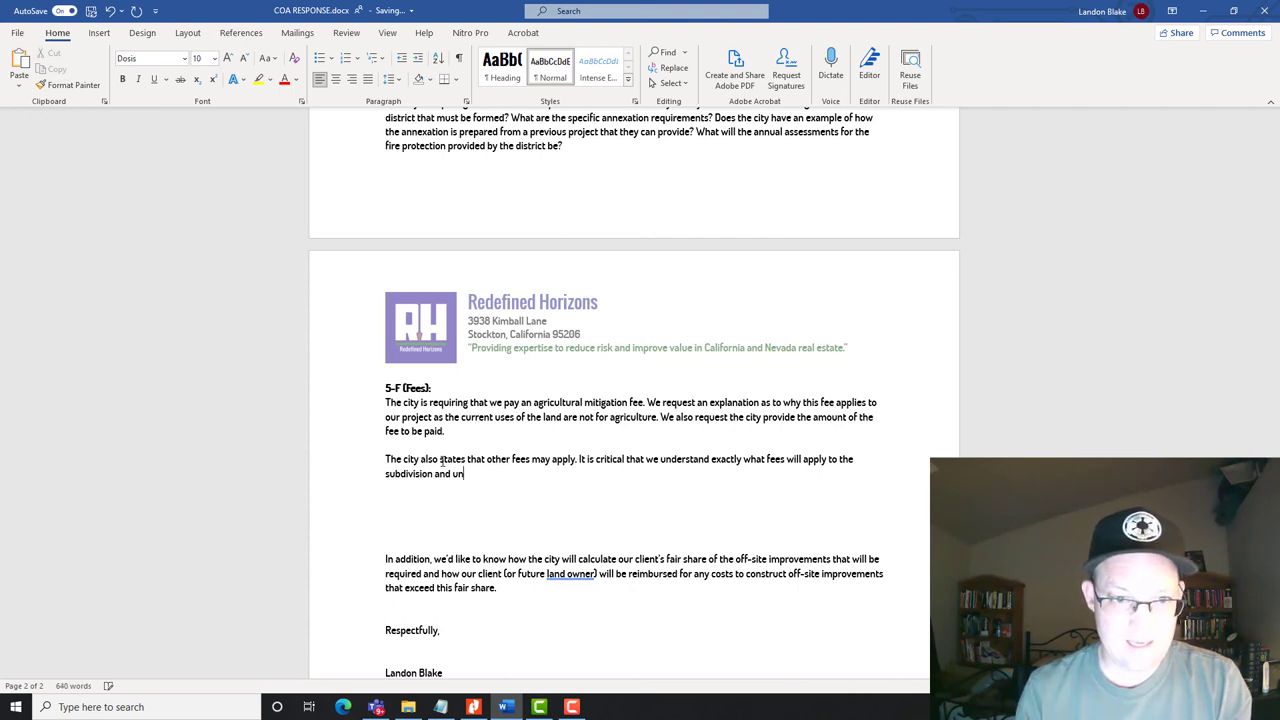
pyautogui.write('are provided the e')
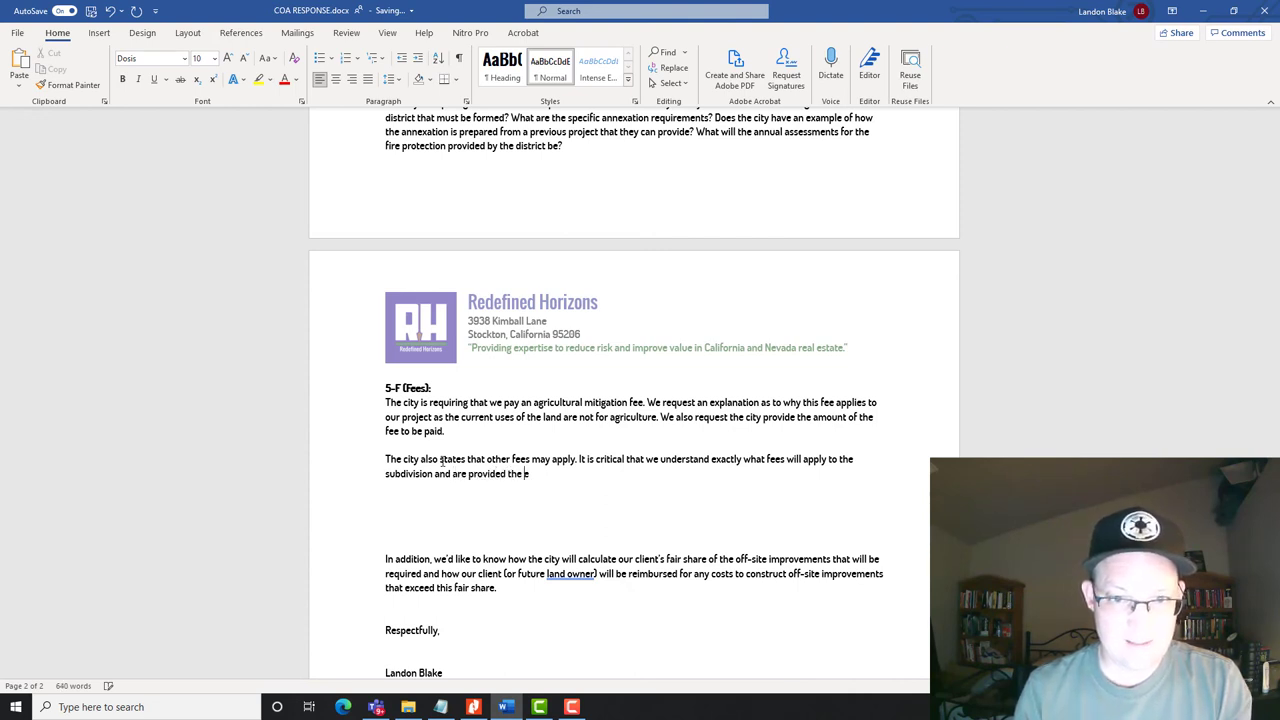
pyautogui.write('xact amount of those fees. ')
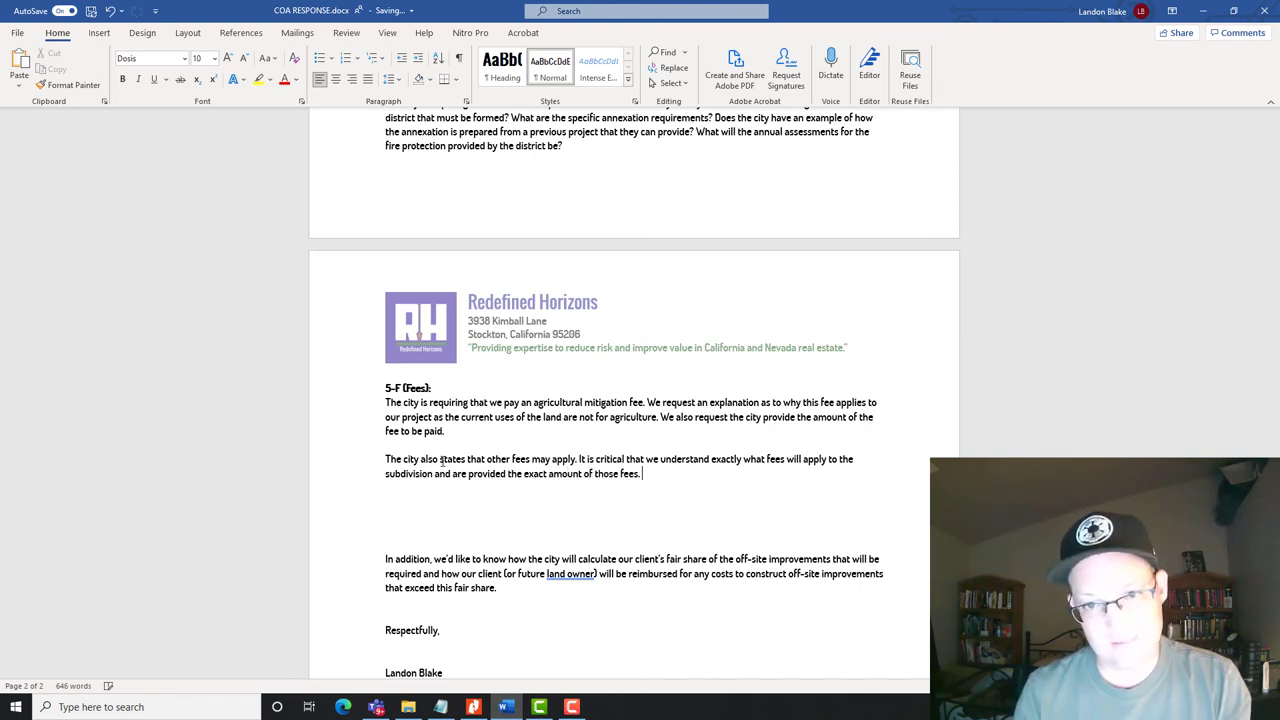
pyautogui.write('Please')
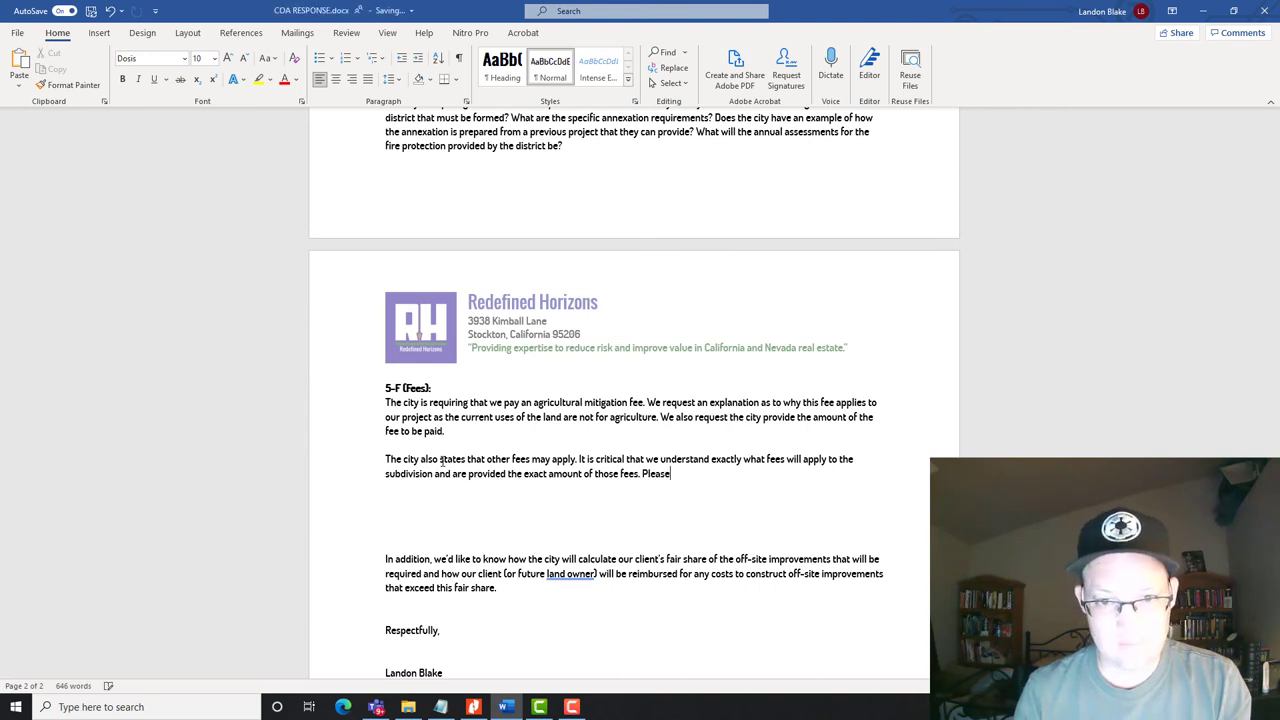
pyautogui.write(' prov')
pyautogui.write('ide that information in wri5')
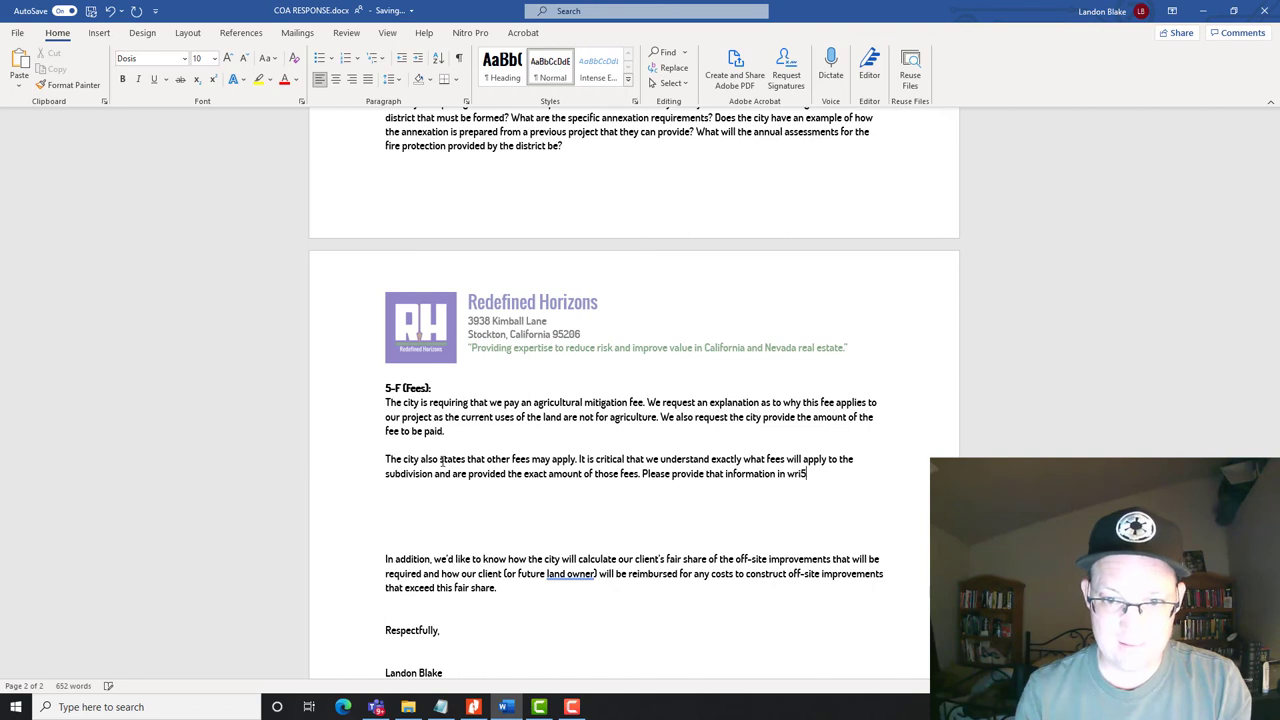
pyautogui.write('rtg as soon as p')
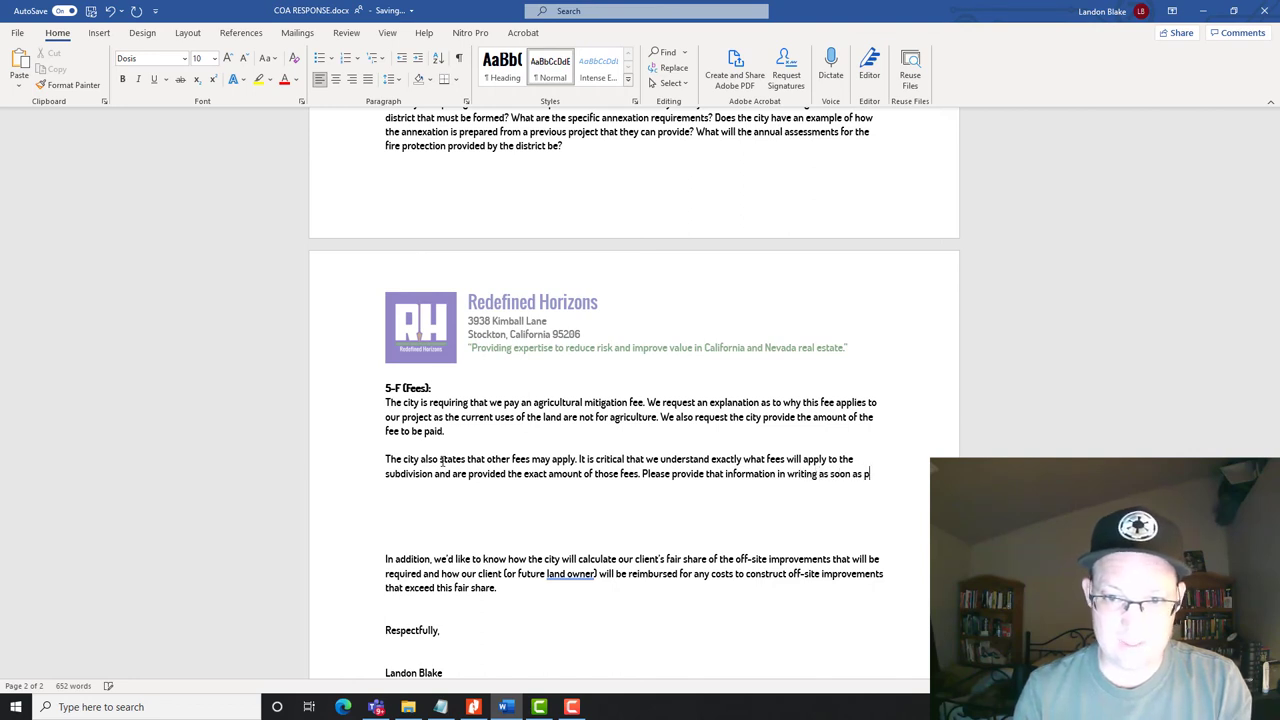
pyautogui.write('ossible.')
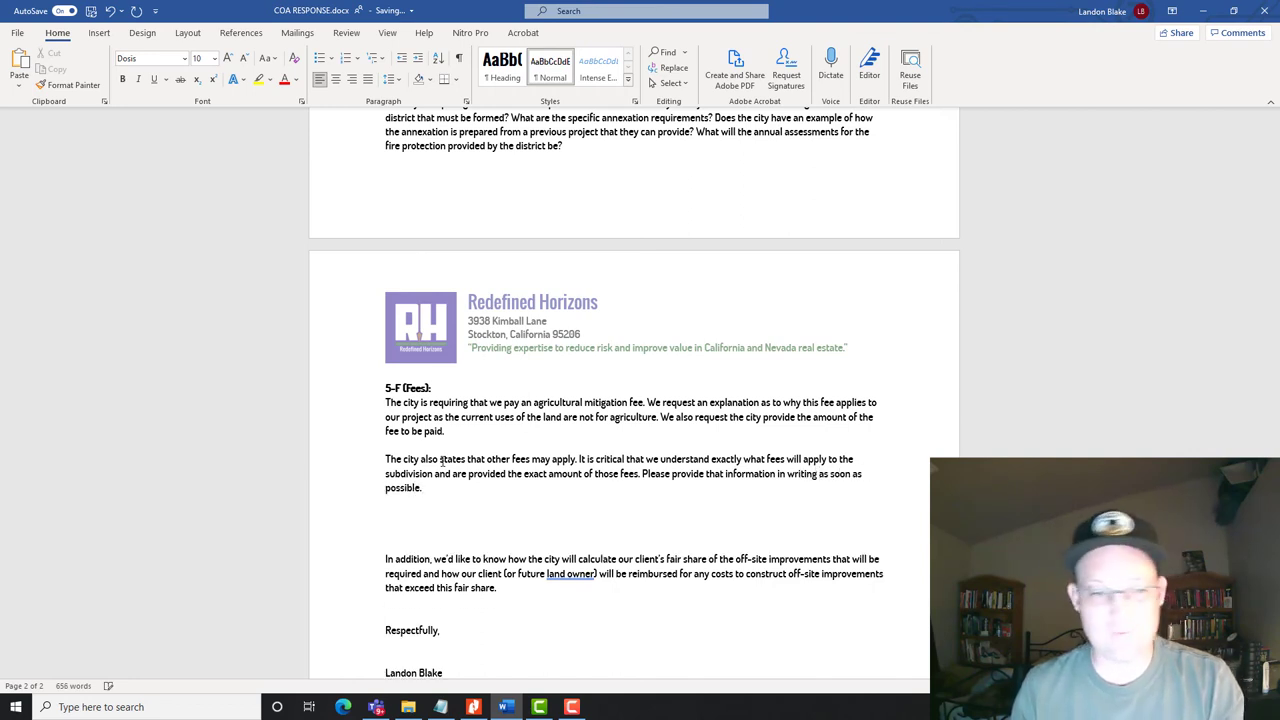
pyautogui.press('Delete')
pyautogui.press('Delete')
pyautogui.press('Delete')
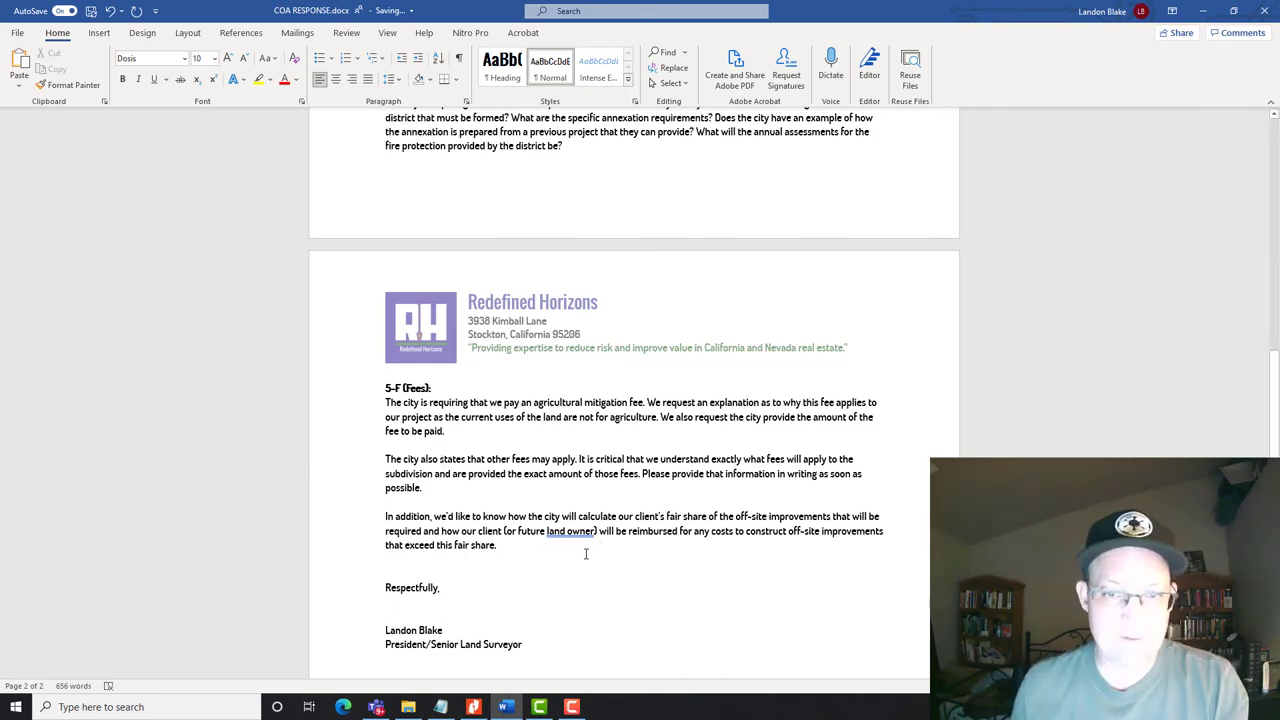
# Cut the 'In addition' off-site improvements paragraph from the end of 5-F.
pyautogui.scroll(8, 586, 553)
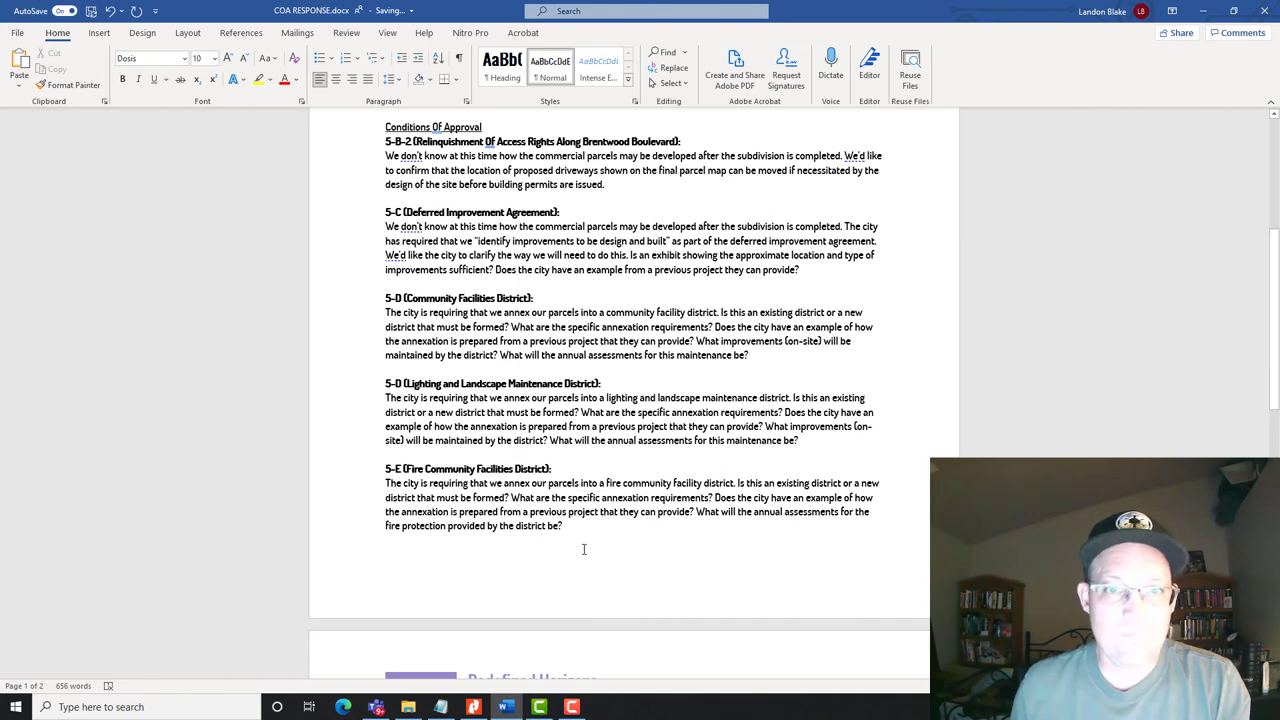
pyautogui.scroll(-8, 584, 549)
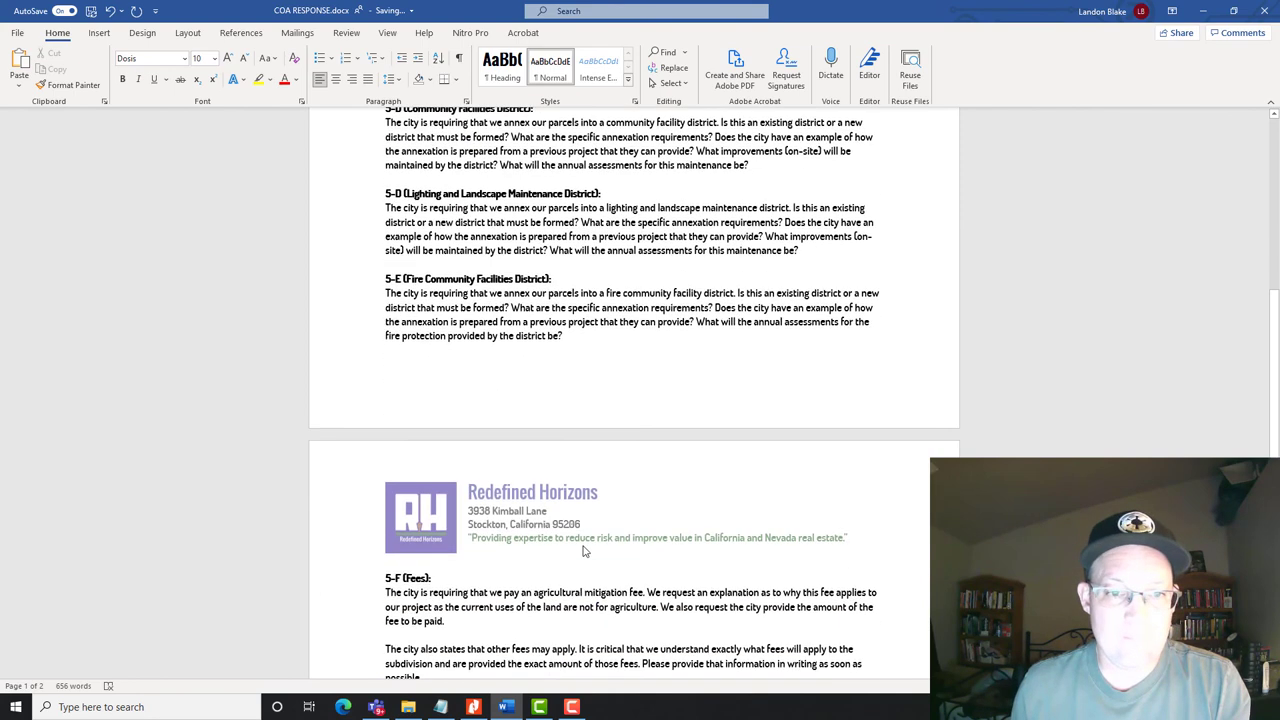
pyautogui.tripleClick(436, 522)
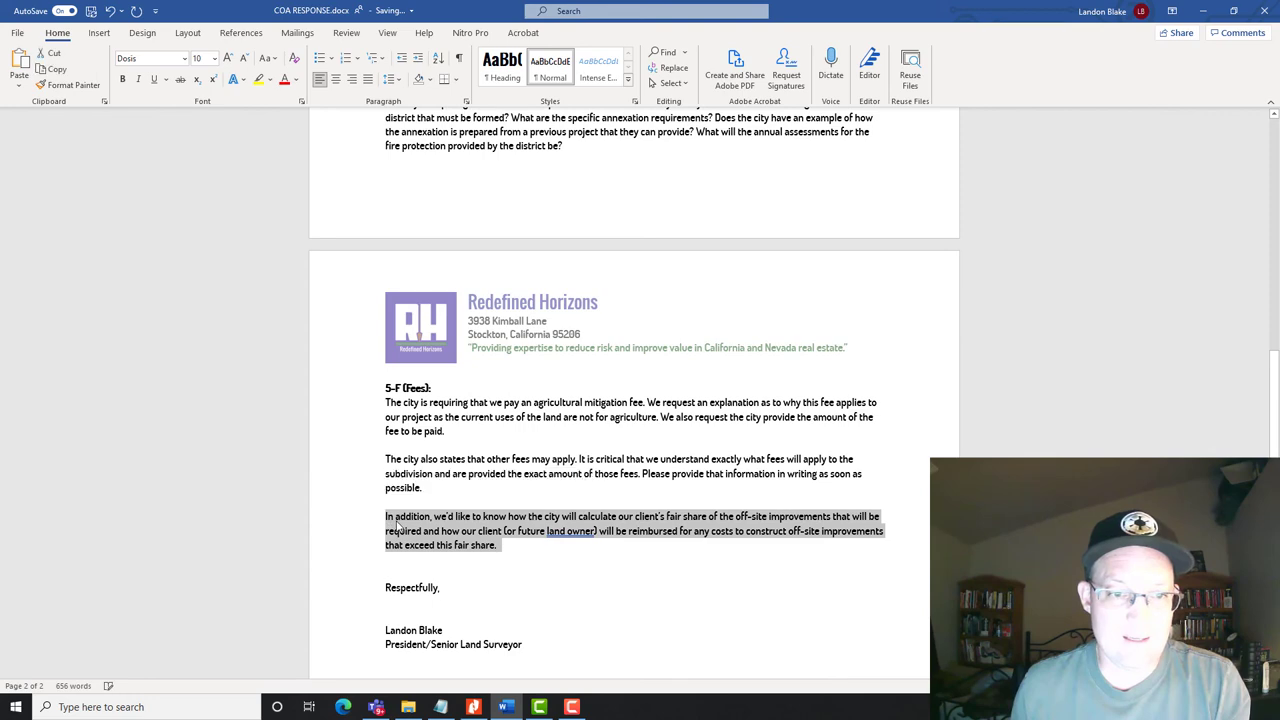
pyautogui.rightClick(396, 524)
pyautogui.press('Escape')
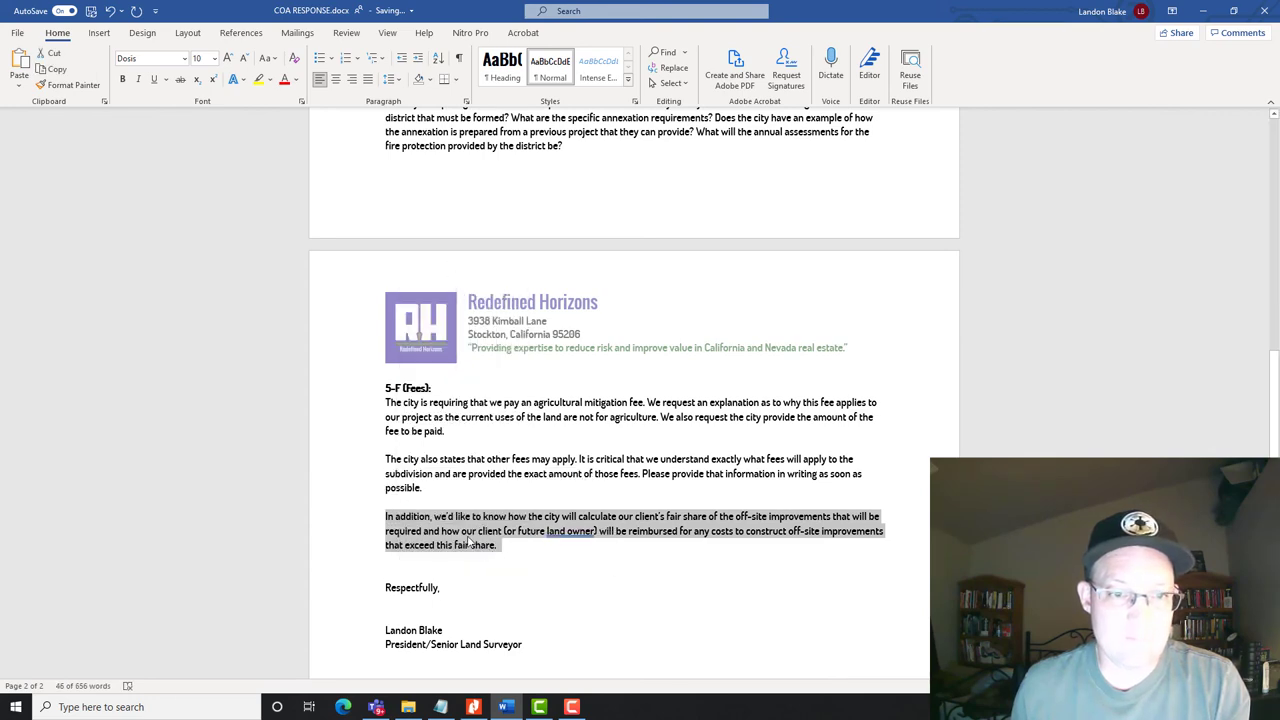
pyautogui.rightClick(470, 541)
pyautogui.click(526, 297)
# Paste the paragraph directly after the 5-C section and remove the extra empty line.
pyautogui.scroll(6, 640, 340)
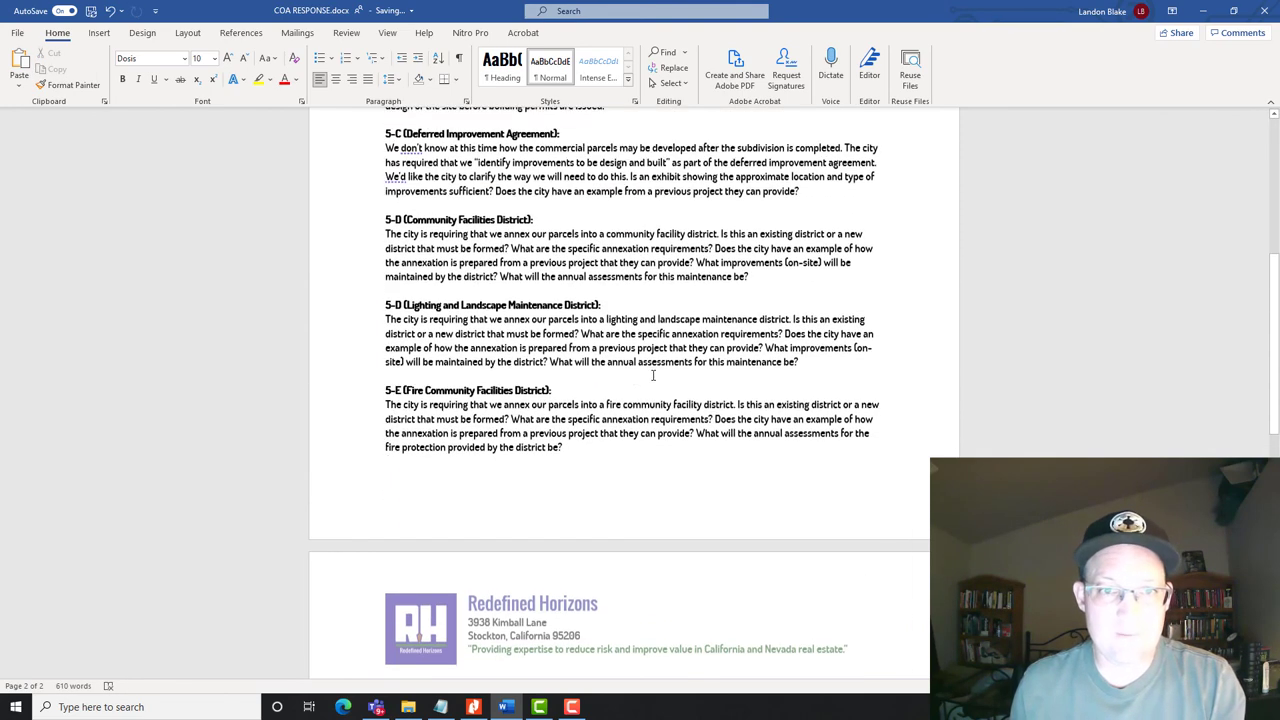
pyautogui.scroll(2, 829, 287)
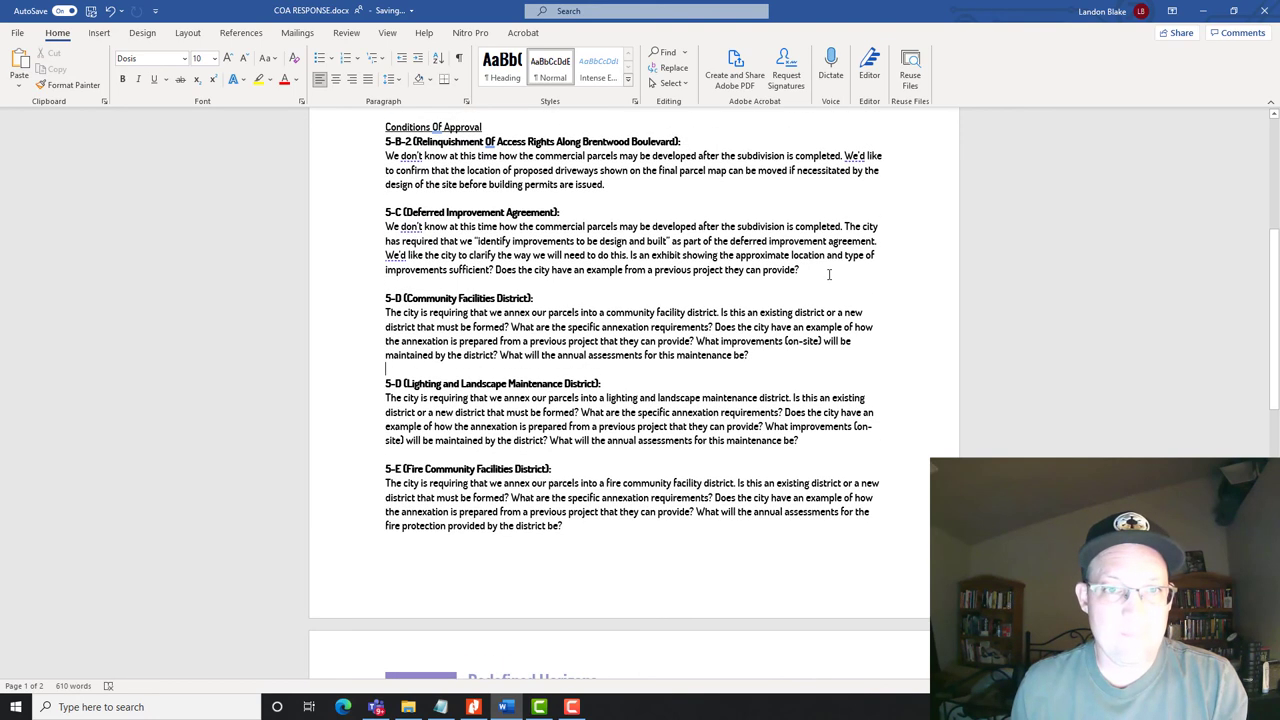
pyautogui.click(831, 270)
pyautogui.press('Return')
pyautogui.press('Return')
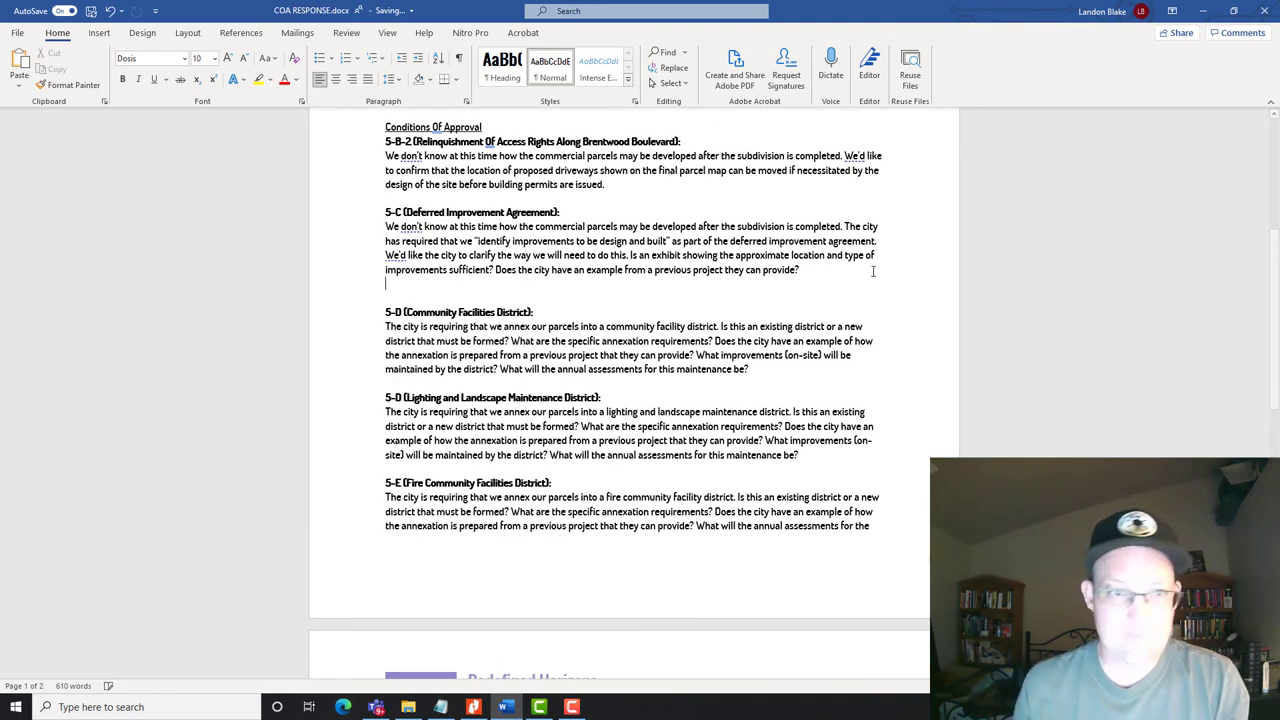
pyautogui.hotkey('ctrl', 'v')
pyautogui.press('BackSpace')
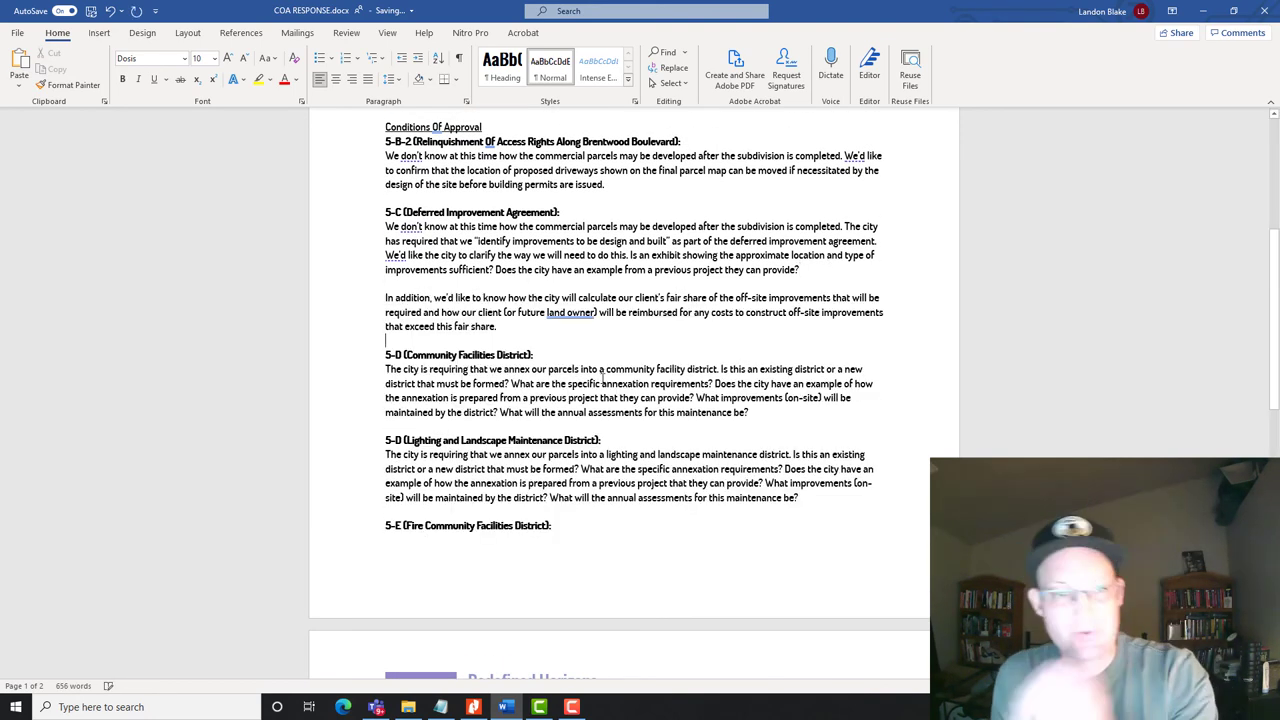
pyautogui.scroll(-4, 608, 387)
# Add a blank line below 'Respectfully,'.
pyautogui.scroll(-5, 614, 389)
pyautogui.scroll(-5, 616, 389)
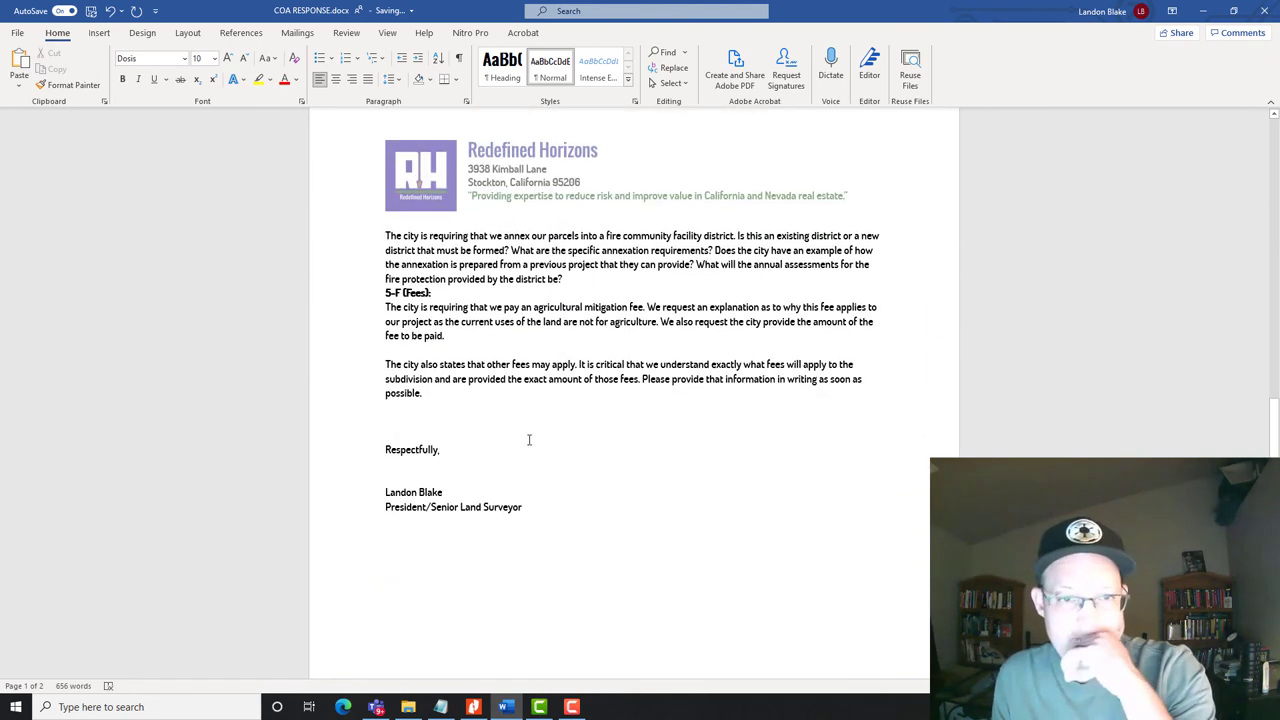
pyautogui.scroll(-3, 522, 426)
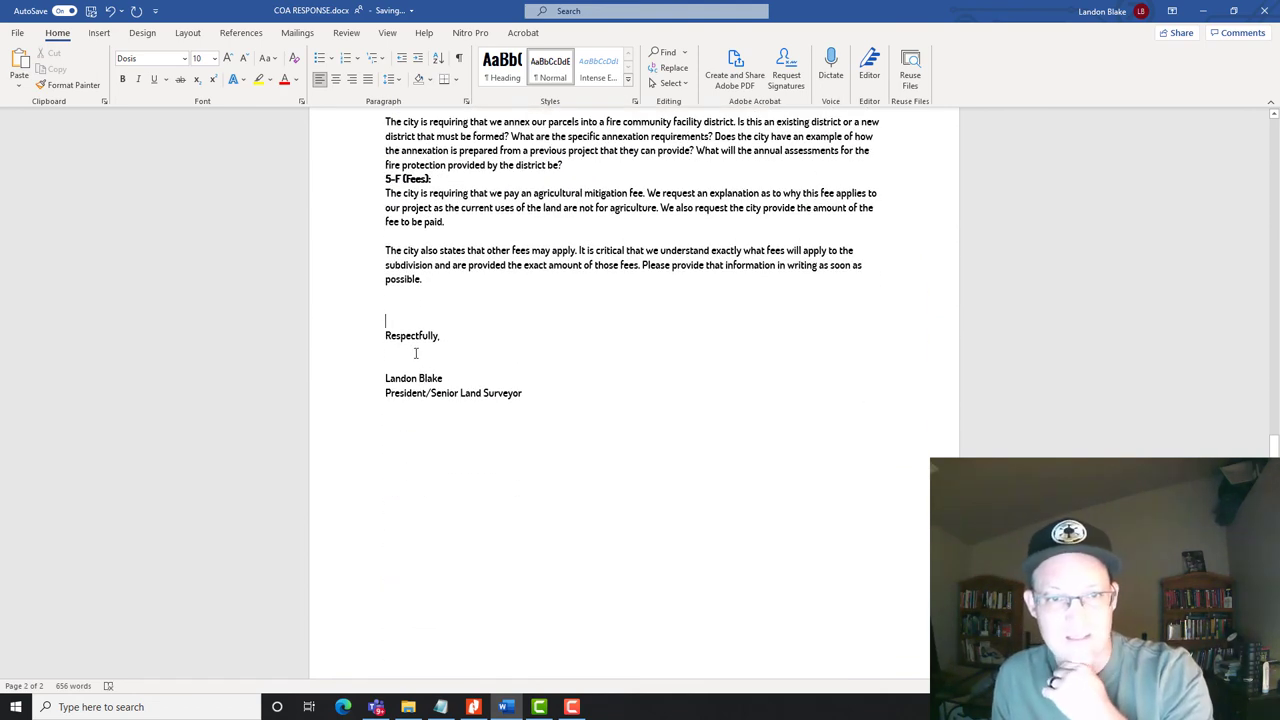
pyautogui.press('Return')
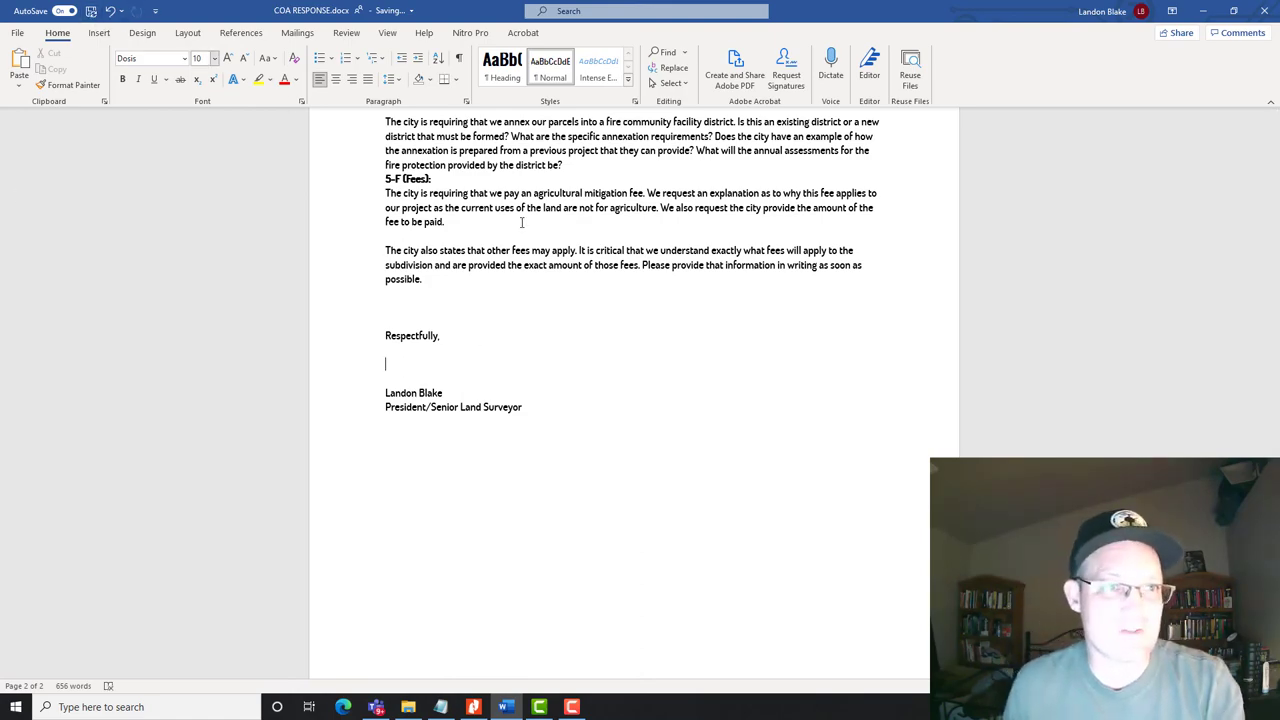
# Insert a page break so section 5-E starts page 2.
pyautogui.scroll(13, 504, 378)
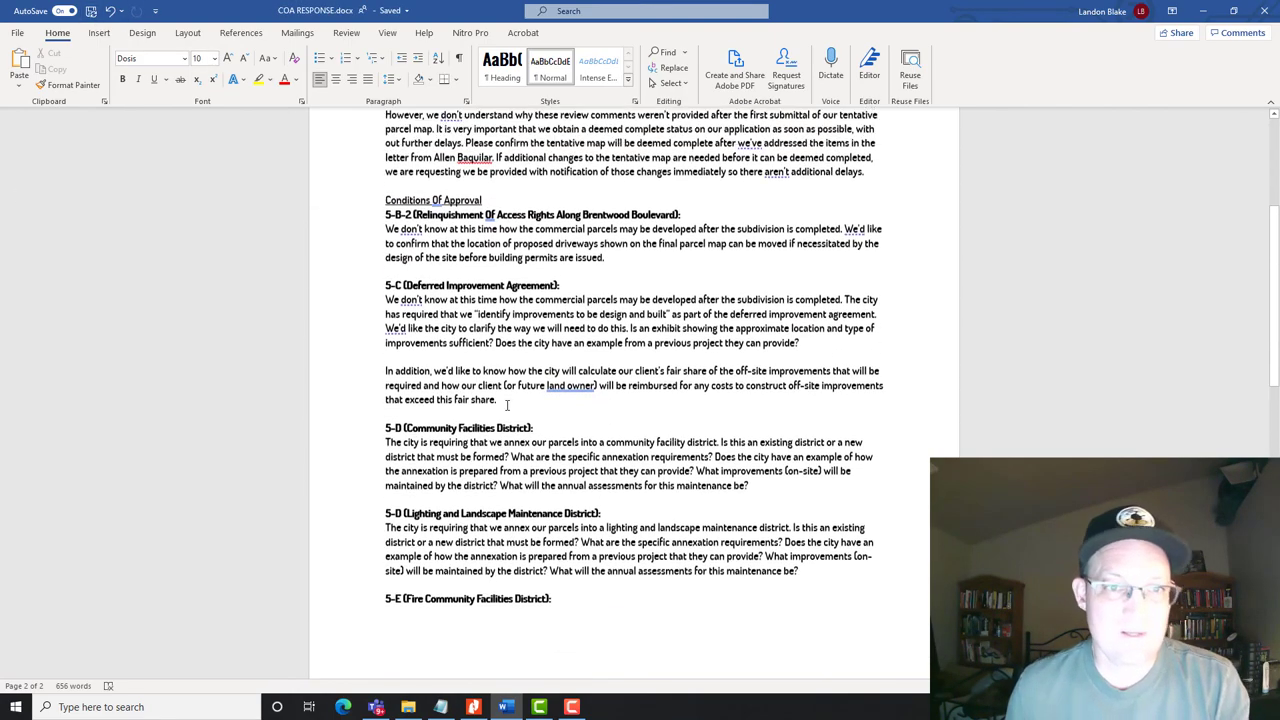
pyautogui.click(385, 564)
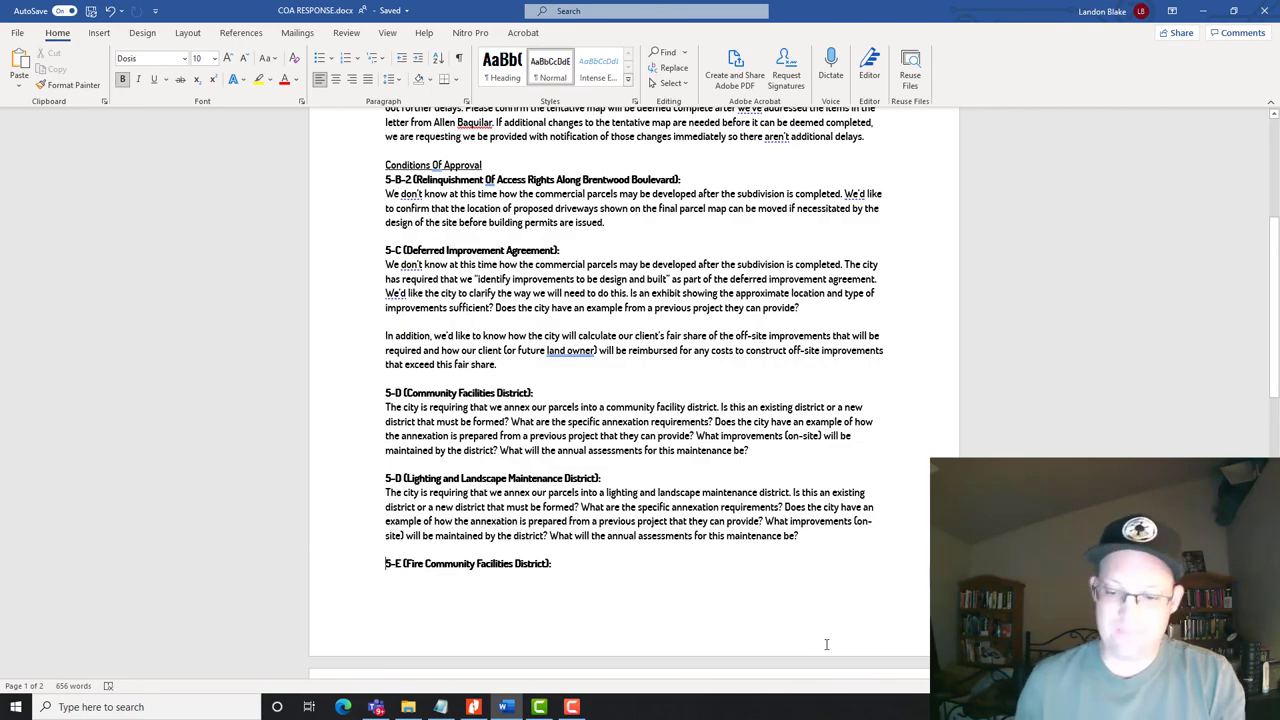
pyautogui.hotkey('ctrl', 'Return')
# Add a blank line above the '5-F (Fees):' heading.
pyautogui.scroll(-4, 809, 534)
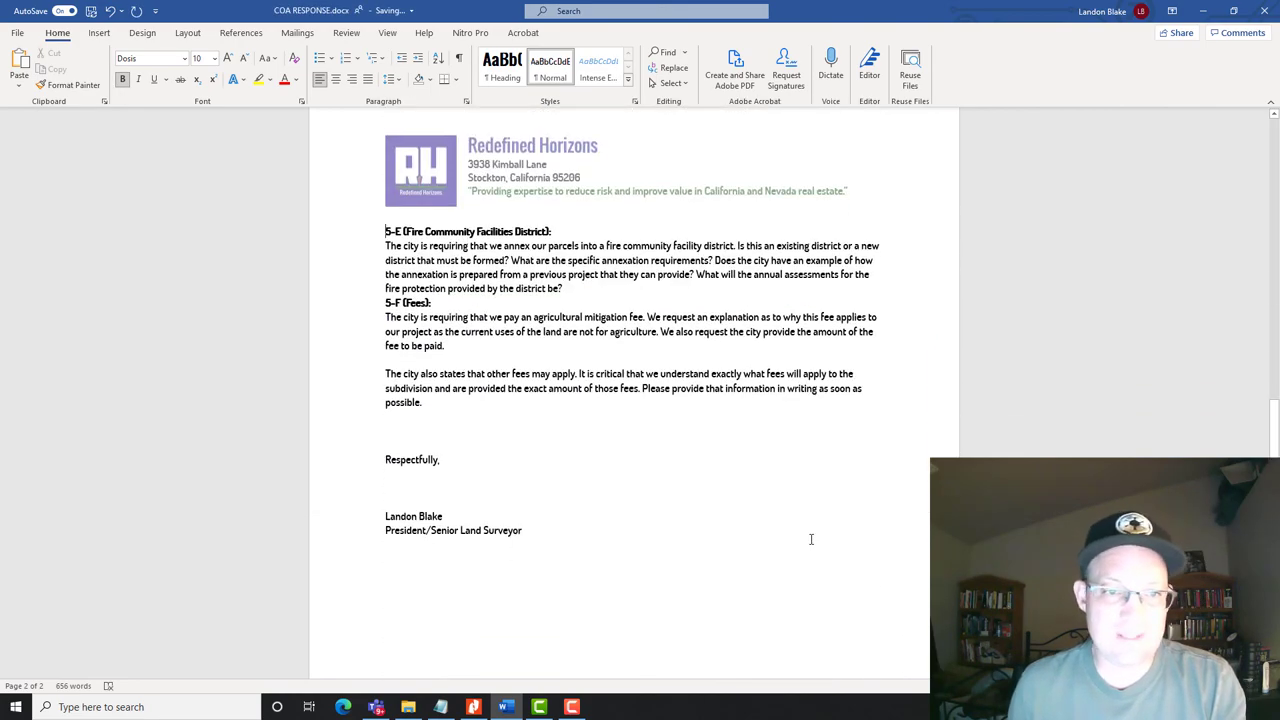
pyautogui.scroll(7, 800, 525)
pyautogui.scroll(3, 788, 517)
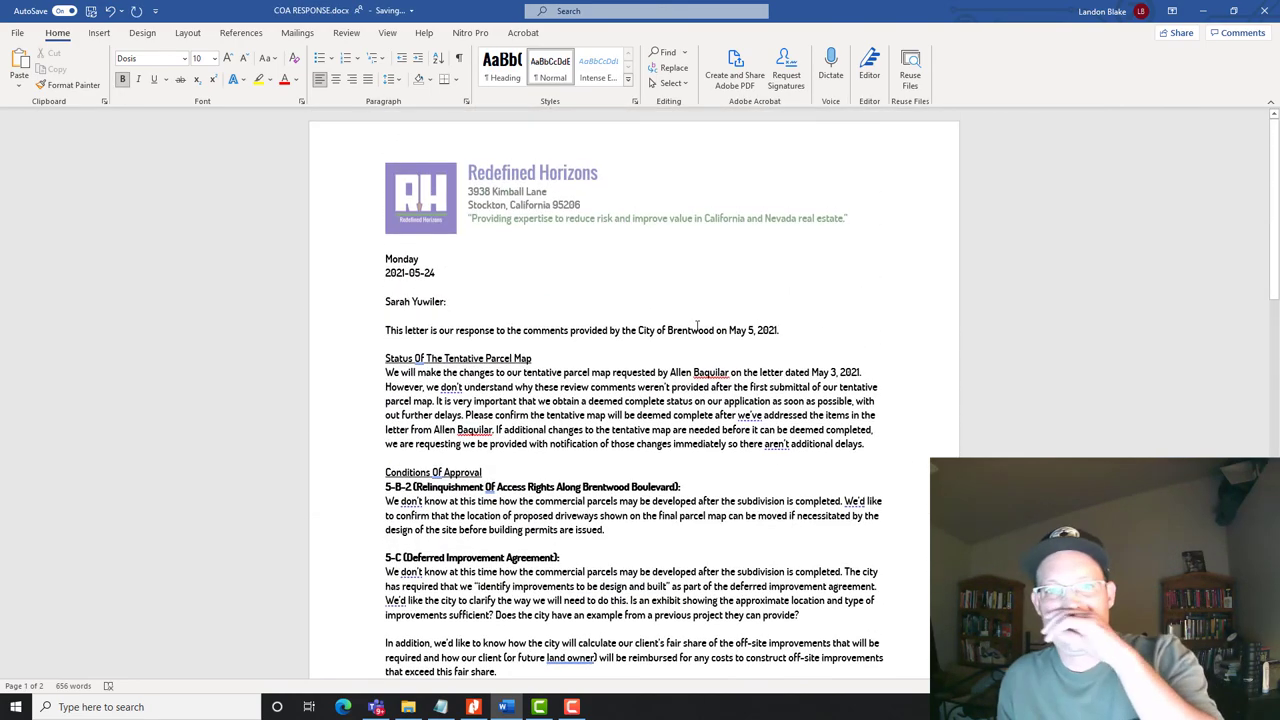
pyautogui.scroll(-5, 697, 330)
pyautogui.scroll(-5, 695, 345)
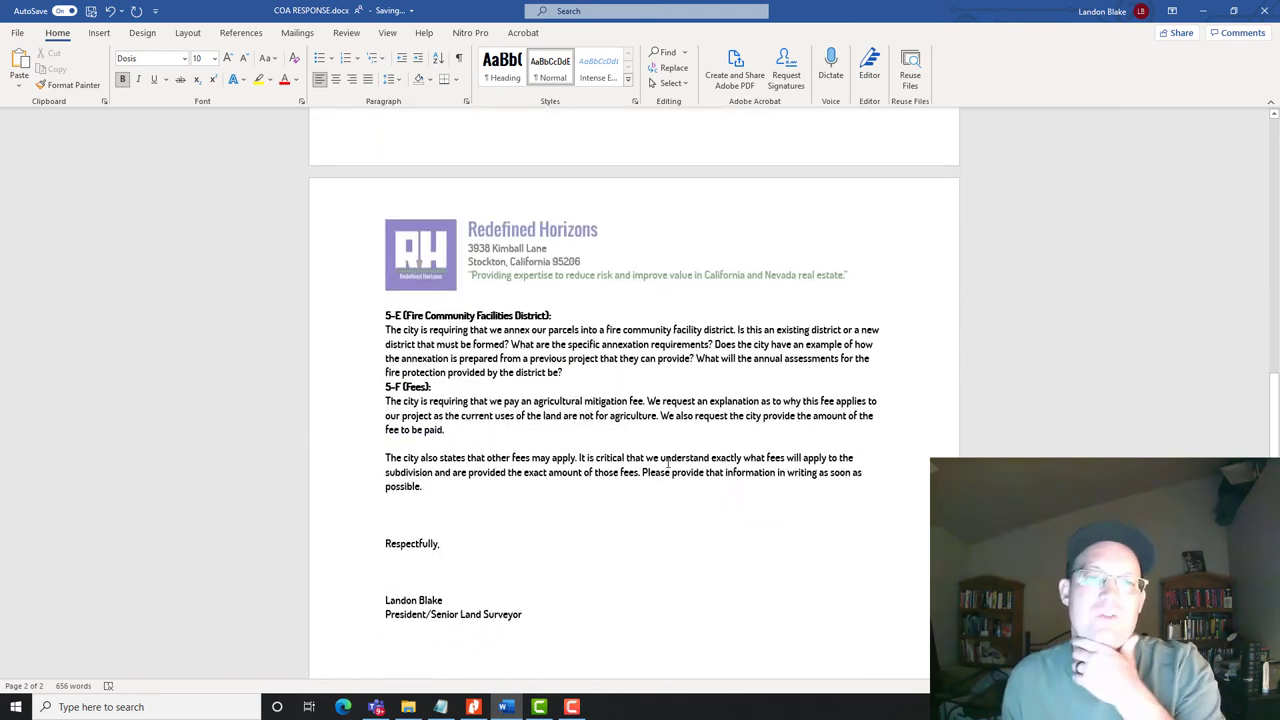
pyautogui.scroll(2, 671, 457)
pyautogui.scroll(-3, 418, 400)
pyautogui.click(384, 348)
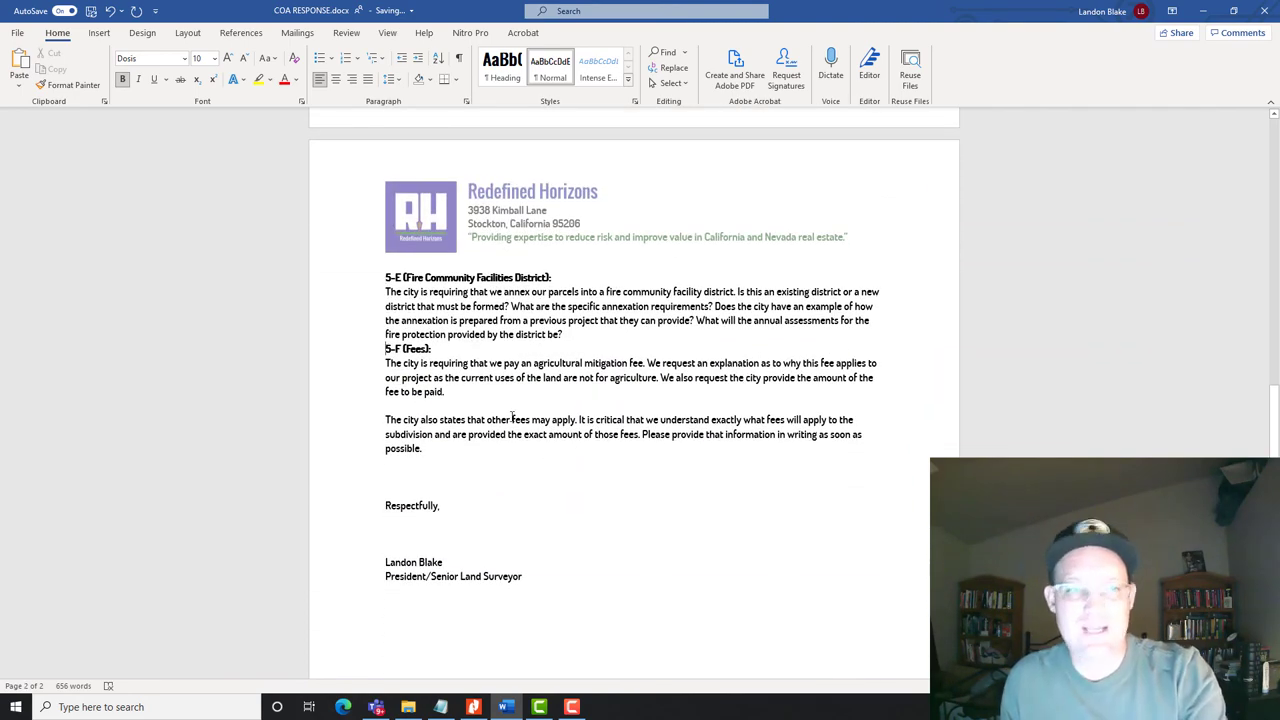
pyautogui.press('Return')
pyautogui.scroll(8, 734, 495)
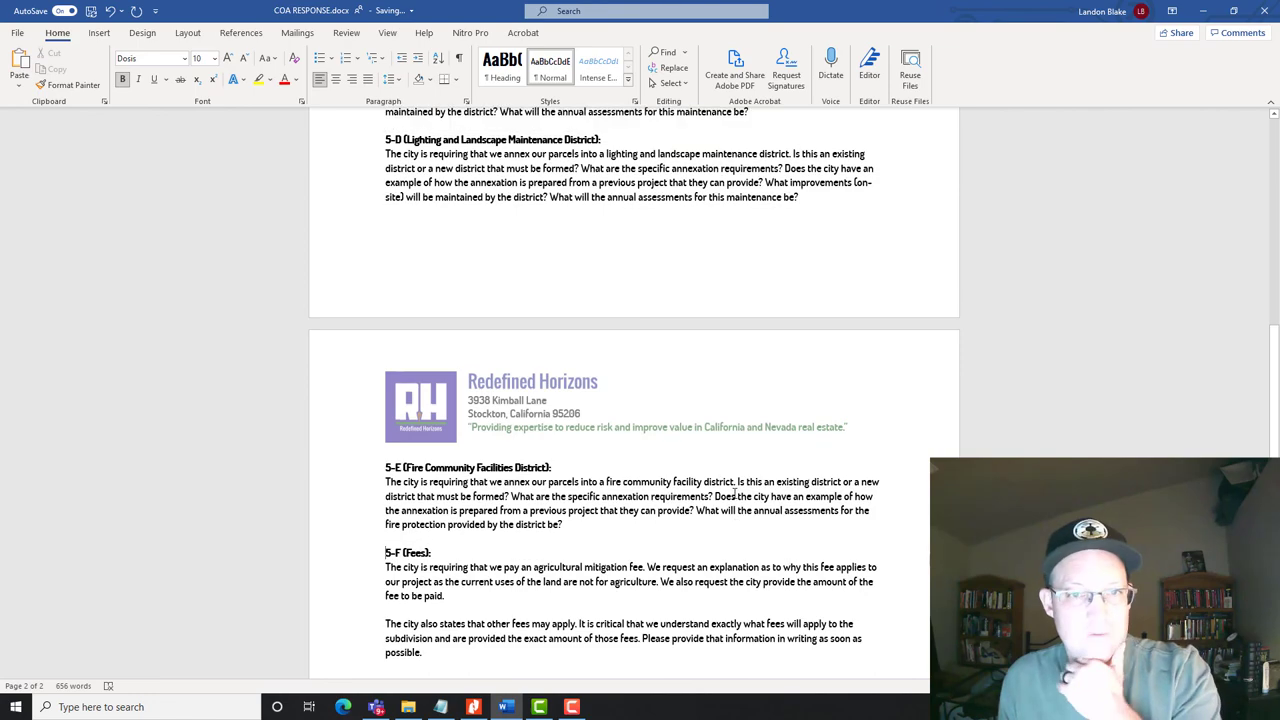
# Scroll through both pages of the finished COA response letter to review it.
pyautogui.scroll(1, 734, 493)
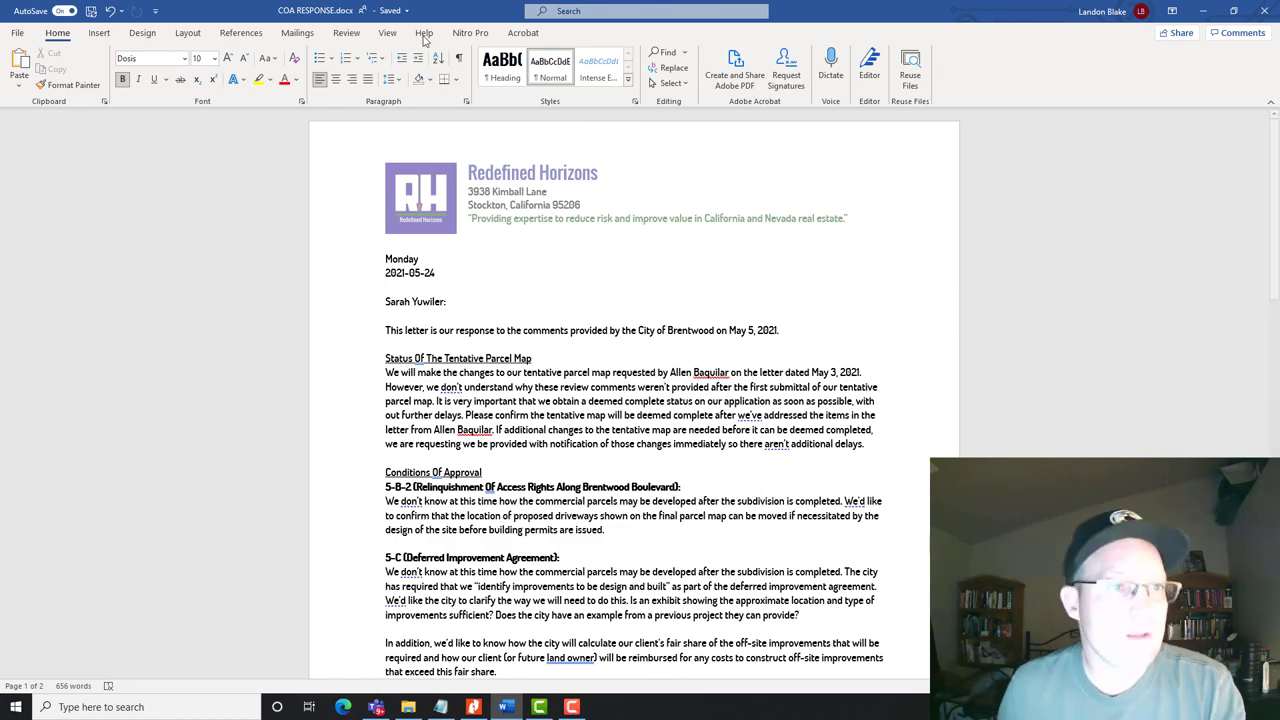
pyautogui.scroll(-15, 565, 443)
pyautogui.scroll(-7, 565, 443)
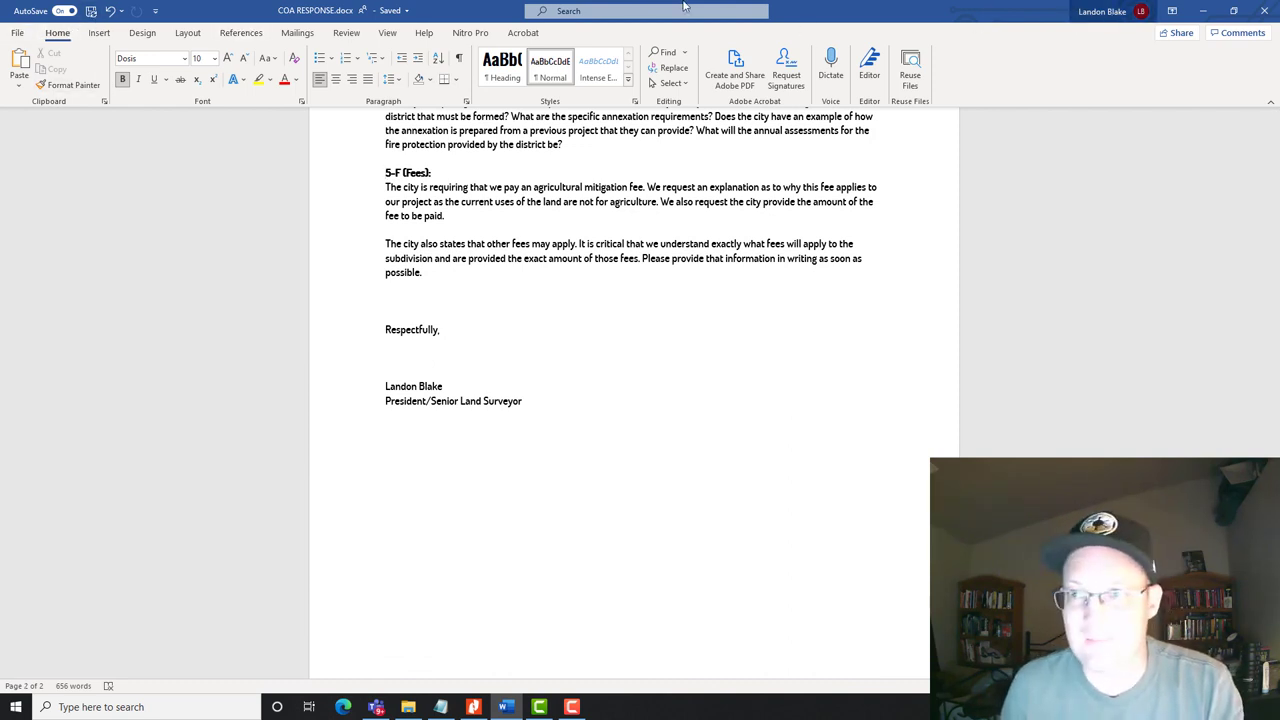
# Choose Save as Adobe PDF from the File screen, proposing COA RESPONSE.pdf in Documents.
pyautogui.click(17, 34)
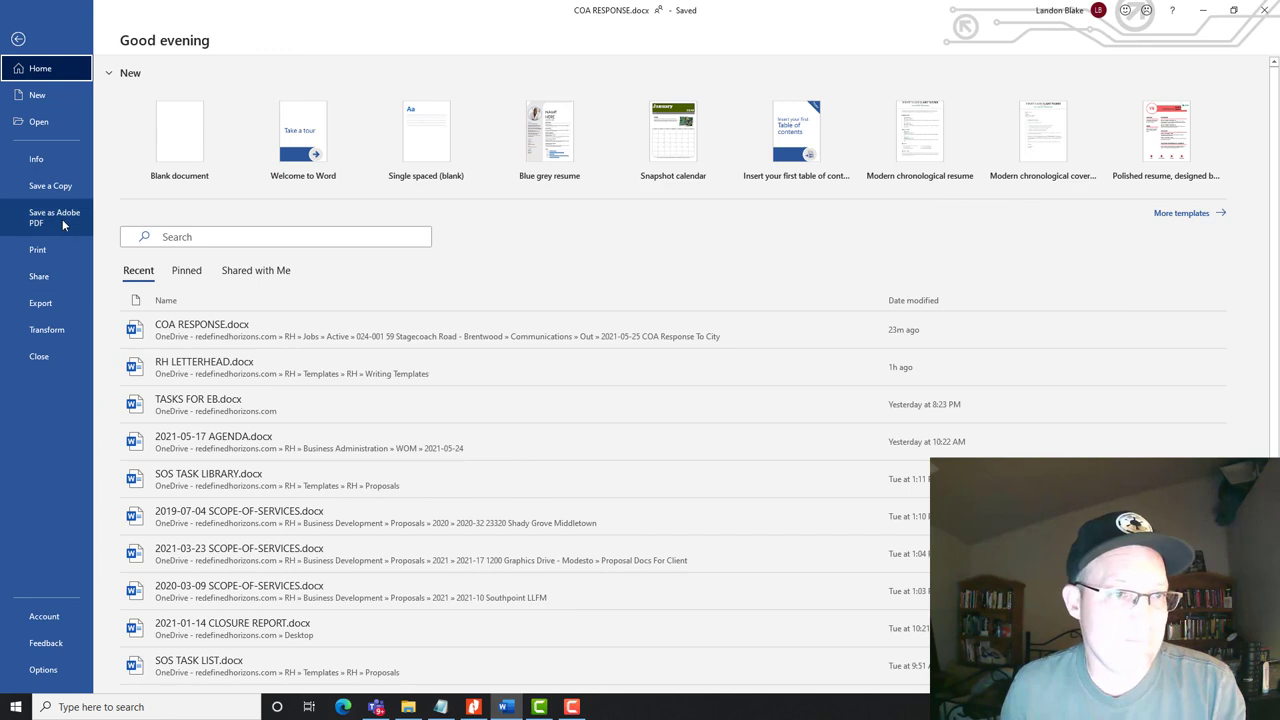
pyautogui.click(55, 217)
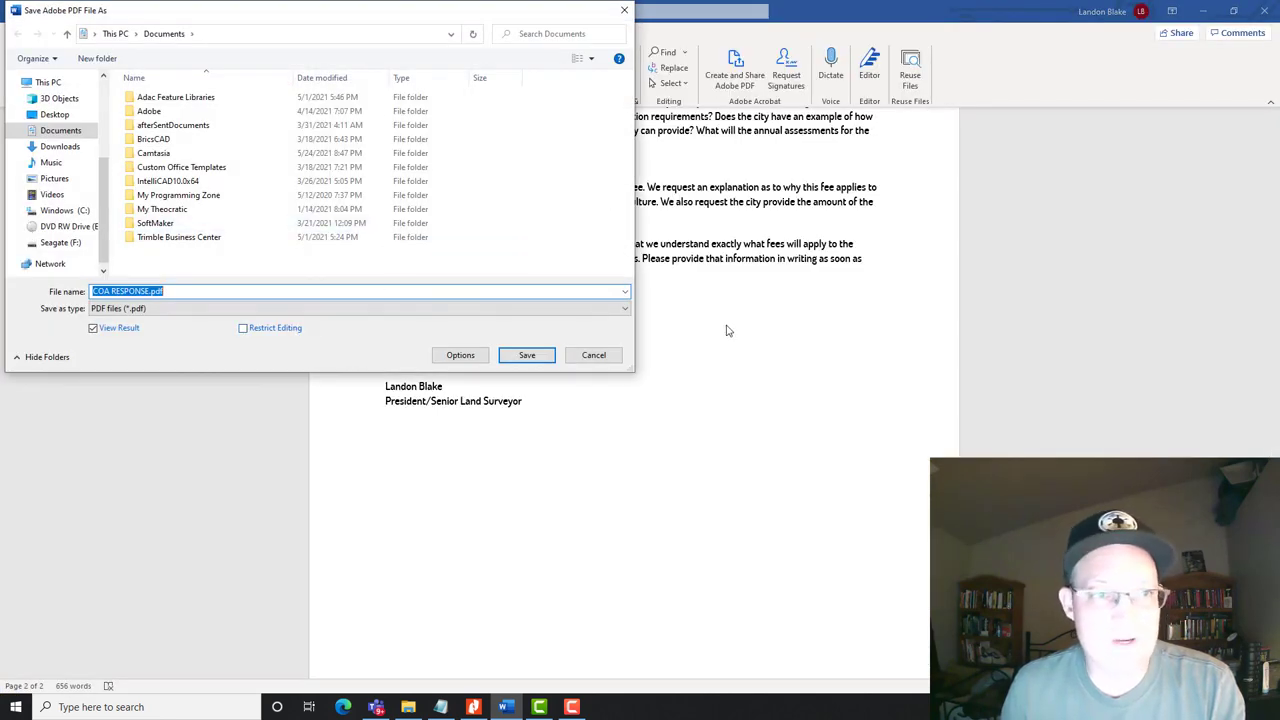